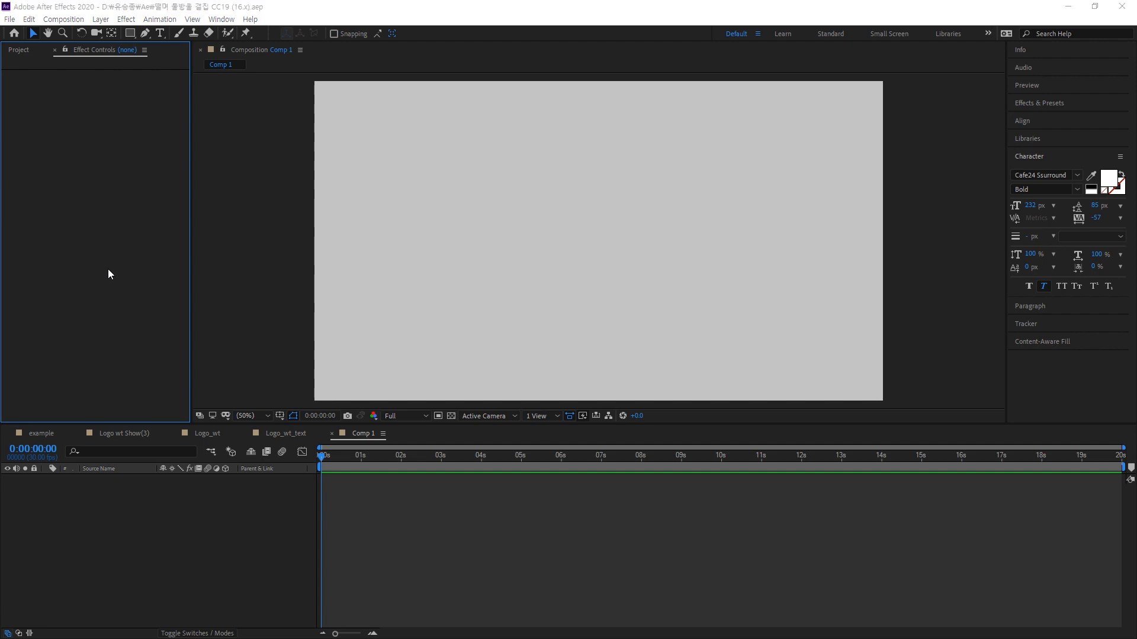
Import the Illustrator file 신한은행_로고.ai as Composition - Retain Layer Sizes
key(ctrl+i)
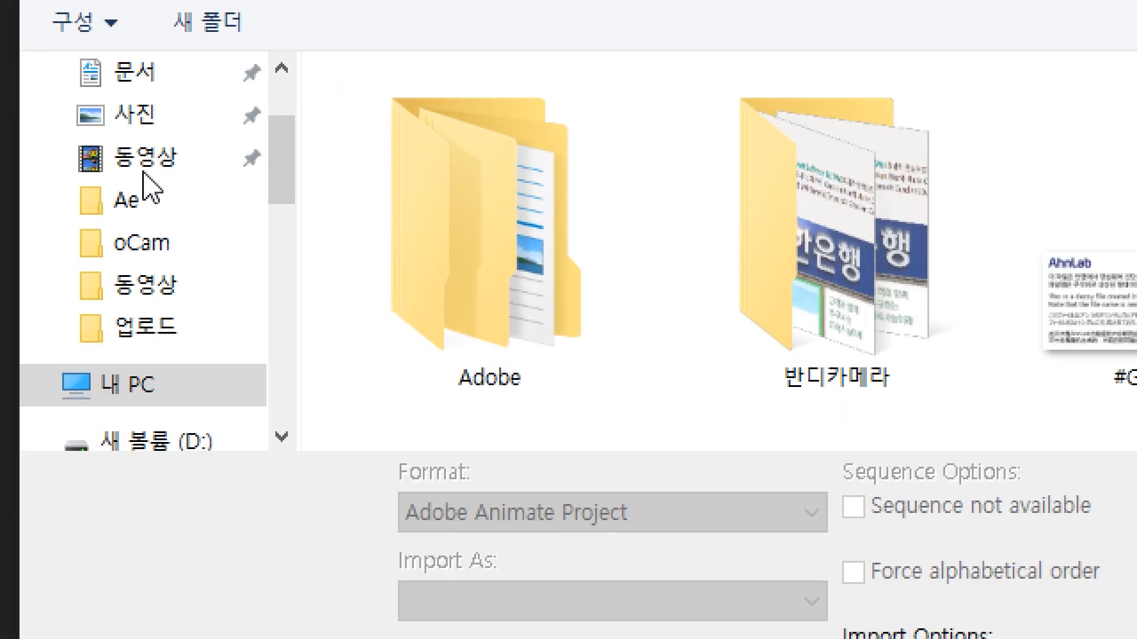
click(89, 173)
click(616, 424)
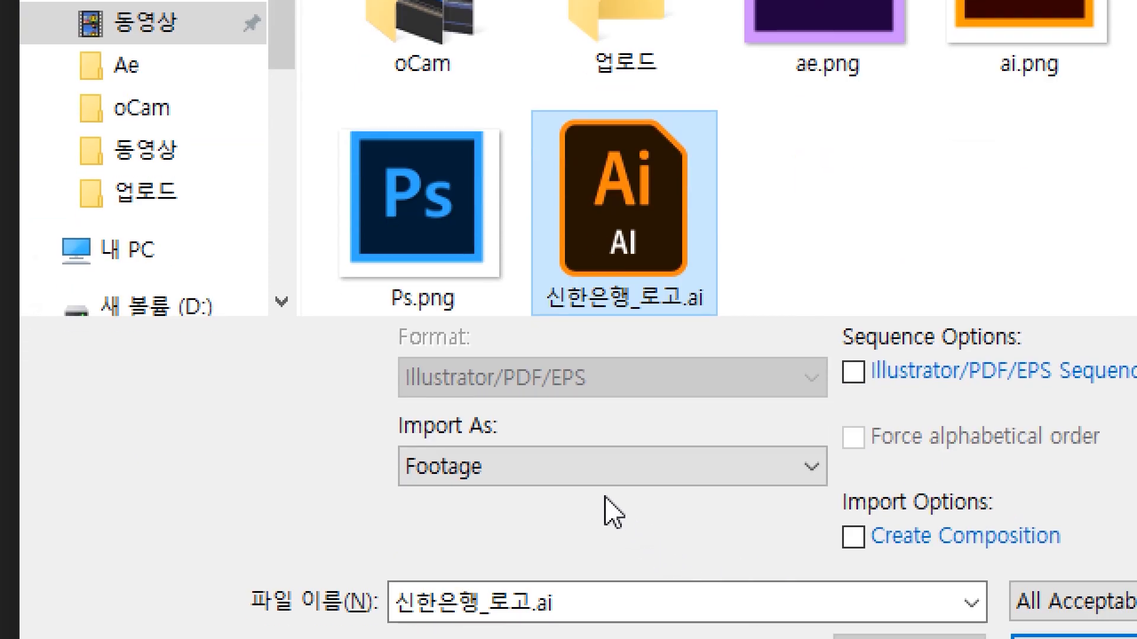
click(582, 489)
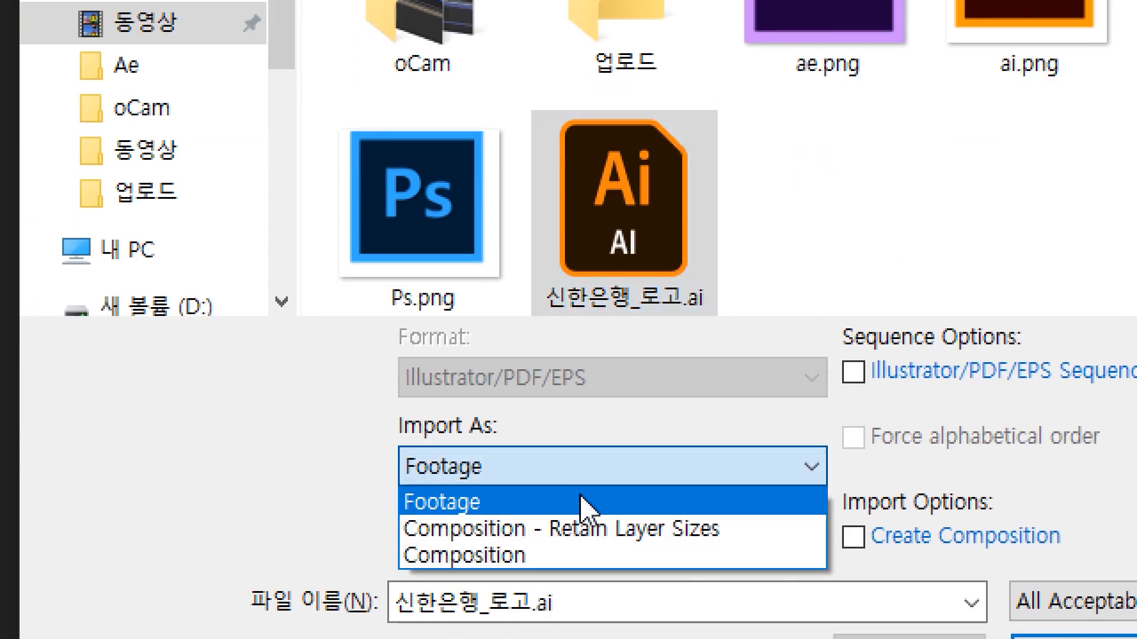
click(595, 536)
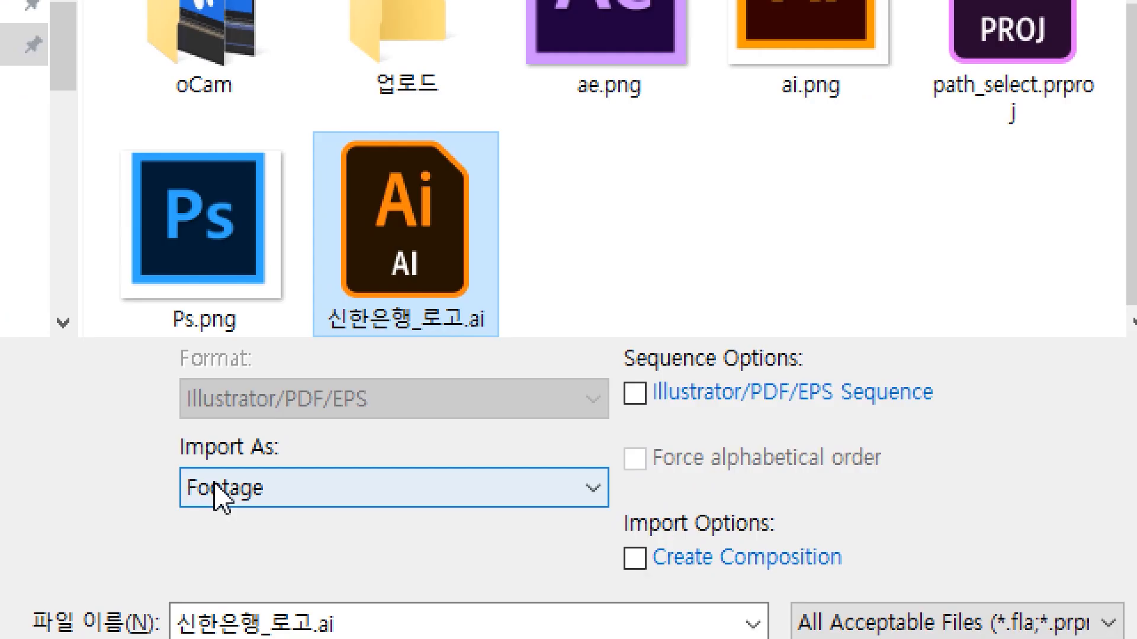
click(267, 498)
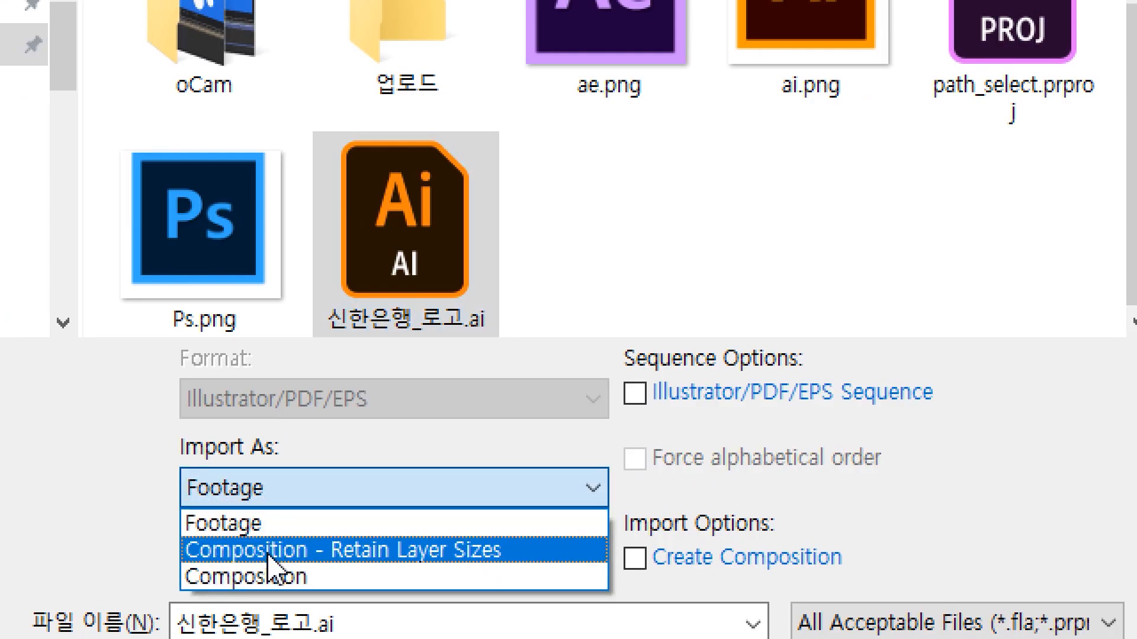
click(269, 551)
click(852, 570)
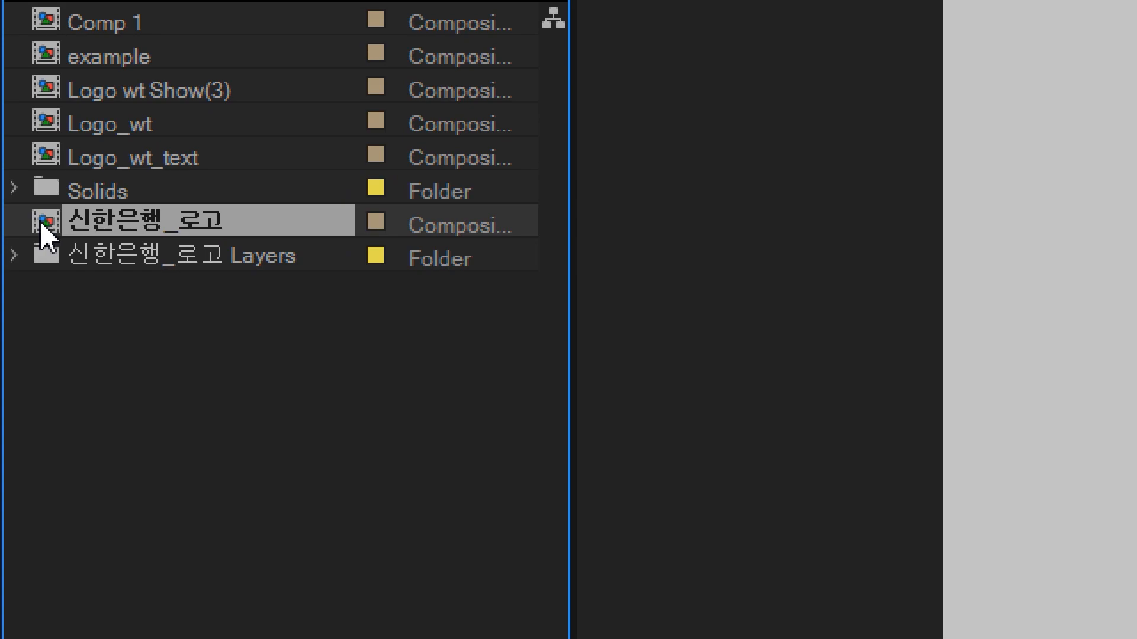
Open the 신한은행_로고 composition and inspect which logo part each of the 심볼, 국문 and 영문 layers holds
double_click(42, 226)
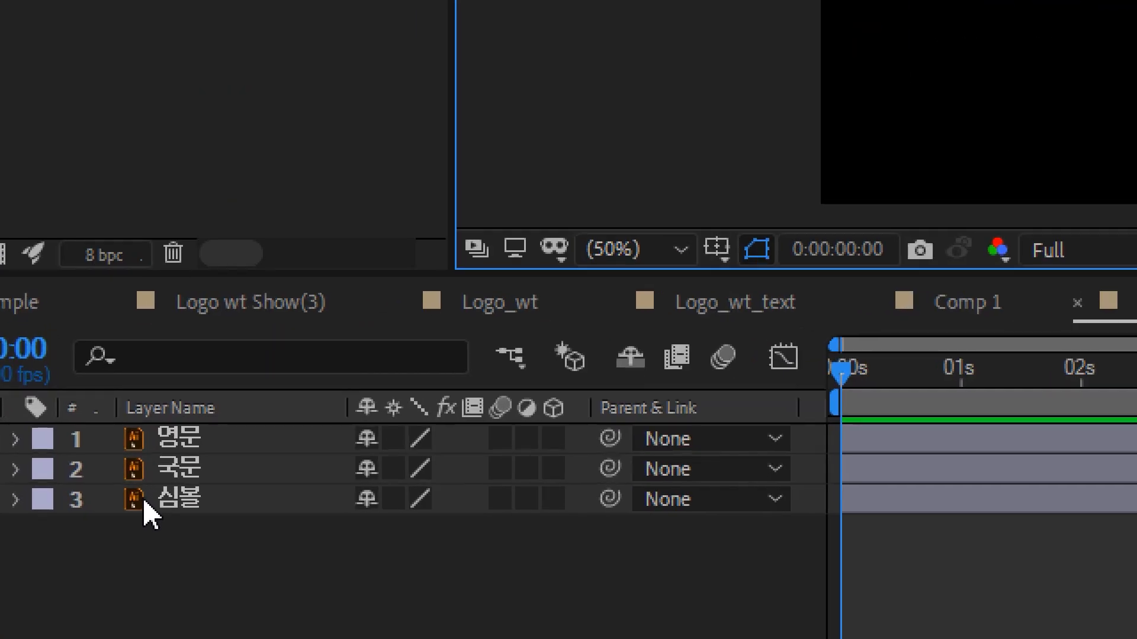
click(88, 499)
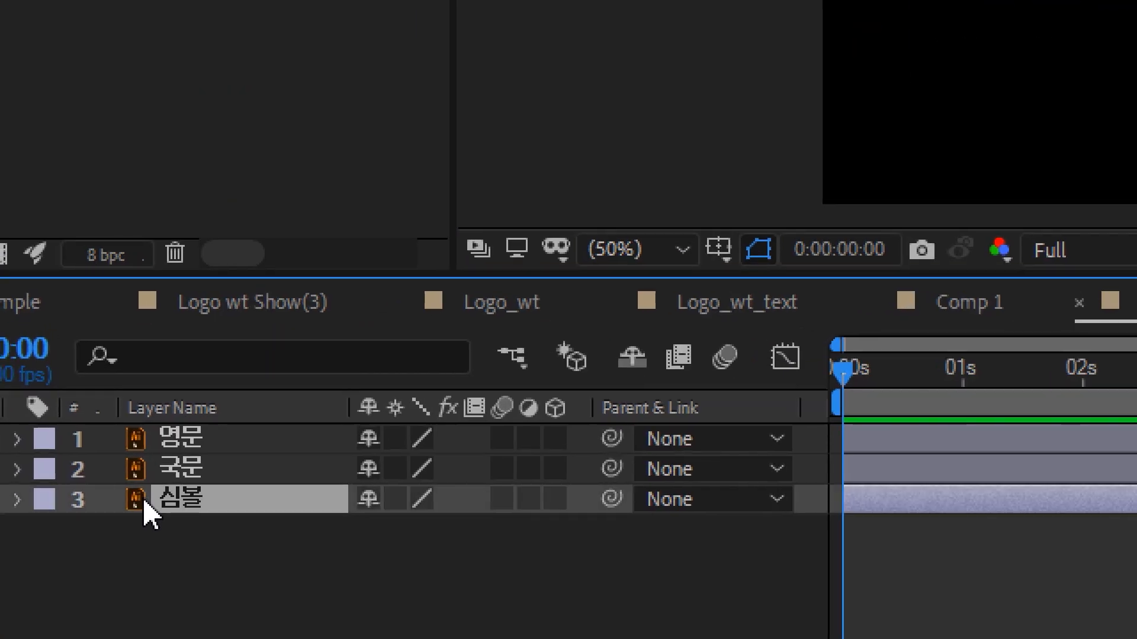
click(172, 467)
click(180, 441)
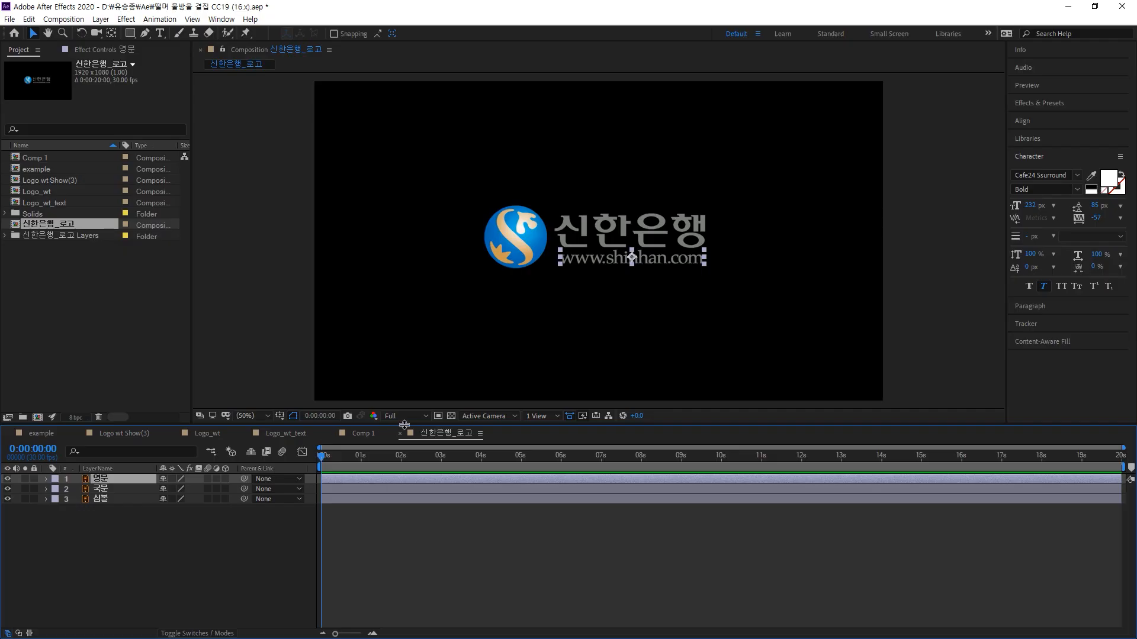
click(438, 374)
Change the composition's background color to light grey EDEDED
key(ctrl+k)
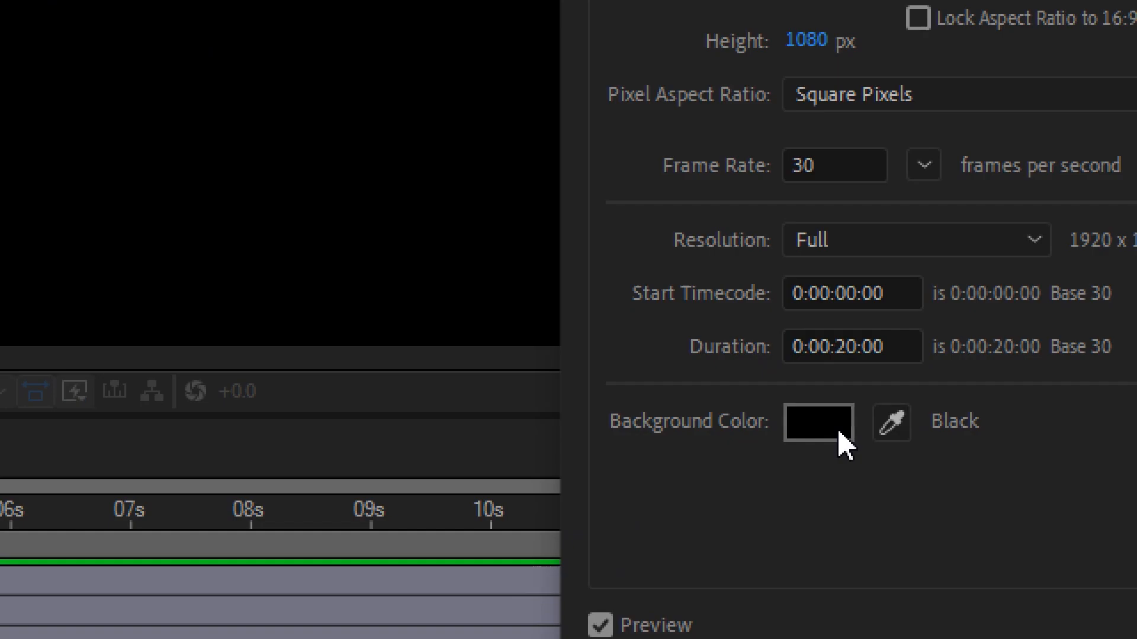
click(840, 435)
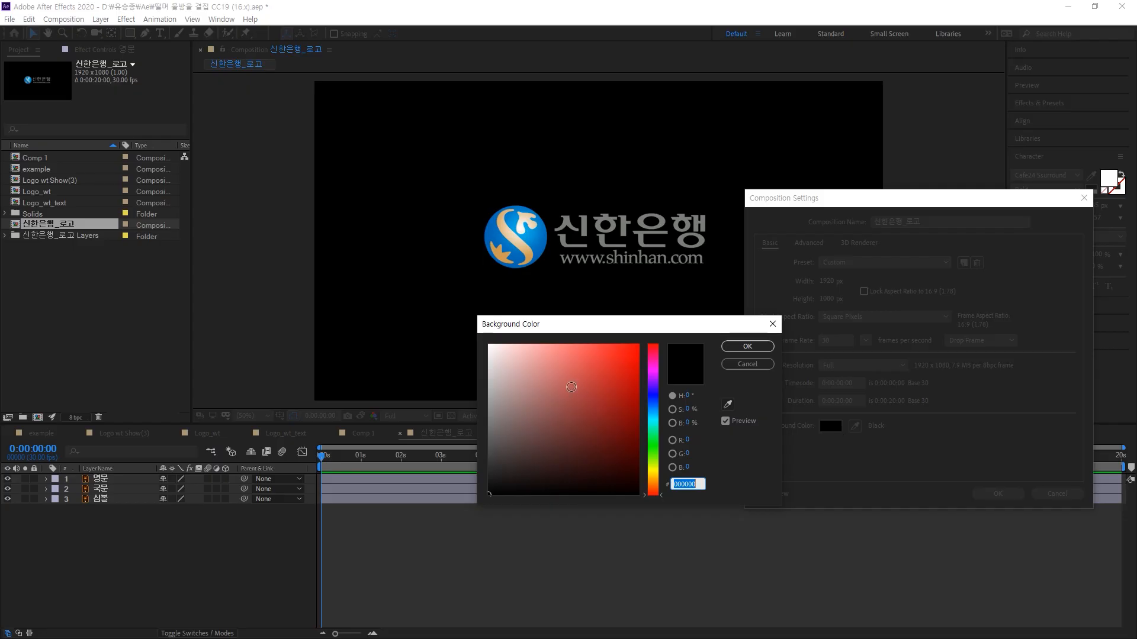
drag(514, 366, 441, 341)
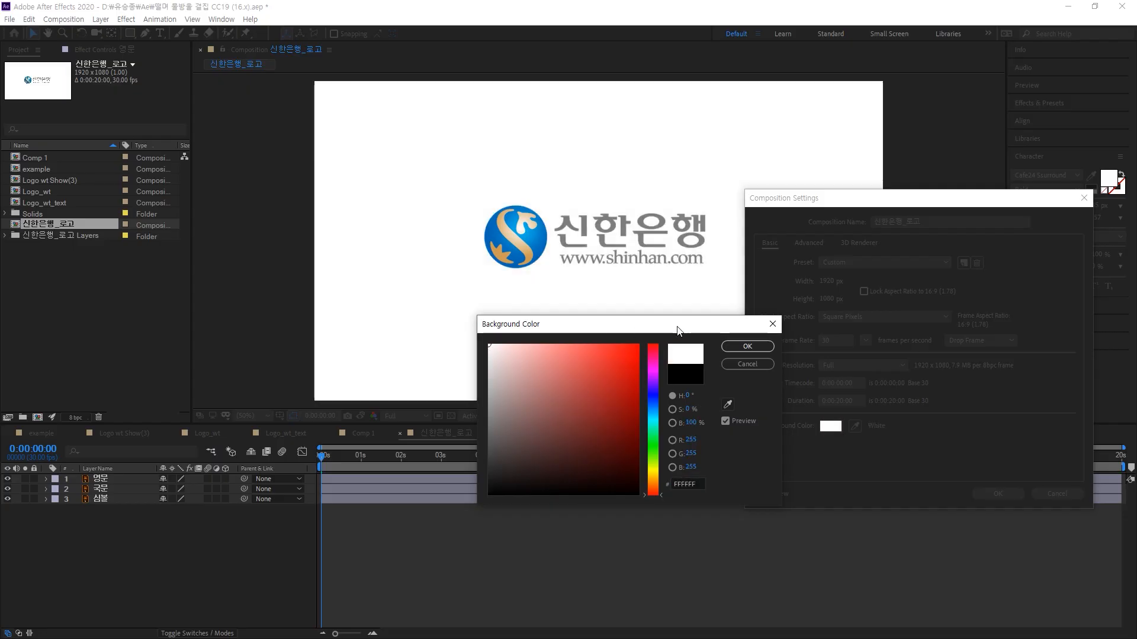
click(488, 365)
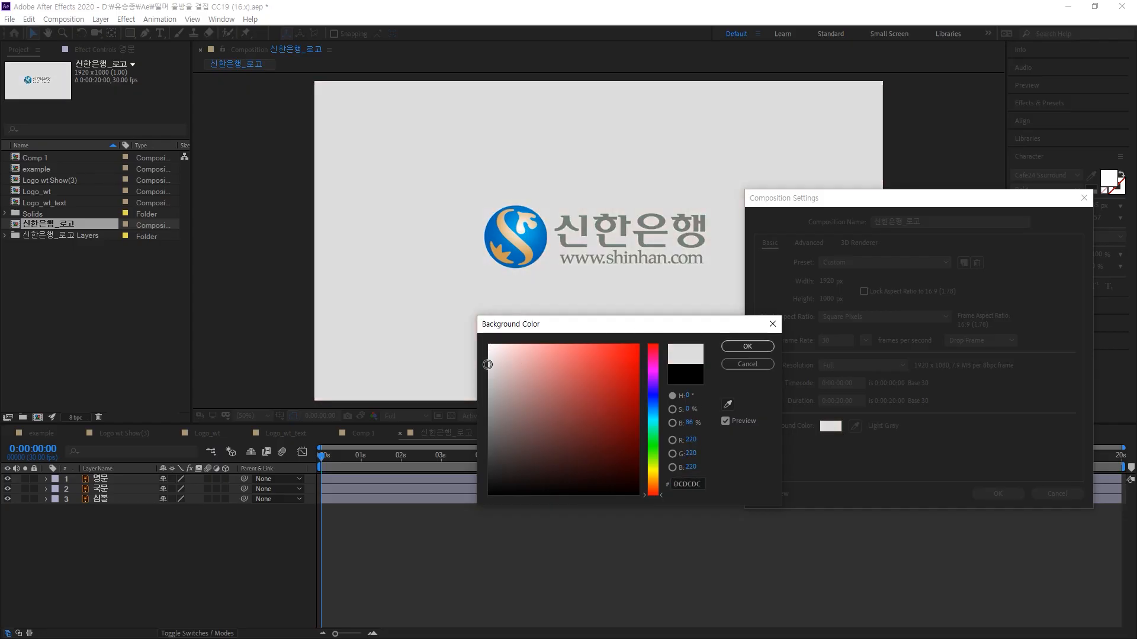
click(489, 354)
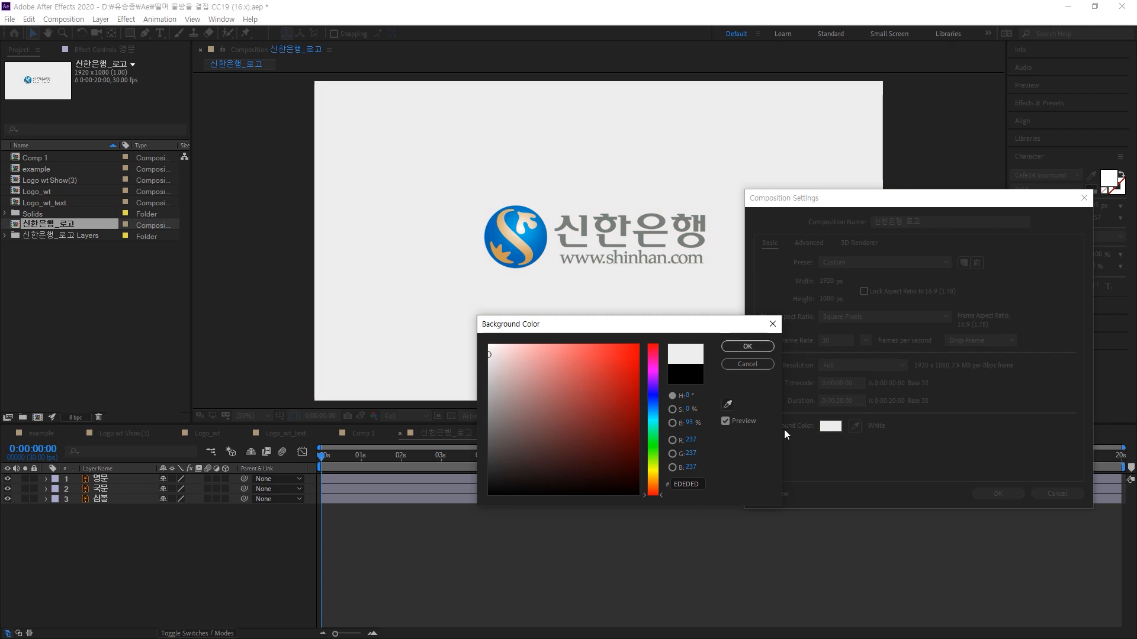
click(747, 347)
click(1018, 492)
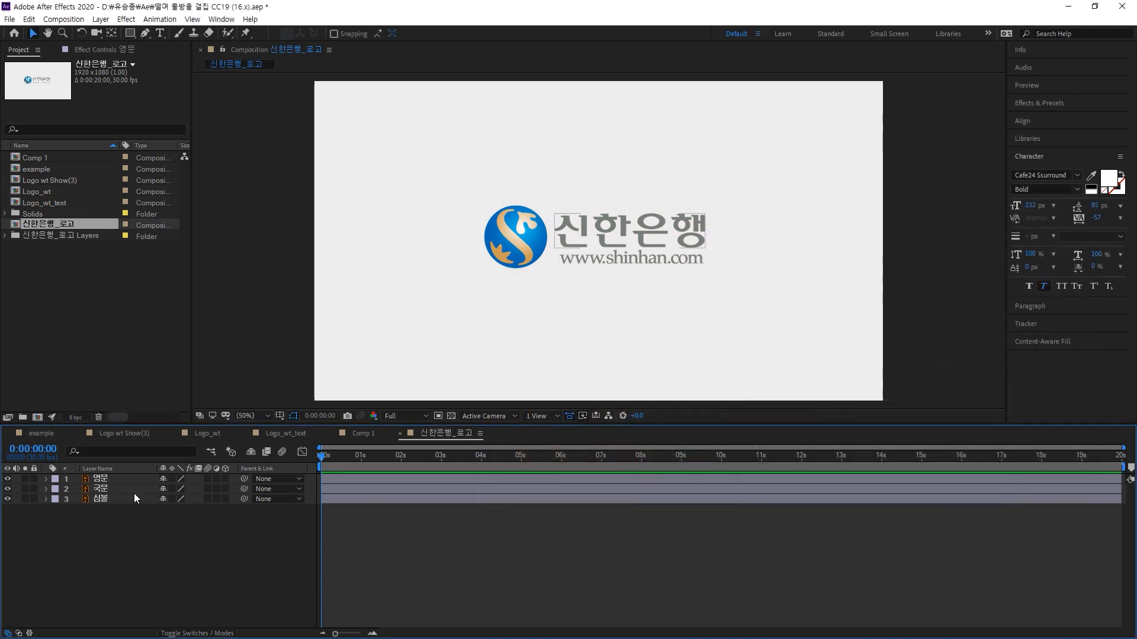
Shift the 영문 and 국문 text layers in time so both start at about 4.3 seconds
click(115, 487)
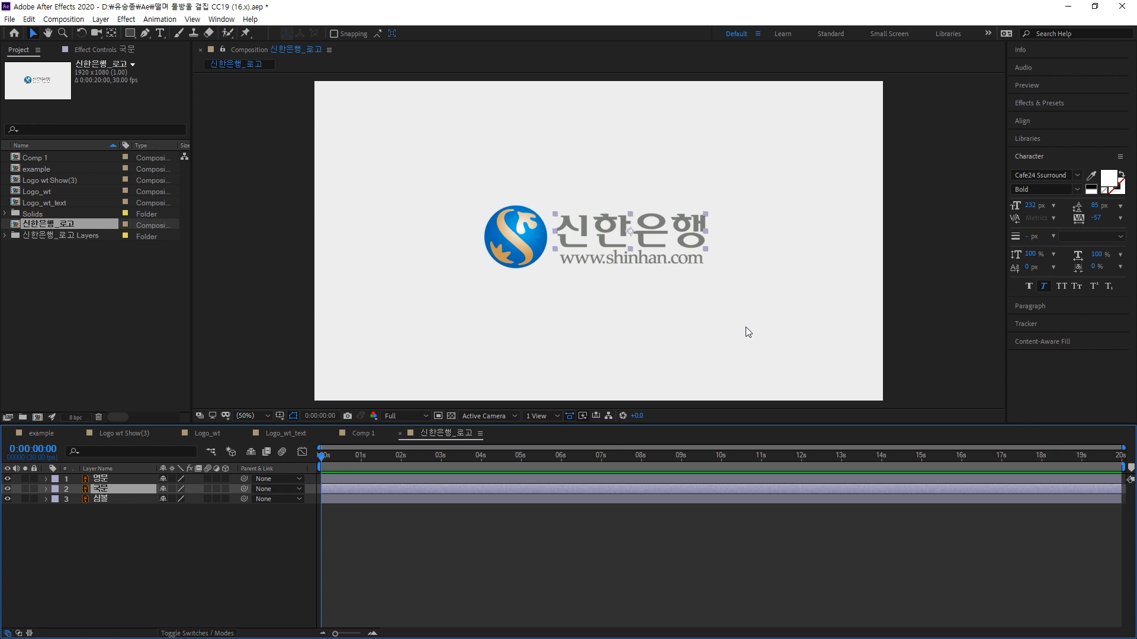
click(112, 501)
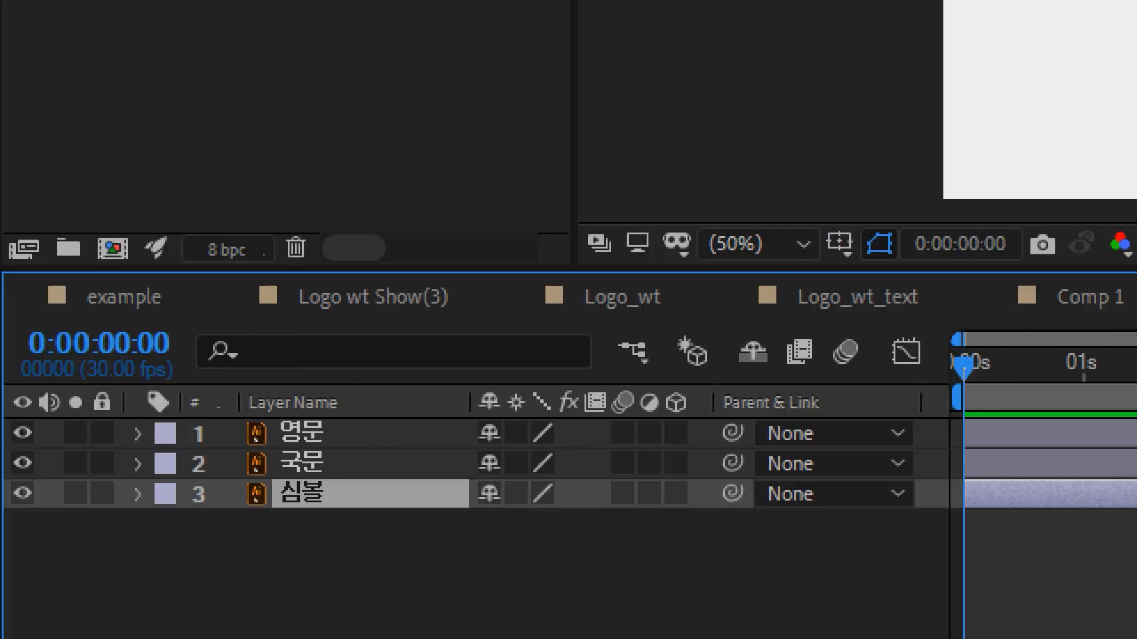
click(294, 438)
click(297, 468)
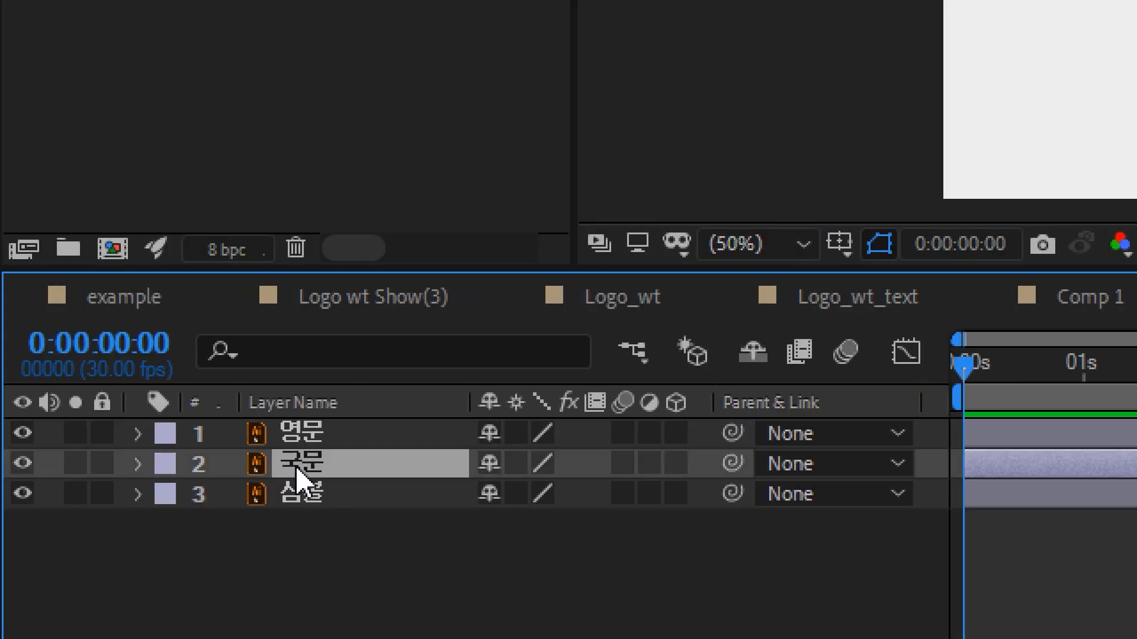
click(986, 433)
shift+click(997, 465)
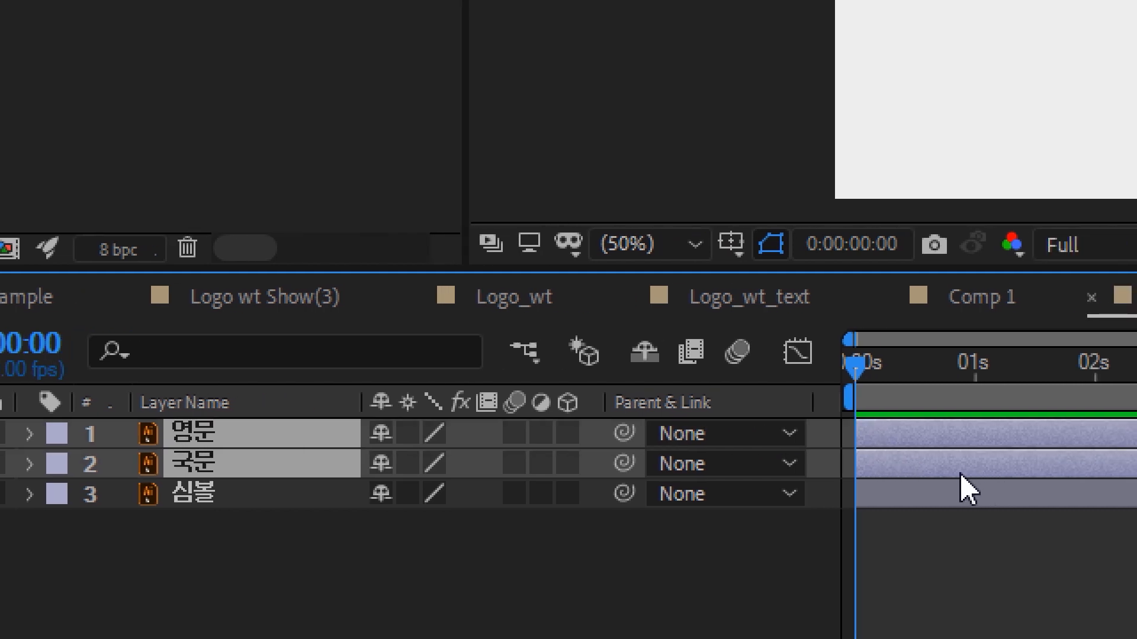
drag(951, 468, 1136, 468)
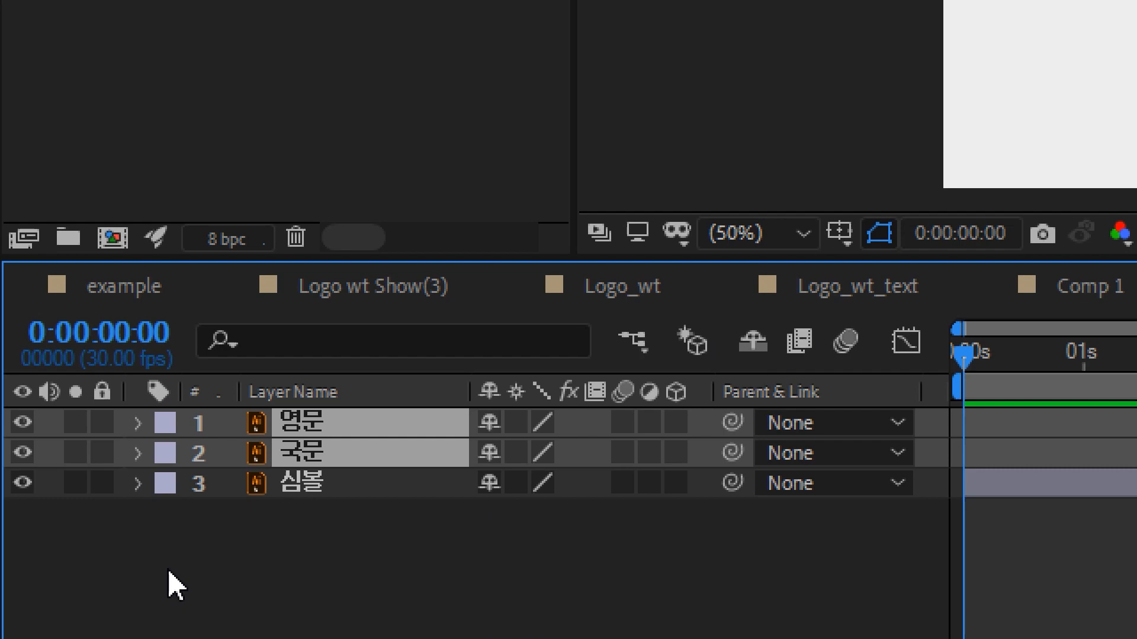
click(170, 572)
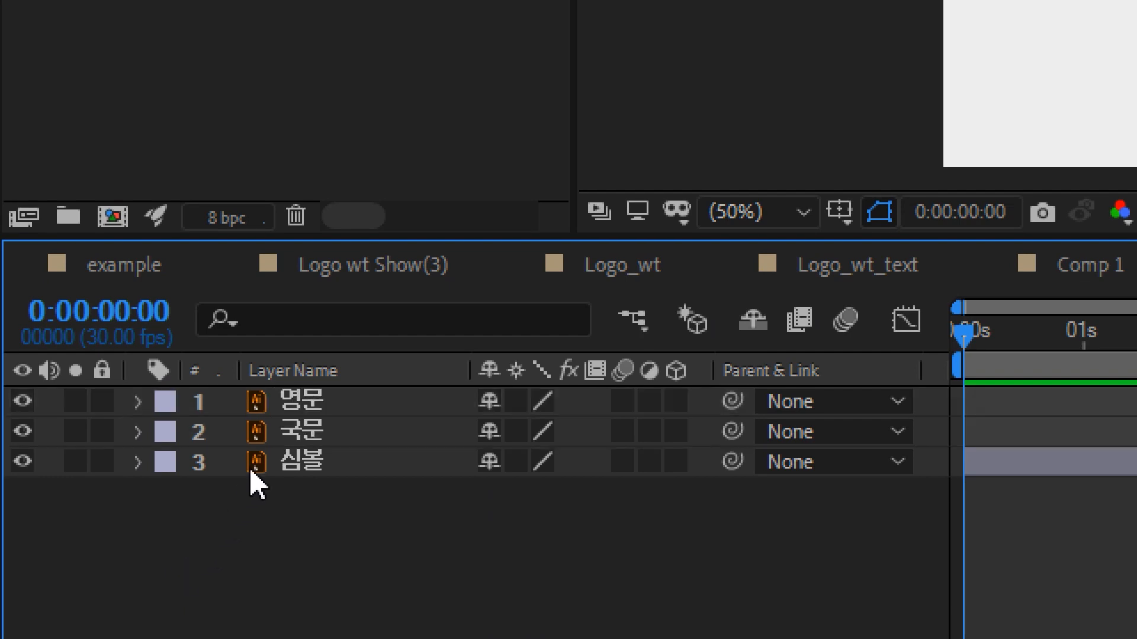
Delay the 영문 layer to start at about 6 seconds and scrub through the timeline to check the order of appearance
click(292, 436)
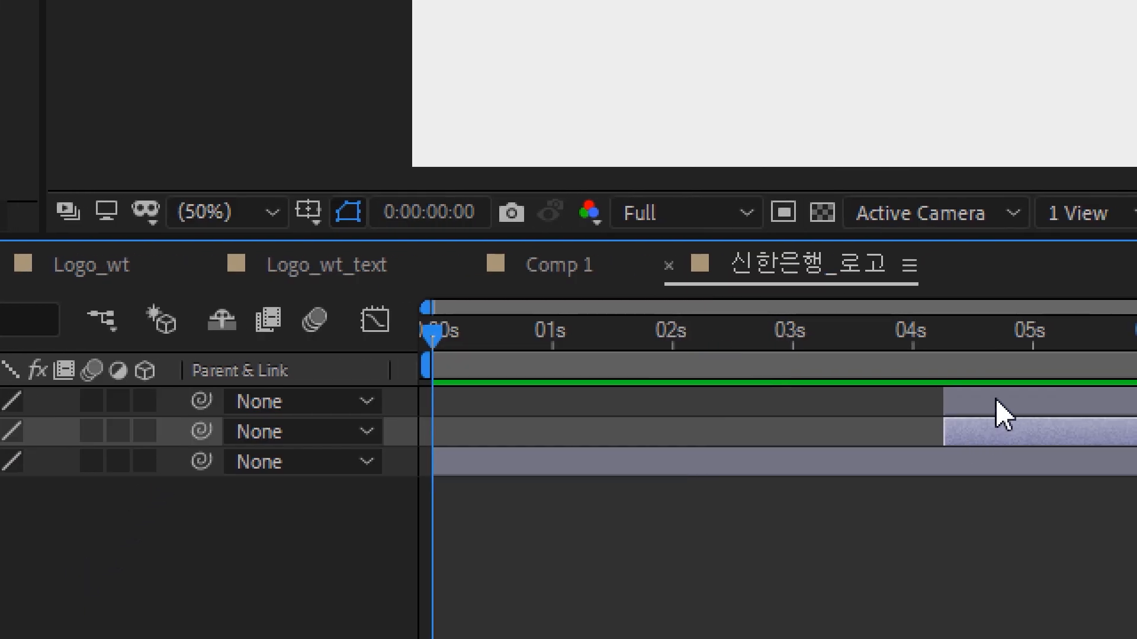
drag(997, 402, 1136, 400)
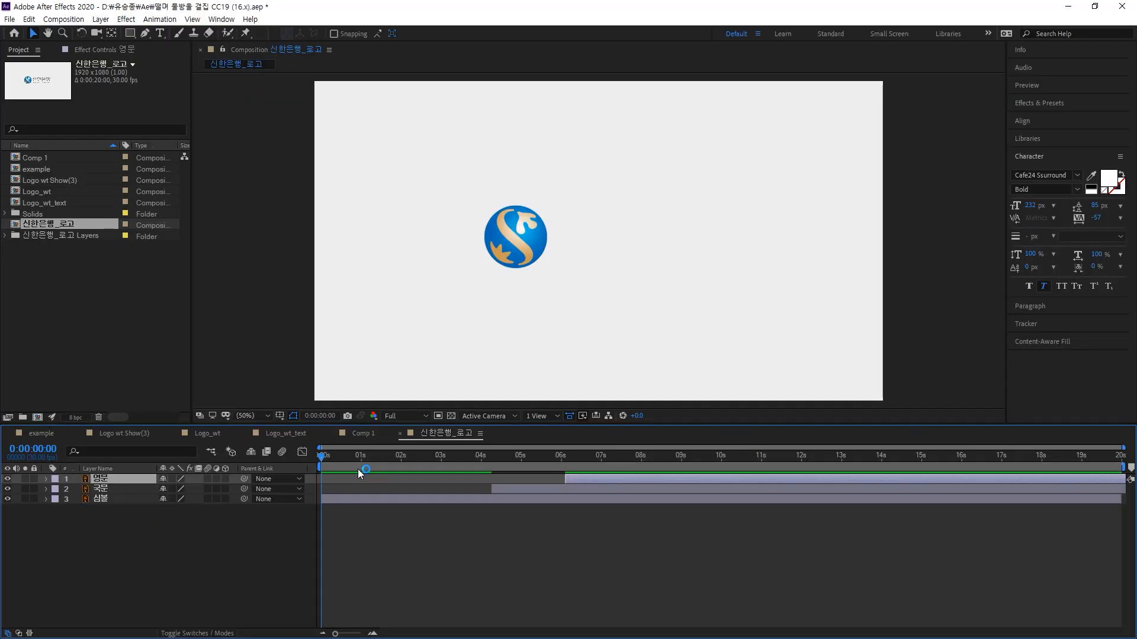
drag(140, 365, 567, 366)
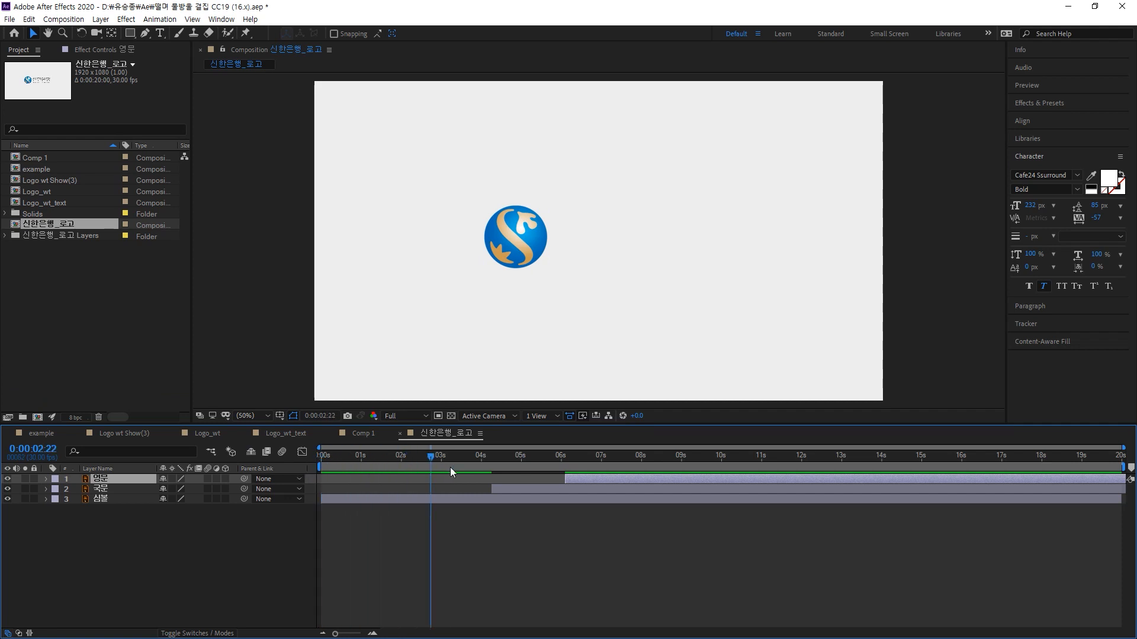
drag(450, 472, 660, 467)
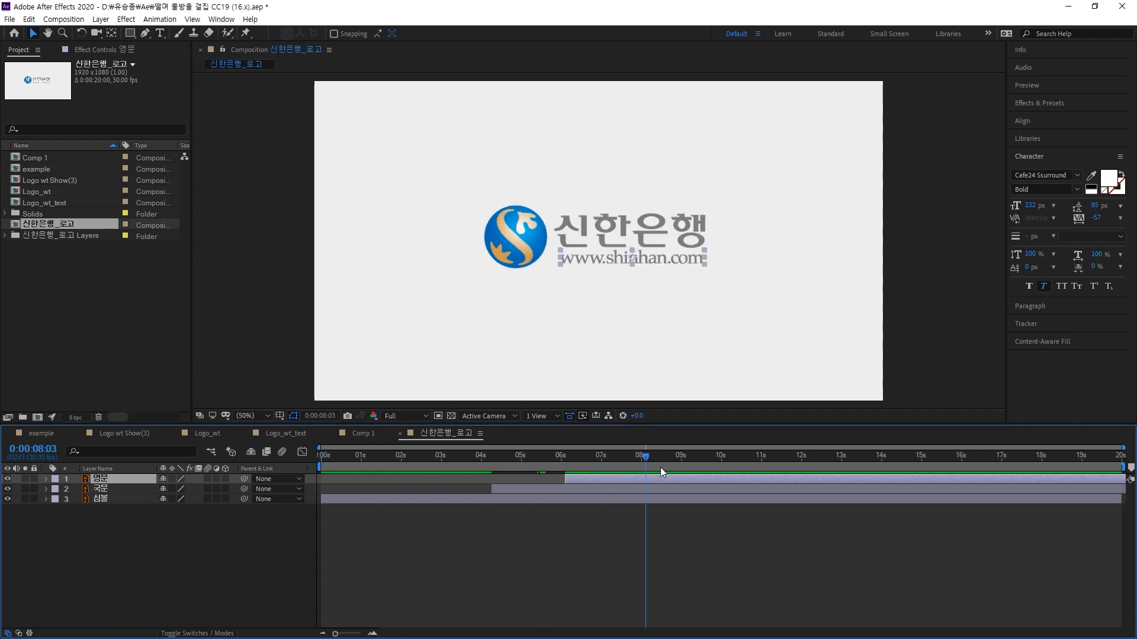
click(606, 556)
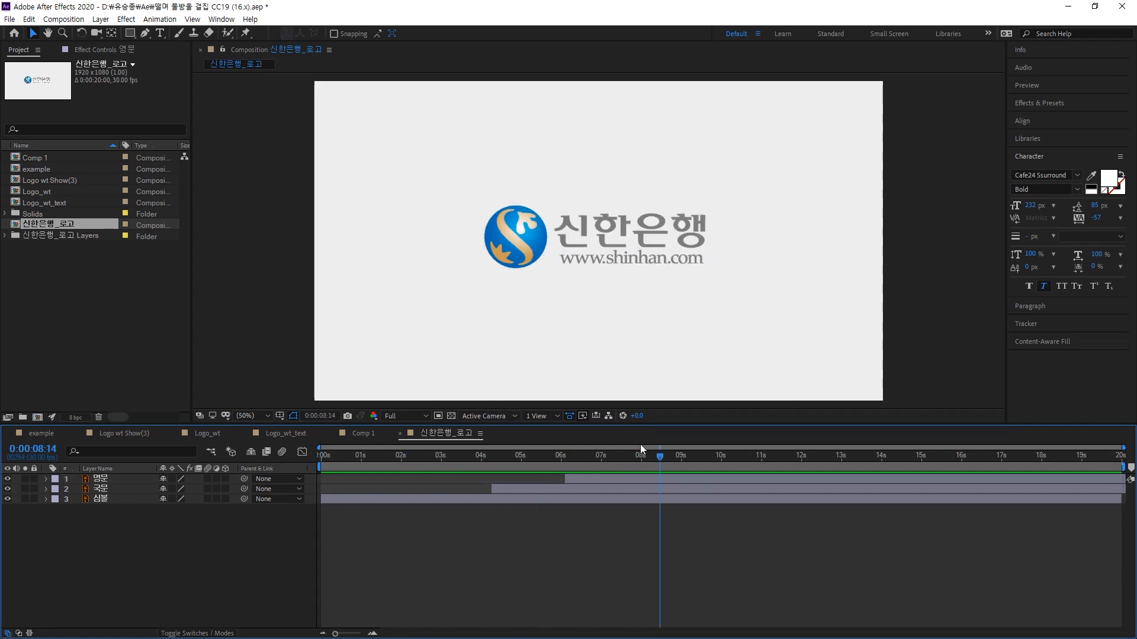
drag(653, 454, 400, 467)
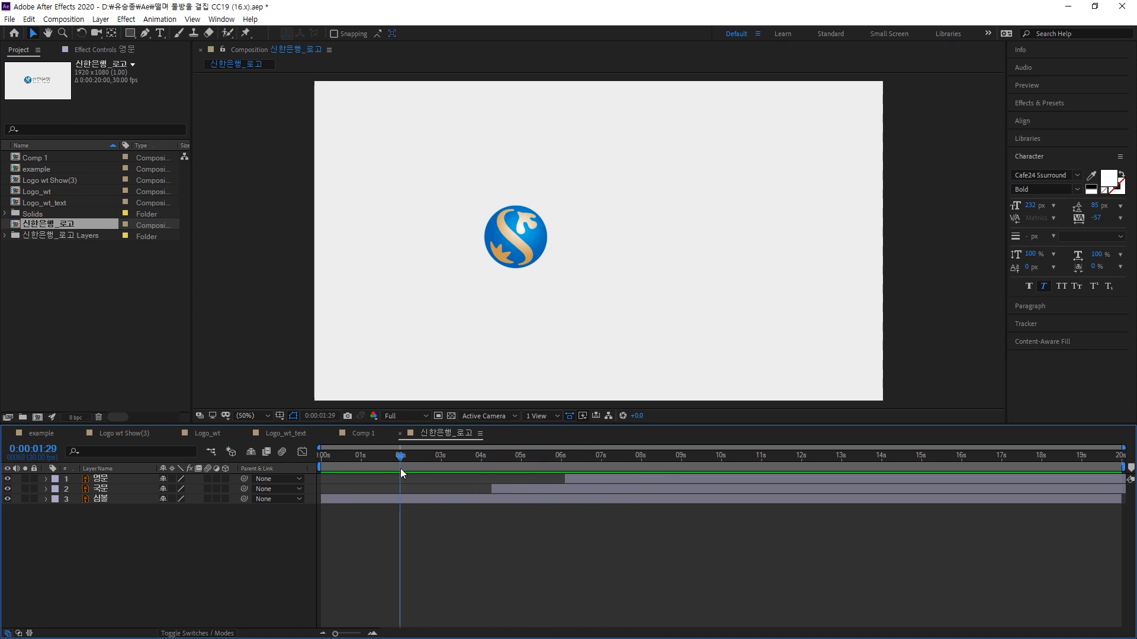
Examine the emblem on the 심볼 layer at 100% magnification
click(514, 253)
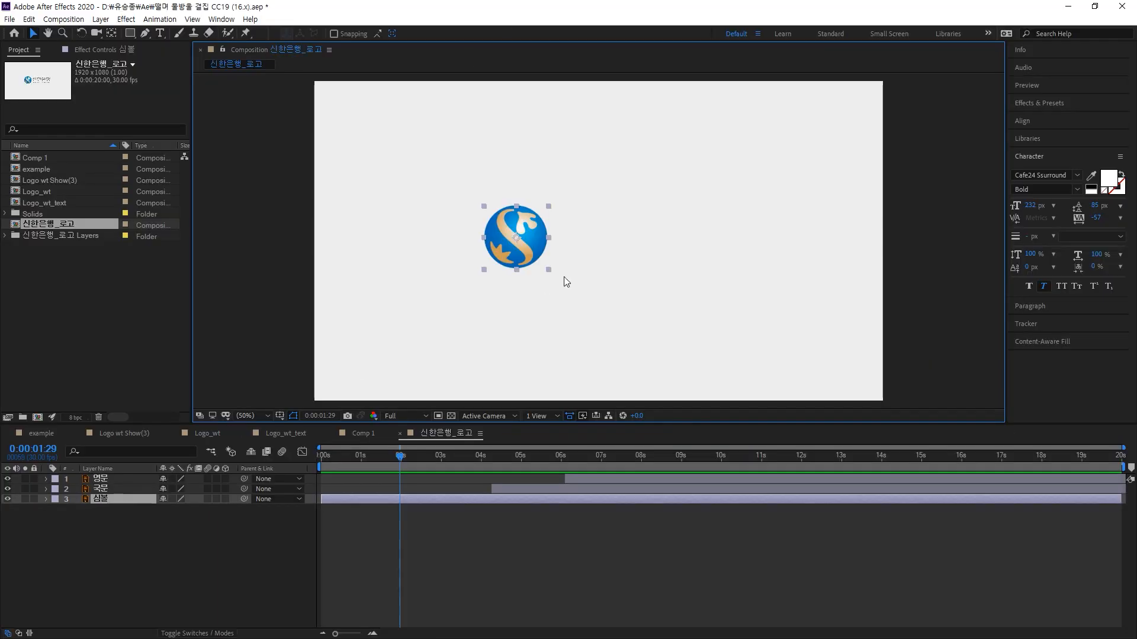
scroll(564, 276, up, 2)
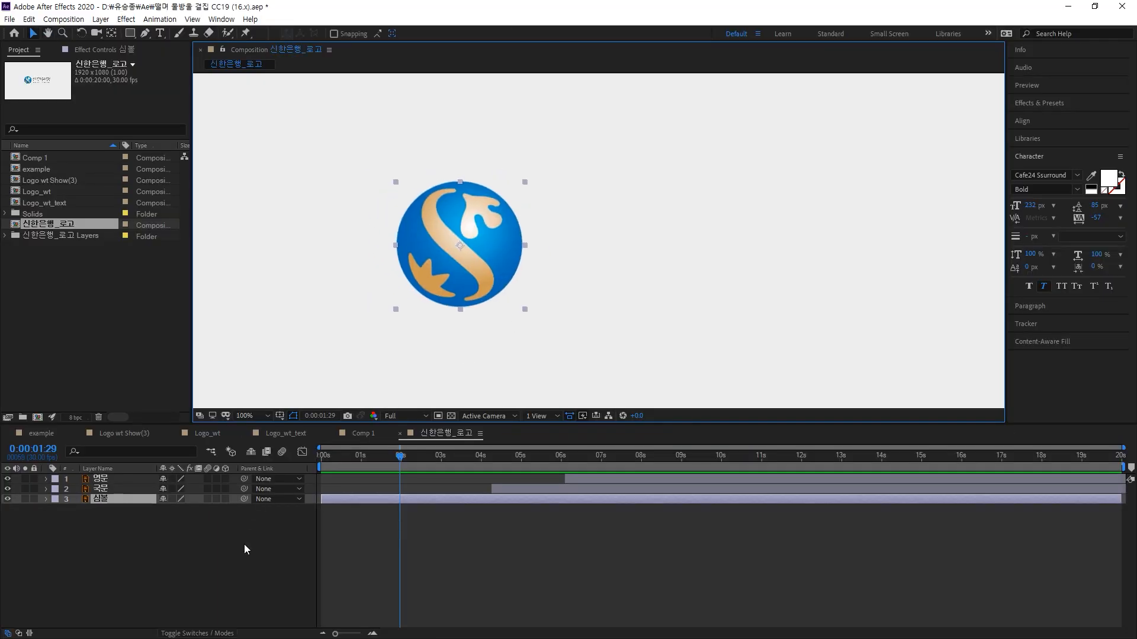
click(232, 577)
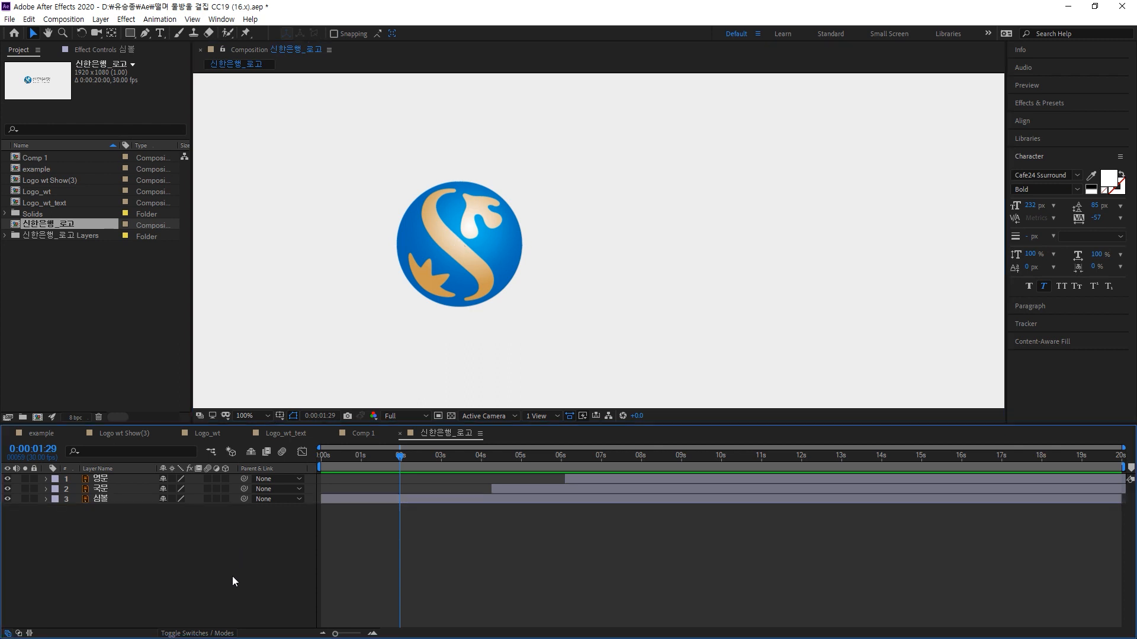
click(431, 229)
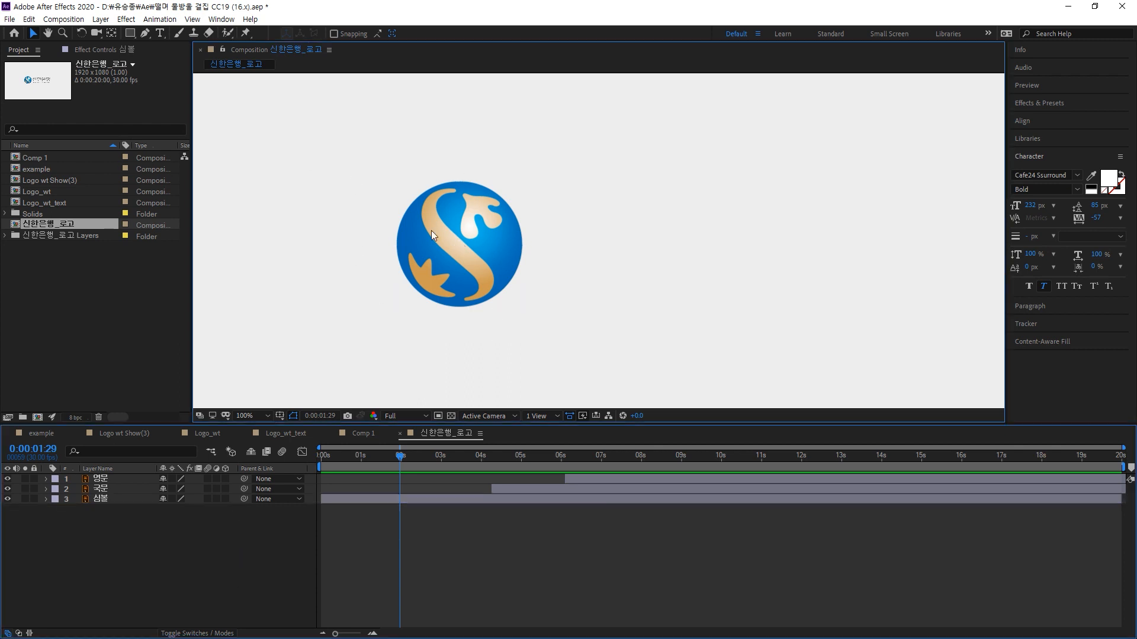
click(246, 393)
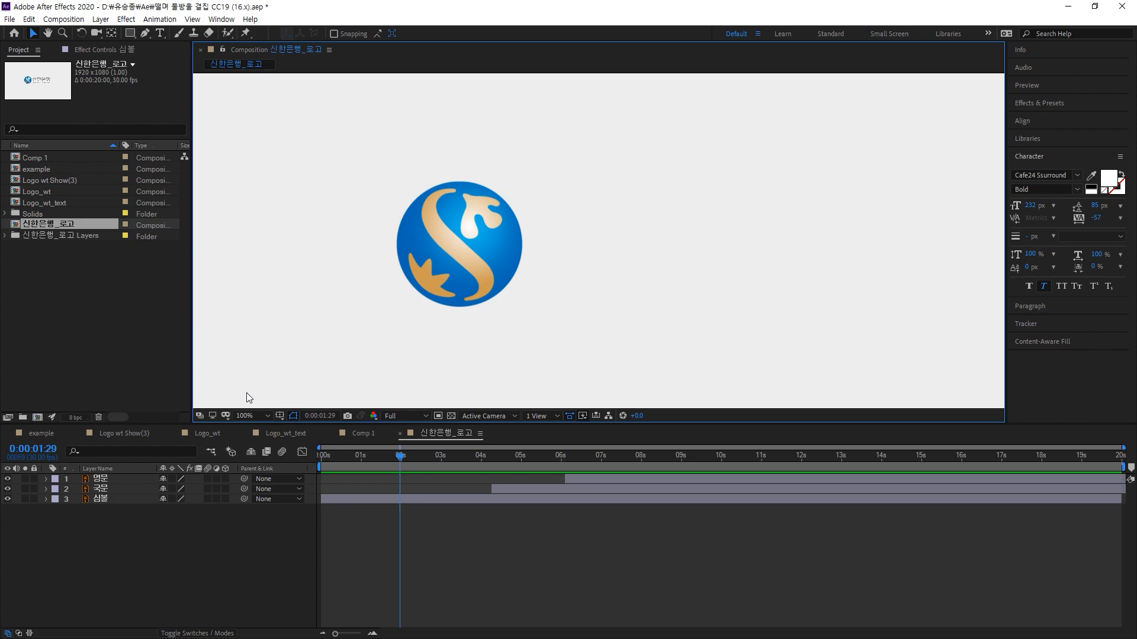
click(112, 499)
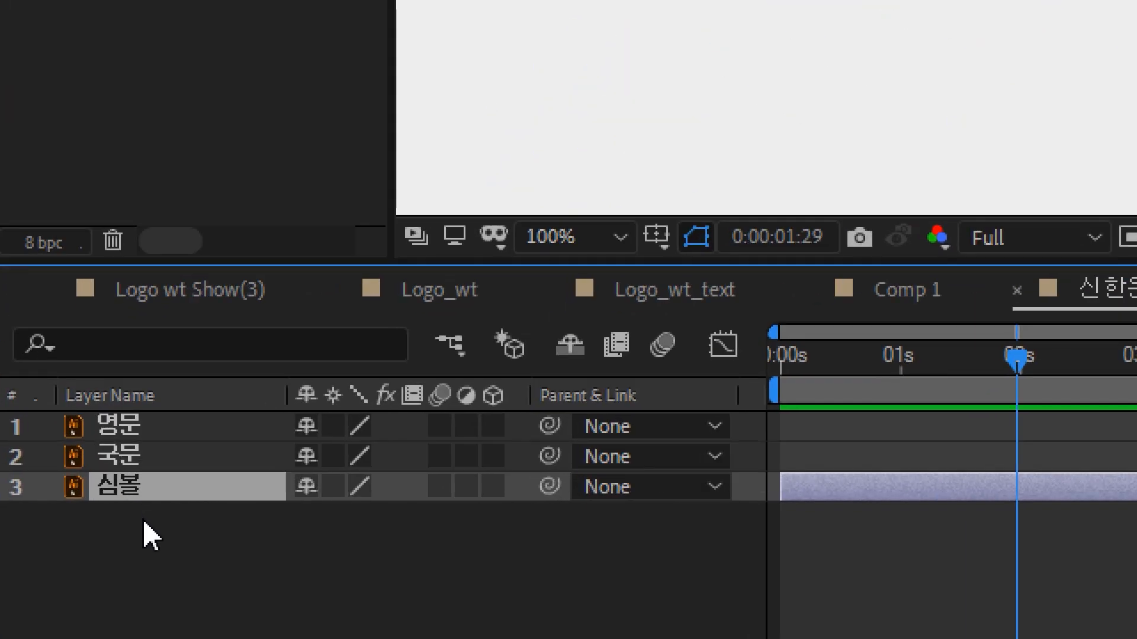
With no layer selected, draw a circle about half the emblem's width, above and to the left of it, using the Ellipse tool
click(112, 516)
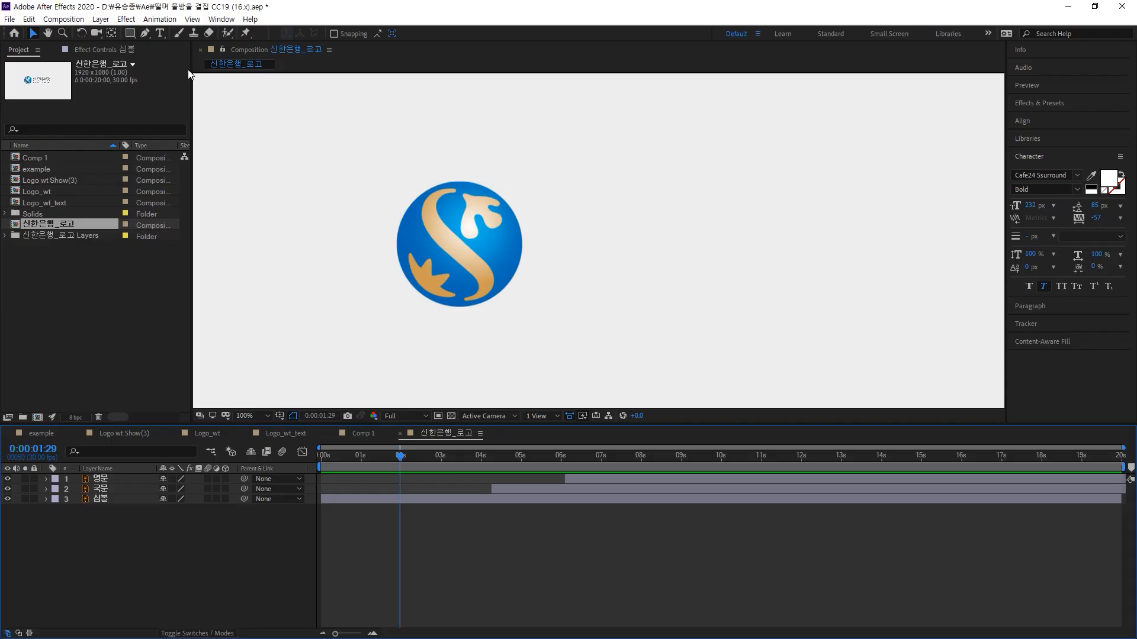
click(131, 34)
drag(131, 34, 157, 61)
drag(333, 168, 393, 227)
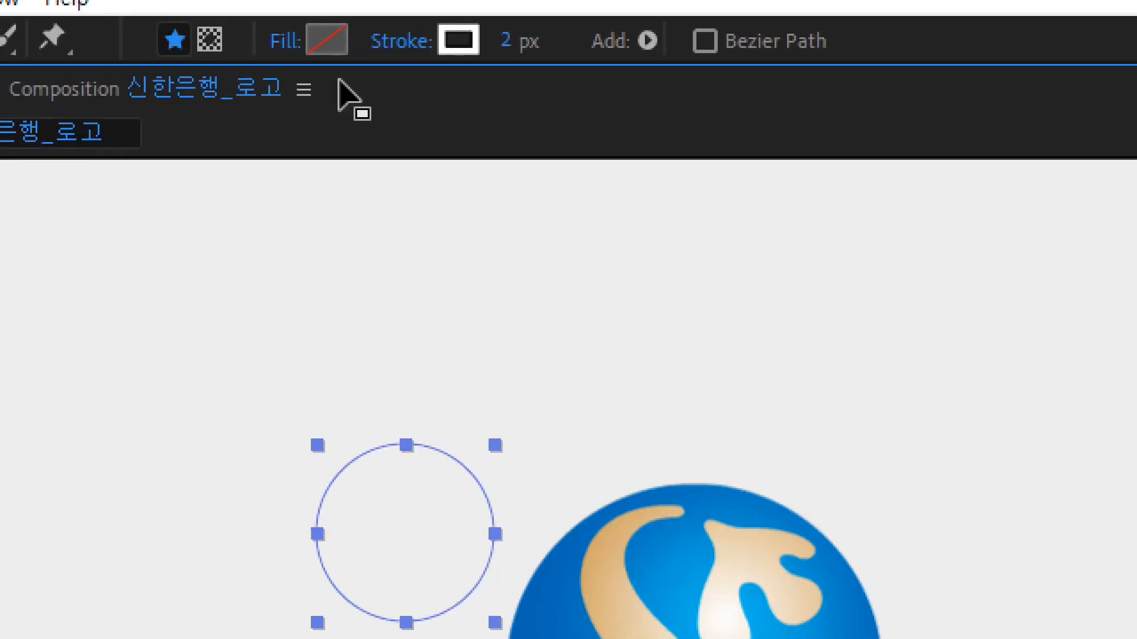
Set the circle's stroke to None
click(411, 44)
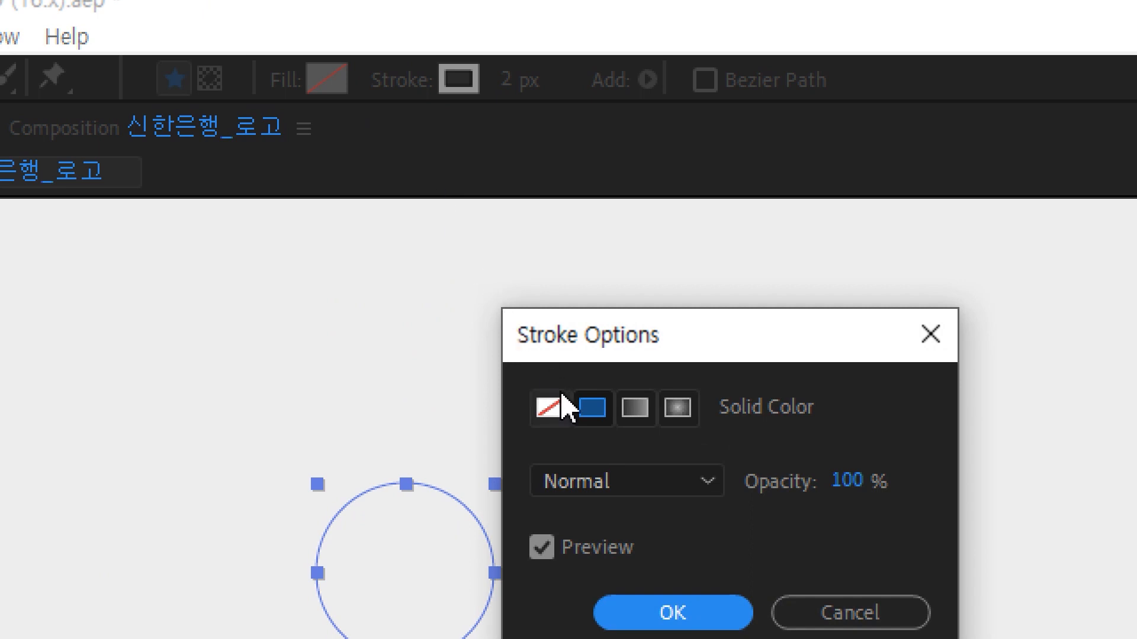
click(561, 410)
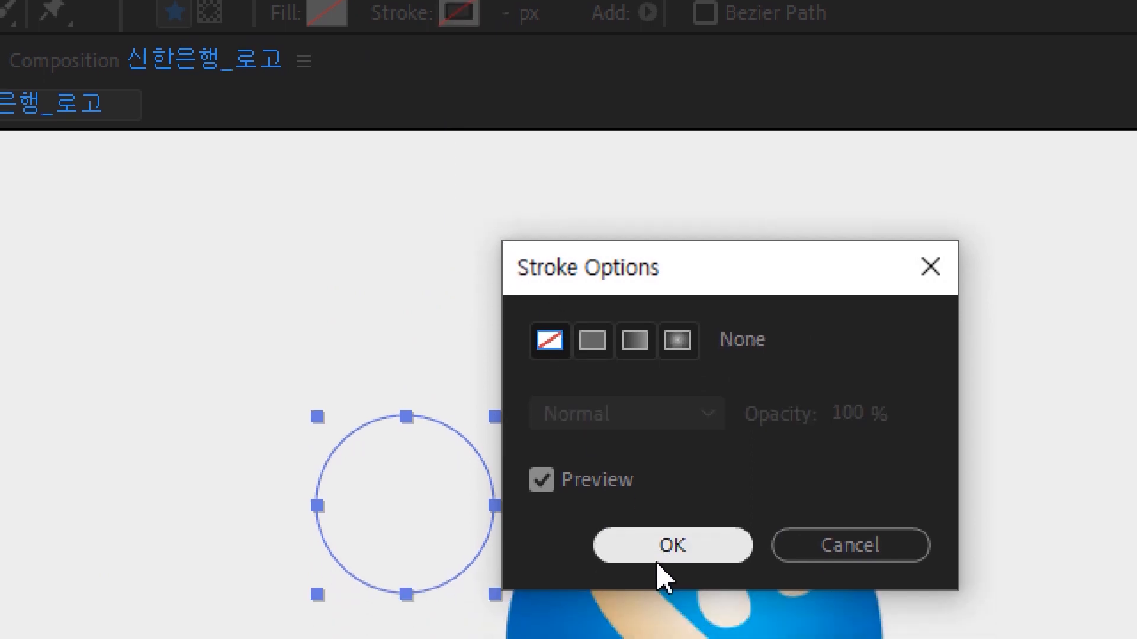
click(658, 560)
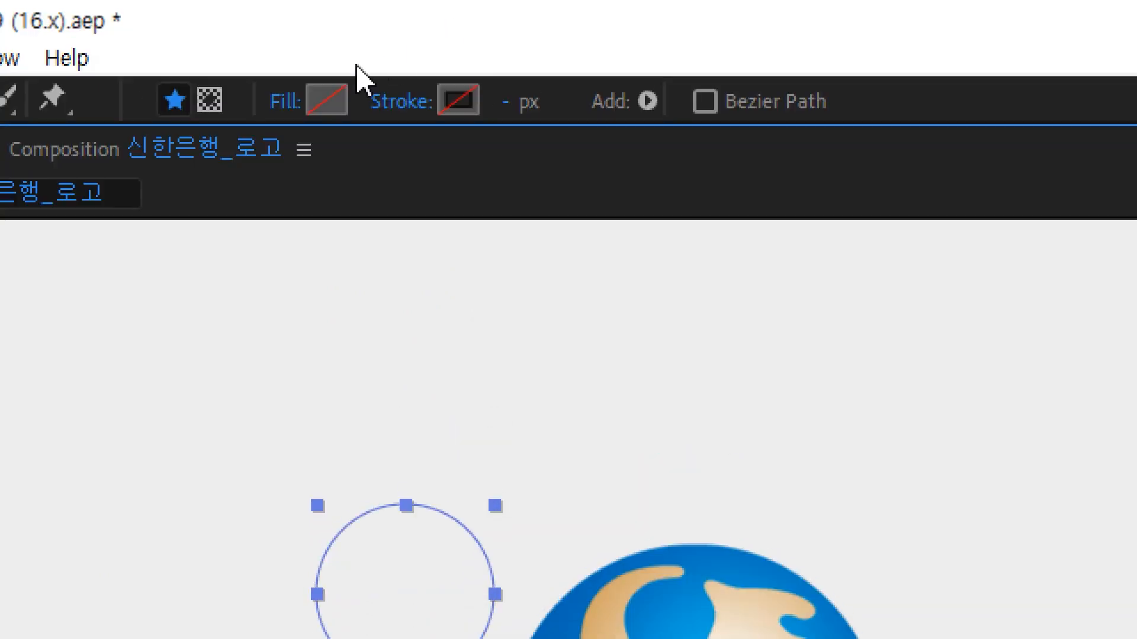
Fill the circle with the blue 009EDB sampled from the emblem's lighter inner area
click(322, 103)
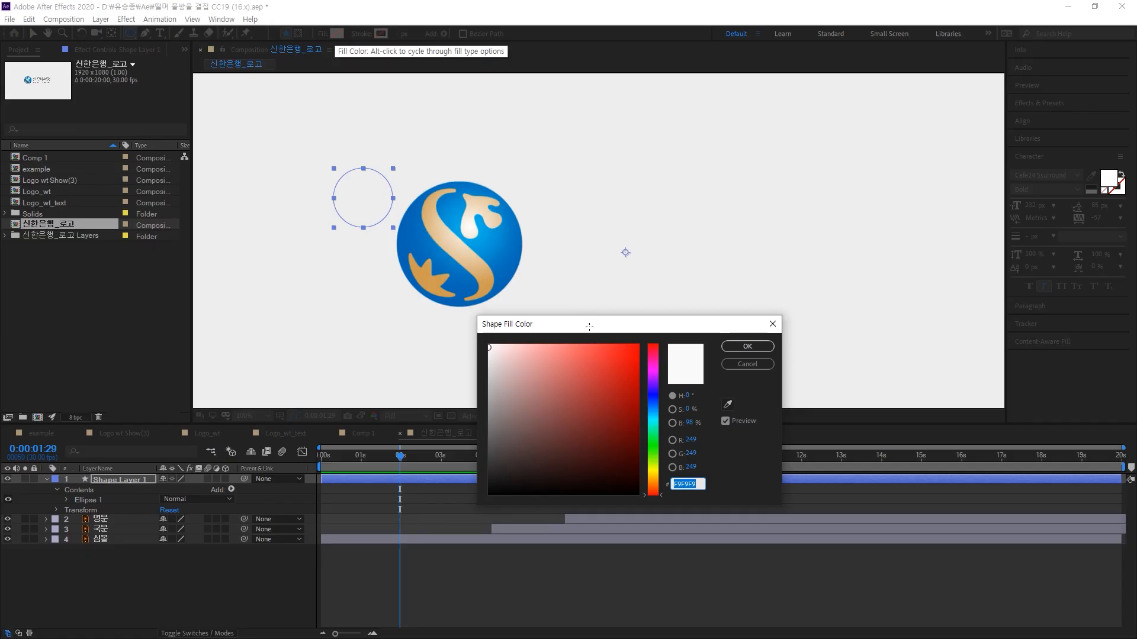
drag(592, 324, 625, 103)
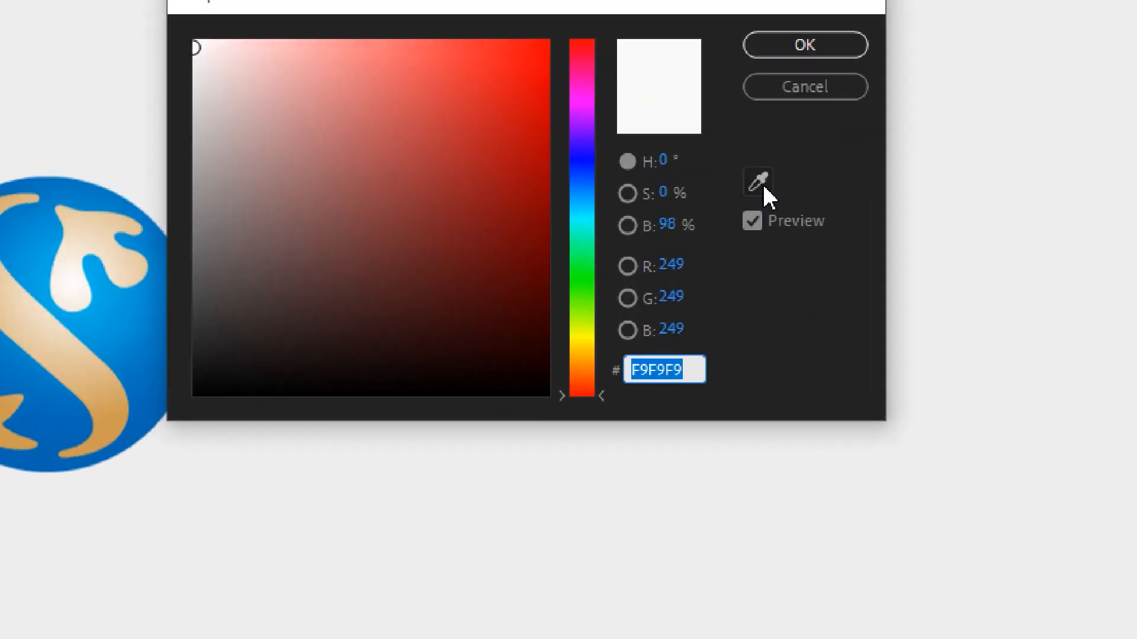
click(761, 184)
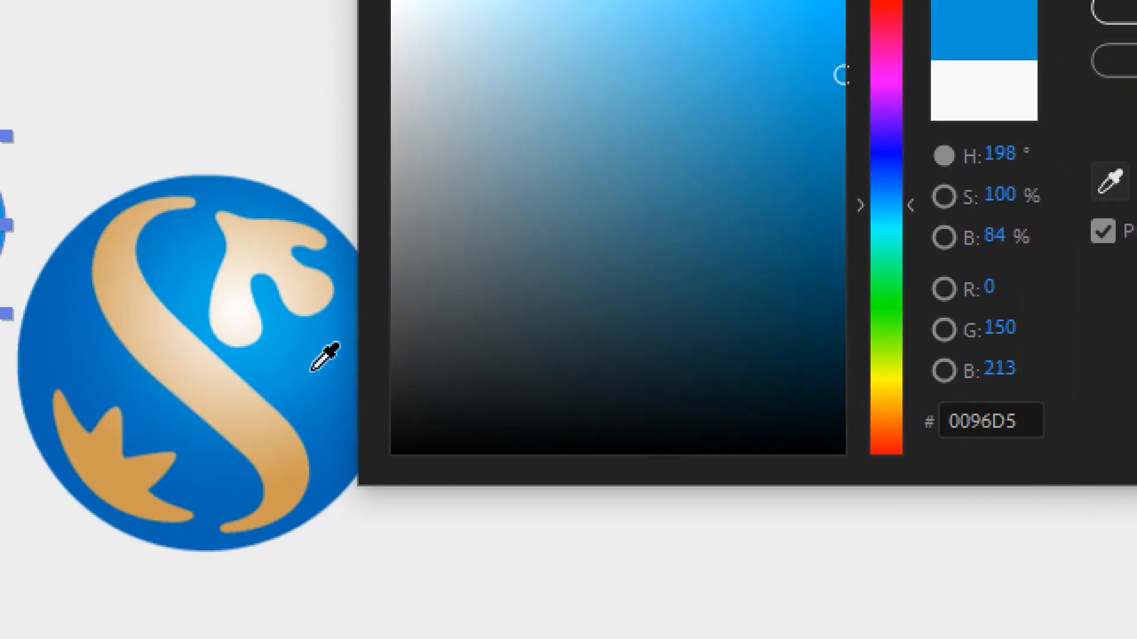
click(292, 360)
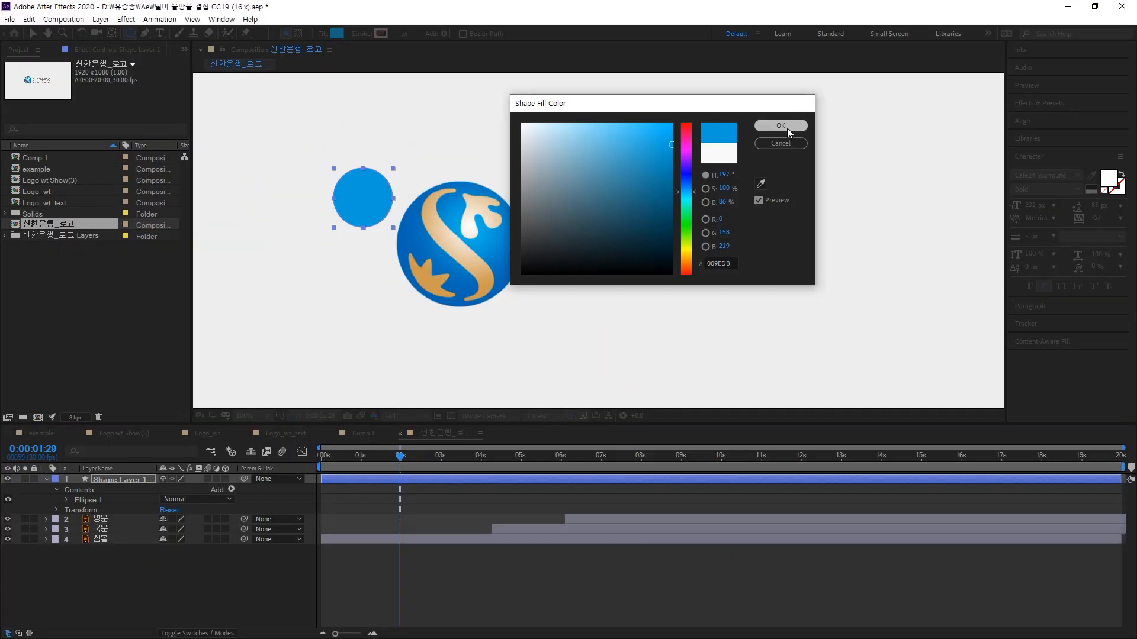
click(786, 125)
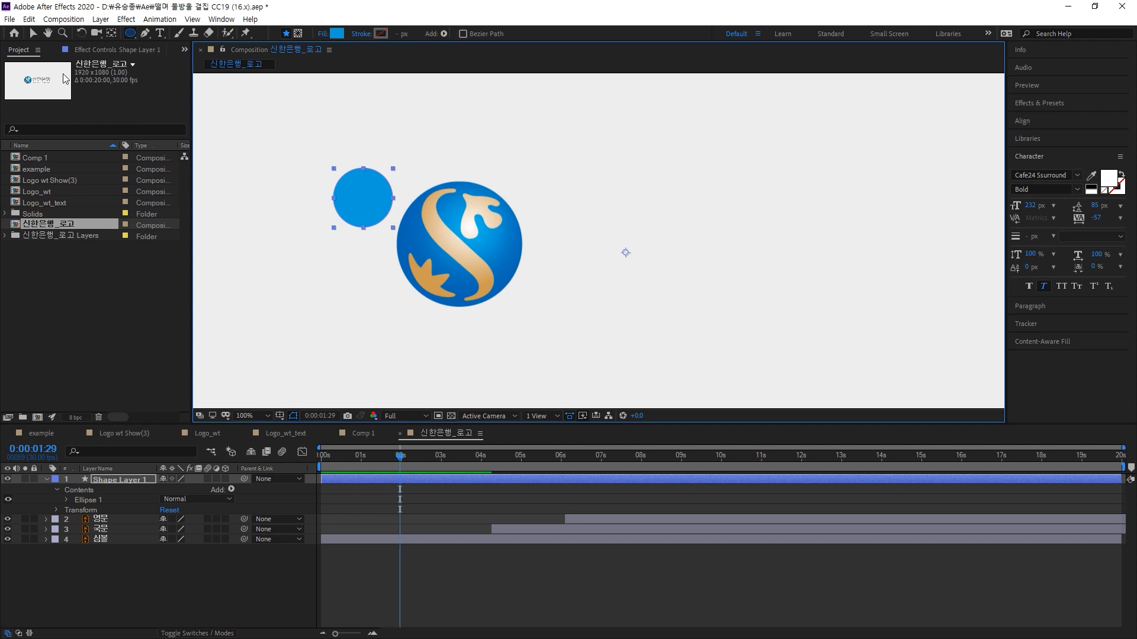
Center the anchor point within the circle and place the circle at about 460, 492, beside the emblem's upper half, using the Selection tool
click(33, 34)
drag(368, 193, 649, 223)
click(710, 265)
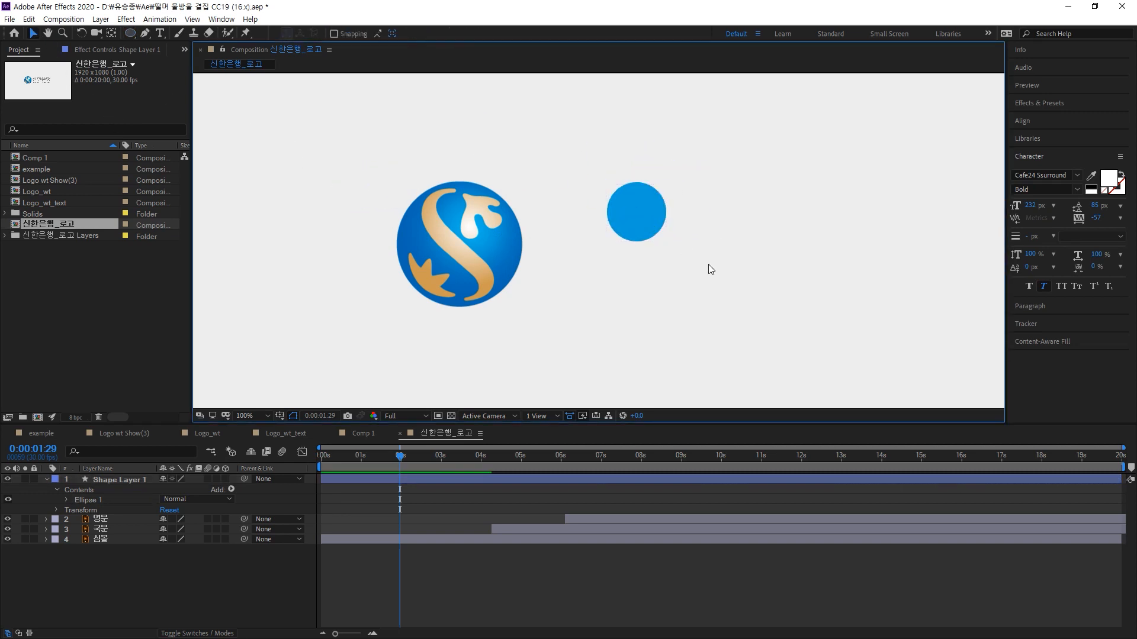
click(666, 240)
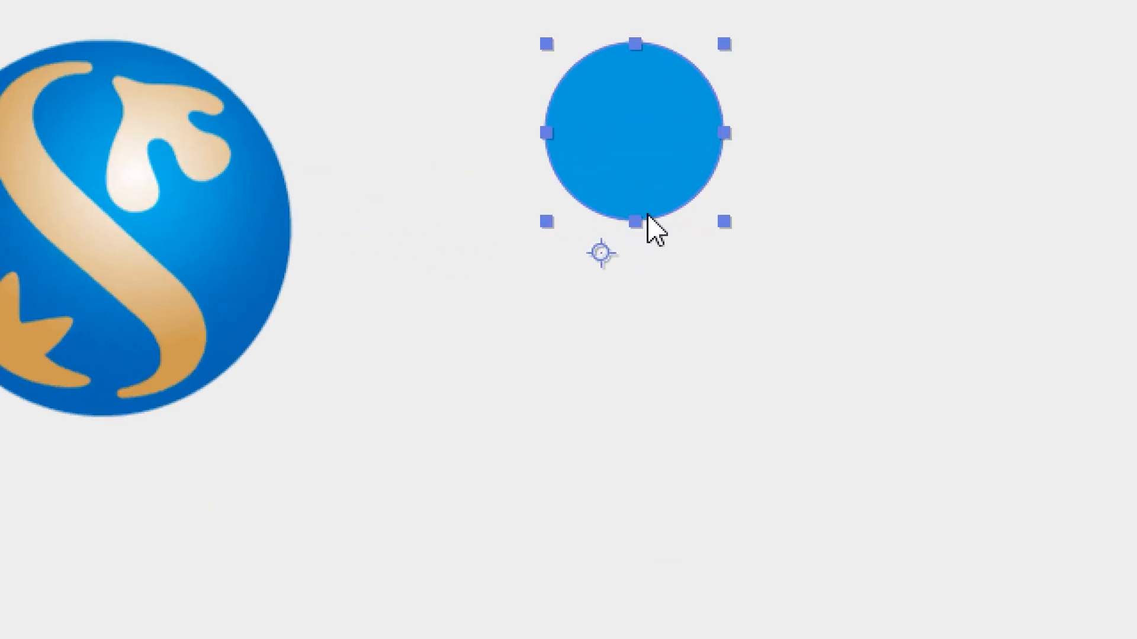
drag(642, 229, 630, 255)
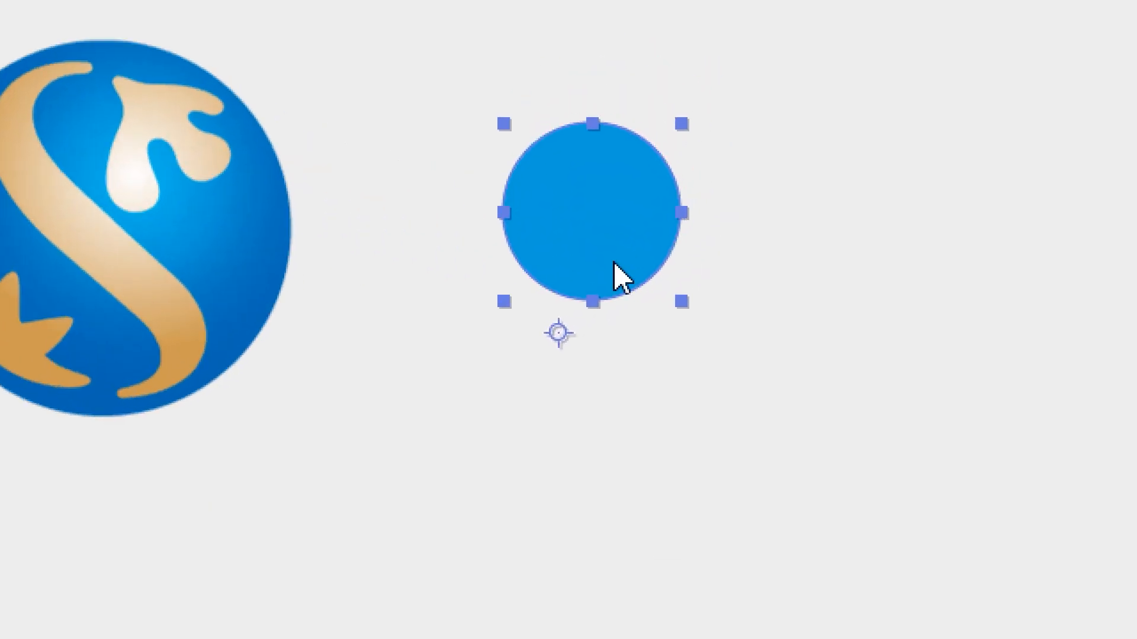
key(ctrl+alt+Home)
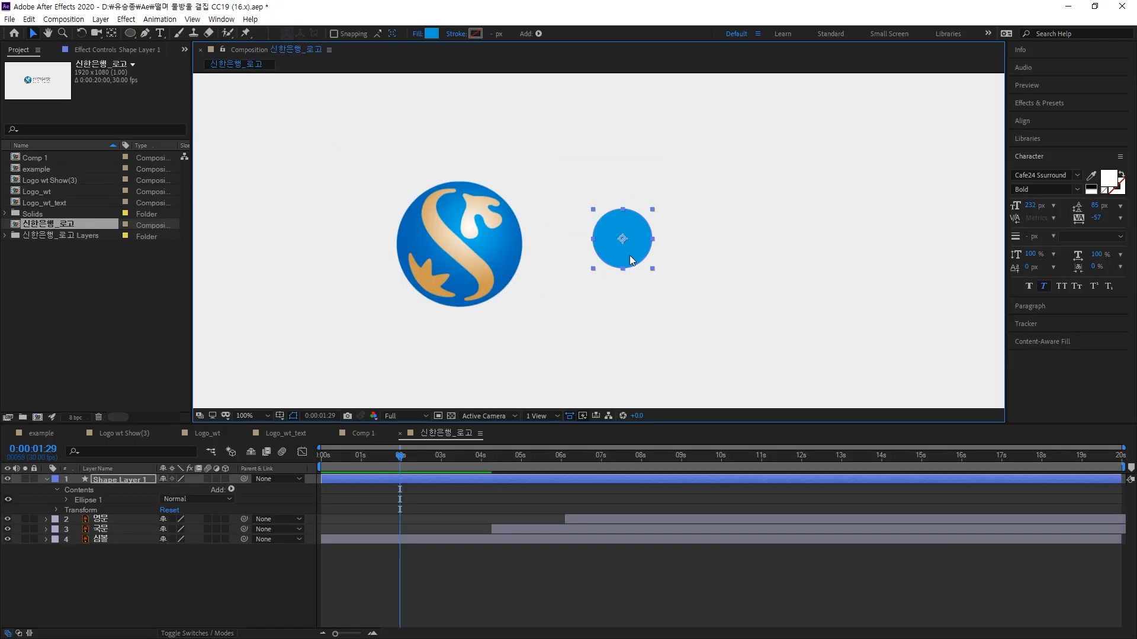
drag(614, 265, 317, 261)
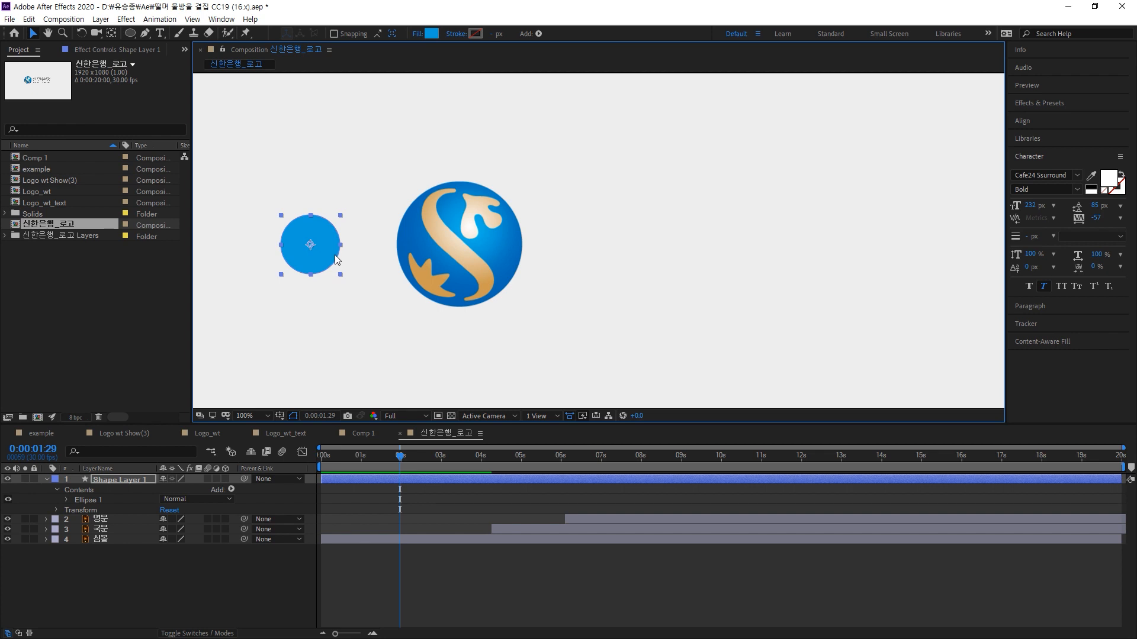
drag(338, 258, 355, 236)
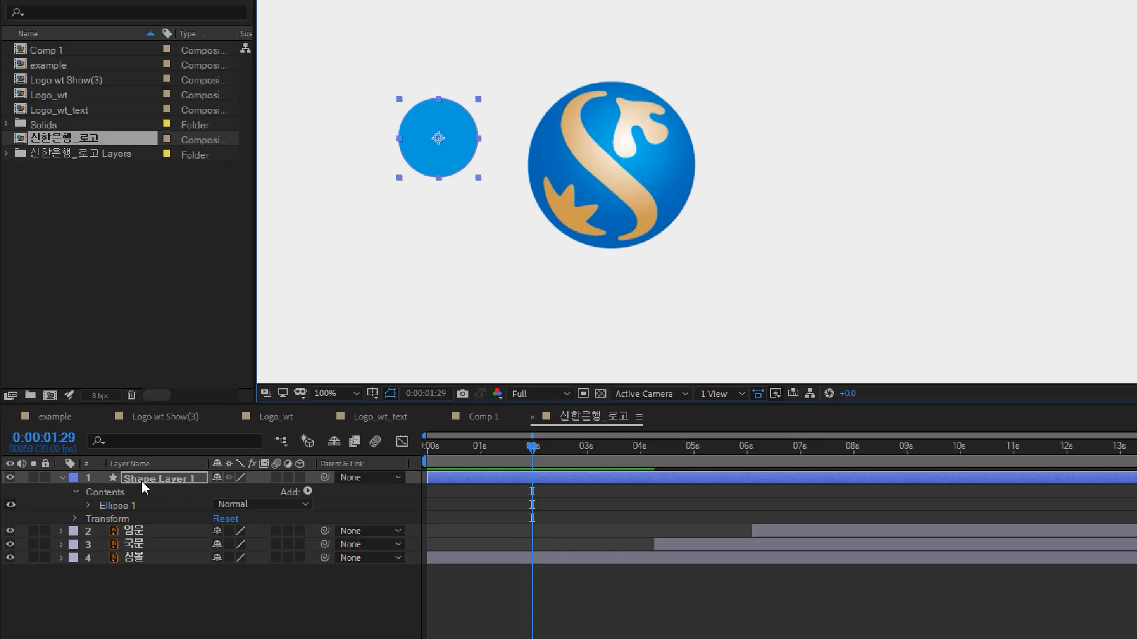
Rename the circle's shape layer to 원1
key(Return)
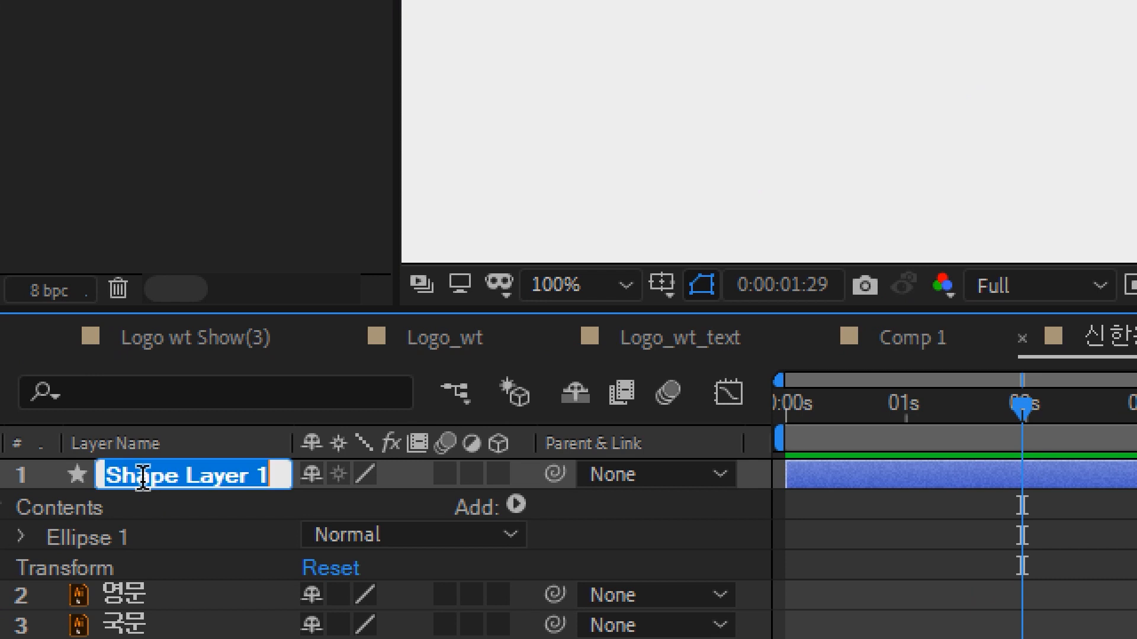
text(dnj)
key(BackSpace)
key(BackSpace)
key(BackSpace)
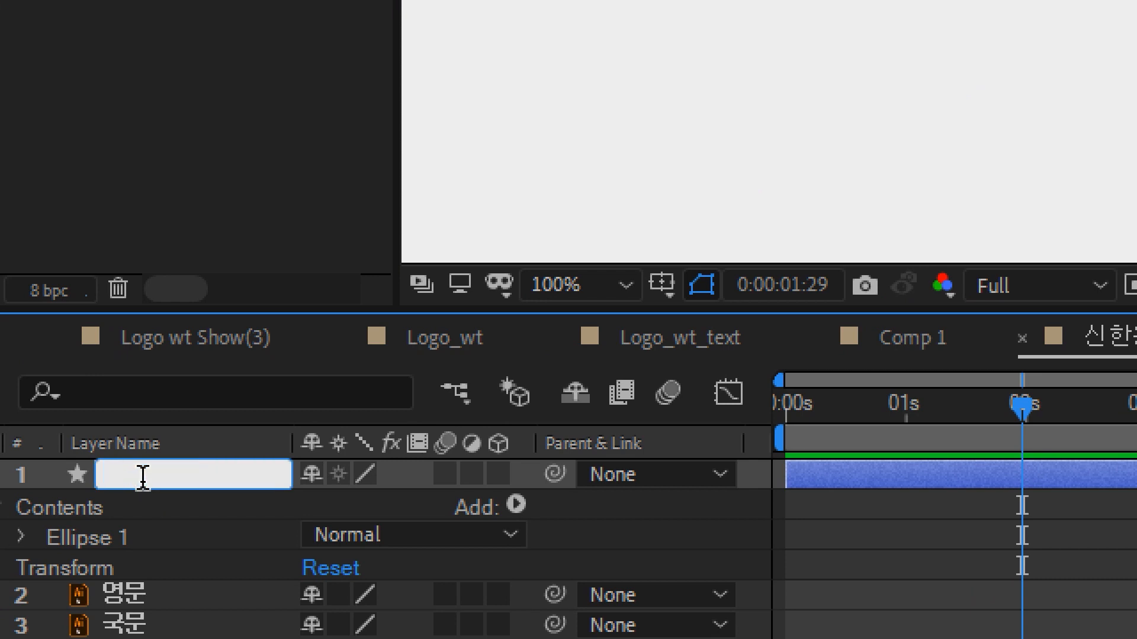
text(원1)
key(Return)
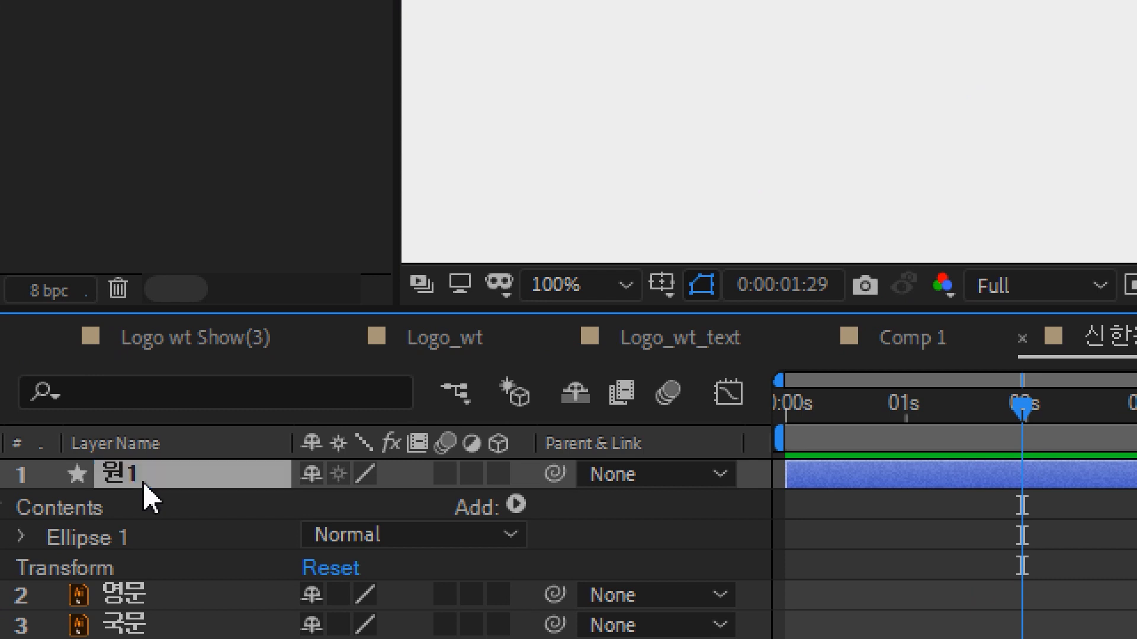
Add the expression wiggle(1,80) to the 원1 layer's Position and scrub the timeline to check the circle's movement
click(0, 474)
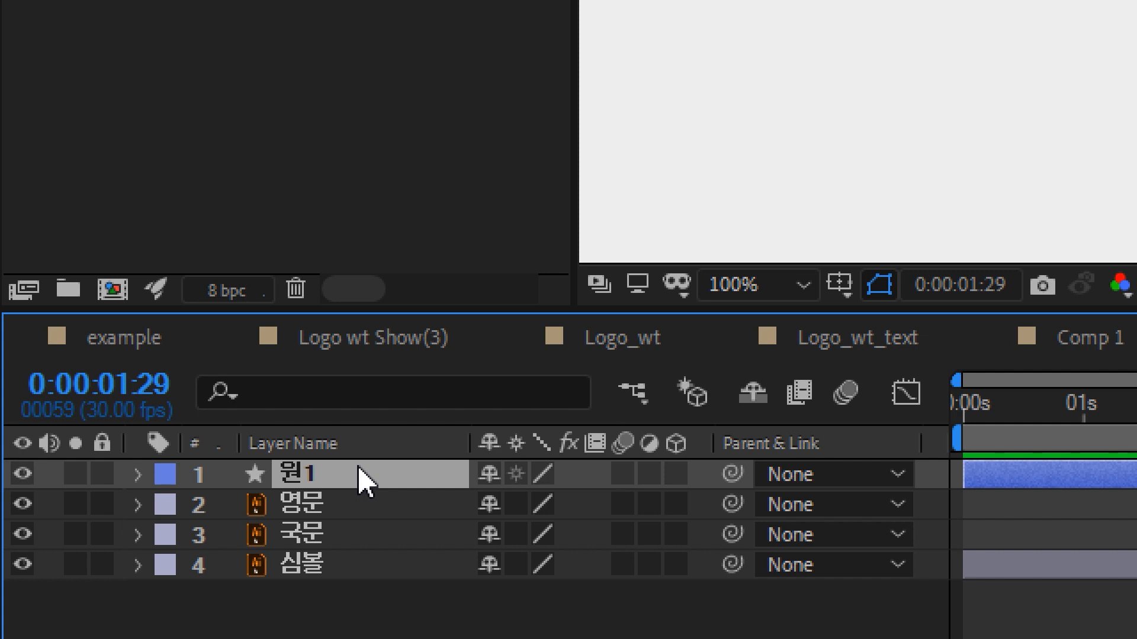
key(p)
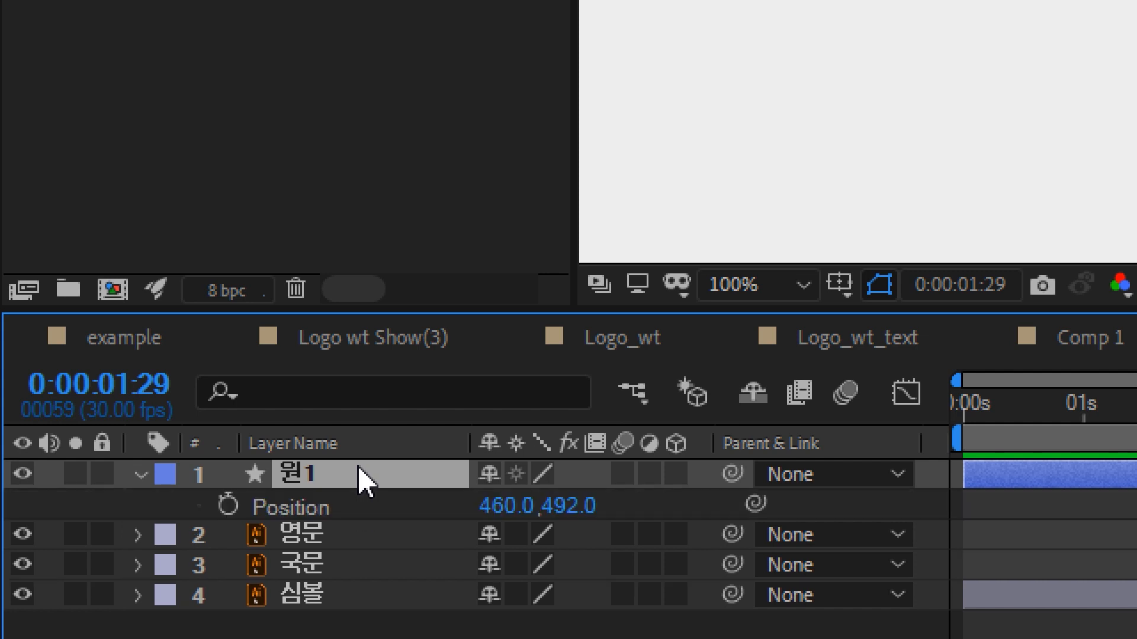
alt+click(229, 507)
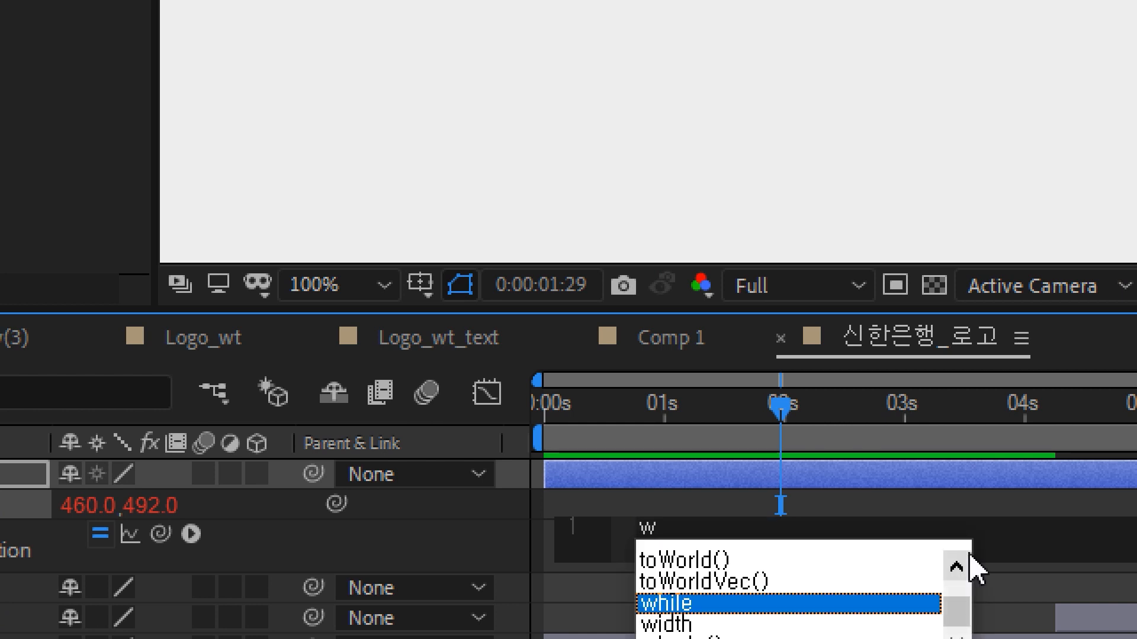
text(igg)
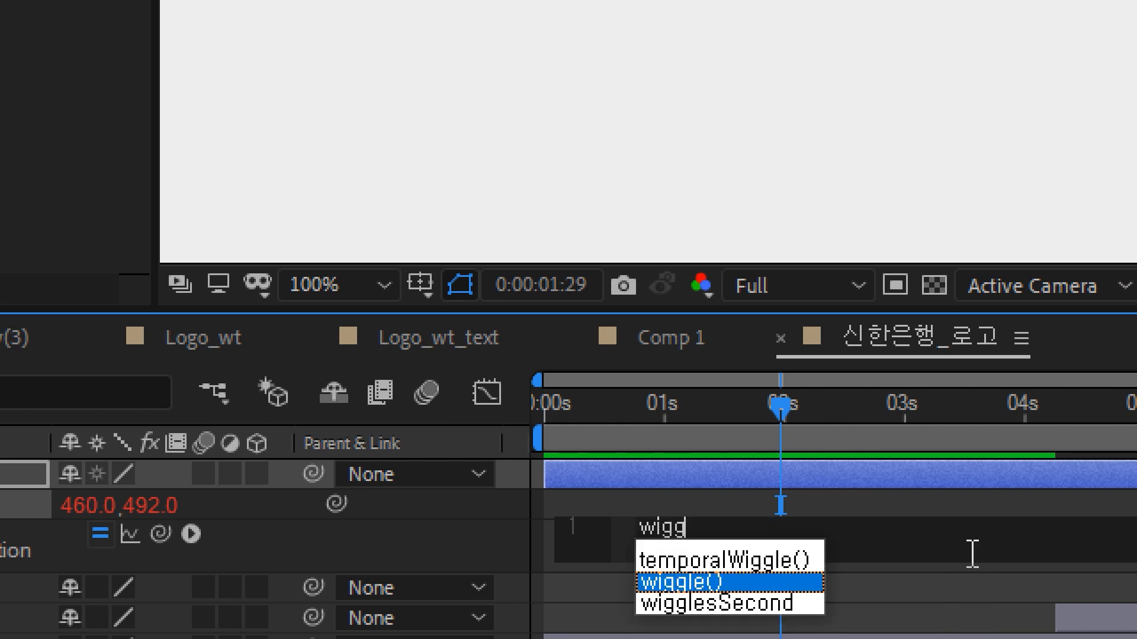
key(Return)
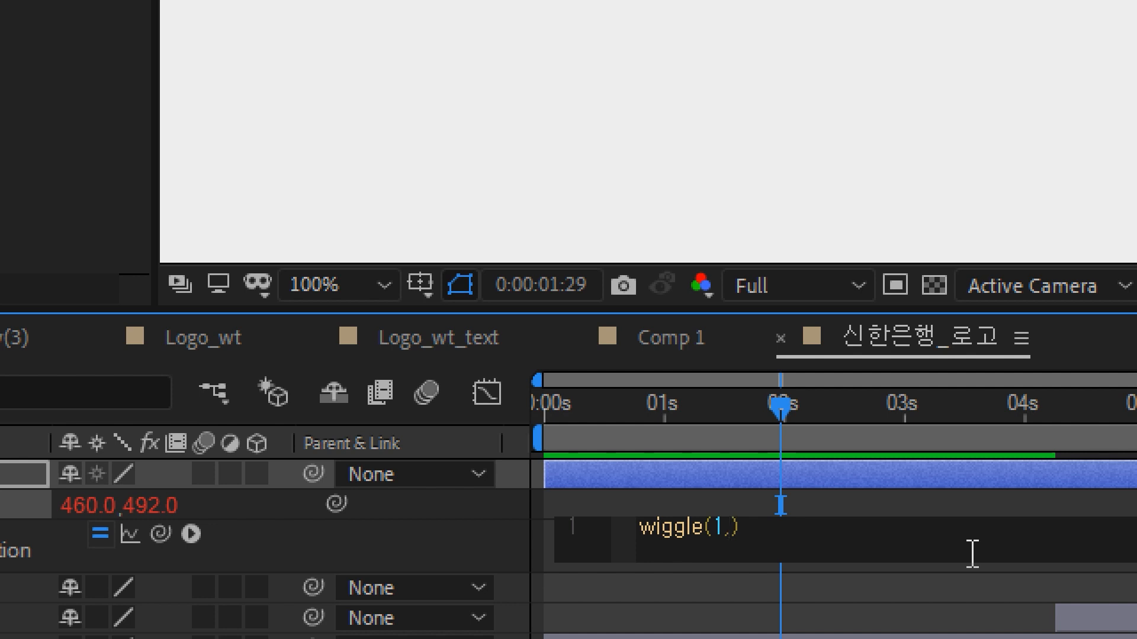
text(,80)
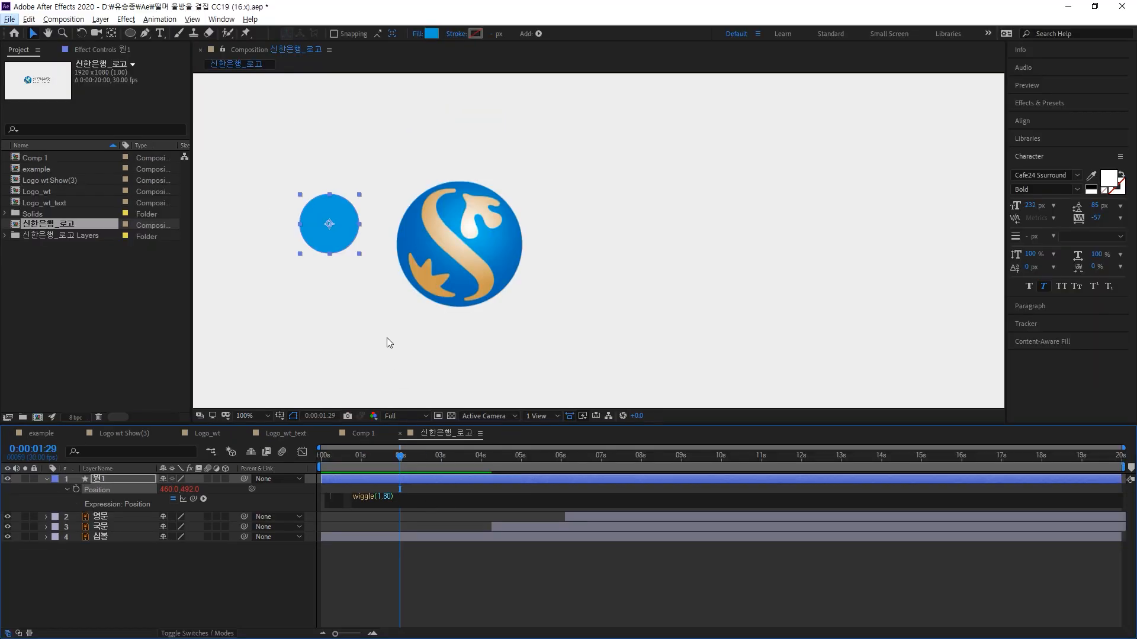
click(386, 333)
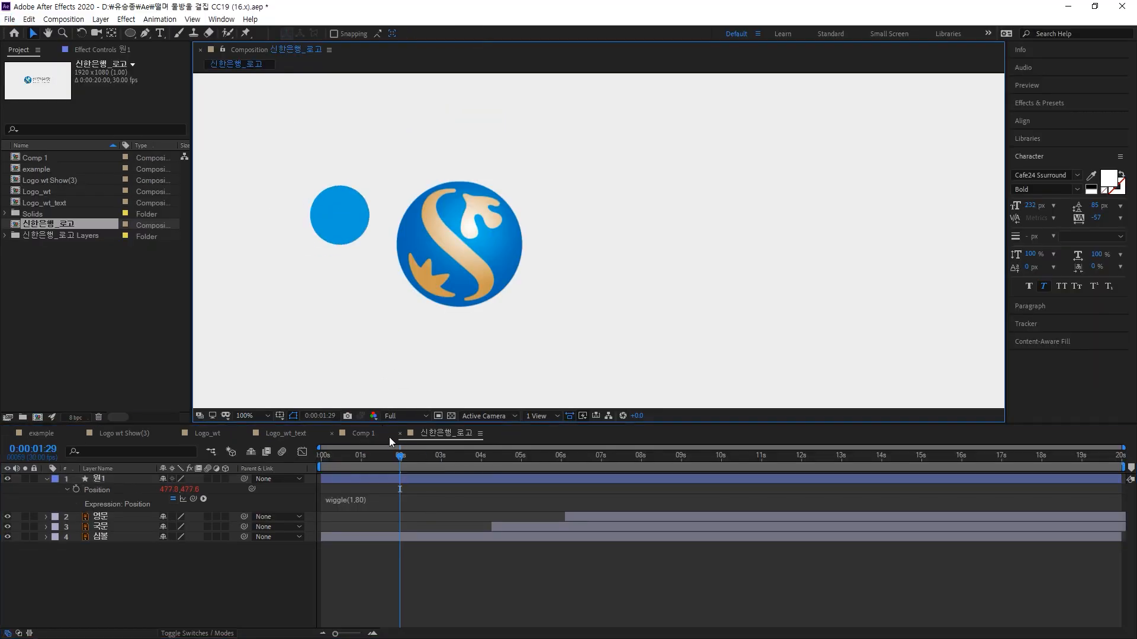
drag(401, 460, 365, 436)
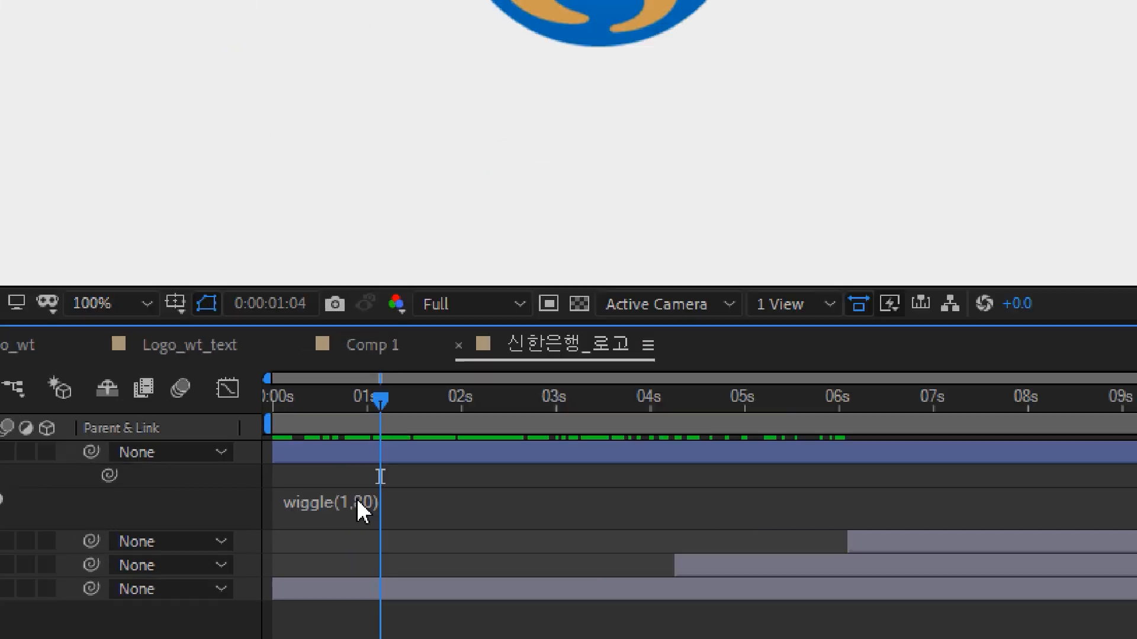
Reduce the wiggle amplitude in the 원1 Position expression to 20, giving wiggle(1,20), and scrub through the movement
click(355, 501)
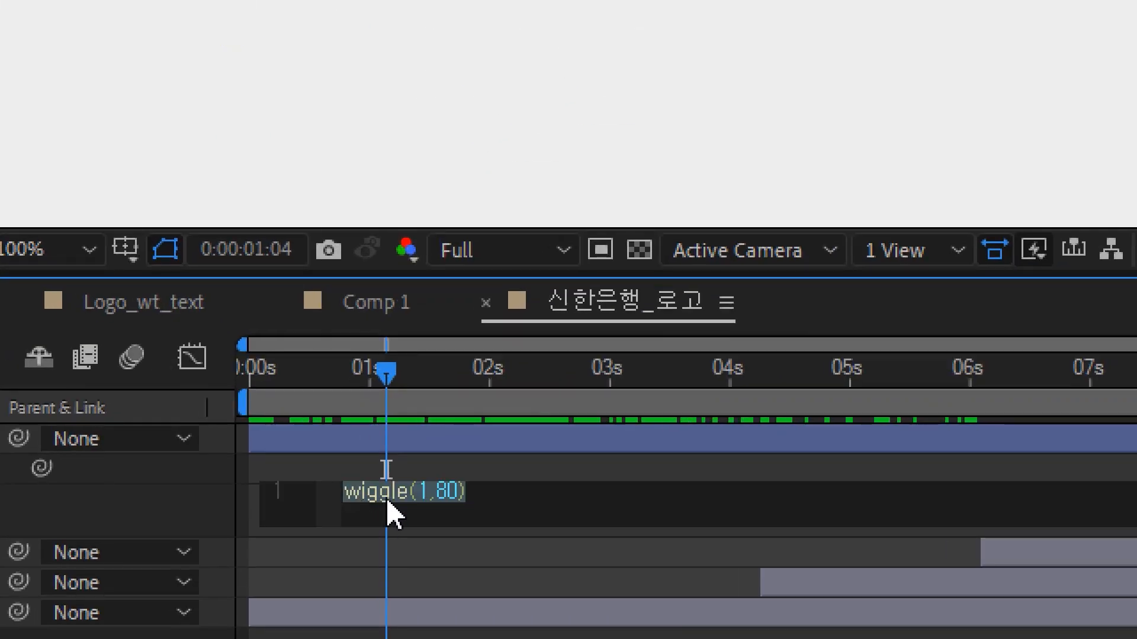
click(454, 492)
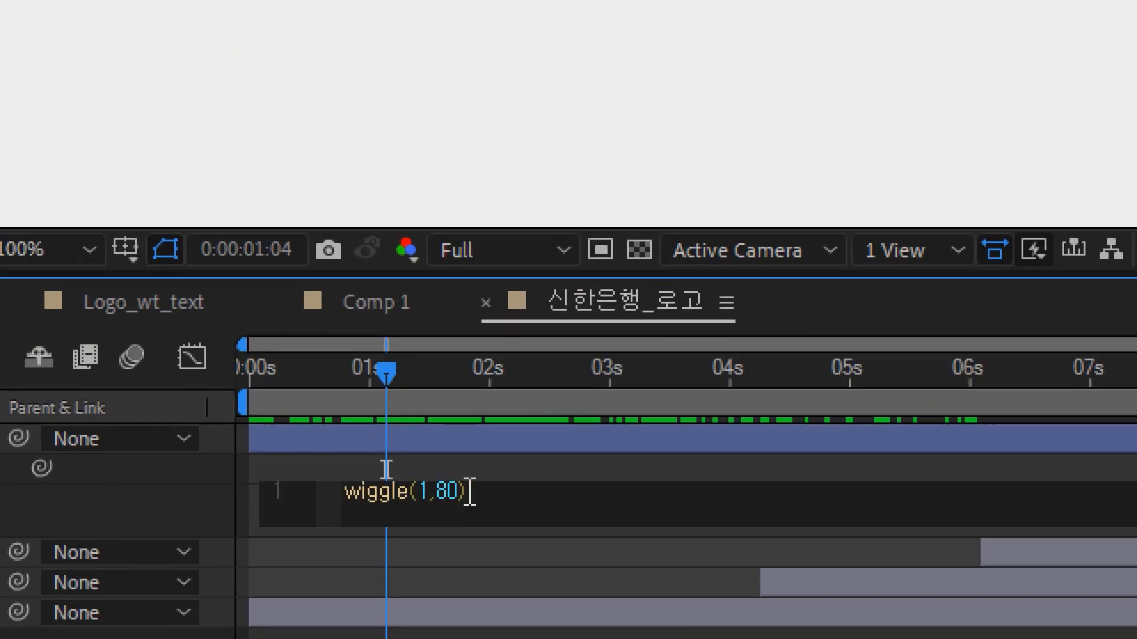
key(BackSpace)
text(3)
key(BackSpace)
text(2)
click(413, 358)
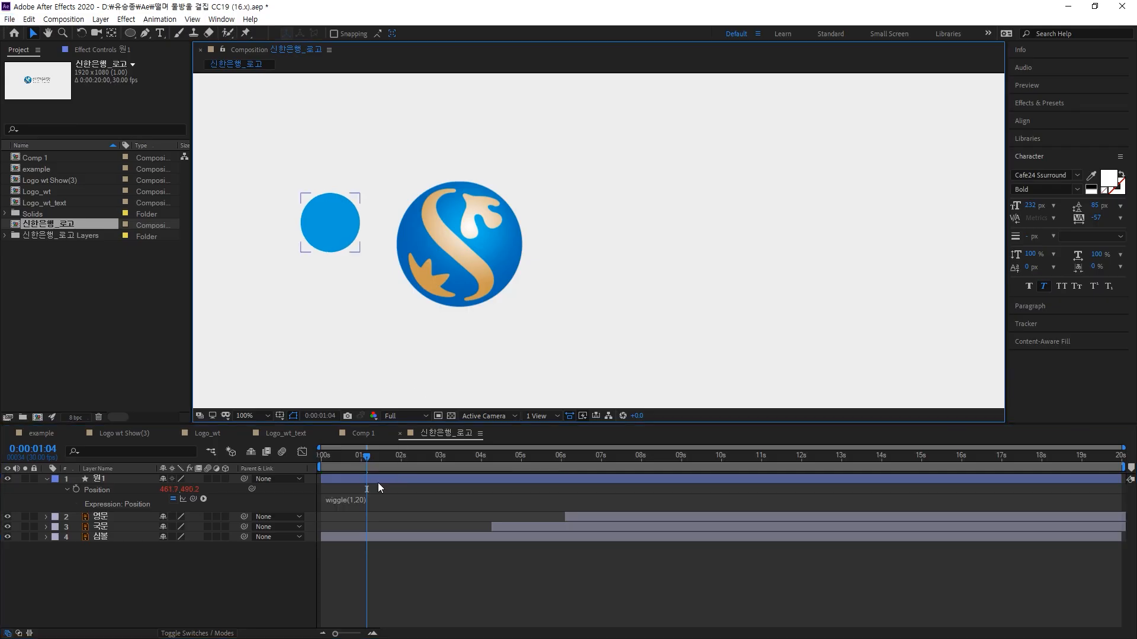
drag(368, 457, 342, 432)
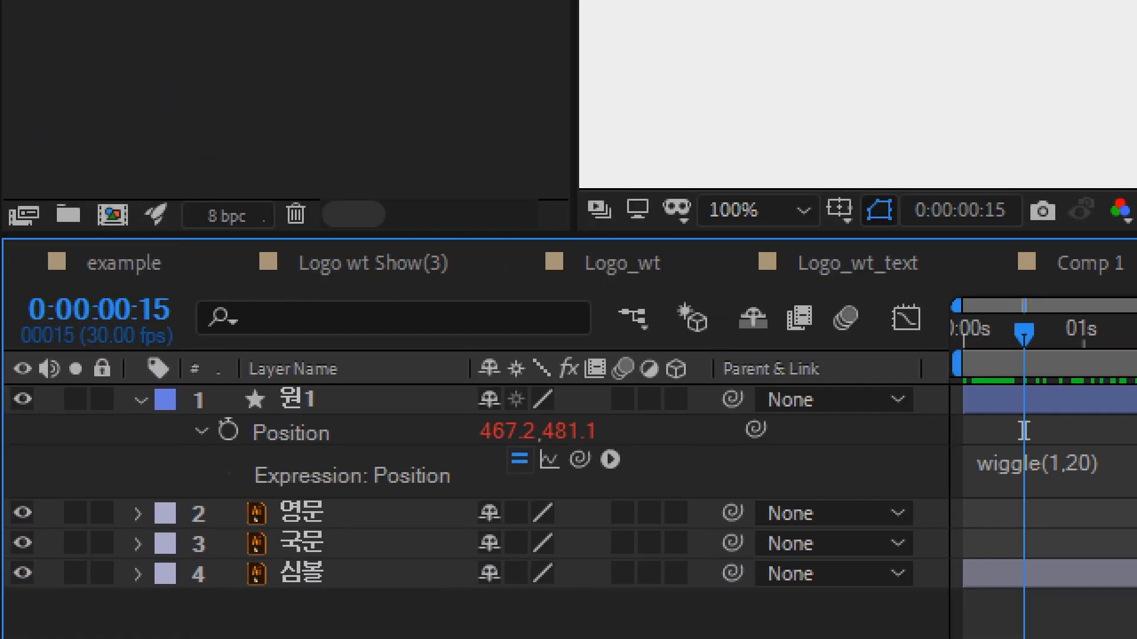
Hide the 영문 and 국문 layers and raise the 심볼 layer to directly below 원1
click(22, 513)
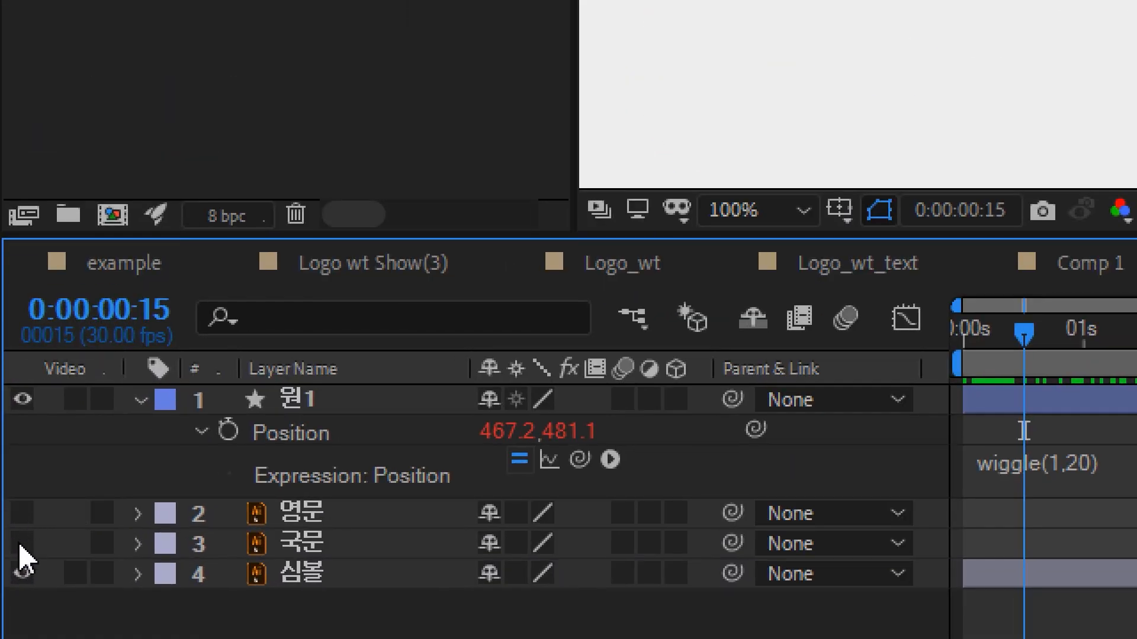
click(23, 543)
click(288, 558)
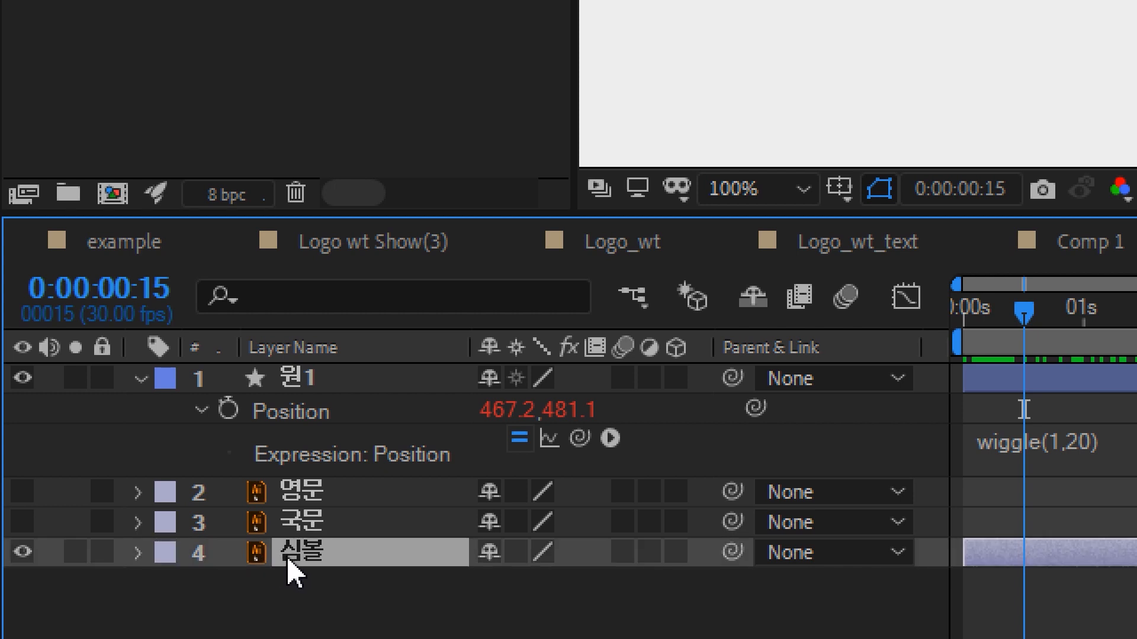
key(ctrl+bracketright)
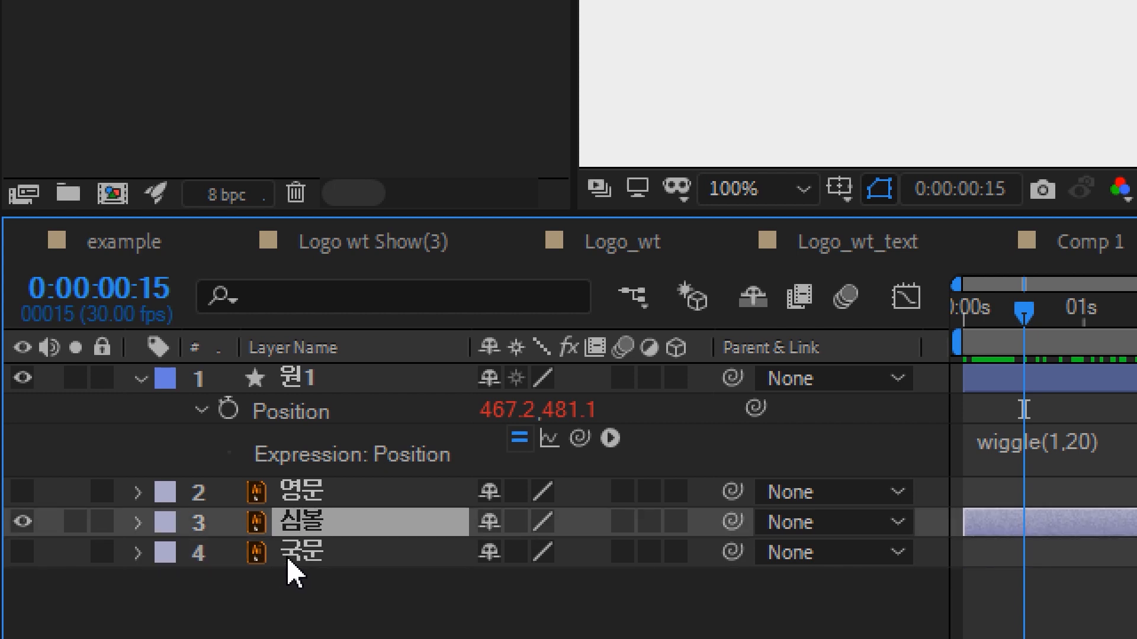
key(ctrl+bracketright)
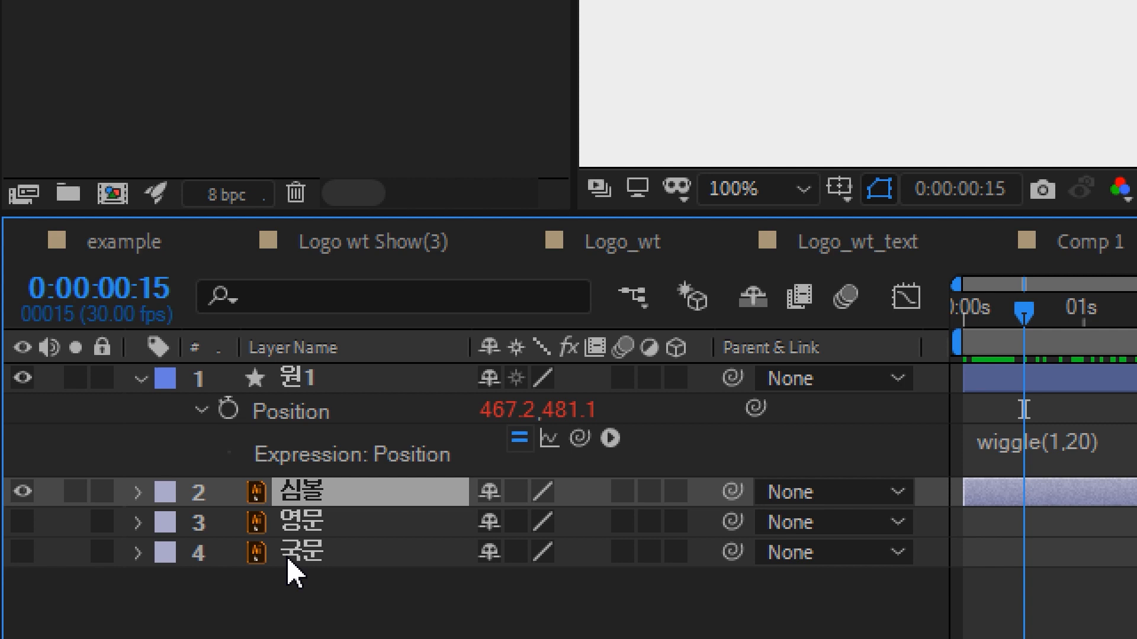
Lock the 영문 and 국문 layers and select the 원1 layer
click(106, 523)
click(112, 556)
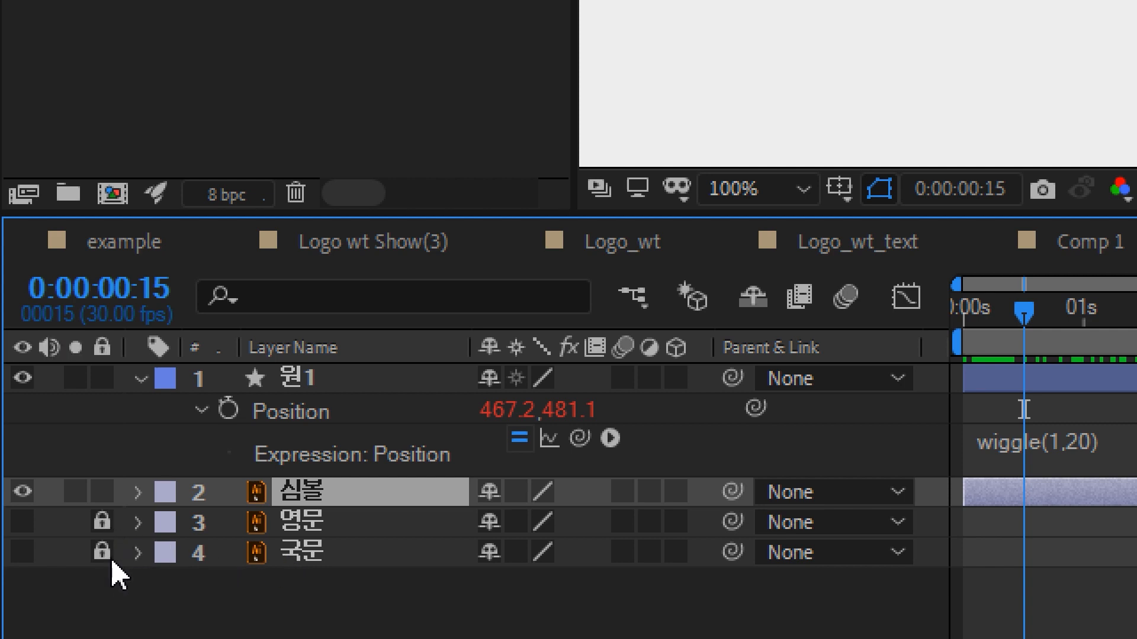
click(318, 386)
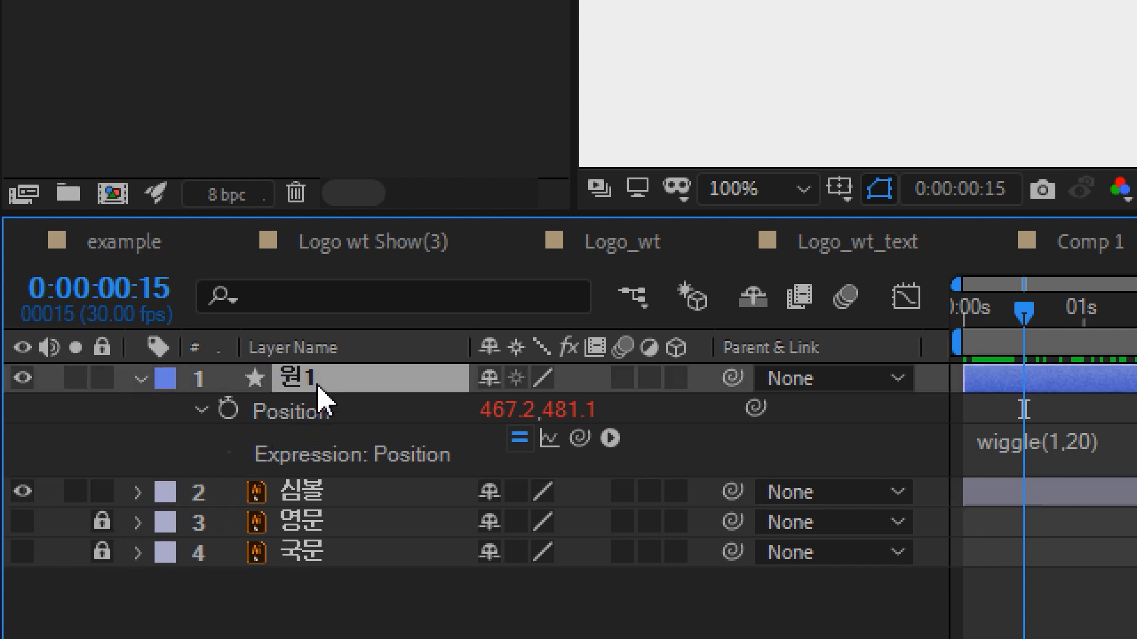
Duplicate the 원1 circle at 0:00:02:05 and separate the two circles beside the symbol, with the copy above the original
click(201, 411)
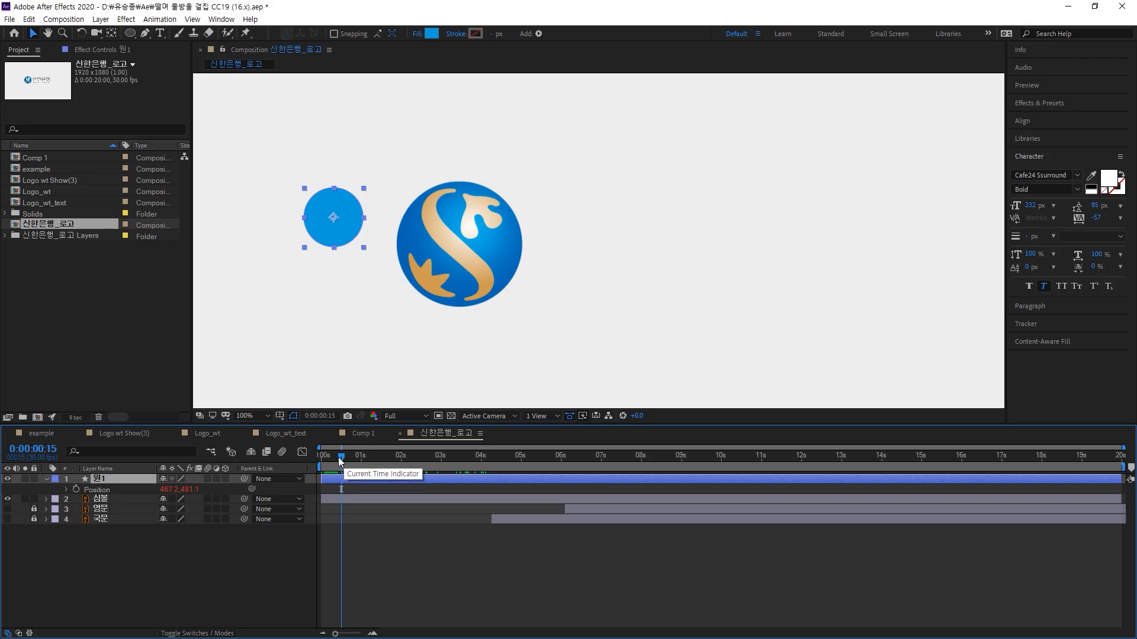
drag(340, 462, 405, 485)
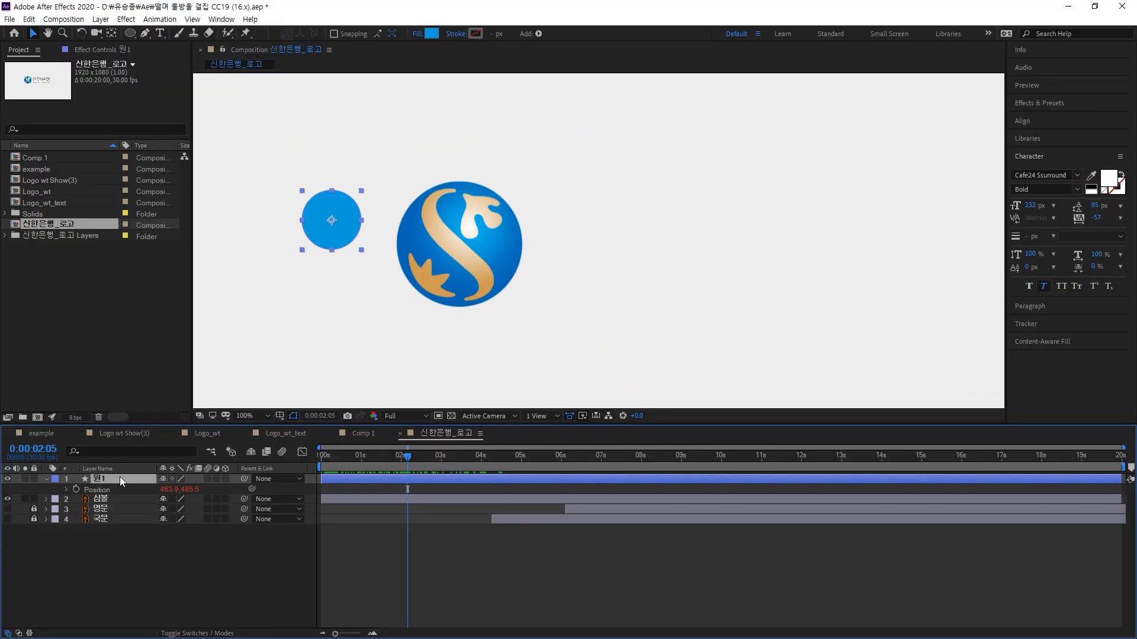
key(ctrl+d)
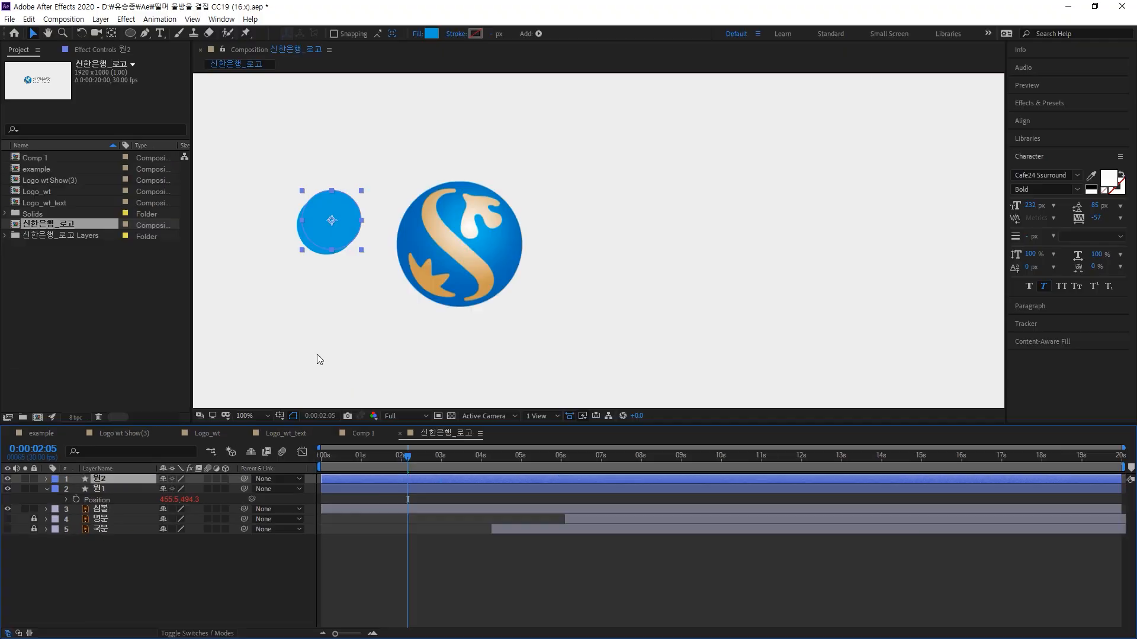
drag(347, 231, 367, 306)
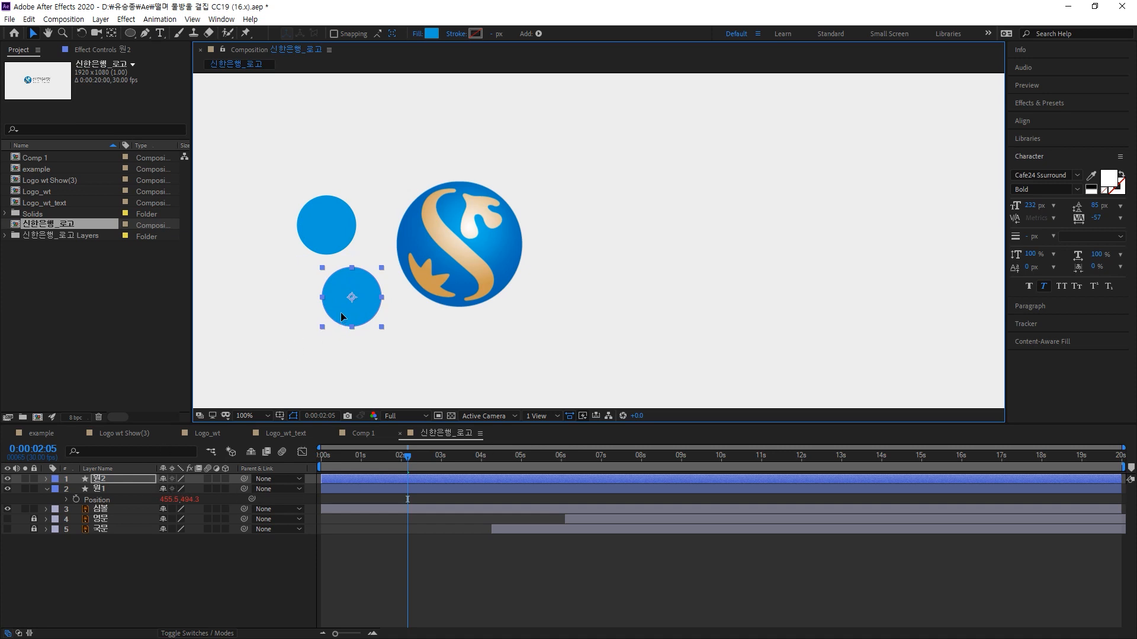
drag(340, 311, 373, 166)
drag(349, 228, 343, 323)
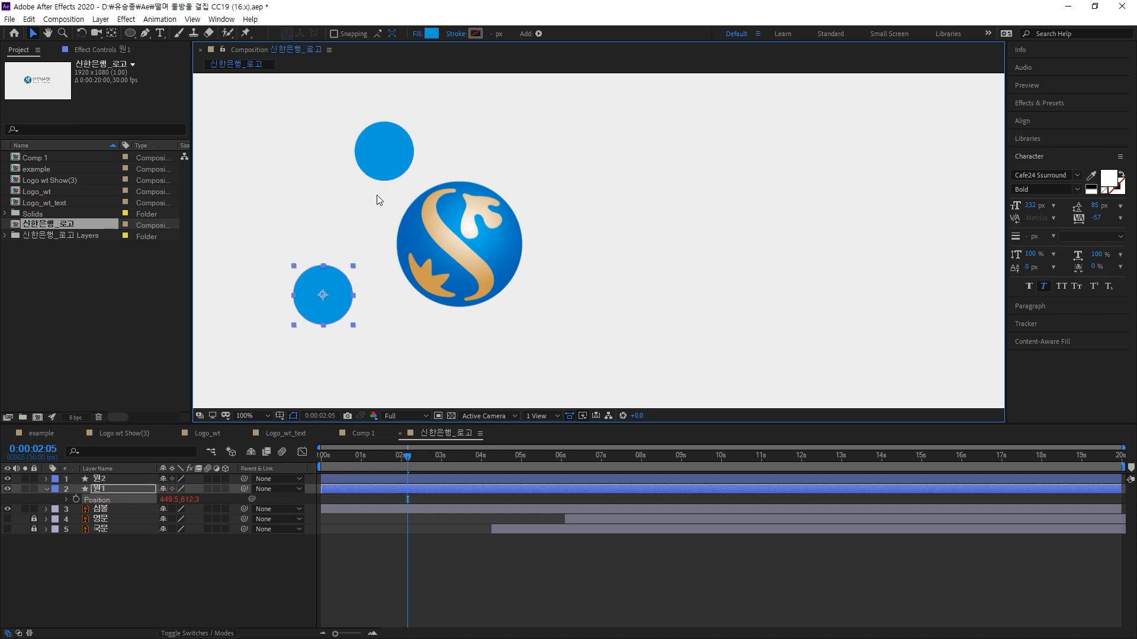
drag(390, 166, 361, 249)
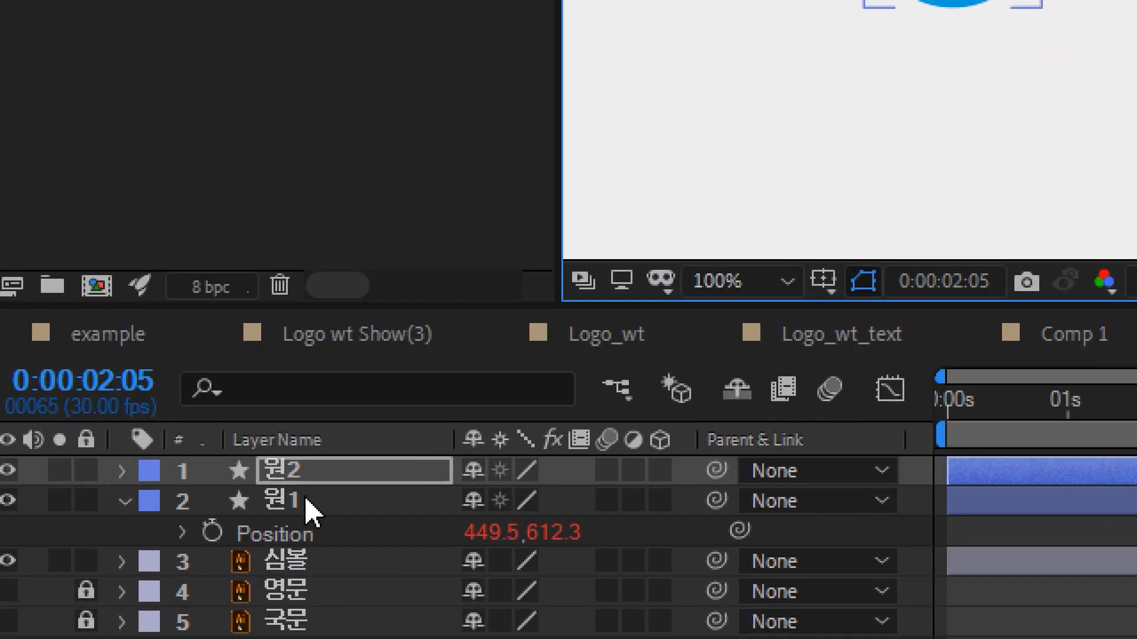
Change the 원2 circle's fill to orange EBA33B, starting from a colour sampled on the symbol's S-shaped band
click(123, 485)
click(315, 483)
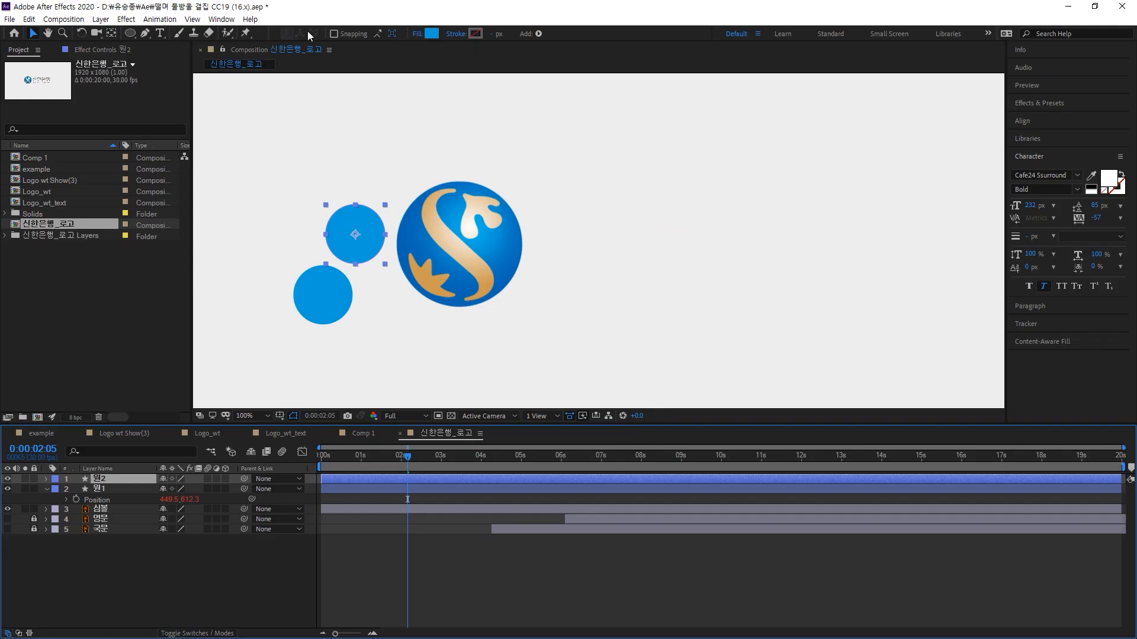
click(428, 34)
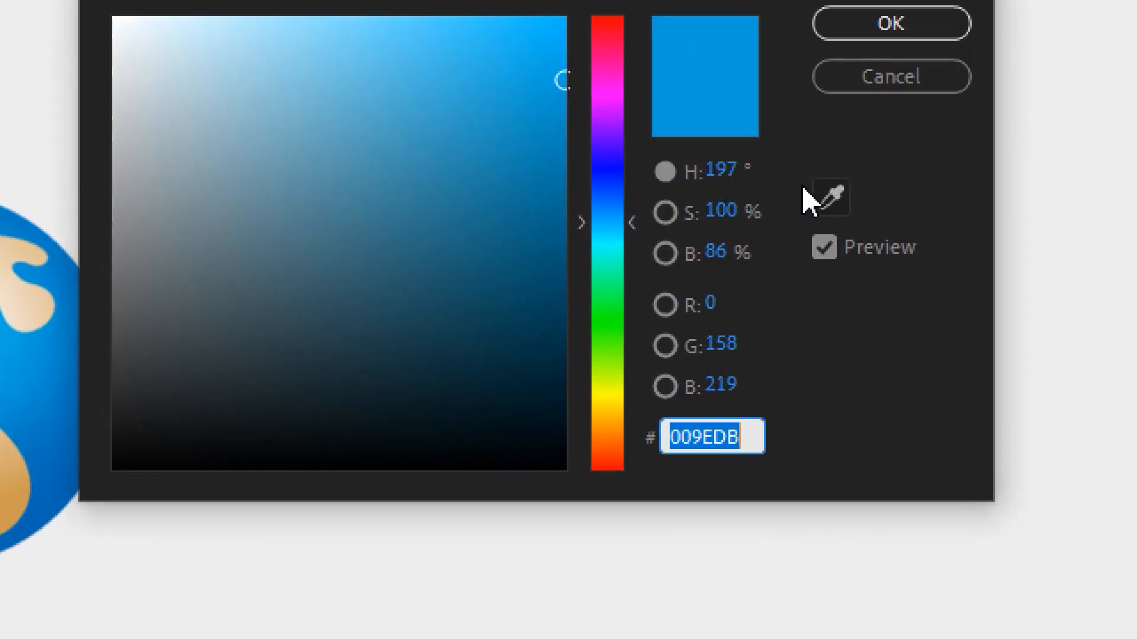
click(832, 199)
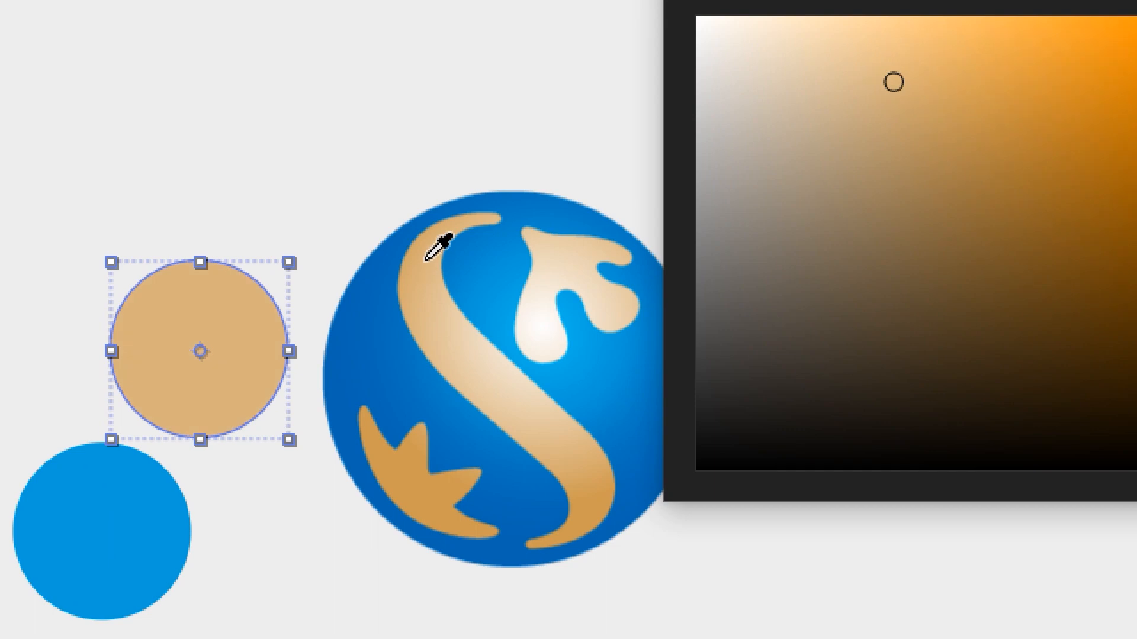
click(433, 243)
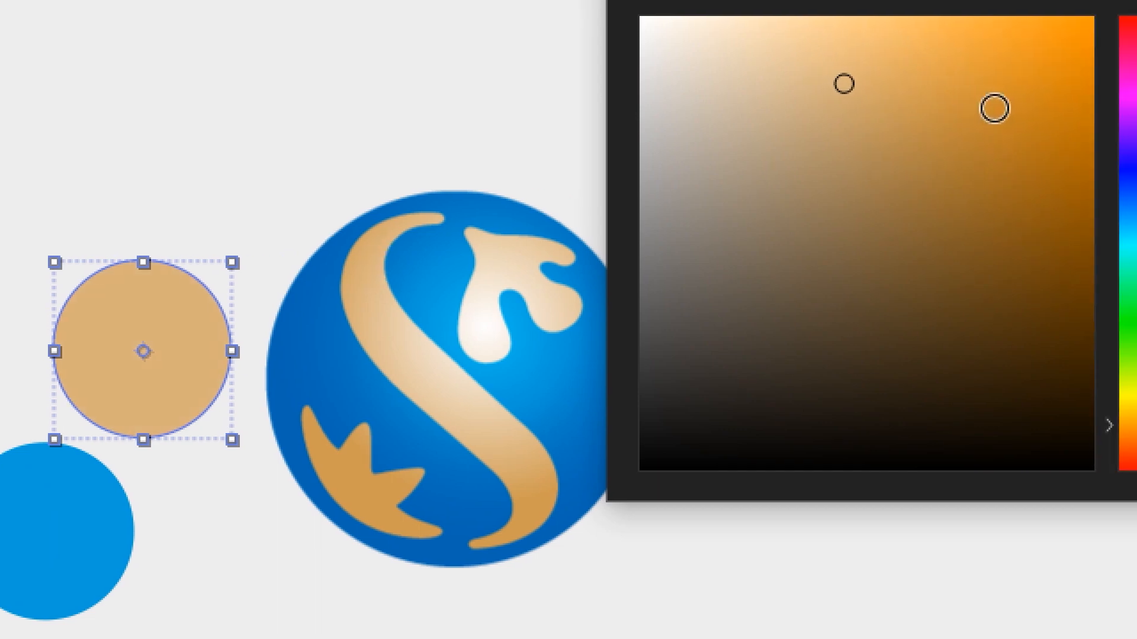
click(962, 80)
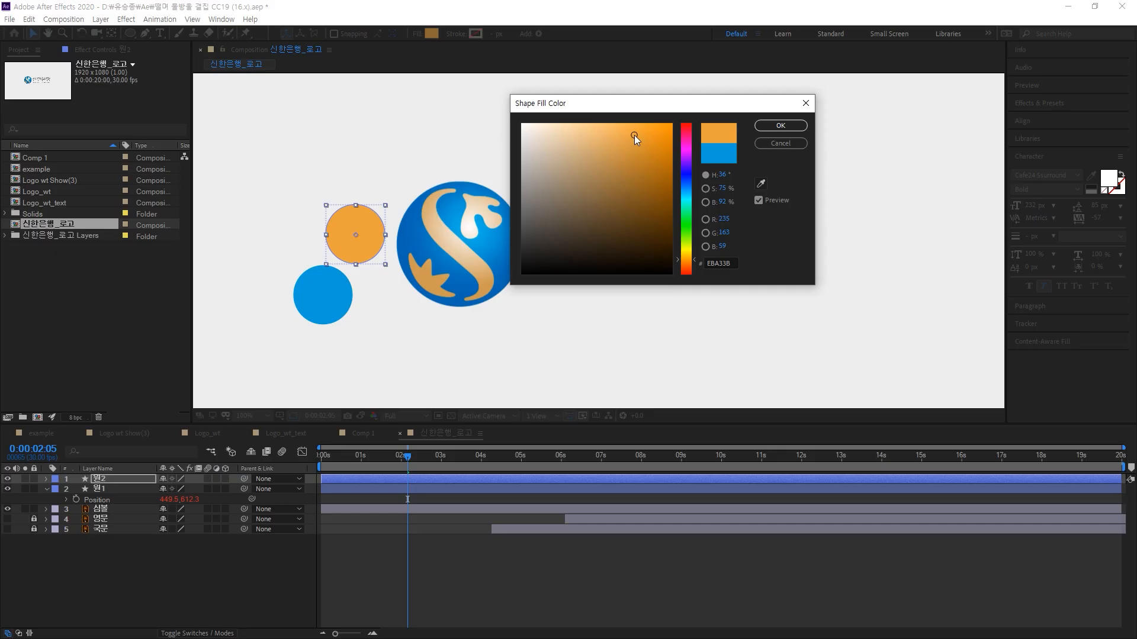
click(776, 125)
click(567, 329)
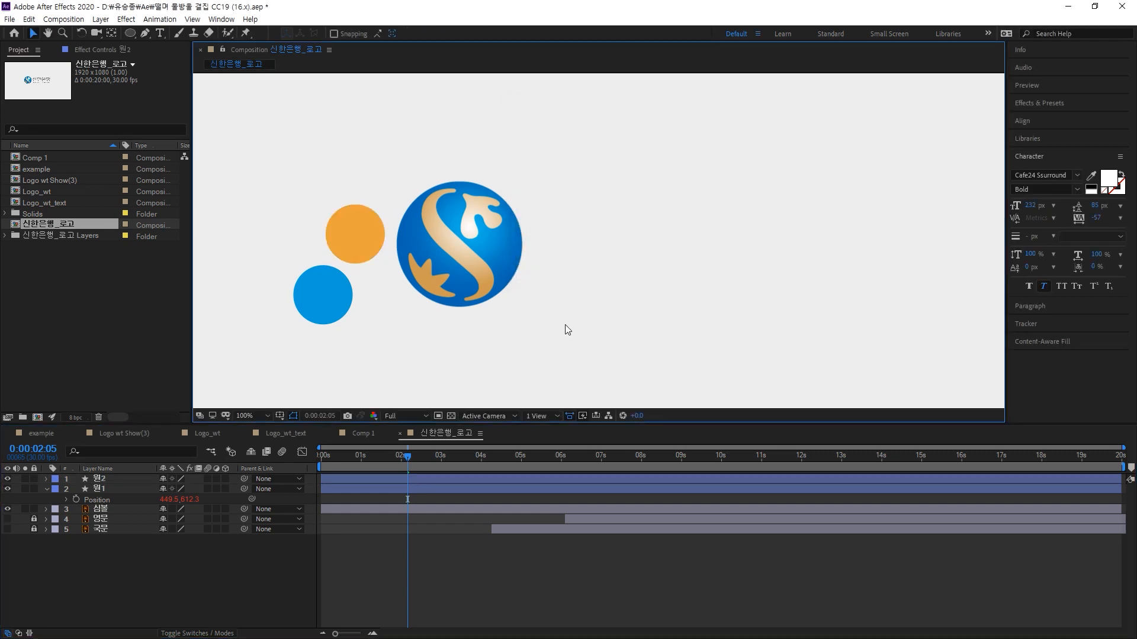
Return to the first frame and place the orange circle directly above the symbol and the blue circle directly below it
click(486, 235)
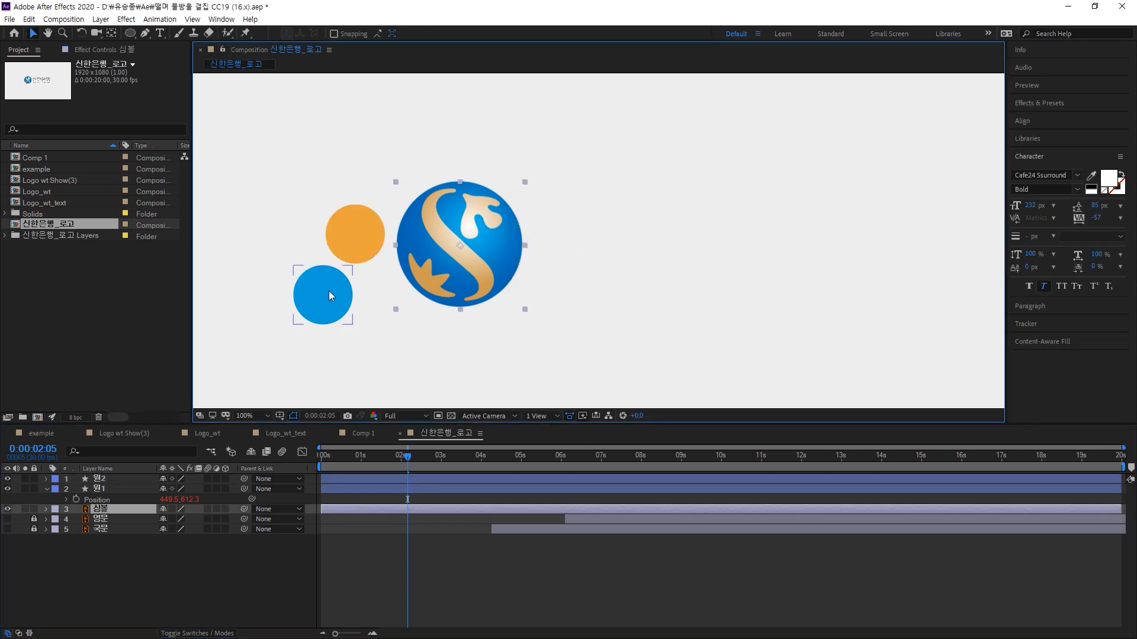
drag(329, 290, 347, 288)
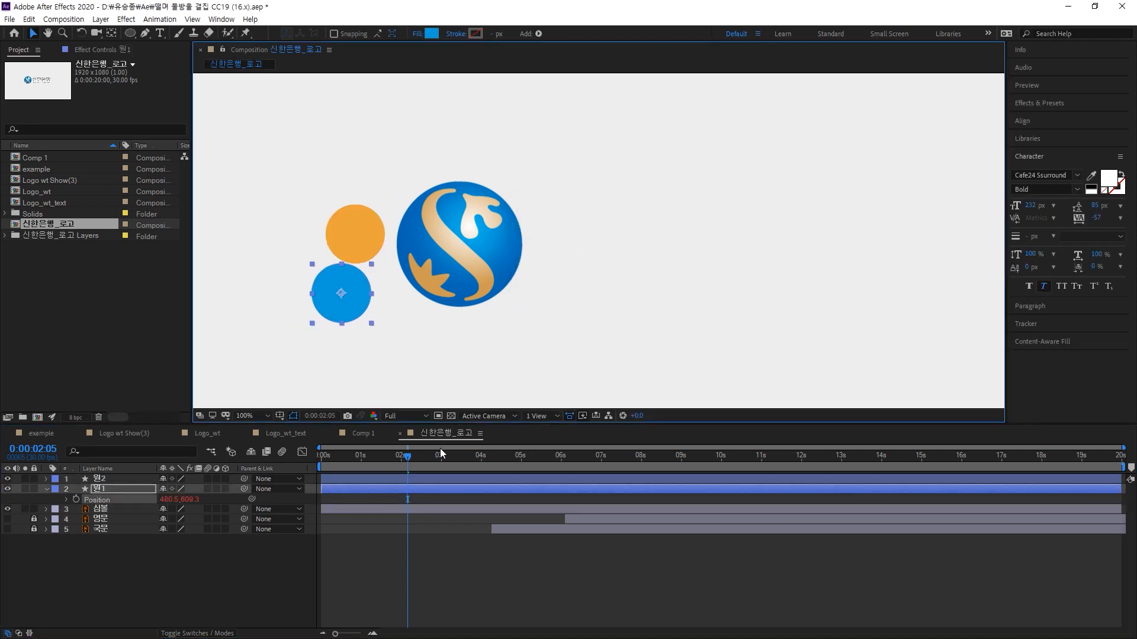
drag(411, 456, 303, 447)
drag(359, 220, 358, 173)
drag(356, 283, 349, 298)
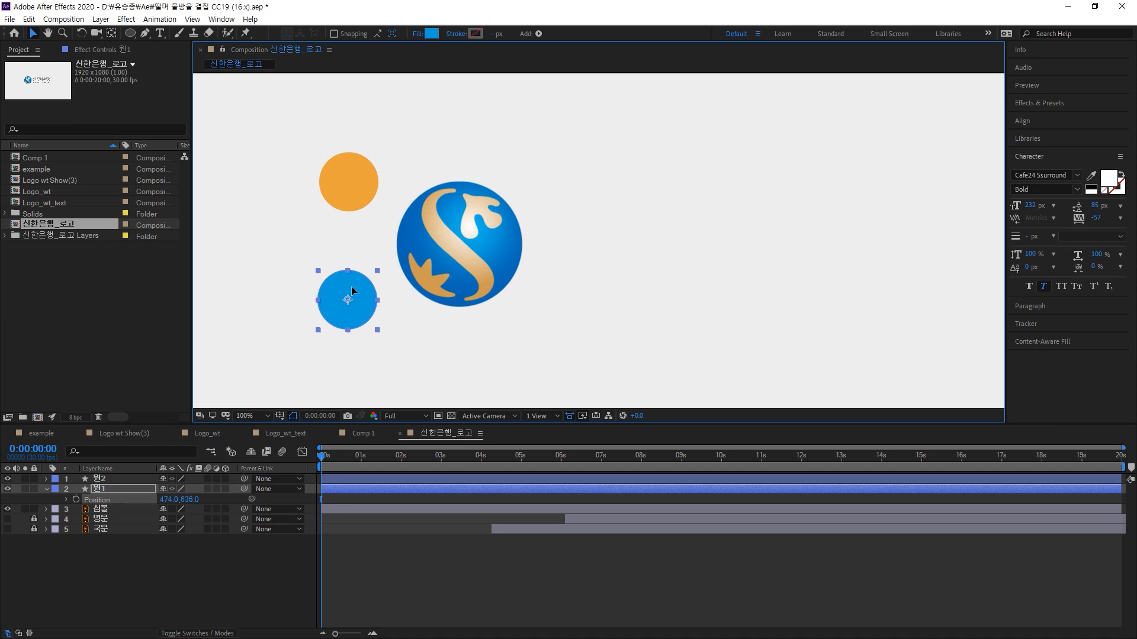
drag(353, 199, 456, 151)
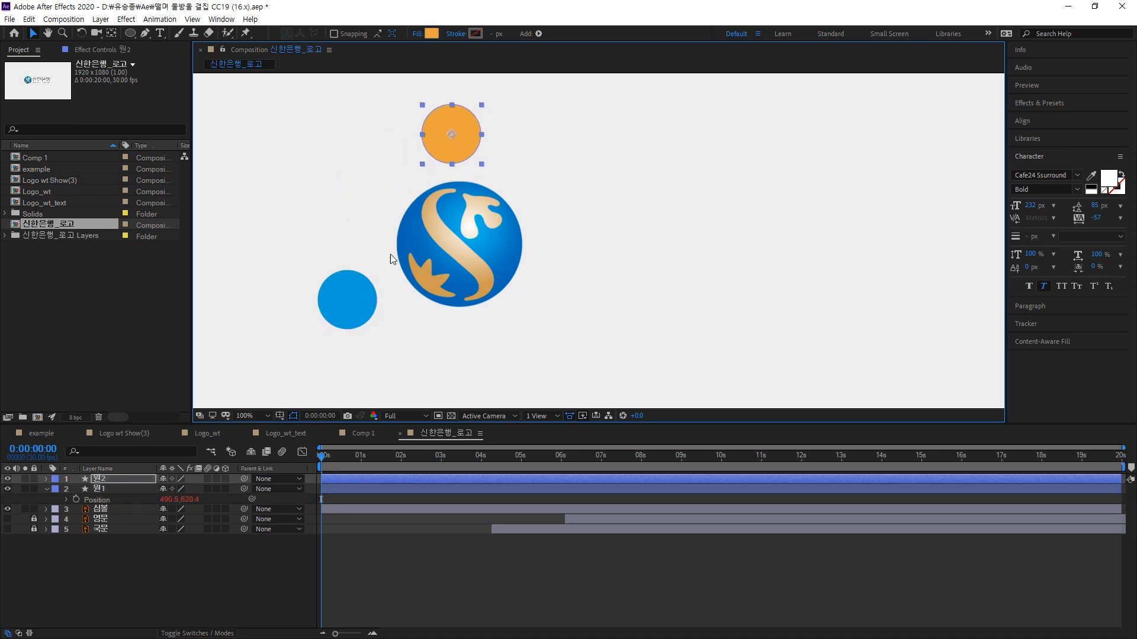
drag(361, 298, 476, 348)
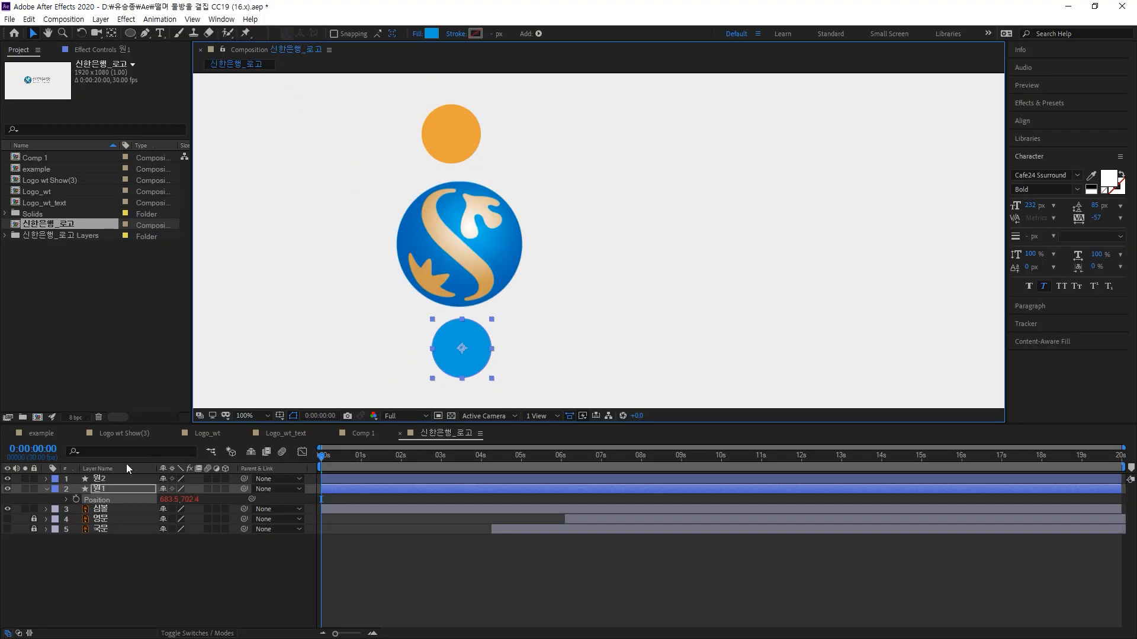
Scale the 원1 circle to 215% and move it over the symbol's lower half, with the orange circle over its upper edge
key(s)
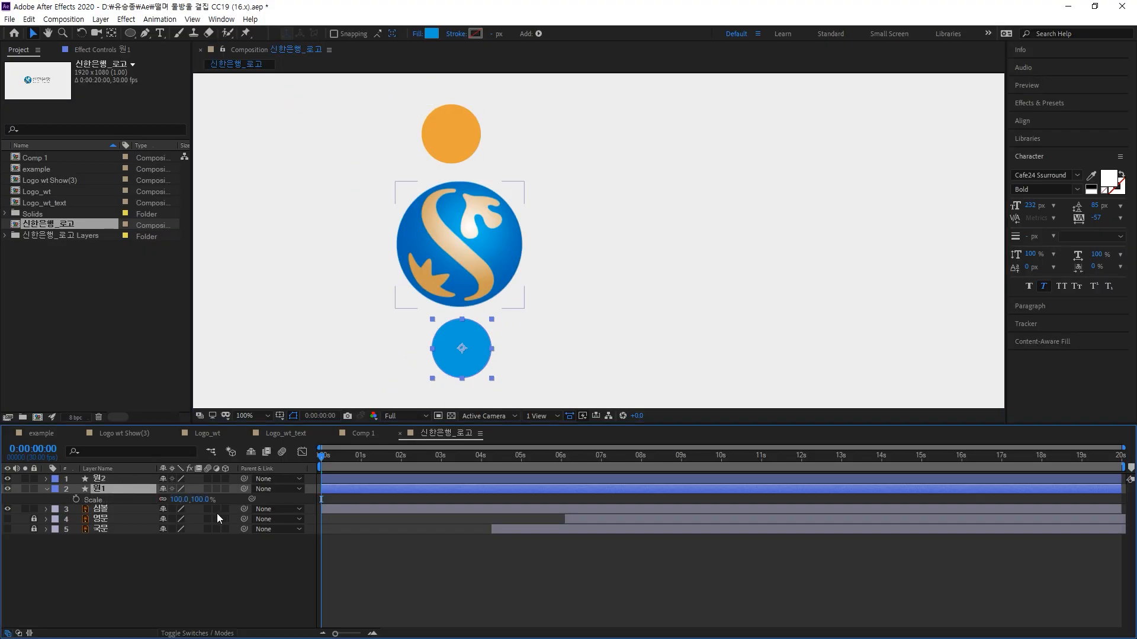
drag(181, 499, 233, 499)
drag(482, 339, 482, 311)
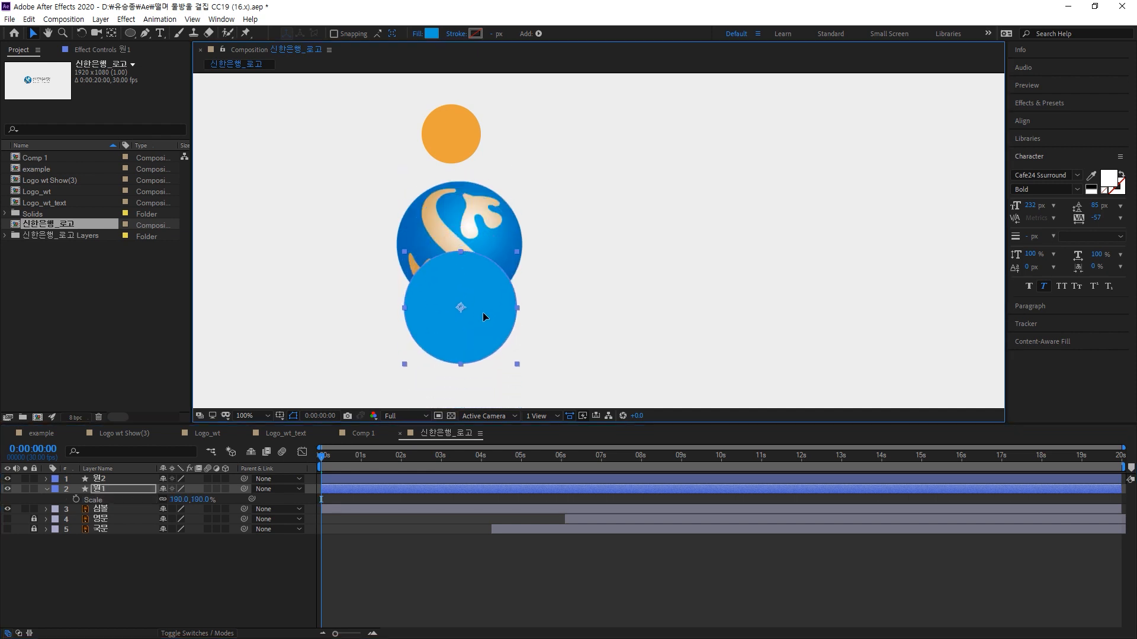
drag(169, 500, 184, 500)
drag(448, 306, 468, 328)
drag(461, 128, 474, 173)
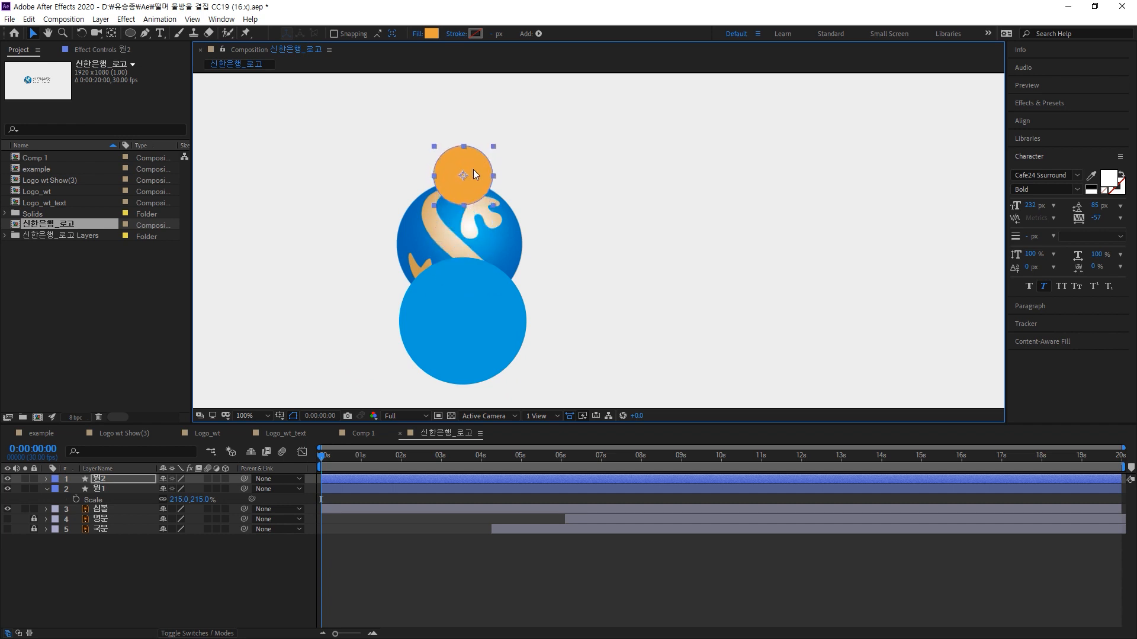
drag(476, 282, 481, 282)
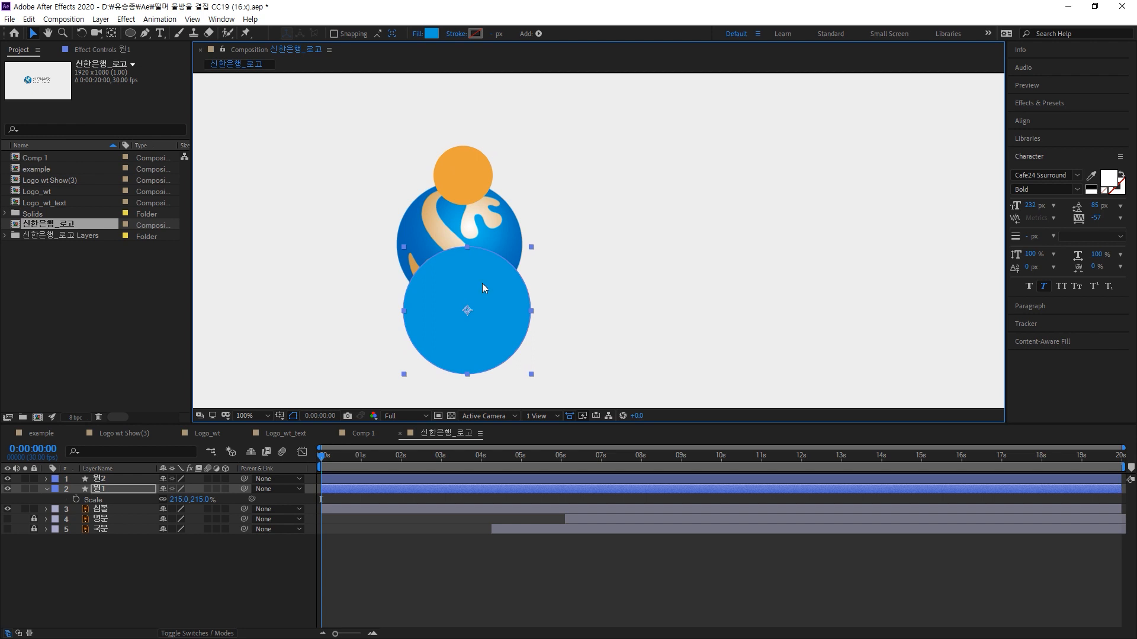
Hide and lock the 심볼 layer so only the two circles show
click(7, 510)
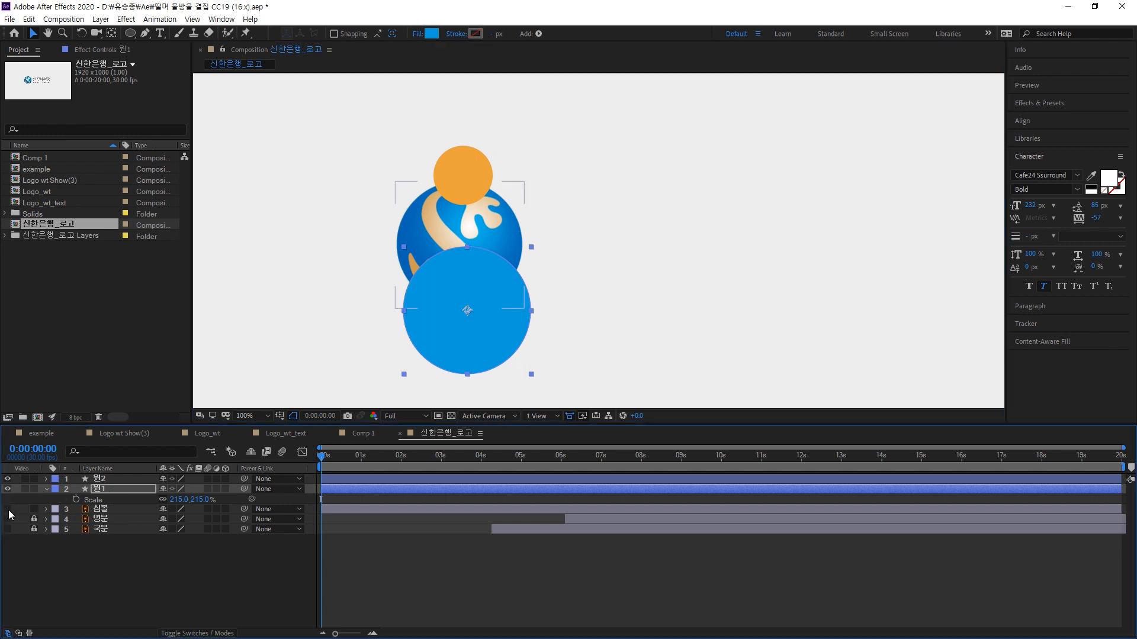
click(33, 509)
click(736, 240)
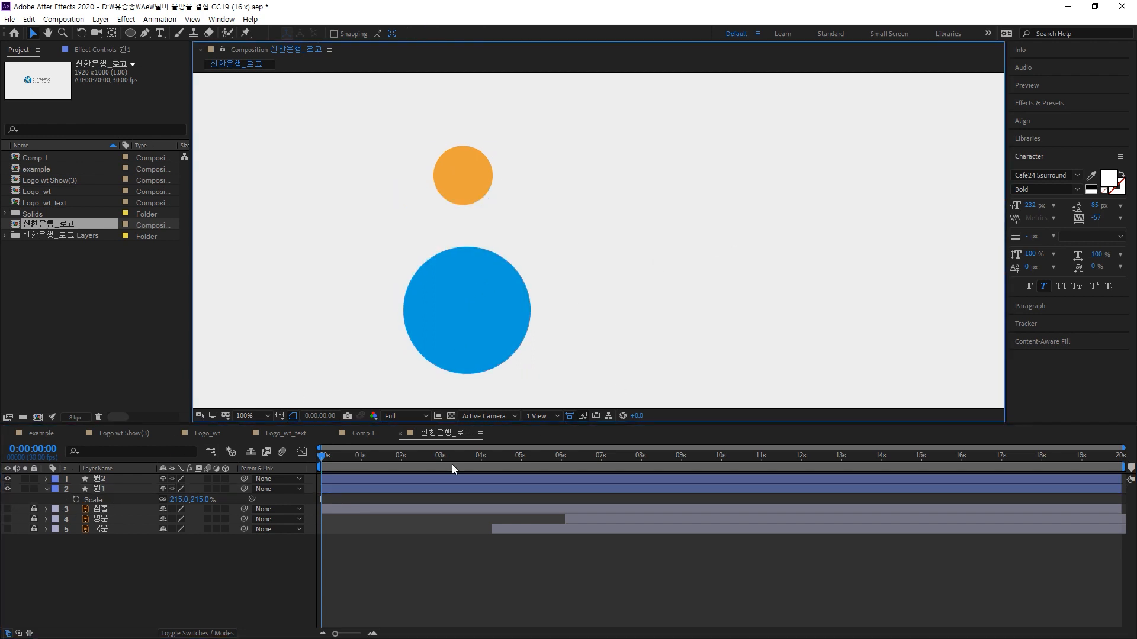
Scrub the timeline and play the animation from the first frame to check the wiggle of both circles
drag(340, 453, 420, 463)
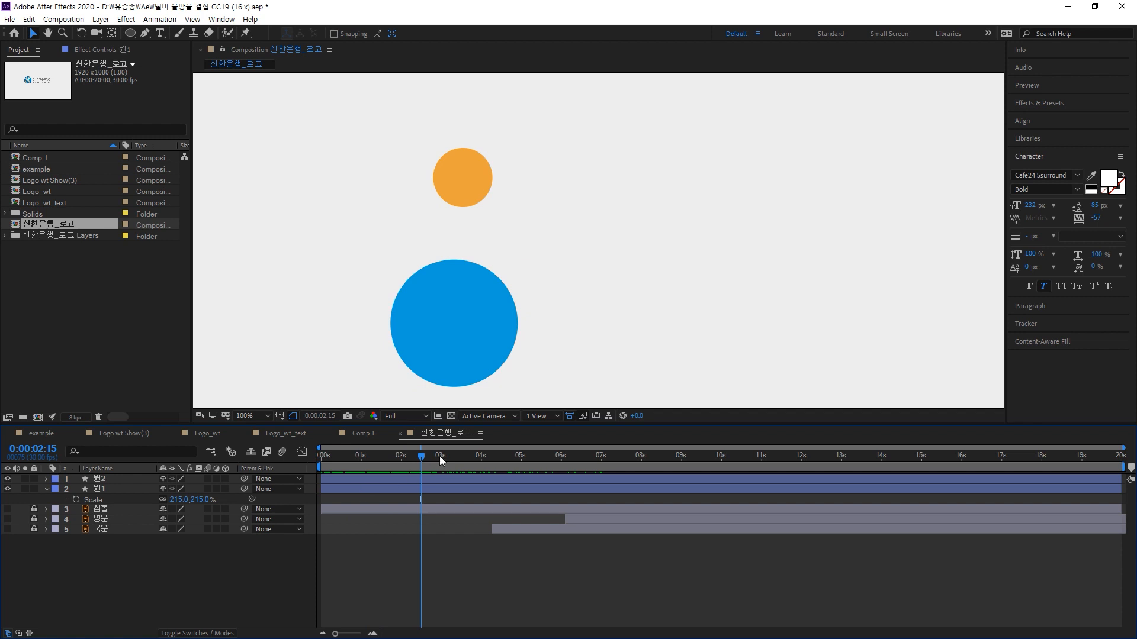
drag(422, 461, 310, 460)
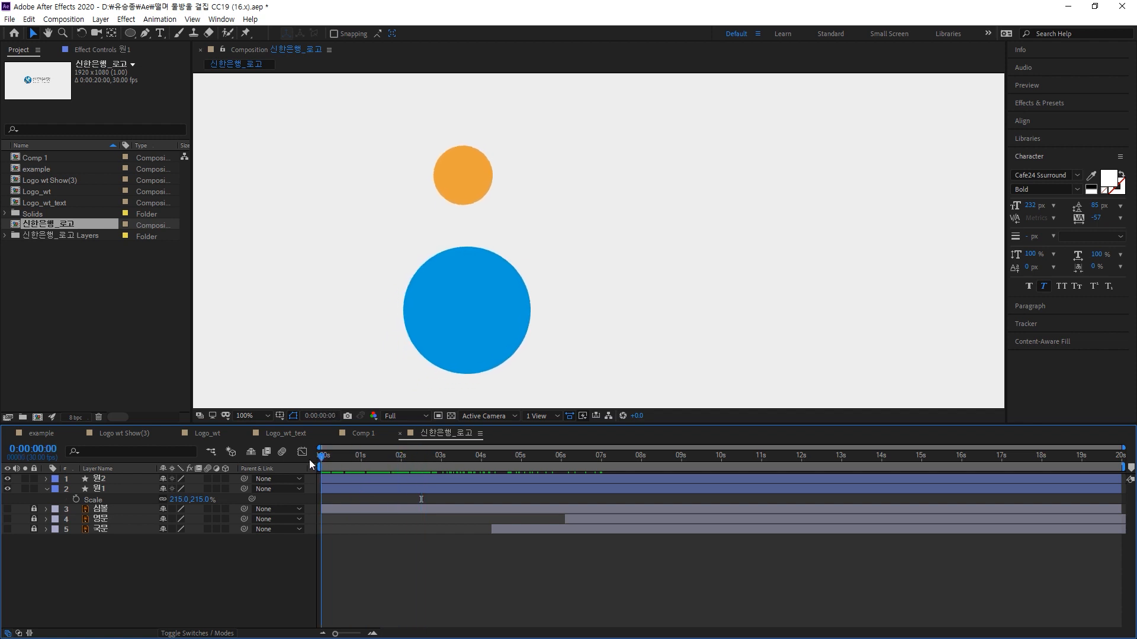
key(space)
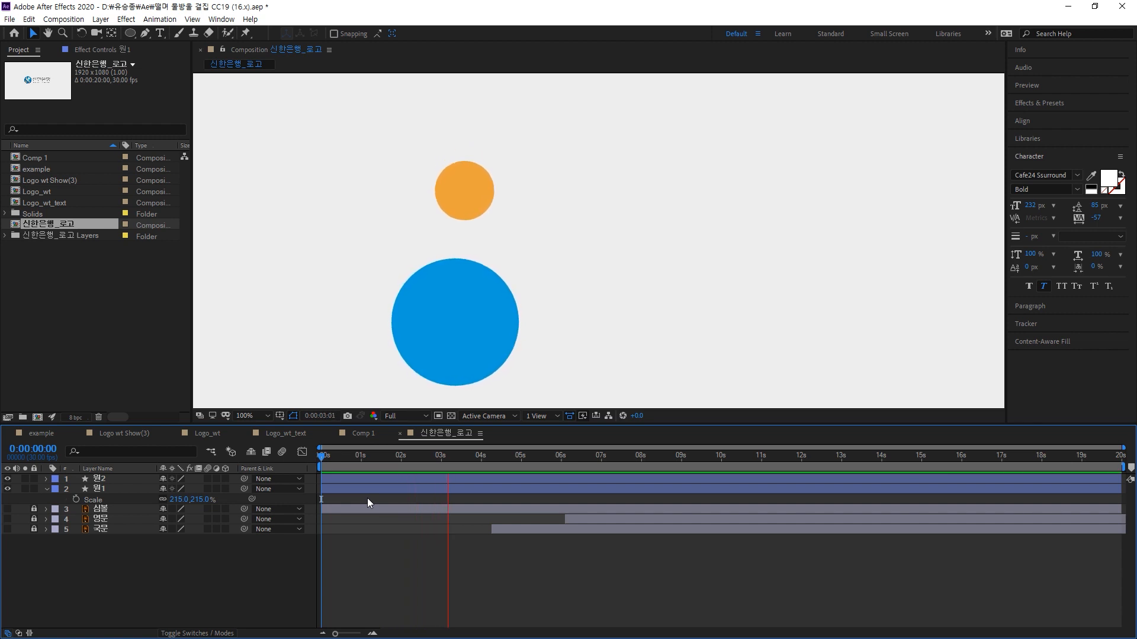
key(space)
Add Position keyframes to both the 원2 and 원1 layers at 0:00:02:26
drag(456, 457, 434, 465)
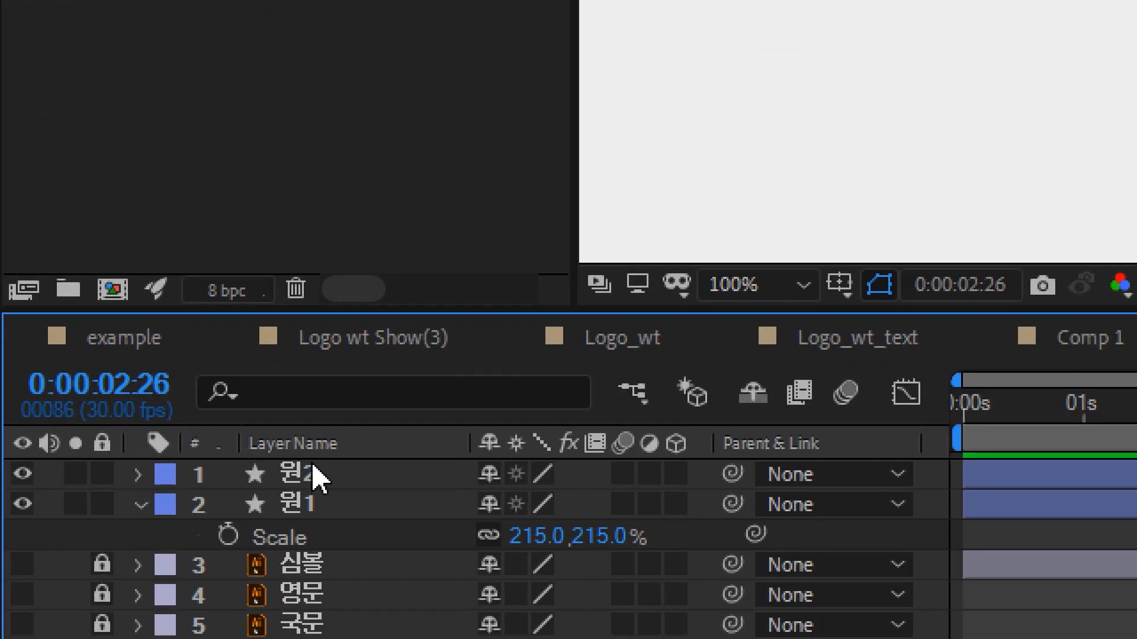
click(106, 481)
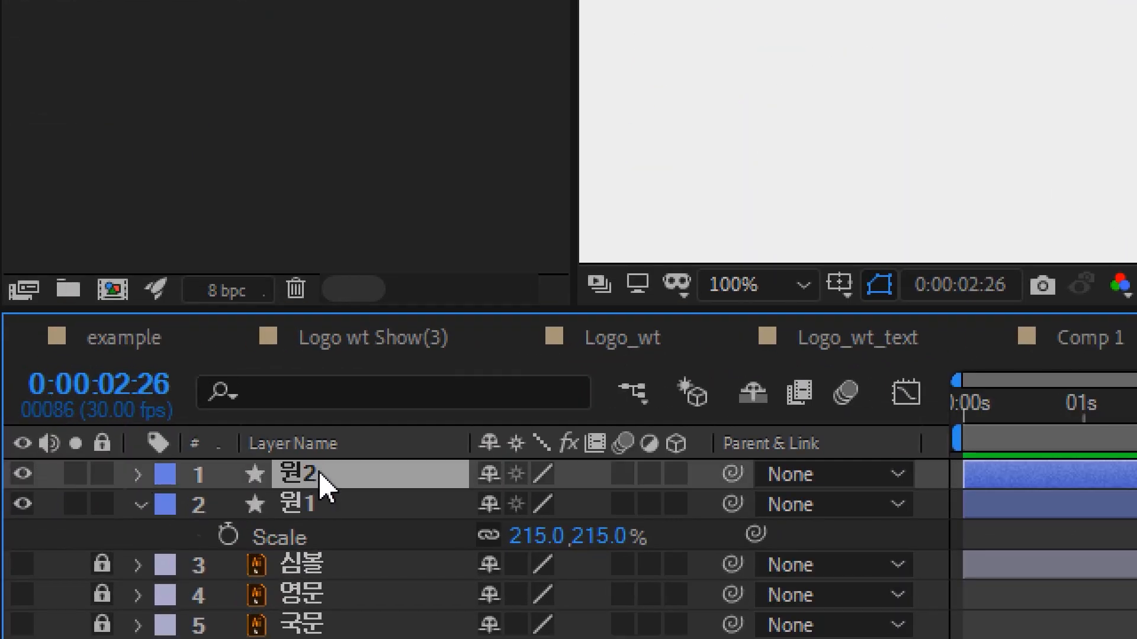
shift+click(323, 505)
key(s)
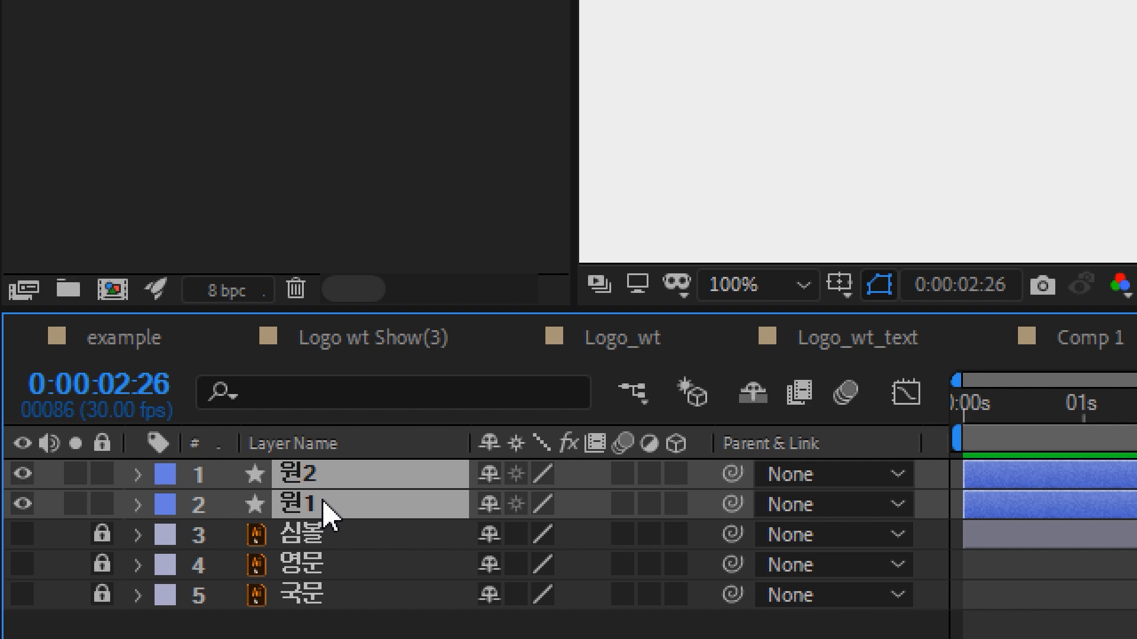
key(p)
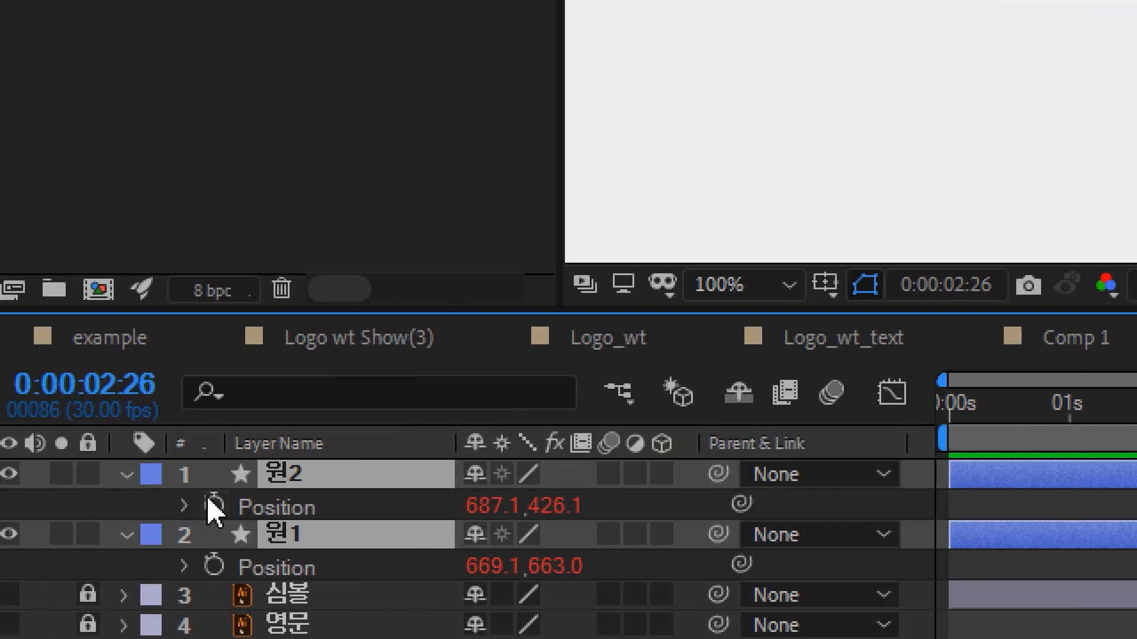
click(214, 505)
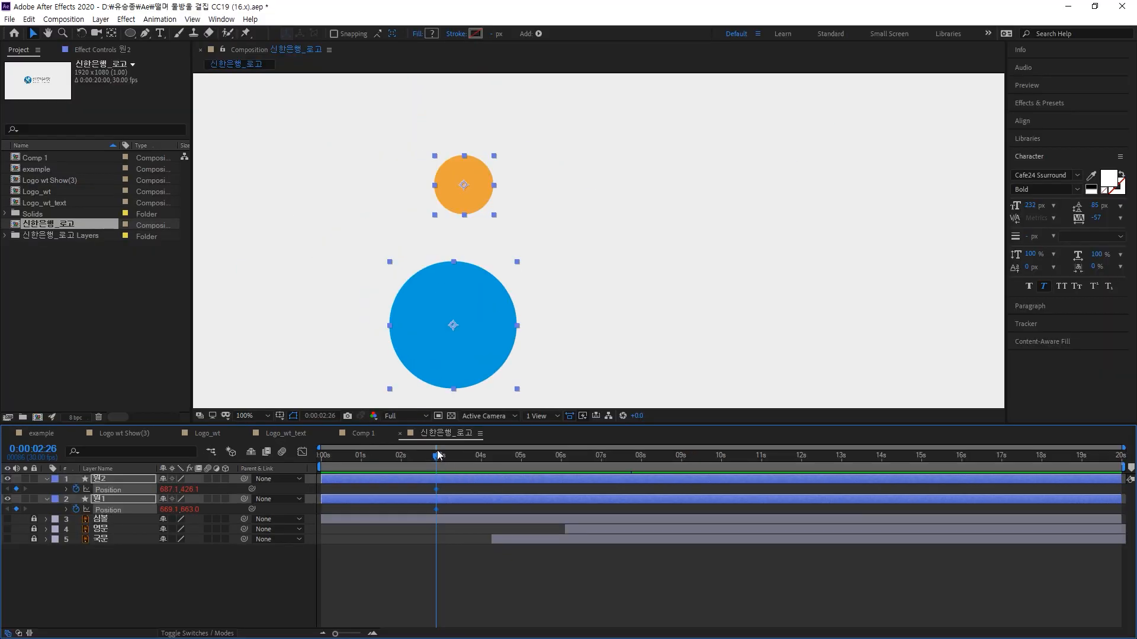
At 0:00:04:08, move 원2 to about 691, 542 and 원1 to about 694, 557 so the circles overlap, and scrub through the merge
drag(439, 455, 493, 462)
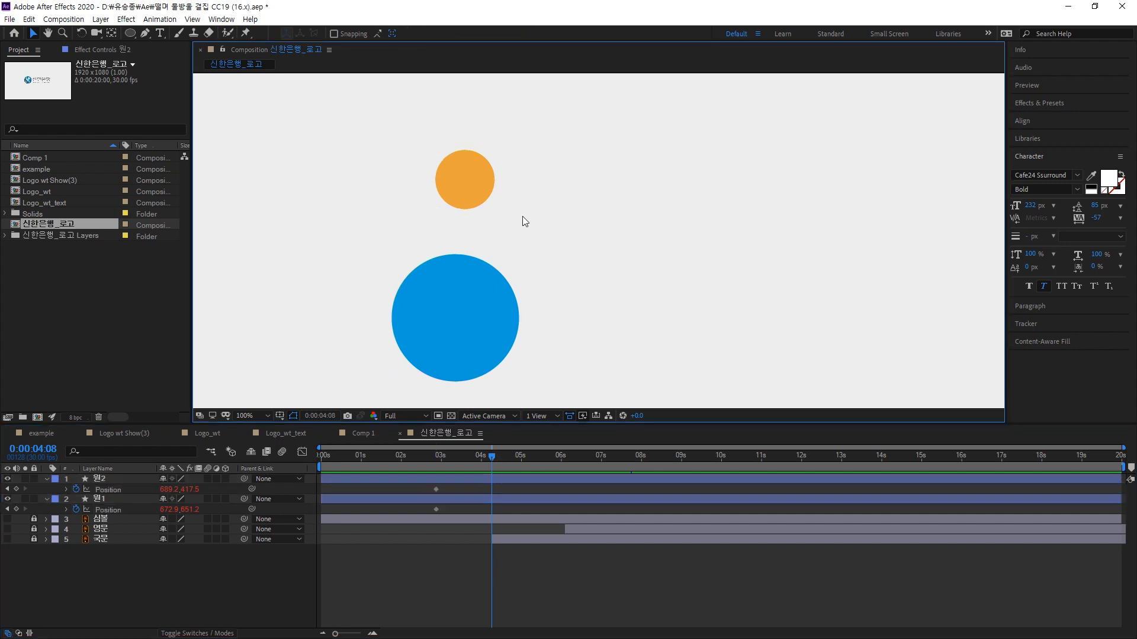
click(484, 188)
drag(484, 190, 484, 260)
drag(481, 321, 488, 283)
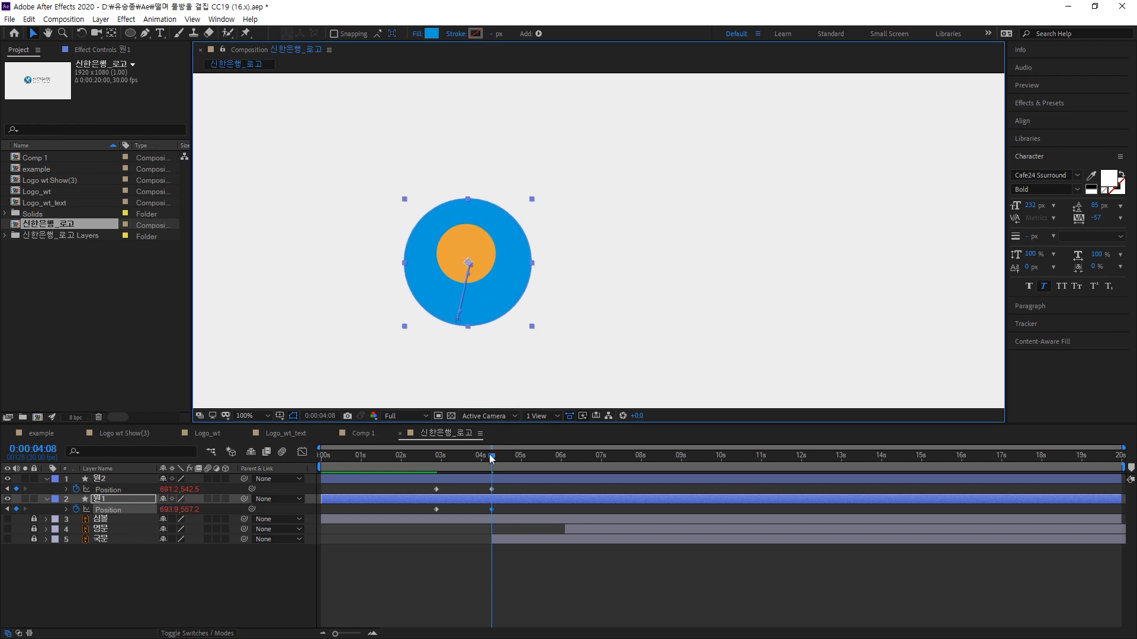
drag(489, 454, 457, 436)
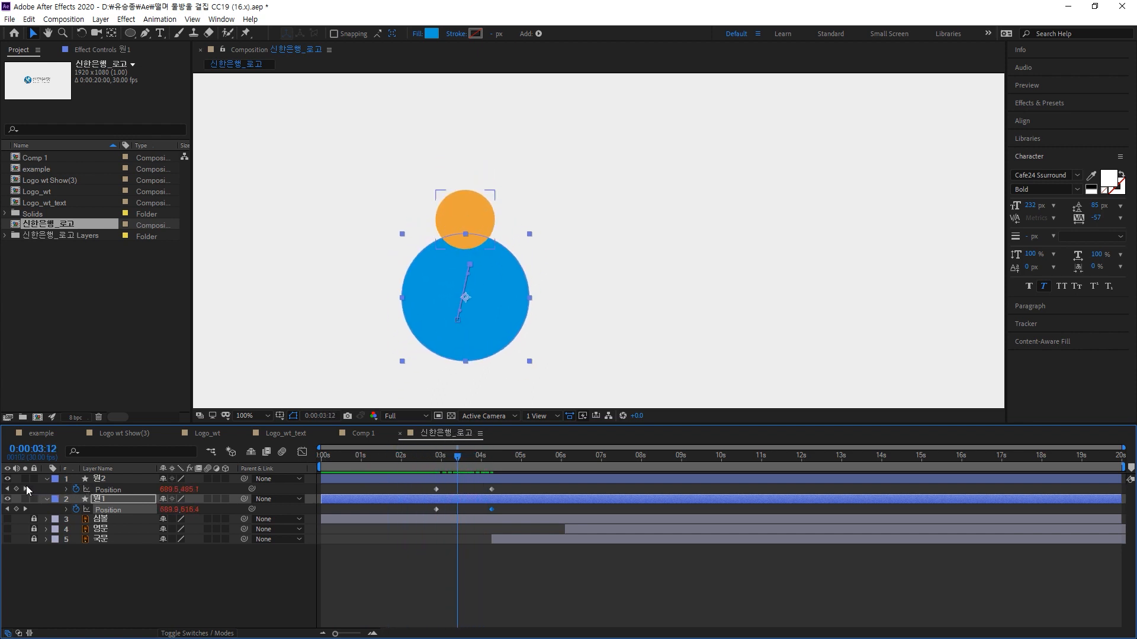
click(26, 487)
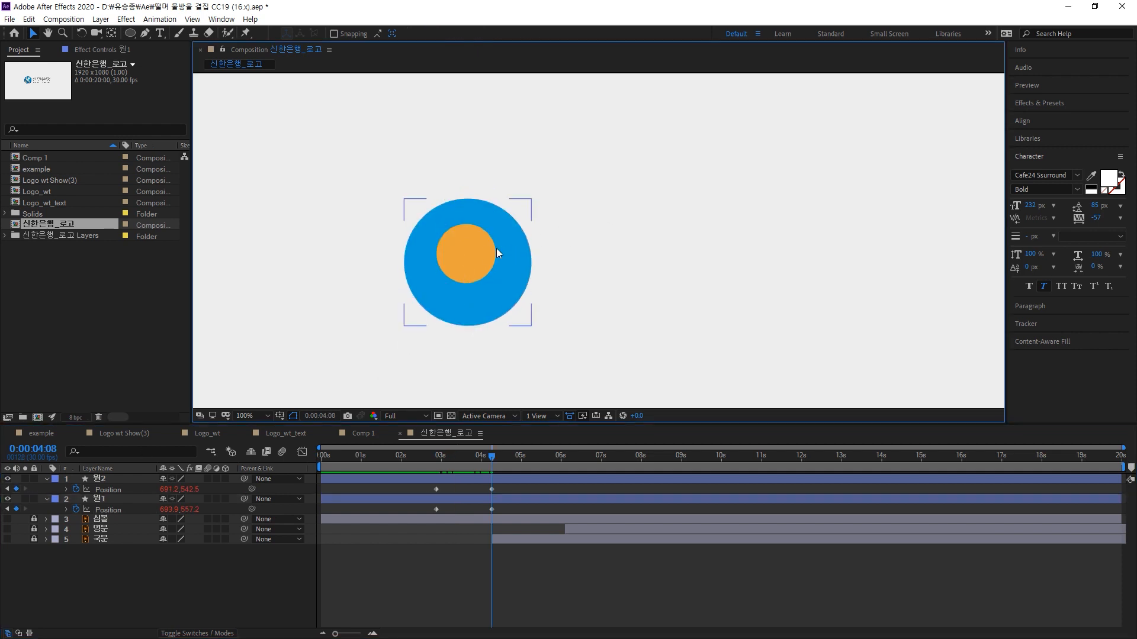
At 0:00:04:08, move the orange circle 원2 up to about 693, 448 on the blue circle's upper edge, and save the project
drag(477, 257, 479, 198)
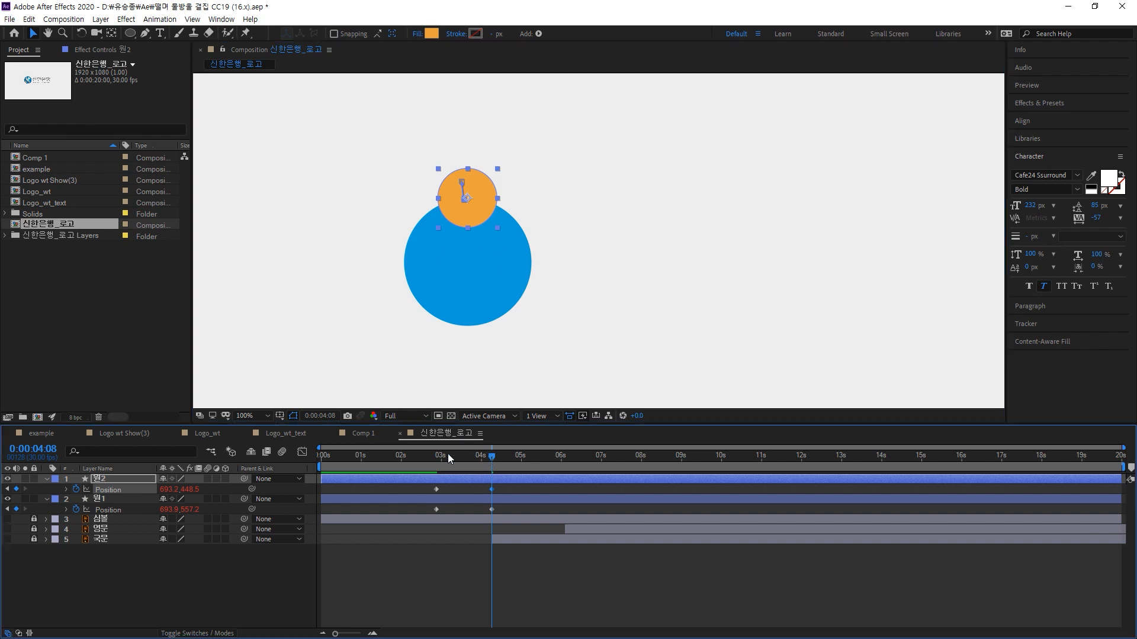
drag(447, 453, 492, 427)
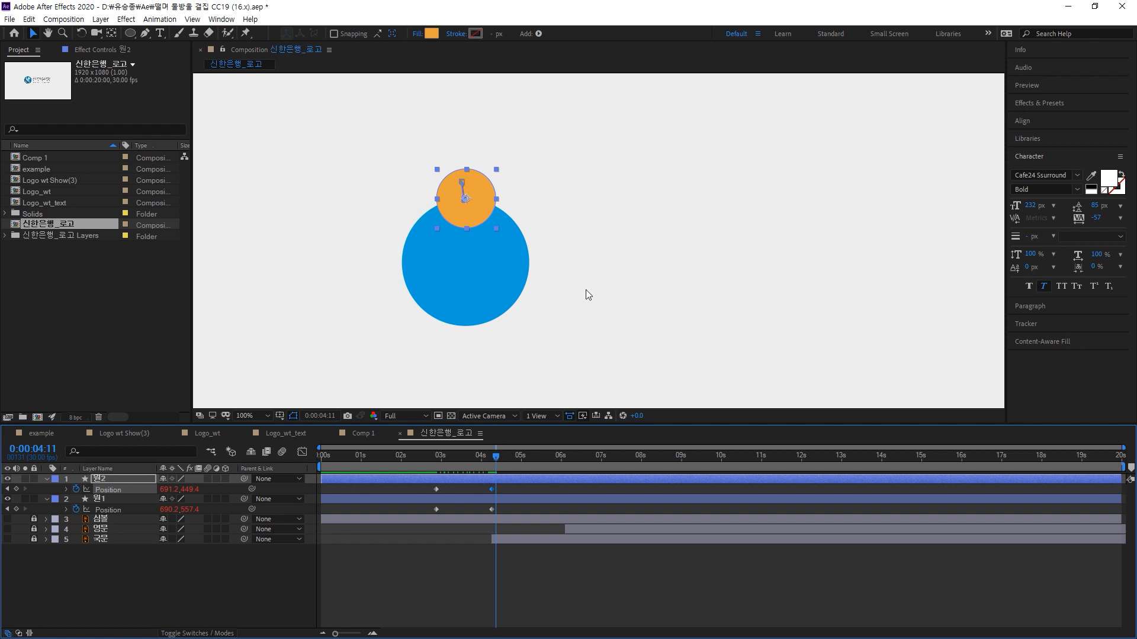
click(562, 270)
click(485, 210)
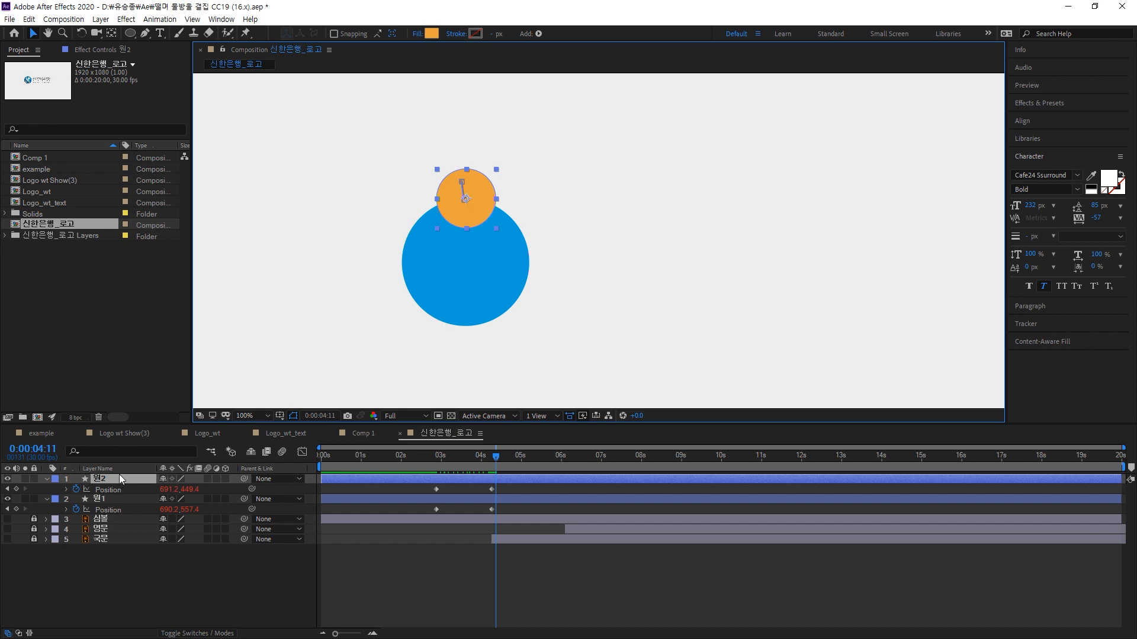
key(ctrl+s)
mouse_move(496, 454)
mouse_down()
mouse_move(308, 467)
mouse_move(515, 455)
mouse_up()
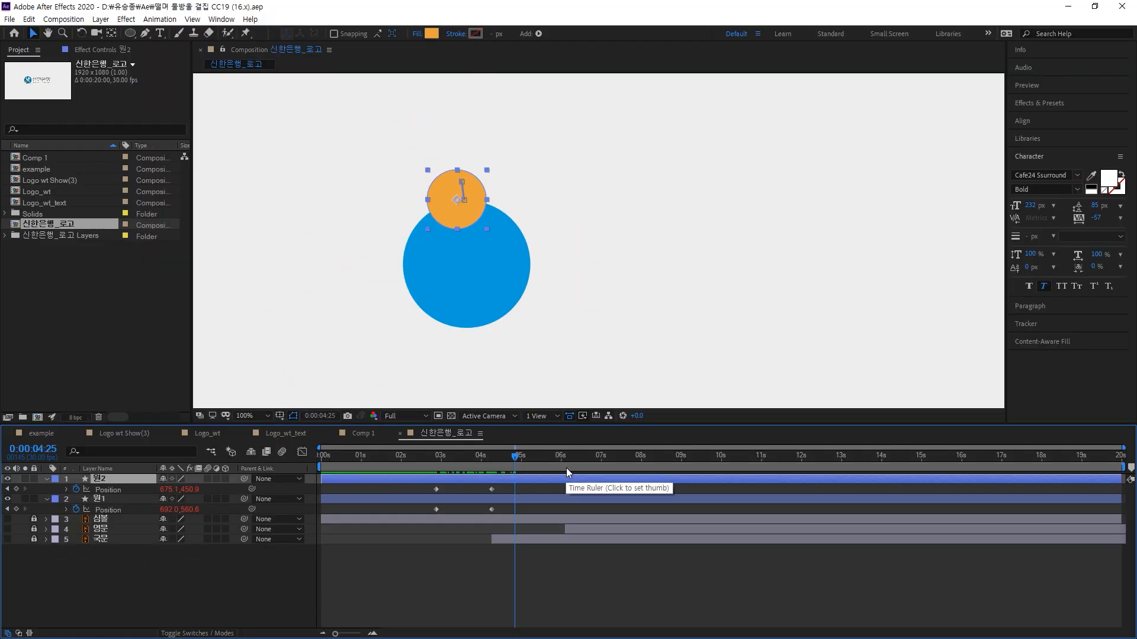
drag(511, 453, 600, 461)
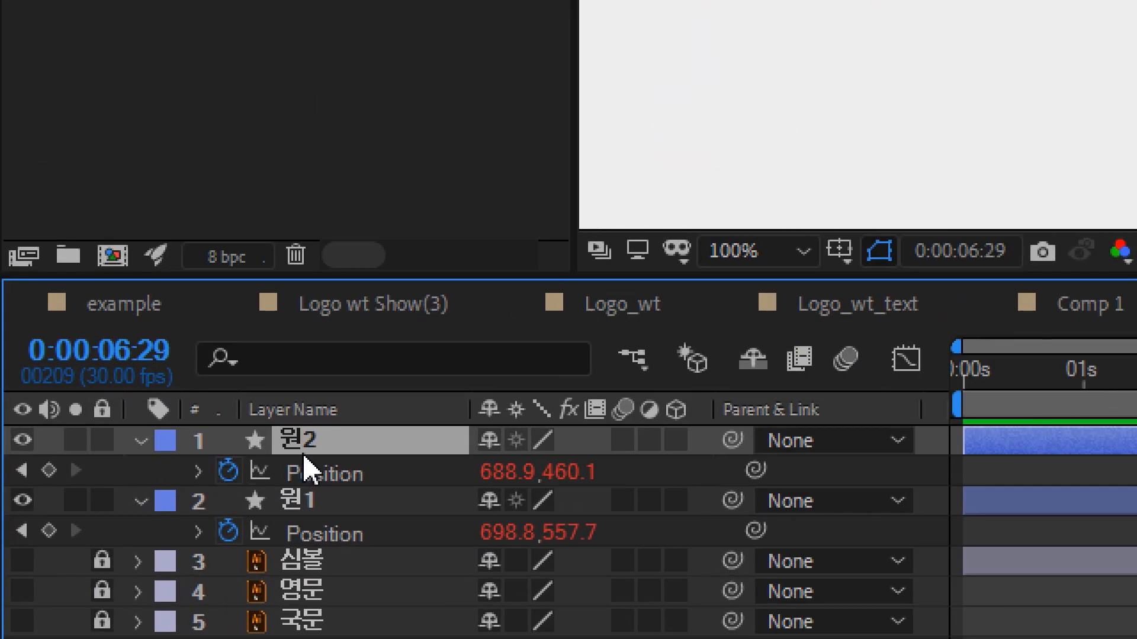
Pre-compose the 원2 and 원1 layers into a new composition named 오블접촉, moving all attributes into it
shift+click(334, 509)
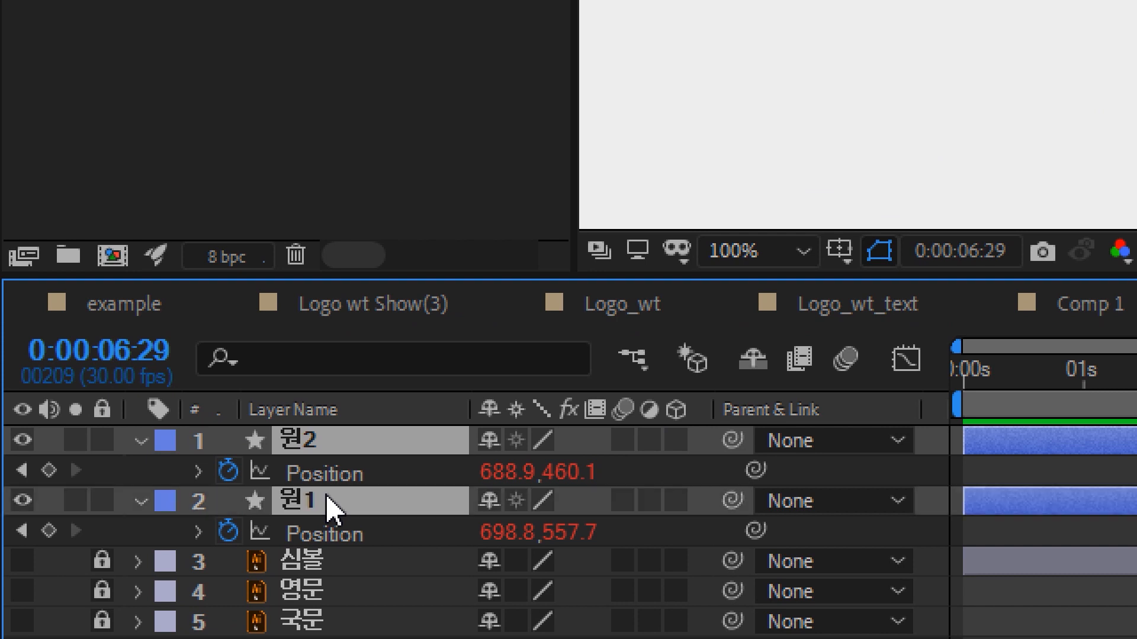
key(p)
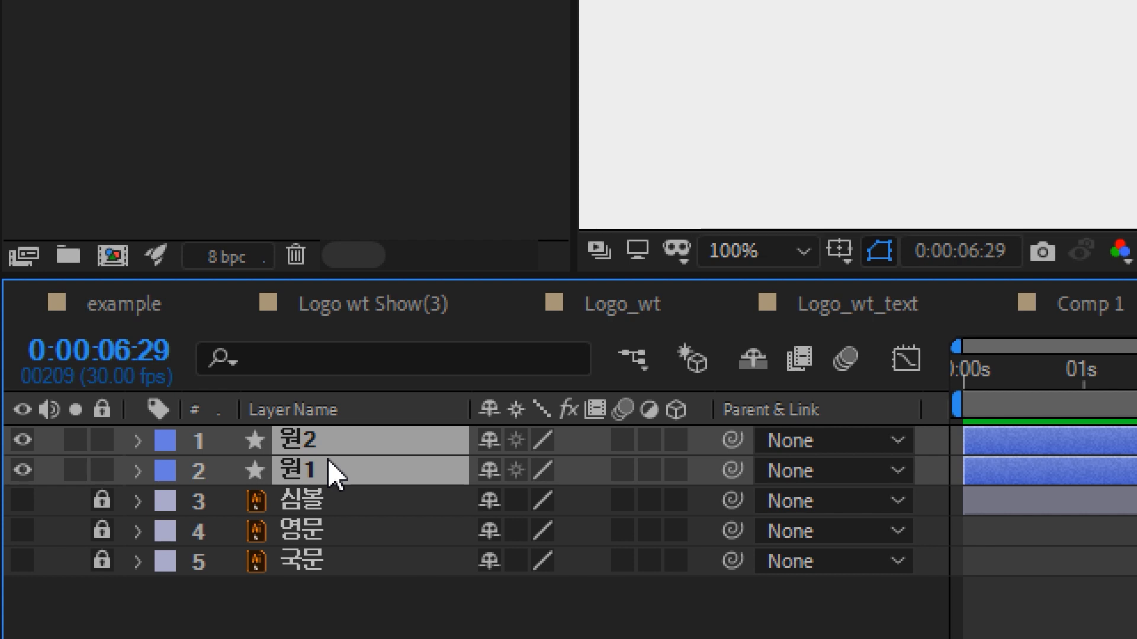
right_click(334, 471)
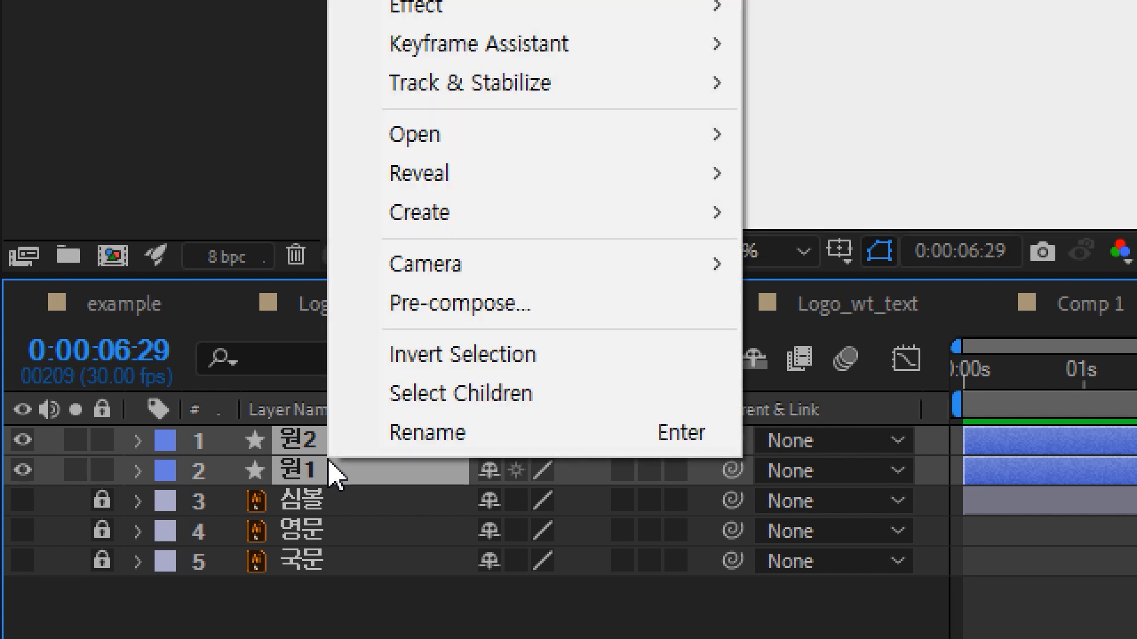
click(436, 303)
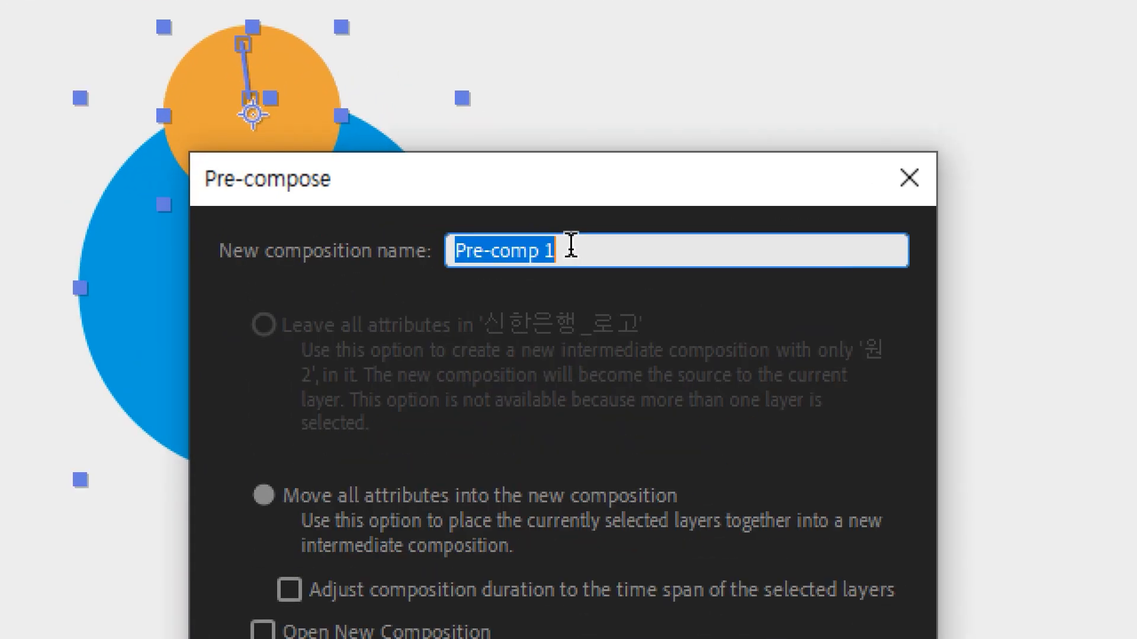
text(d)
key(BackSpace)
text(오)
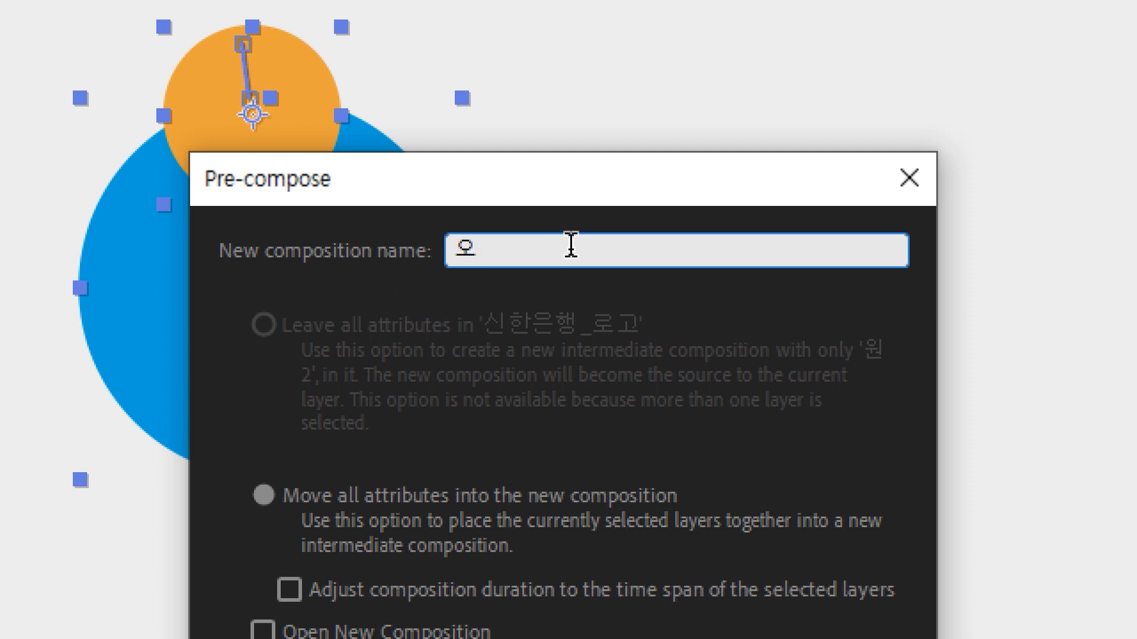
text(블)
text(저ㅂ촉)
key(Left)
key(Left)
key(Left)
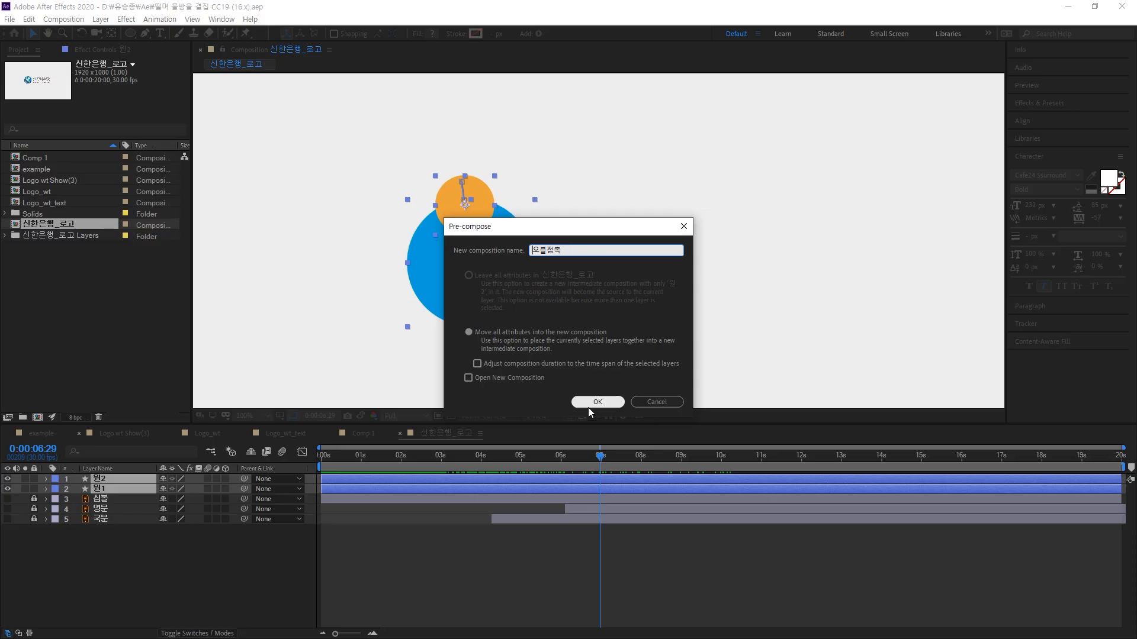
click(588, 407)
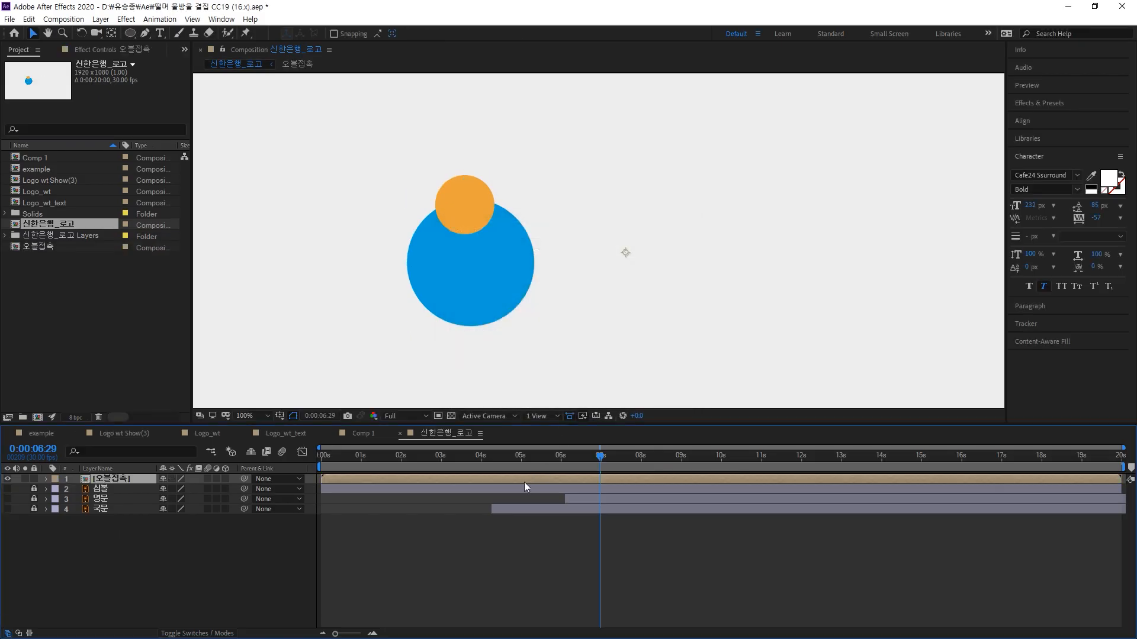
Scrub back to 0:00:00:12, try moving the 오블접촉 pre-comp so both circles shift together, and undo the move
mouse_move(591, 456)
mouse_down()
mouse_move(303, 468)
mouse_move(588, 456)
mouse_up()
drag(476, 456, 339, 464)
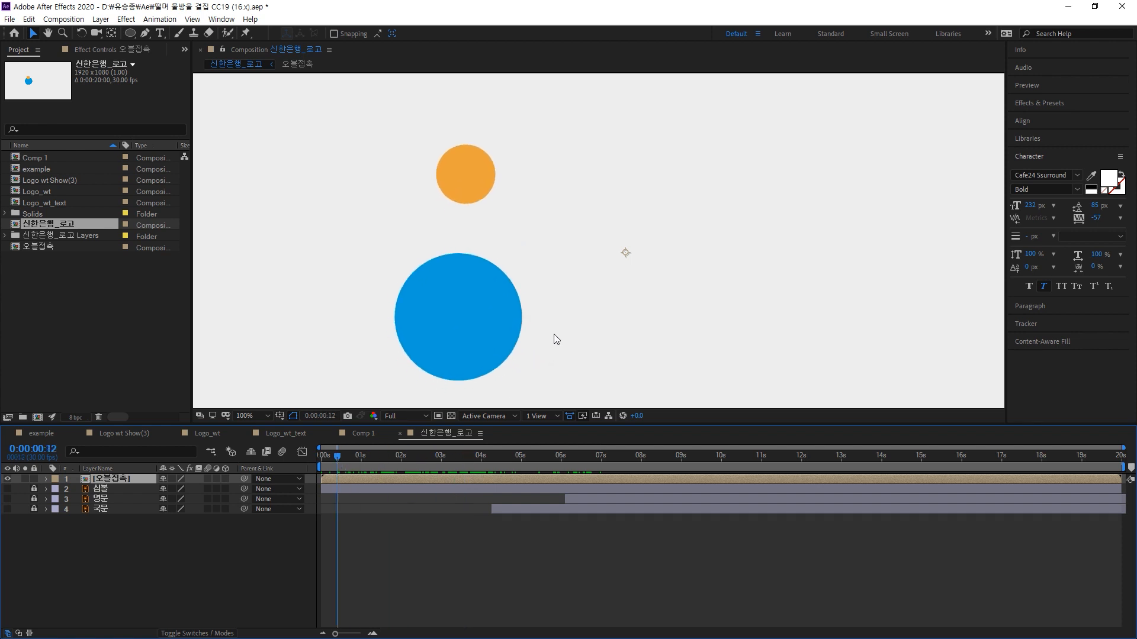
key(comma)
key(comma)
drag(571, 279, 585, 257)
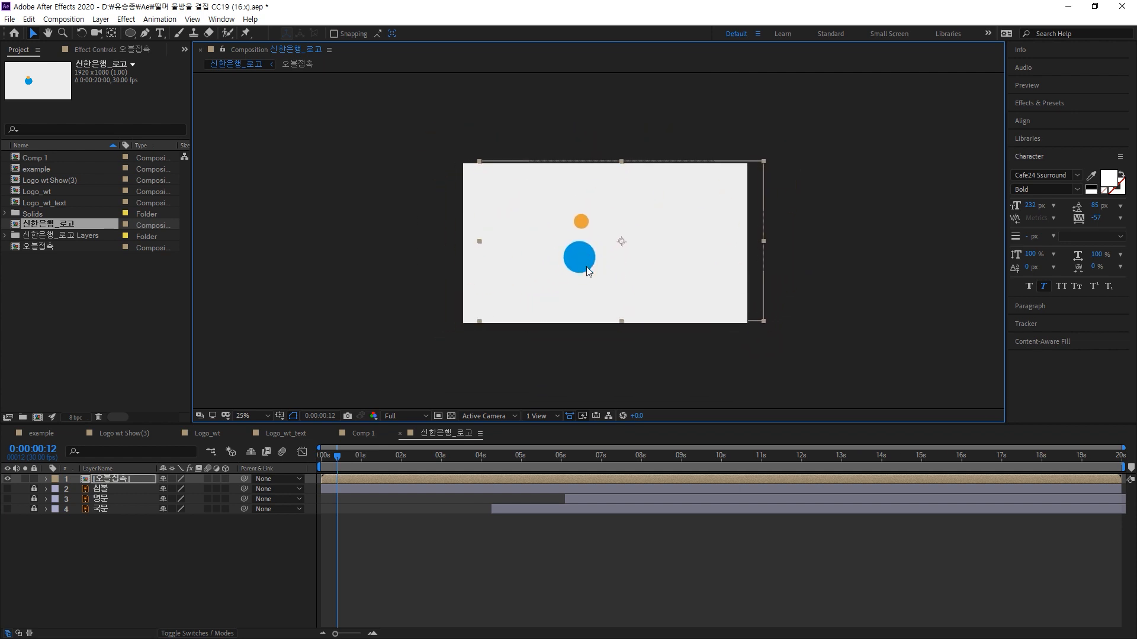
key(ctrl+z)
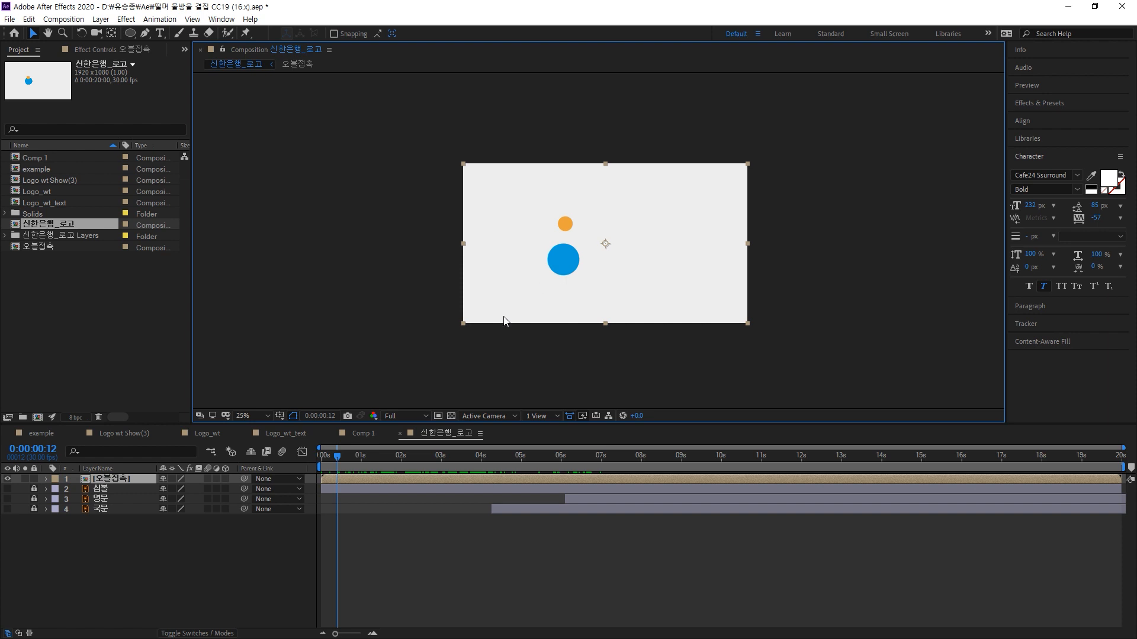
click(229, 531)
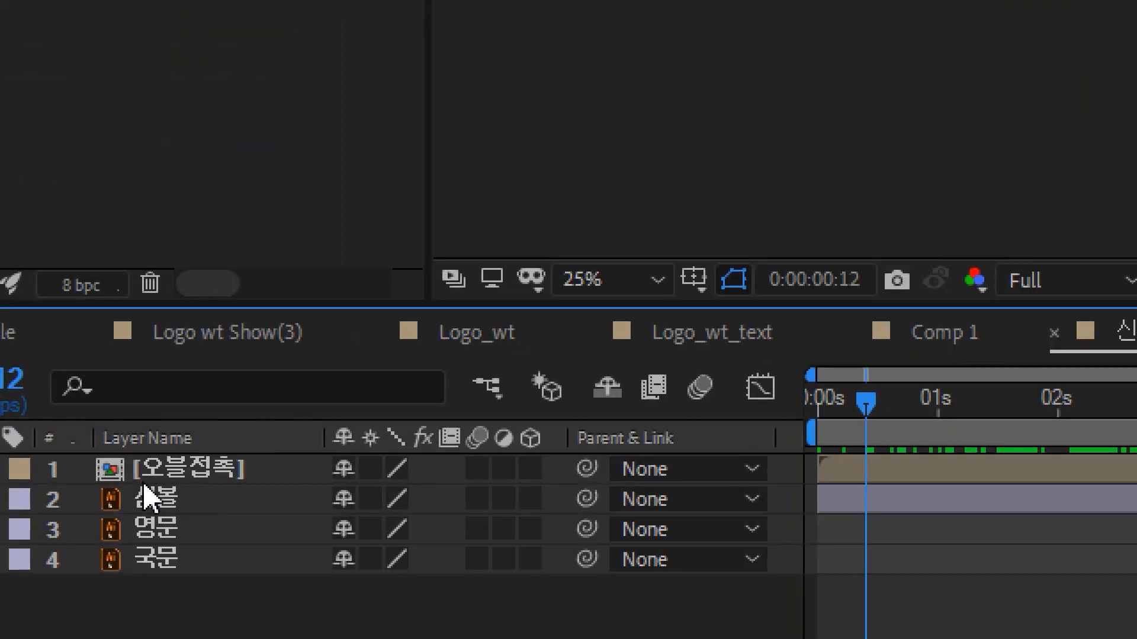
Search the effects for "gaus" and apply Gaussian Blur to the 오블접촉 layer
click(102, 478)
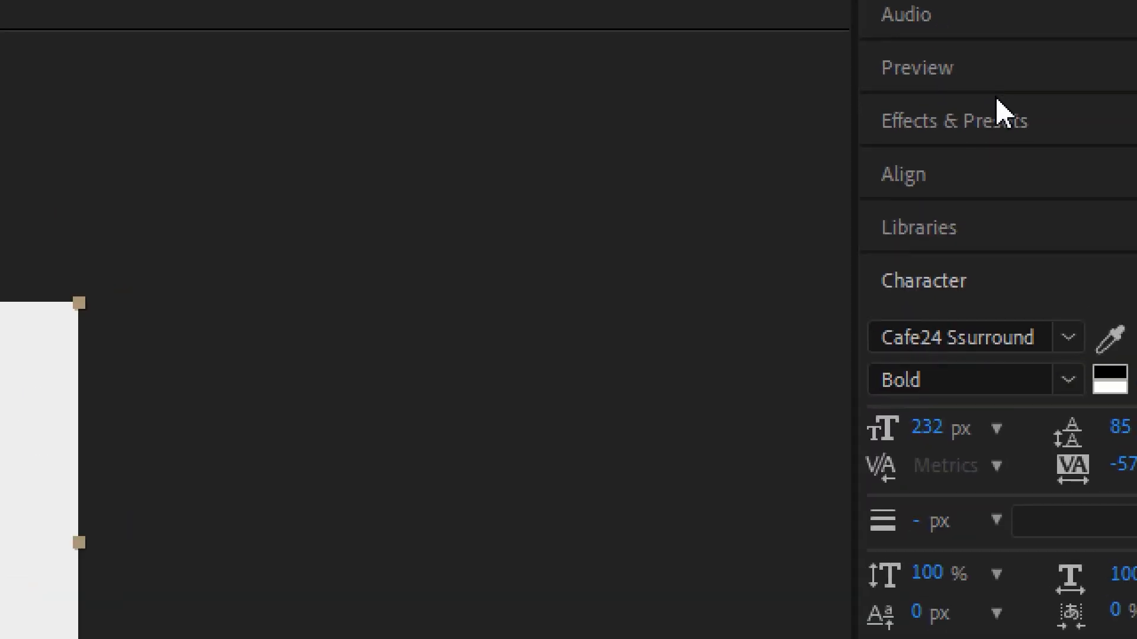
click(1052, 104)
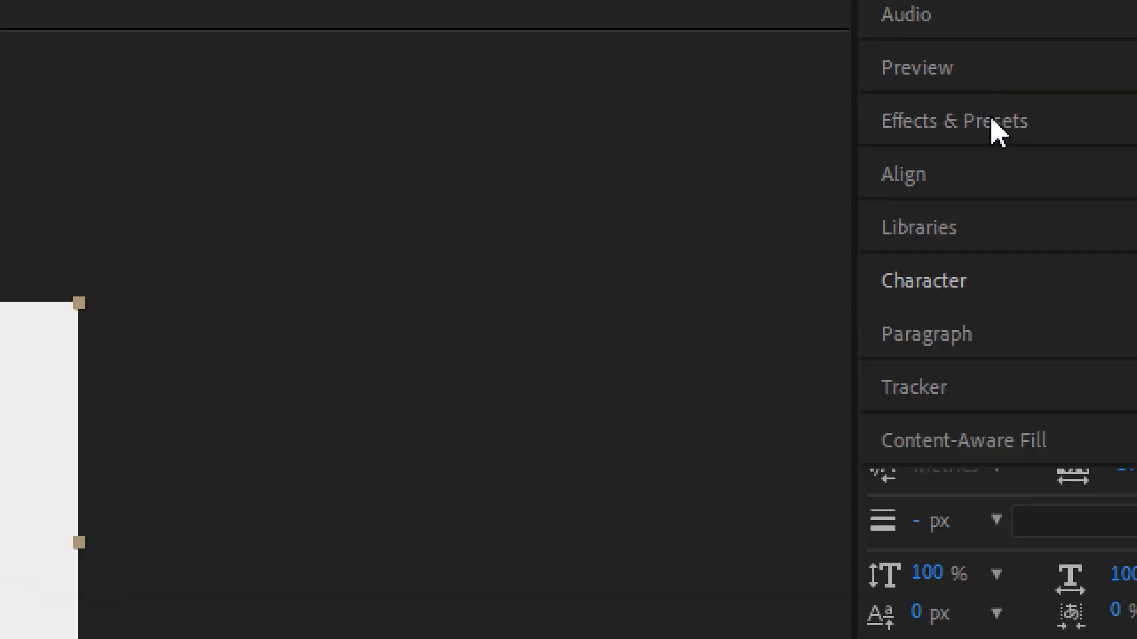
click(1006, 167)
text(8)
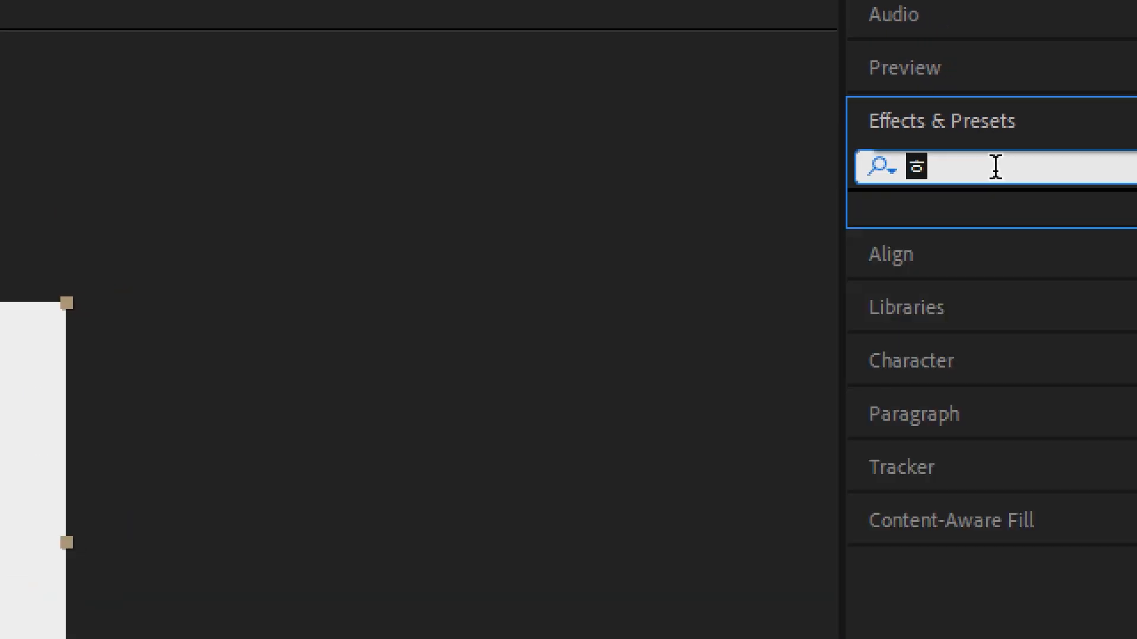
key(BackSpace)
text(gaus)
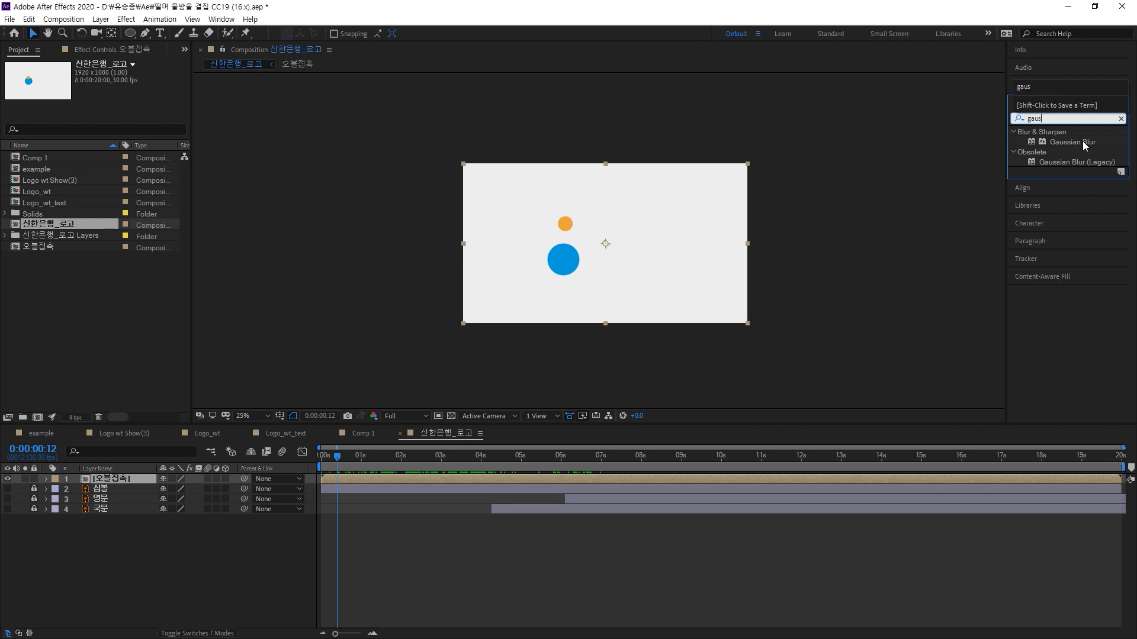
double_click(1082, 140)
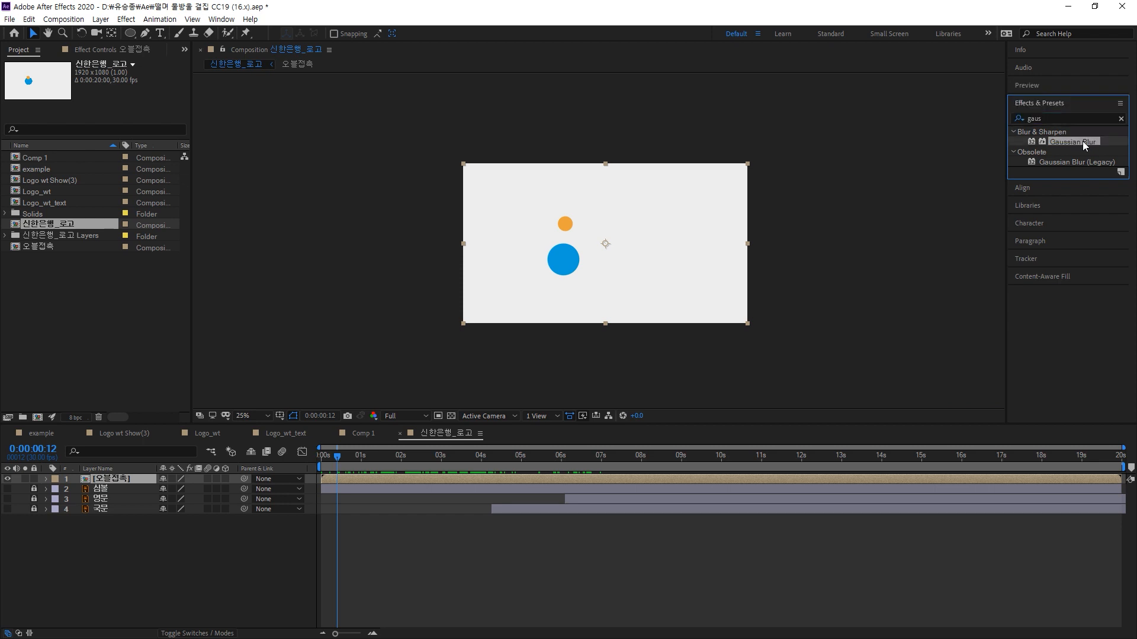
Raise the Gaussian Blur's Blurriness to about 40.8, checking how the circles blend where they overlap at 0:00:04:02
key(slash)
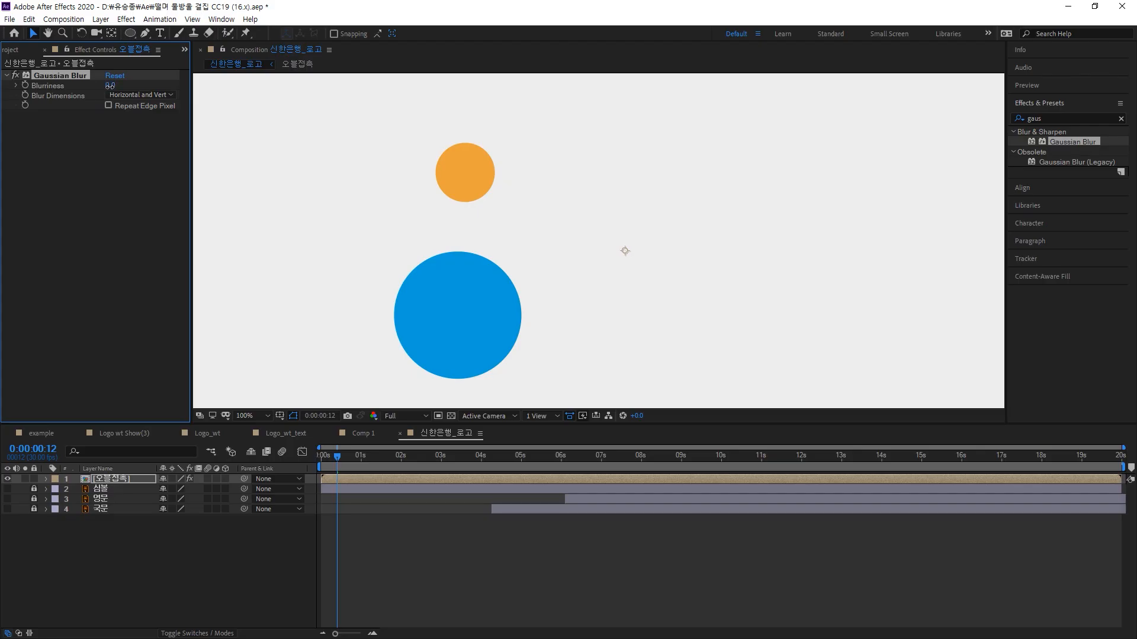
drag(329, 116, 521, 104)
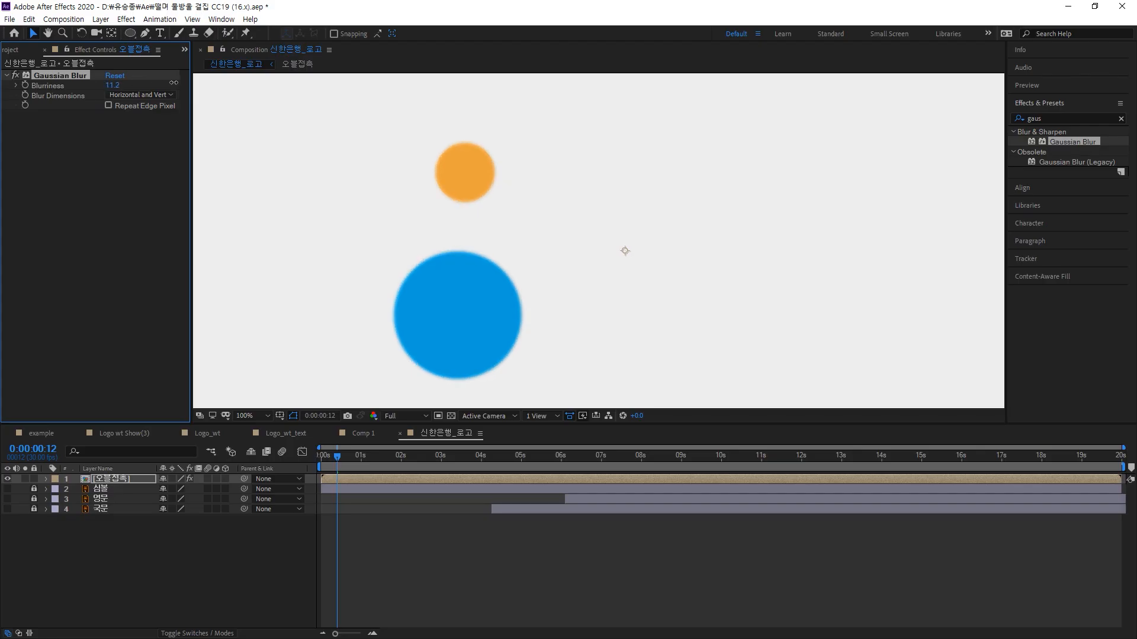
drag(173, 83, 305, 69)
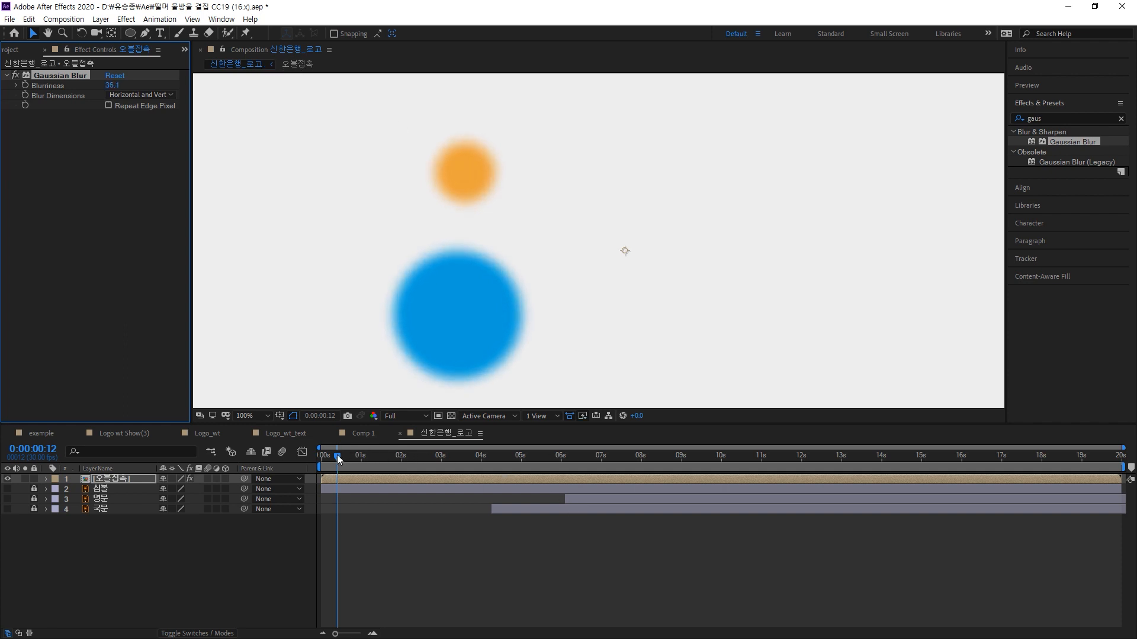
drag(339, 459, 483, 459)
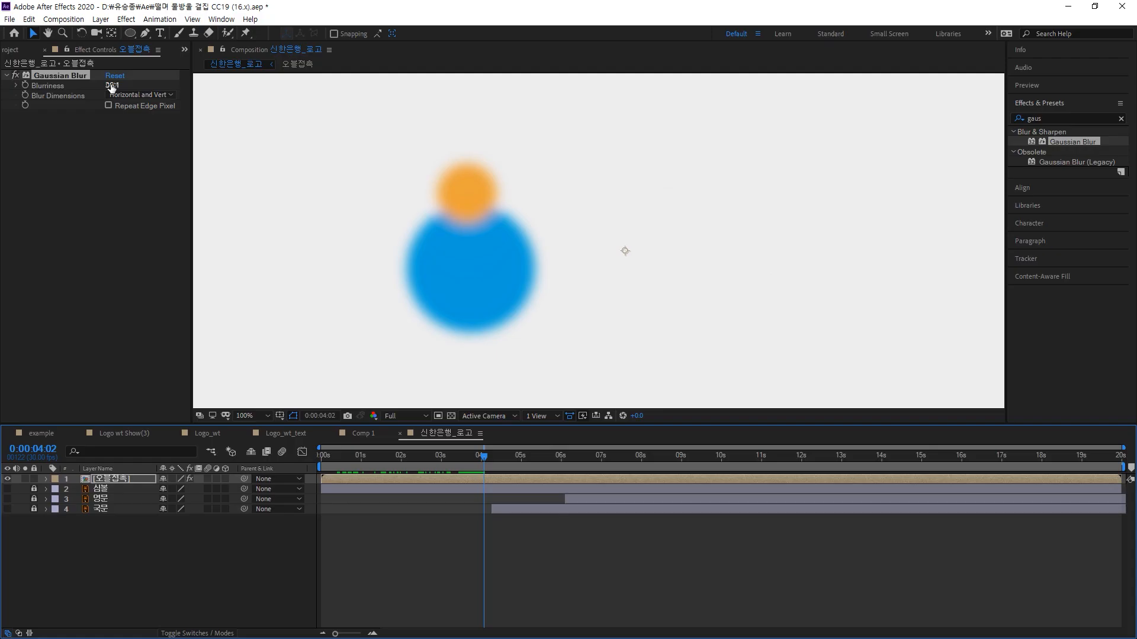
drag(336, 110, 397, 104)
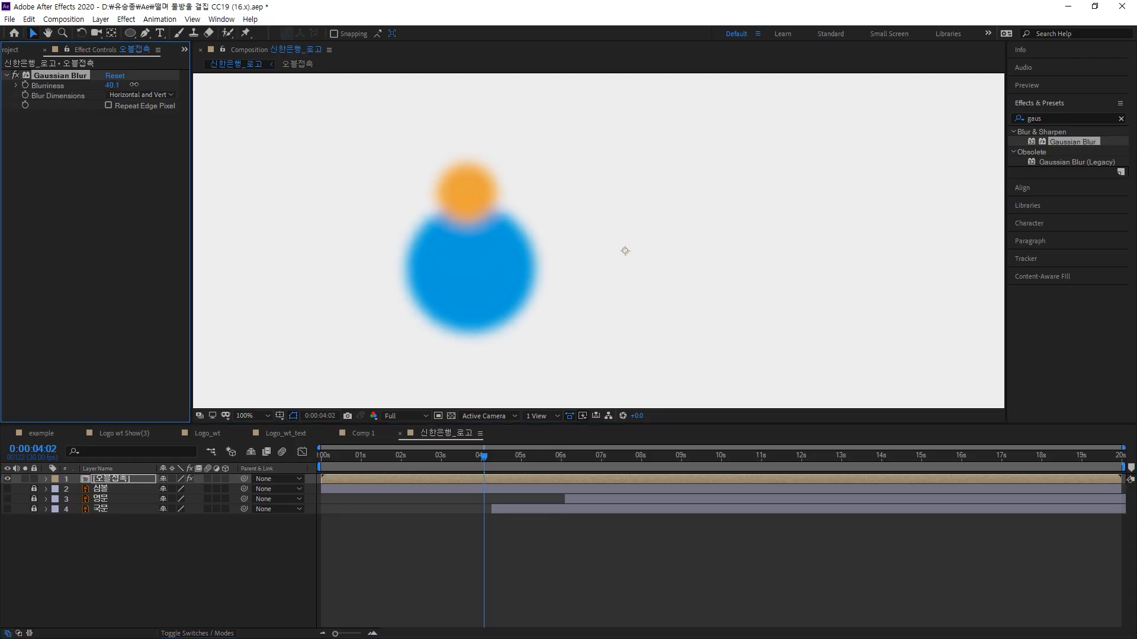
drag(134, 84, 138, 84)
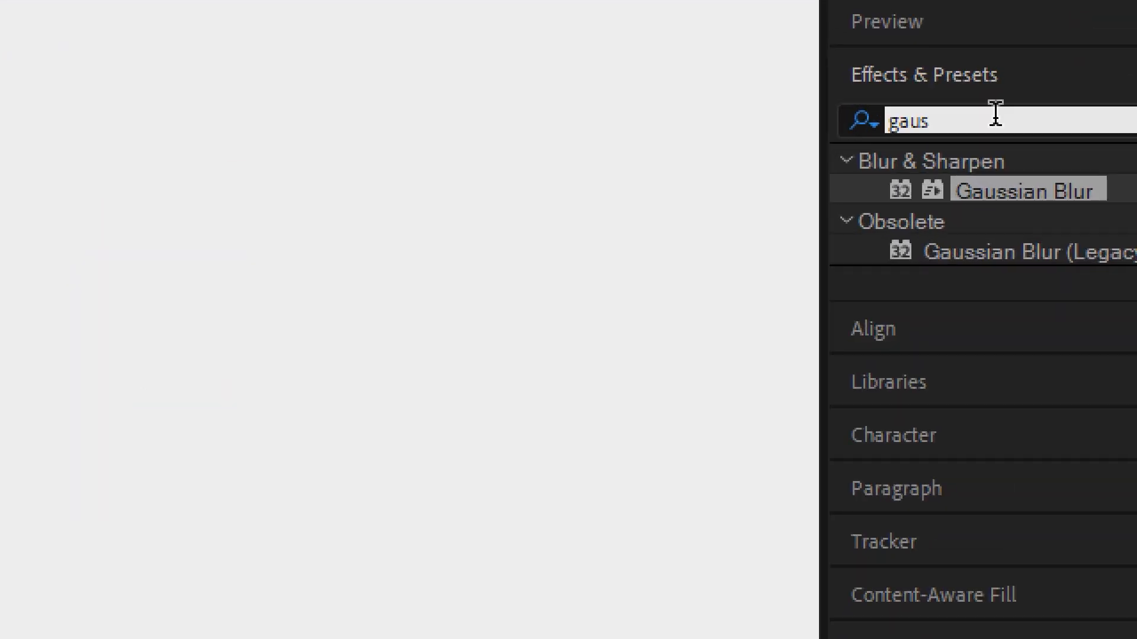
Search the effects for "matte" and apply Matte Choker to the blurred 오블접촉 layer
click(1061, 116)
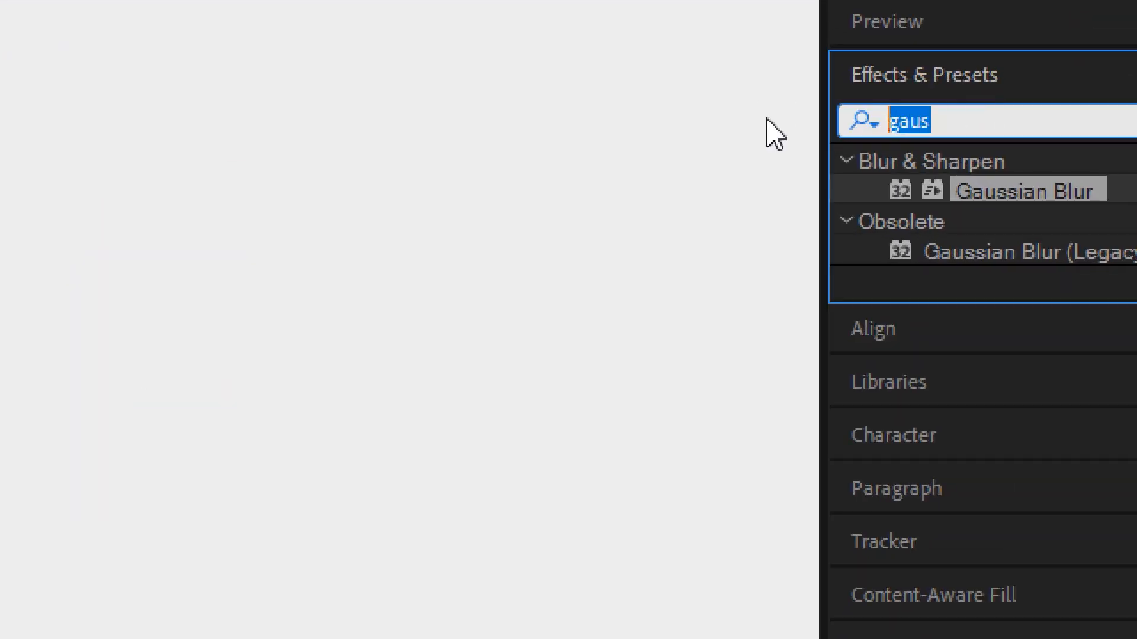
text(m)
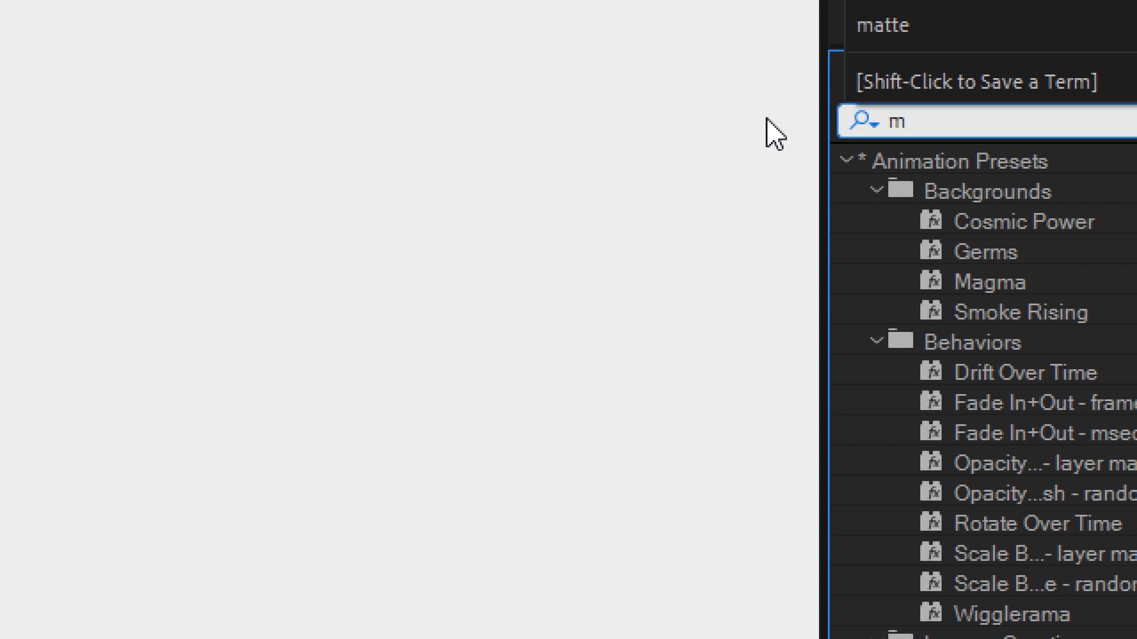
text(at)
key(BackSpace)
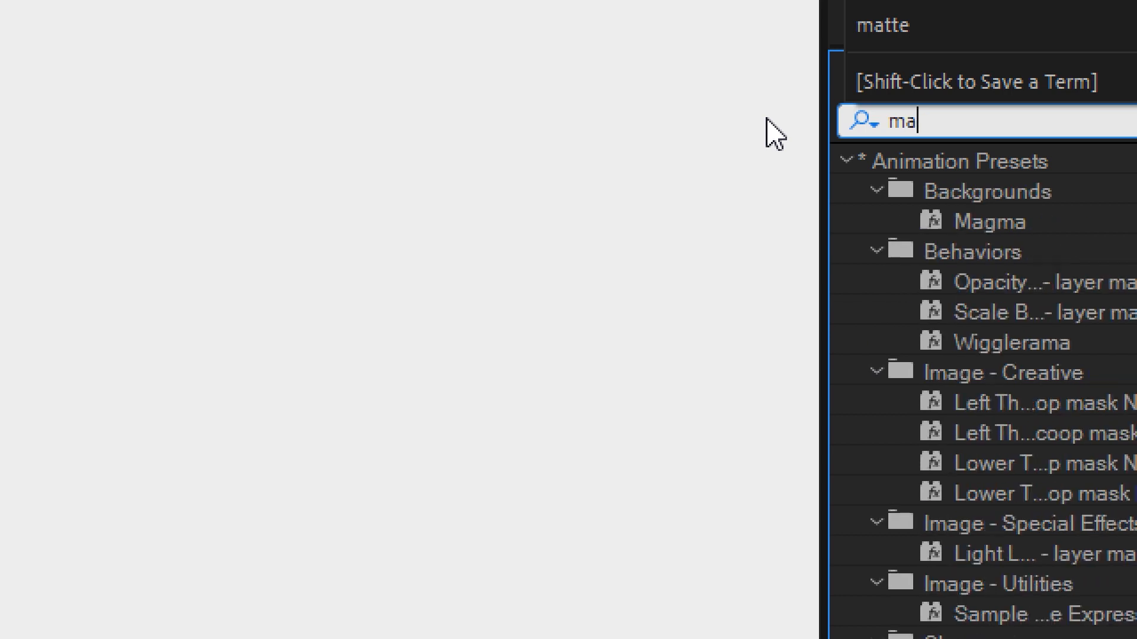
text(tte)
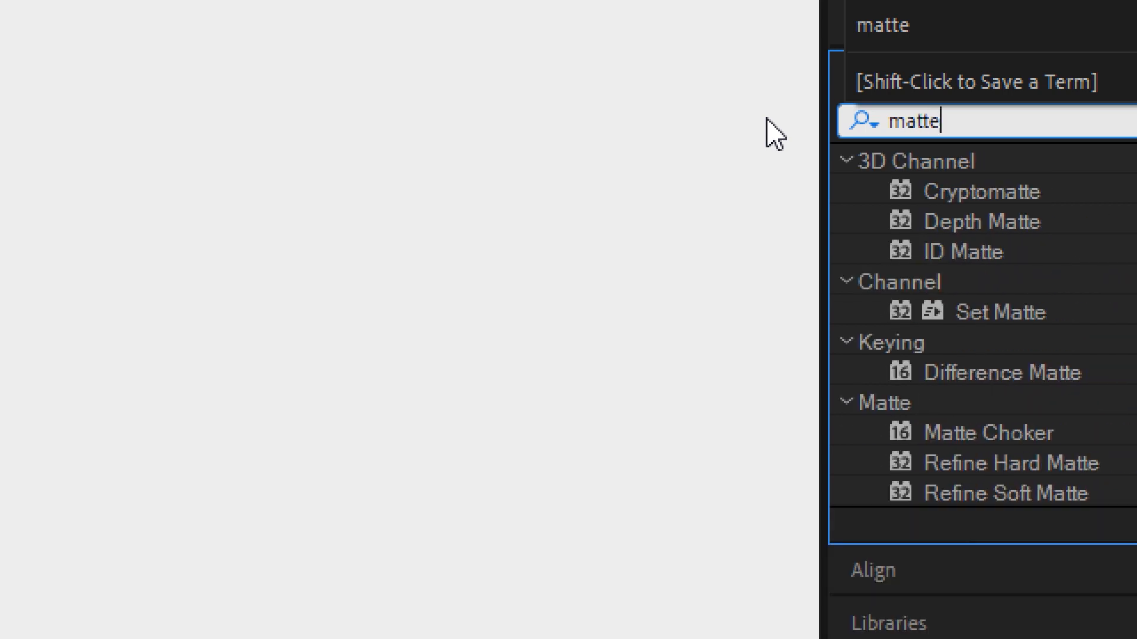
click(1032, 438)
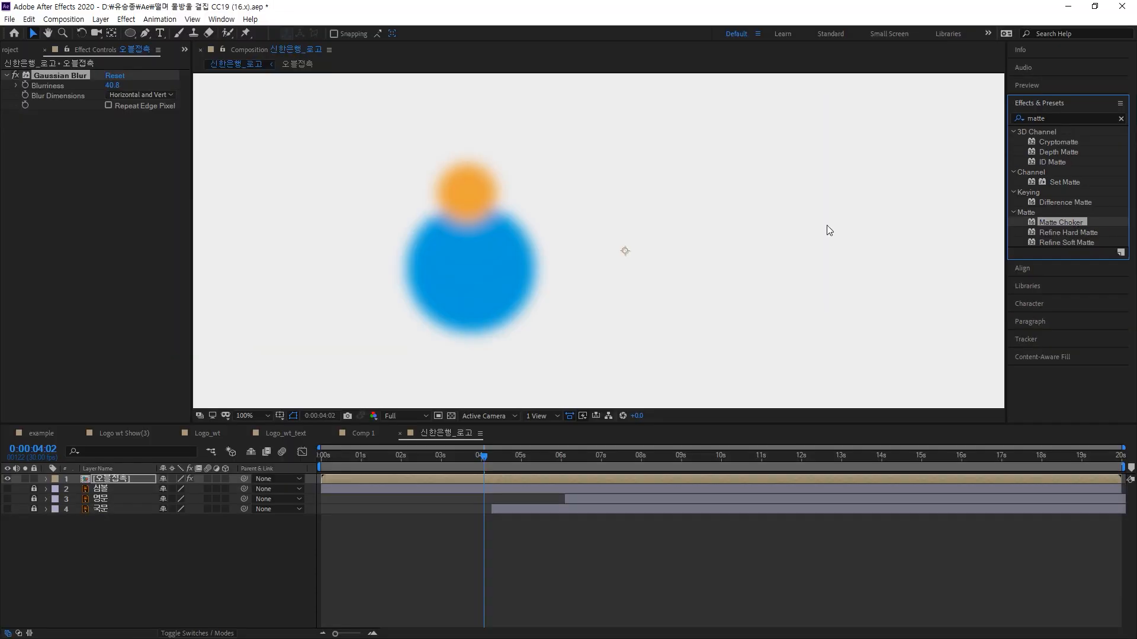
scroll(478, 238, up, 2)
drag(477, 238, 728, 343)
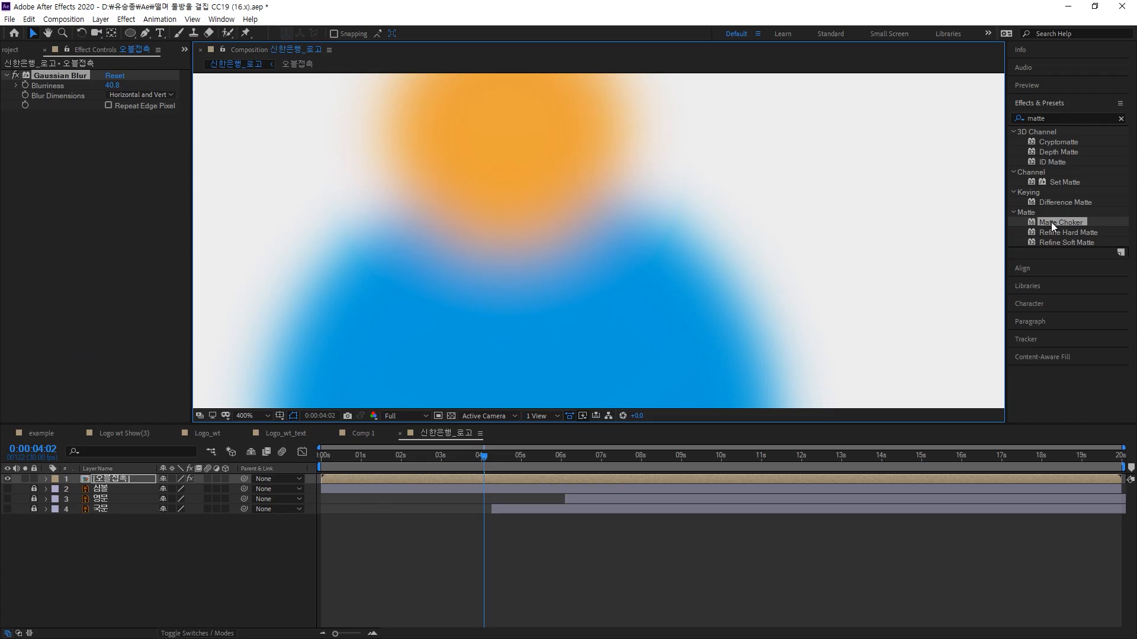
double_click(1050, 222)
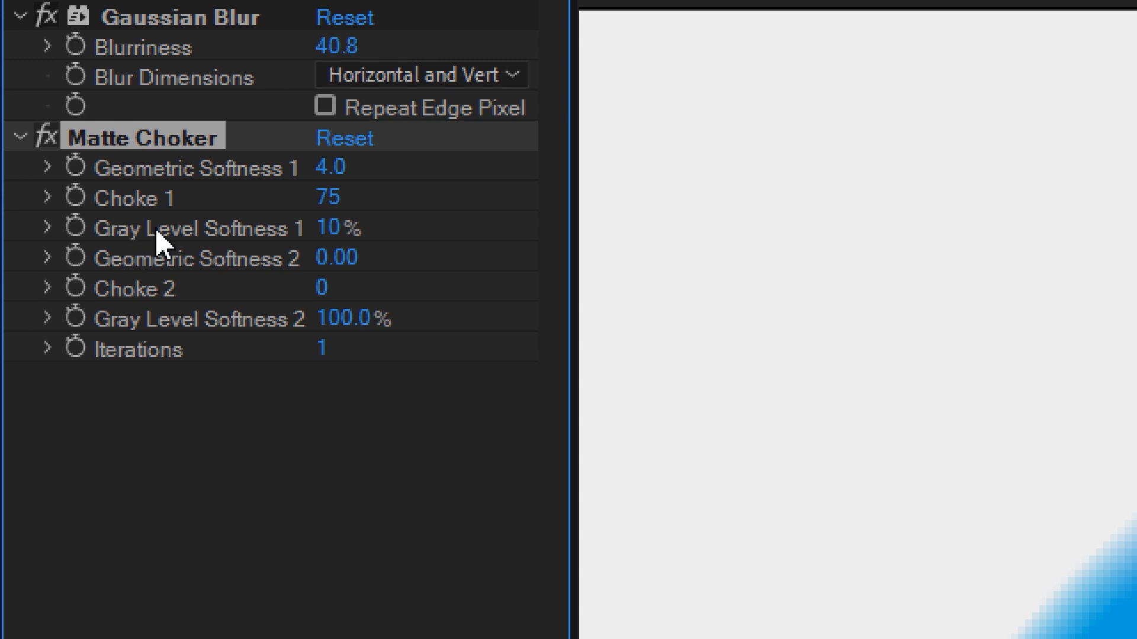
Set the Matte Choker's Gray Level Softness 1 to 2%, after trying 5% and 1%
click(337, 235)
text(5)
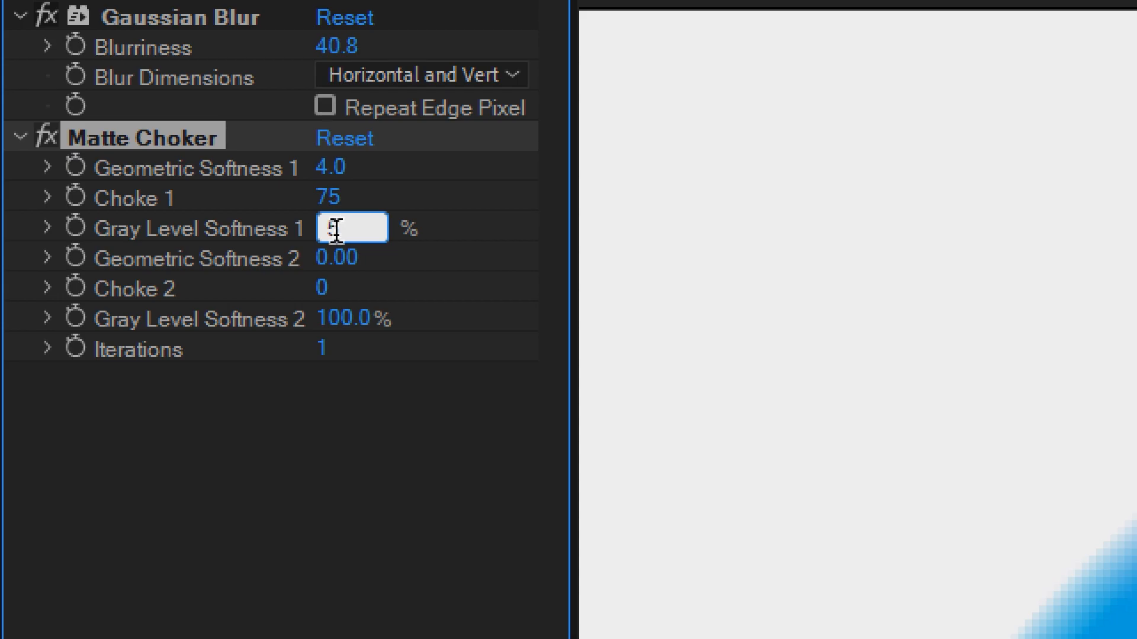
key(Return)
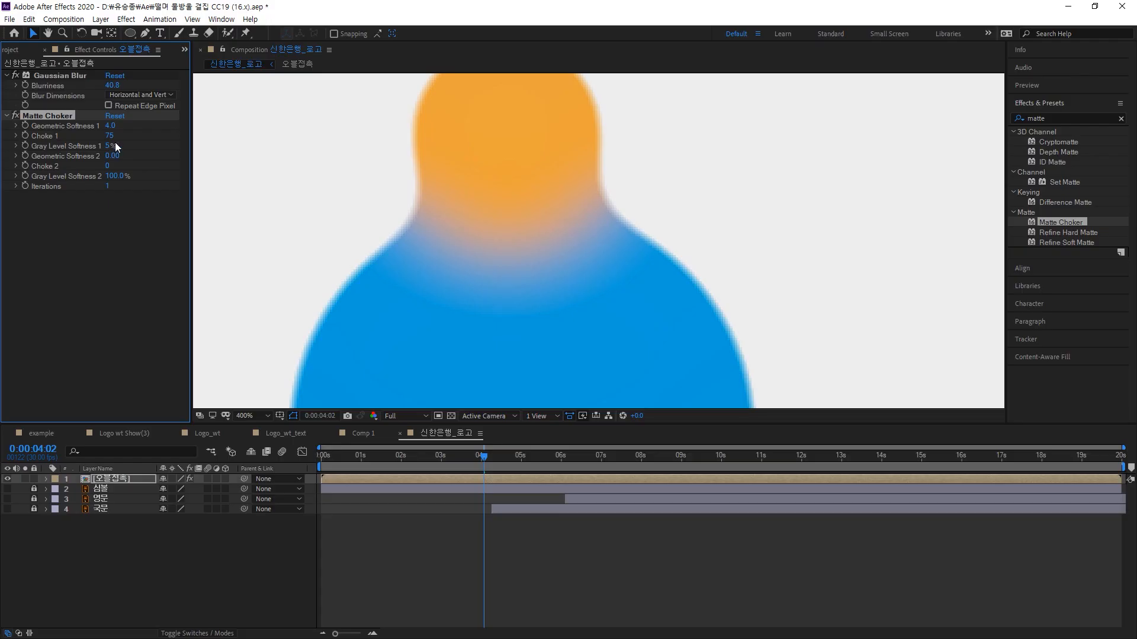
click(108, 147)
text(1)
key(Return)
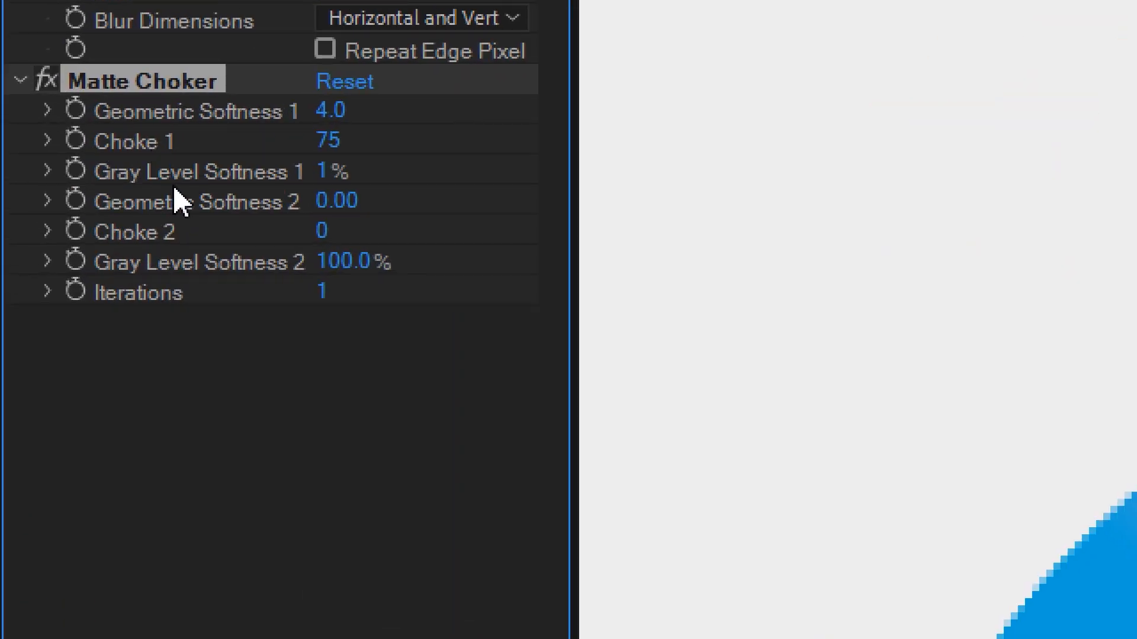
click(326, 173)
text(2)
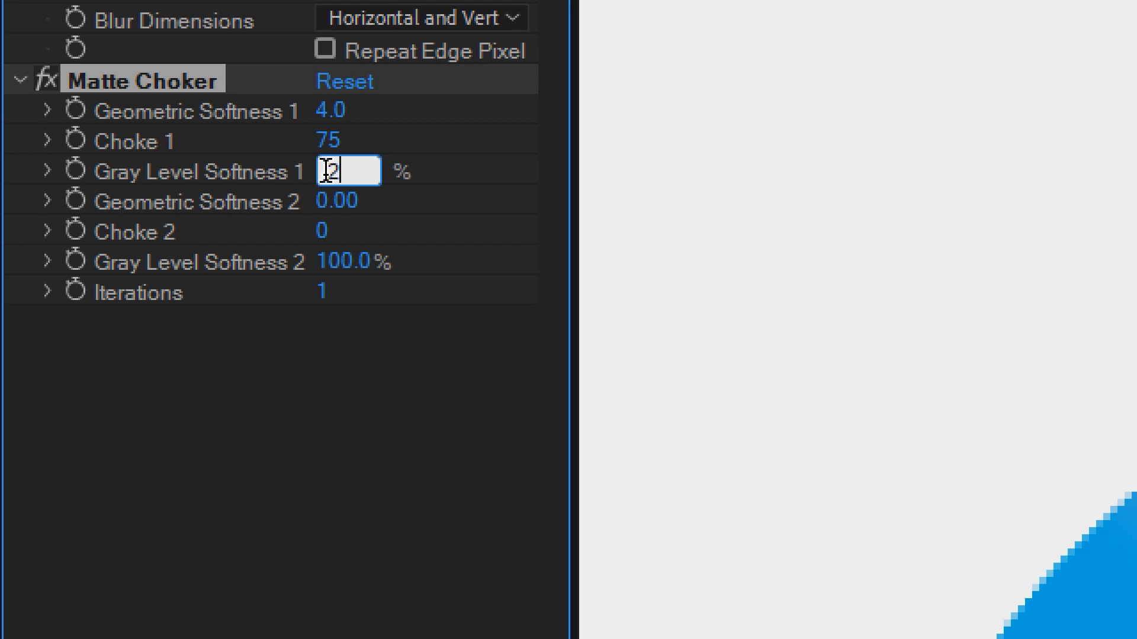
key(Return)
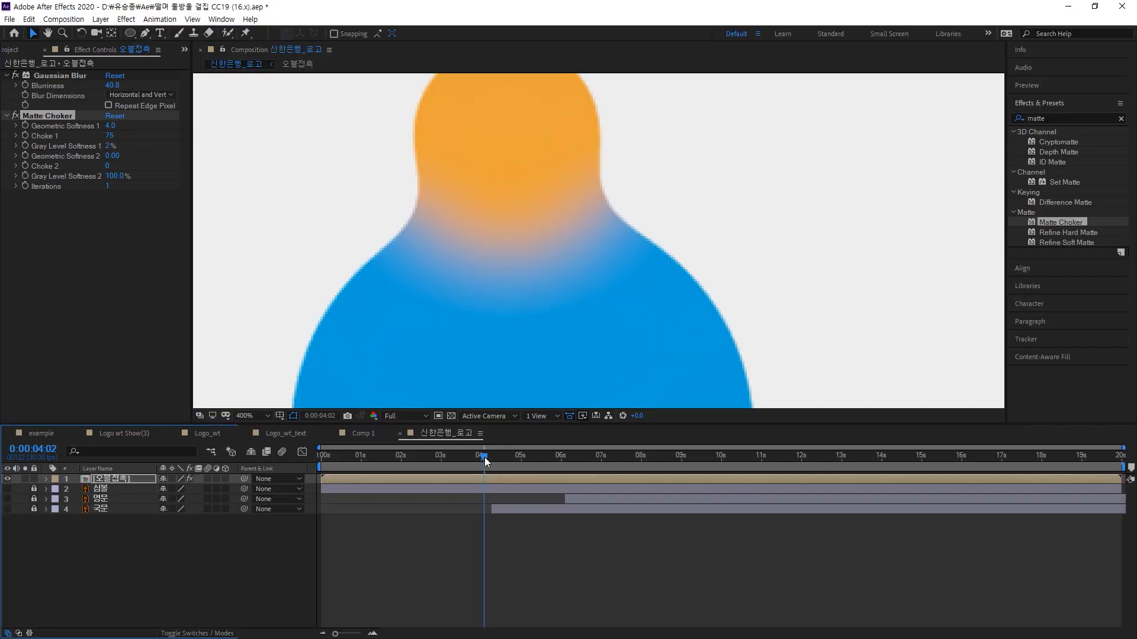
At 0:00:04:14, switch Matte Choker and Gaussian Blur off and on individually to compare their effect on the merging circles
drag(484, 457, 499, 433)
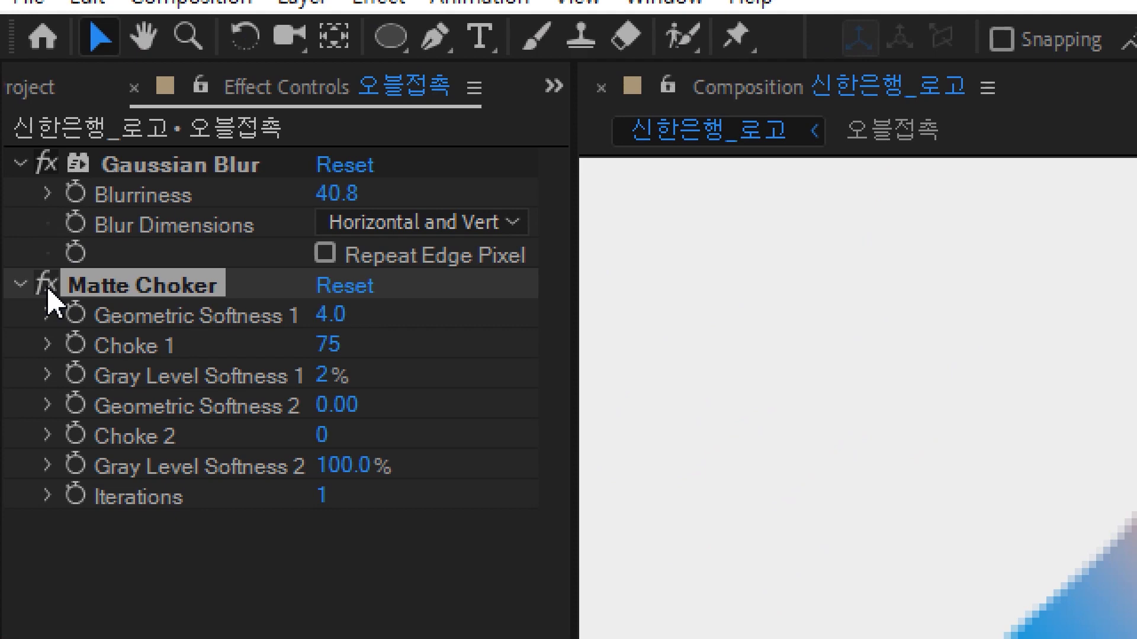
click(48, 289)
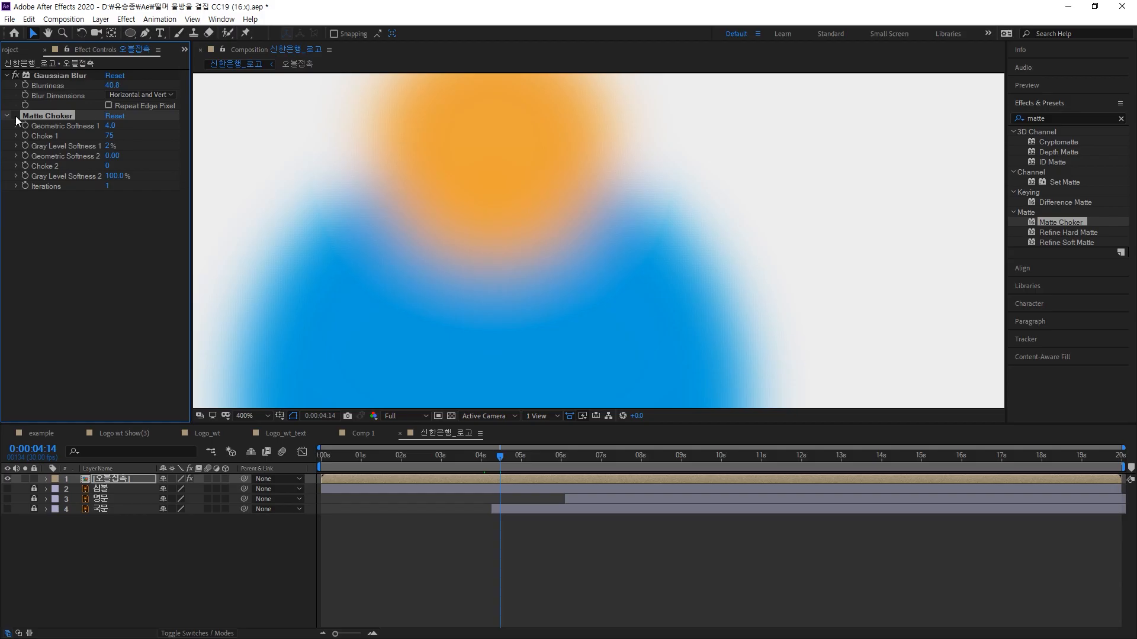
click(16, 117)
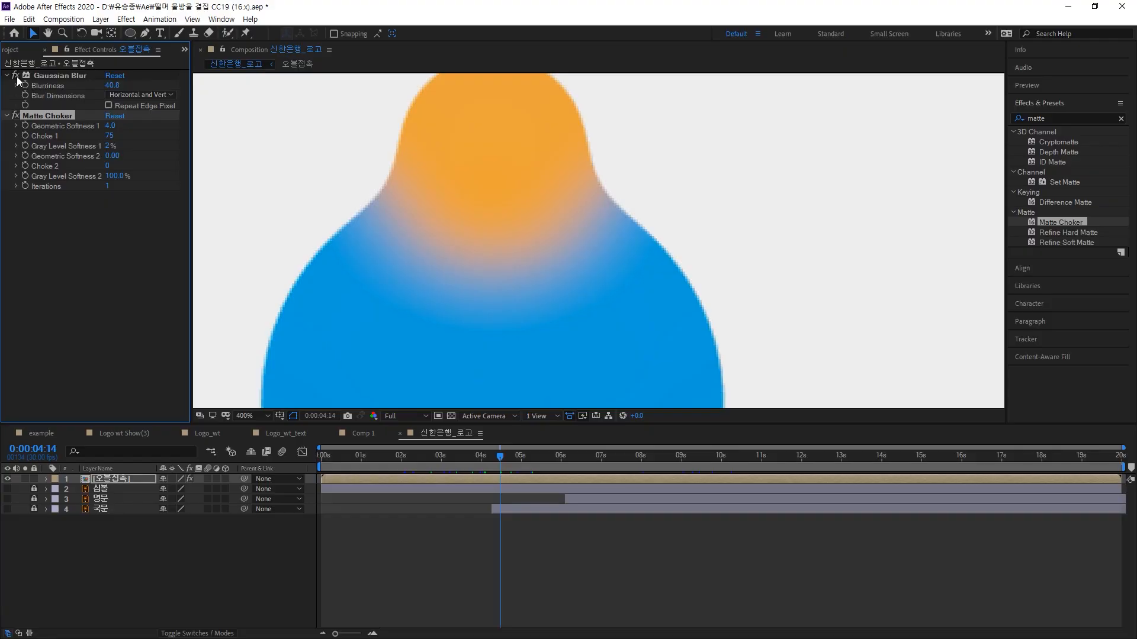
click(50, 81)
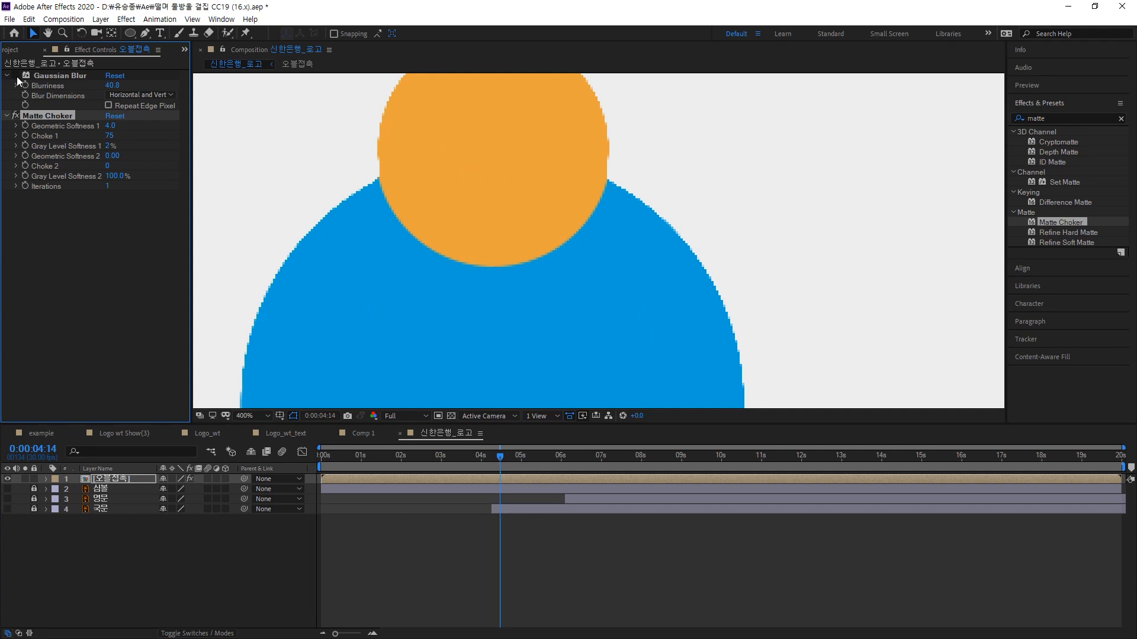
click(16, 76)
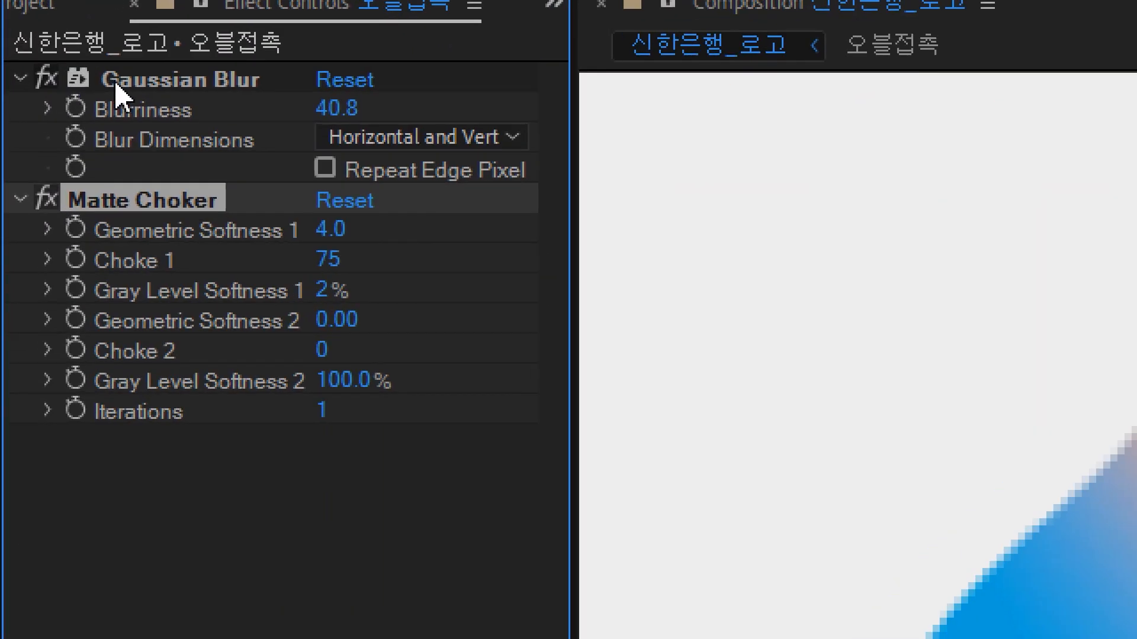
click(116, 84)
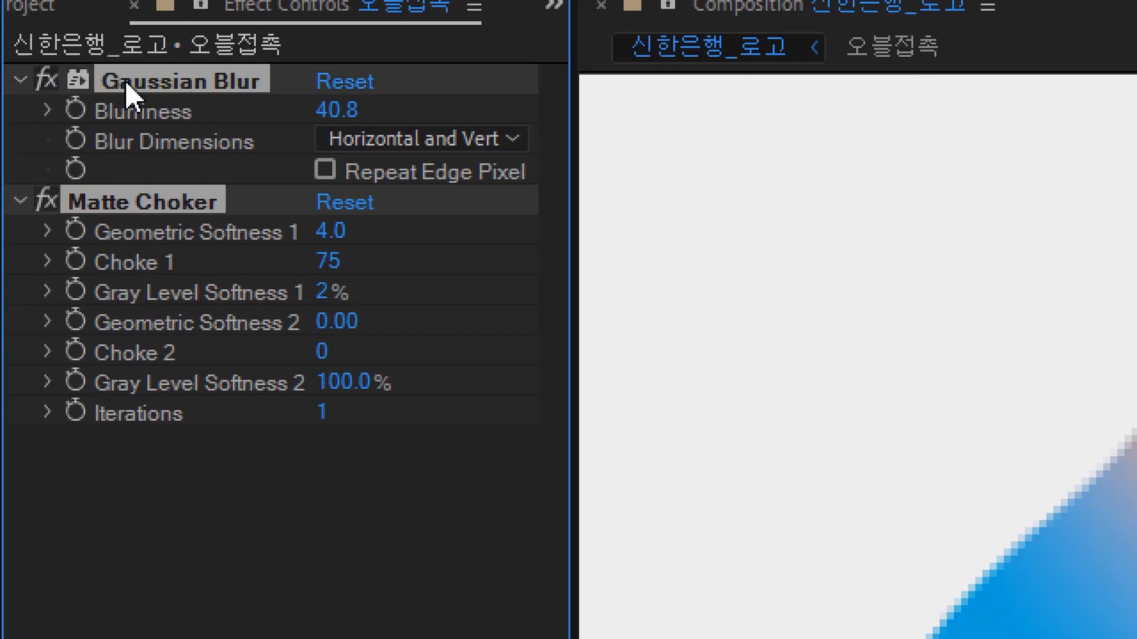
click(149, 211)
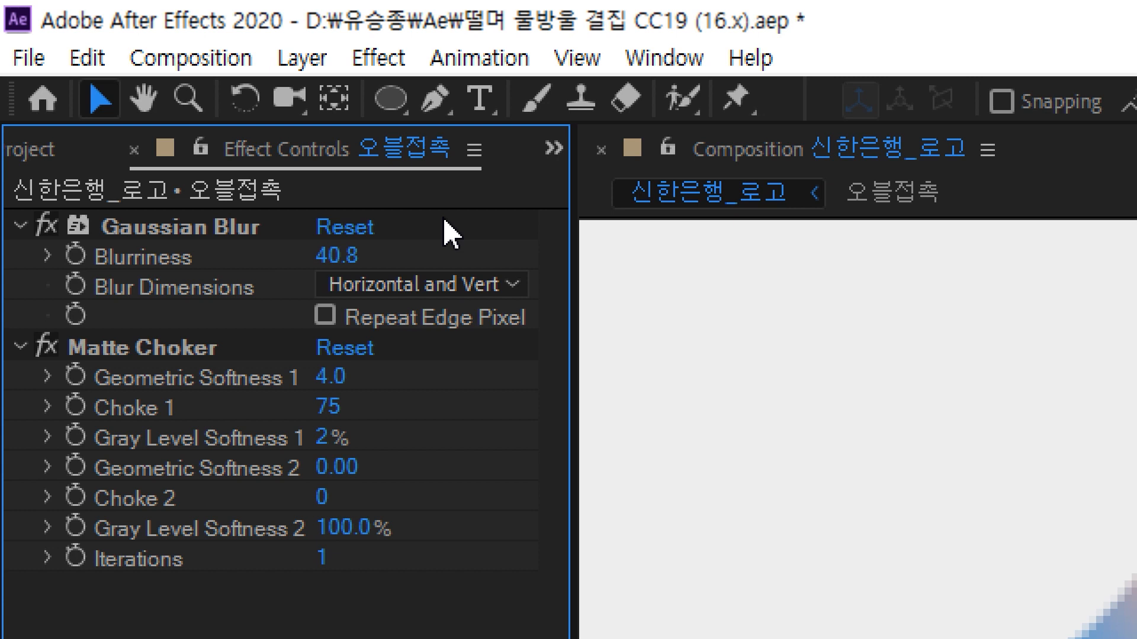
Save the project and scrub the whole composition to 0:00:06:01 to review how the circles merge
key(ctrl+s)
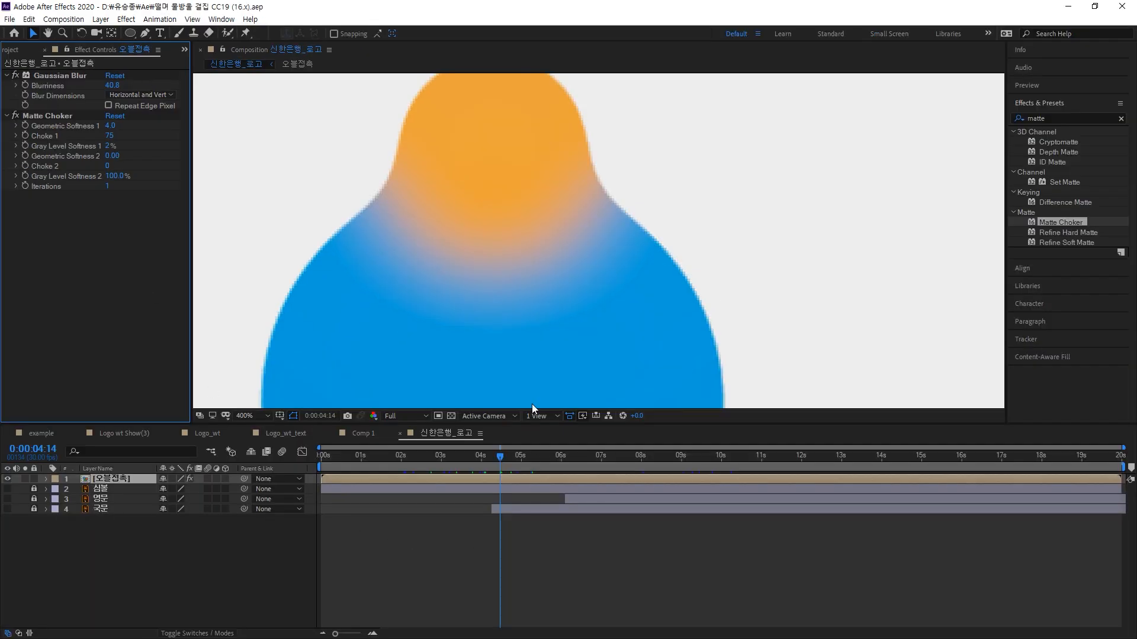
key(shift+slash)
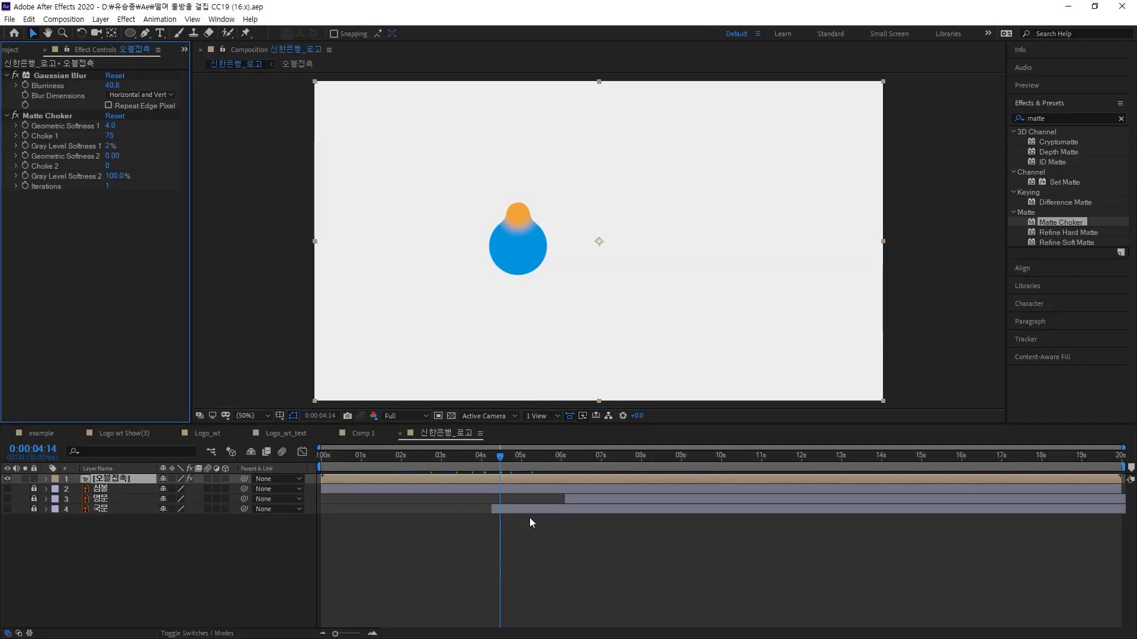
drag(496, 457, 477, 483)
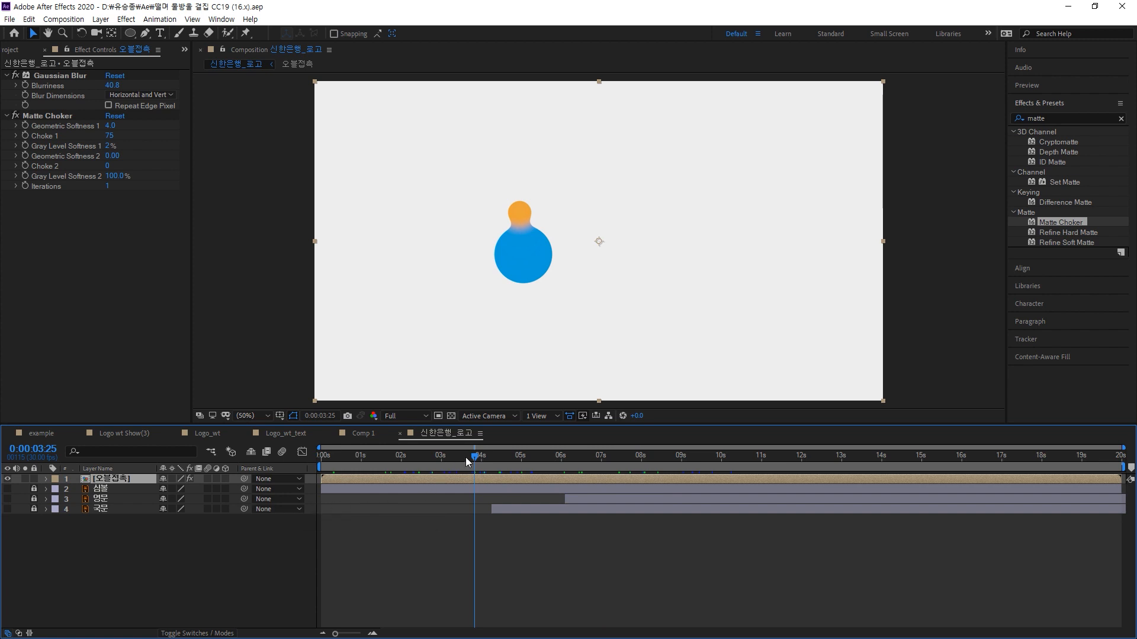
drag(465, 457, 561, 439)
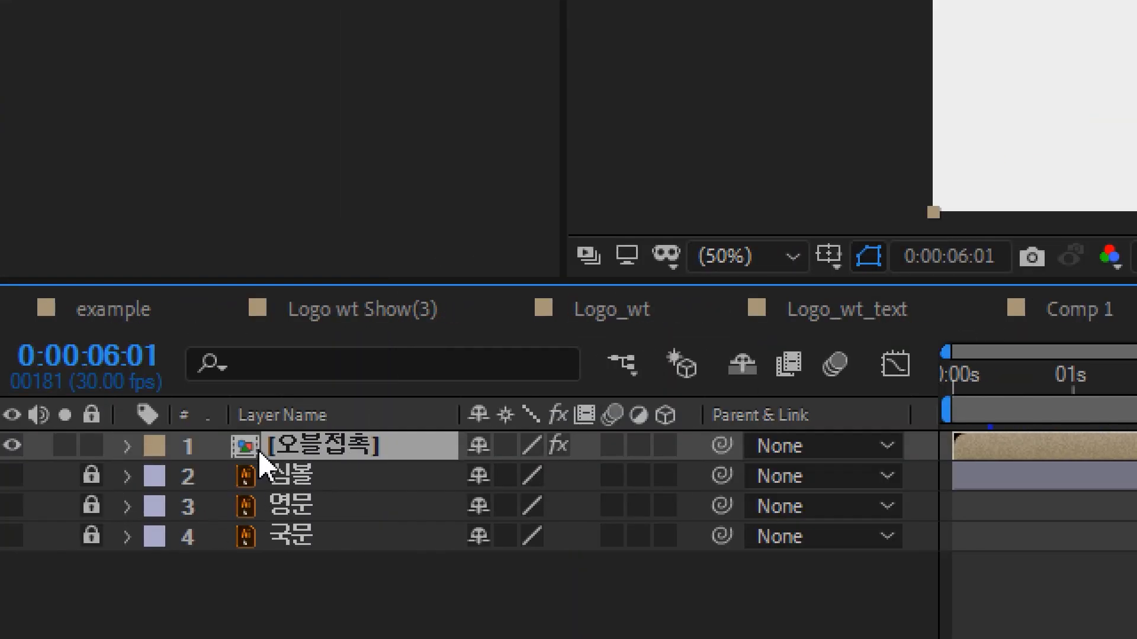
Inside the 오블접촉 pre-comp, shift the second Position keyframes of 원2 and 원1 earlier, to about 0:00:03:20
double_click(984, 447)
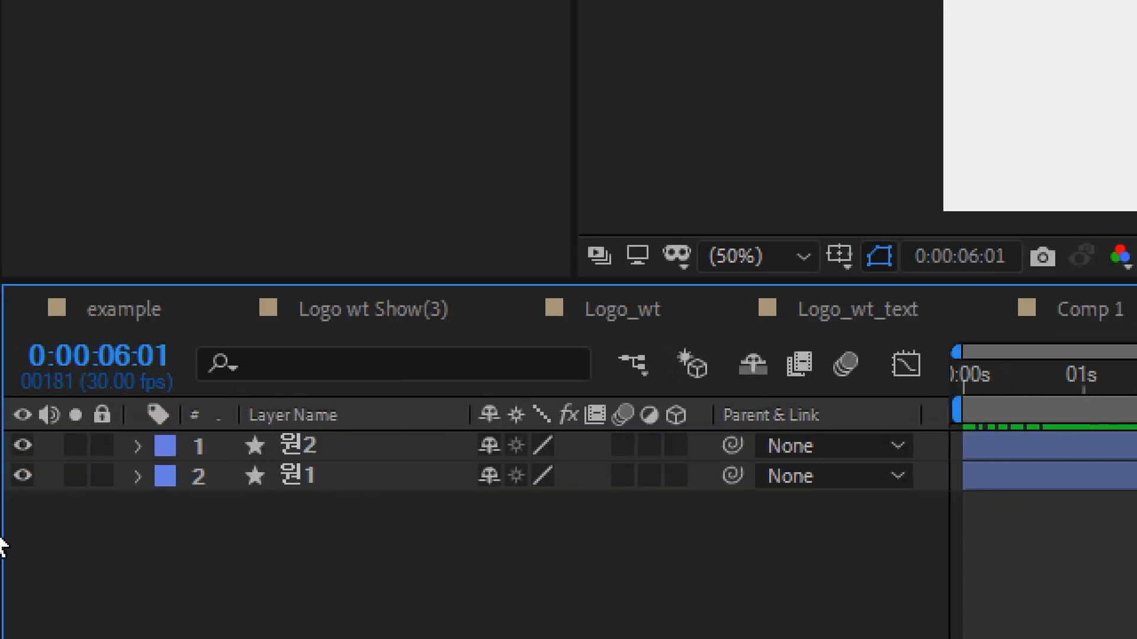
drag(265, 531, 285, 461)
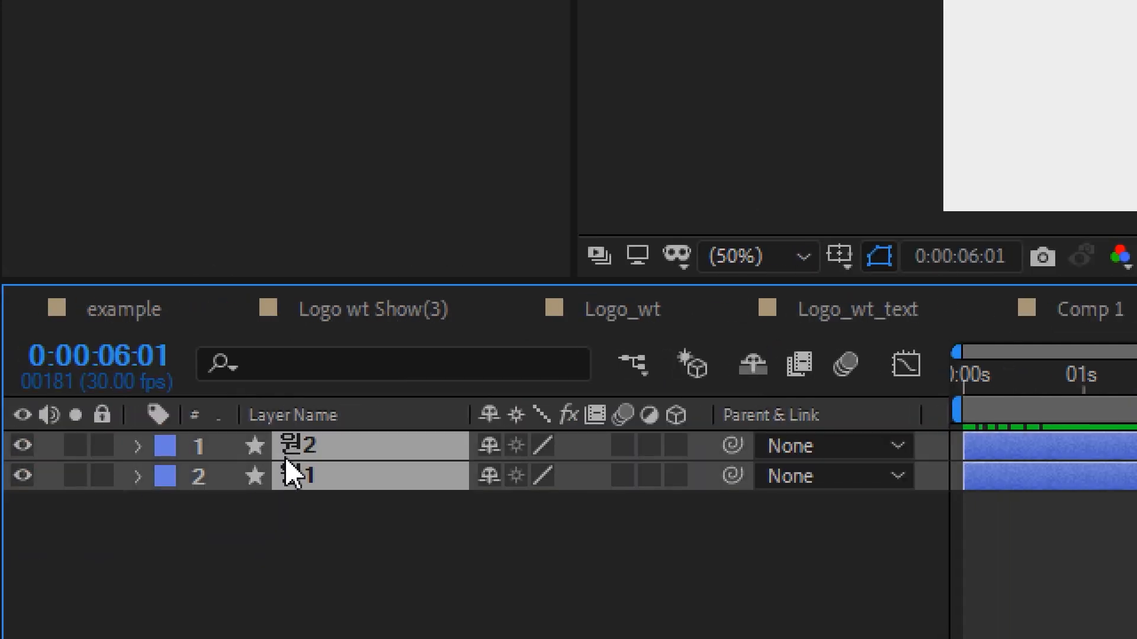
key(p)
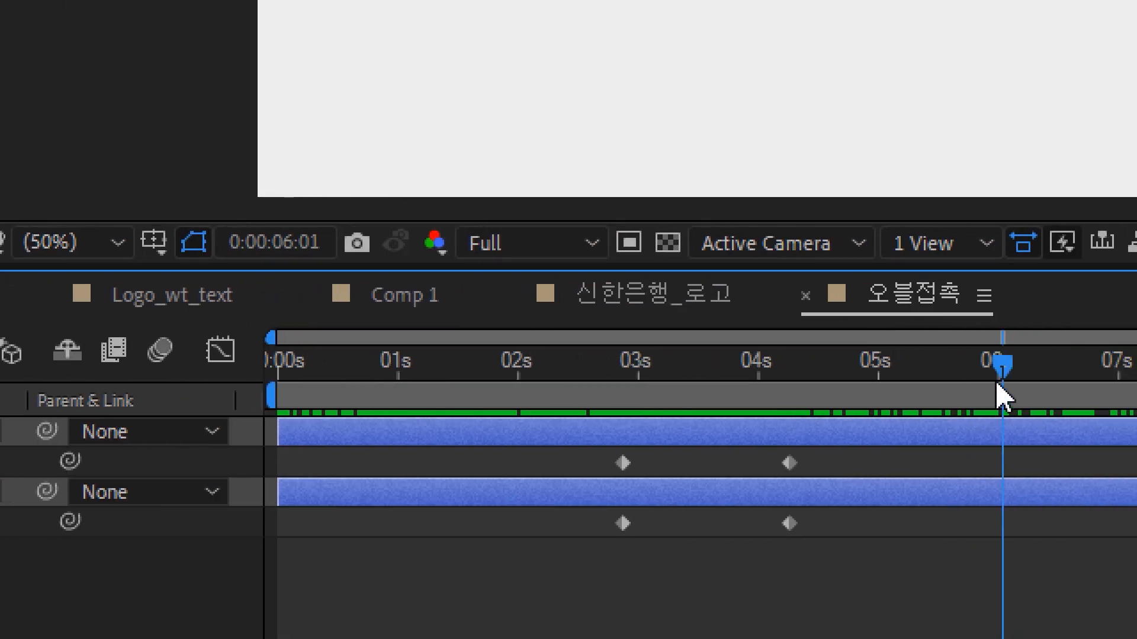
drag(1000, 380, 480, 418)
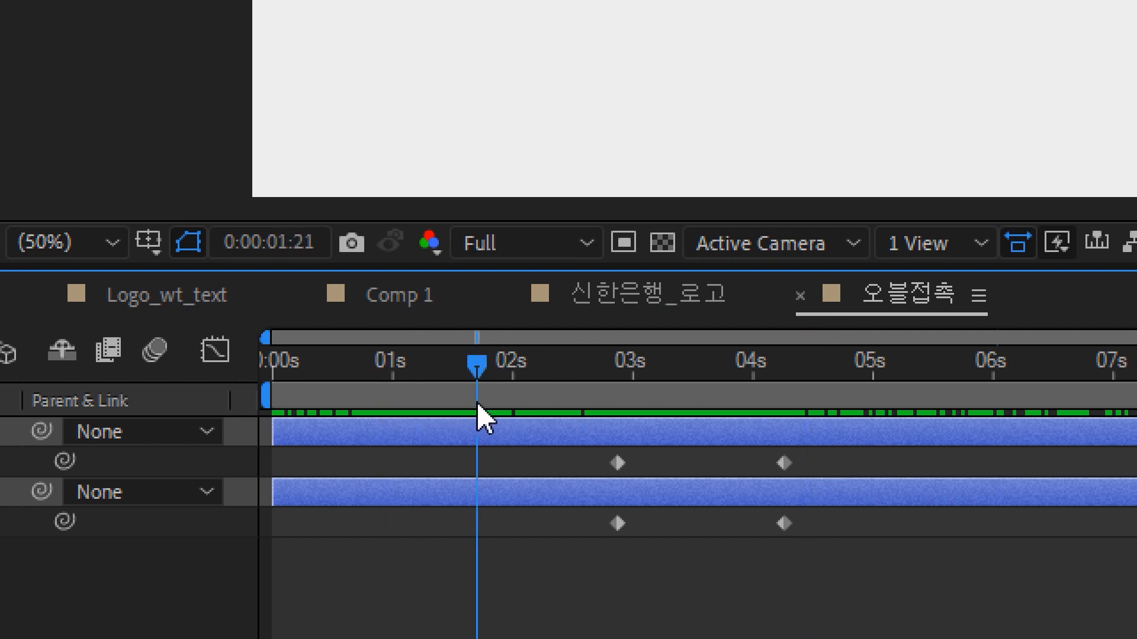
drag(824, 606, 786, 472)
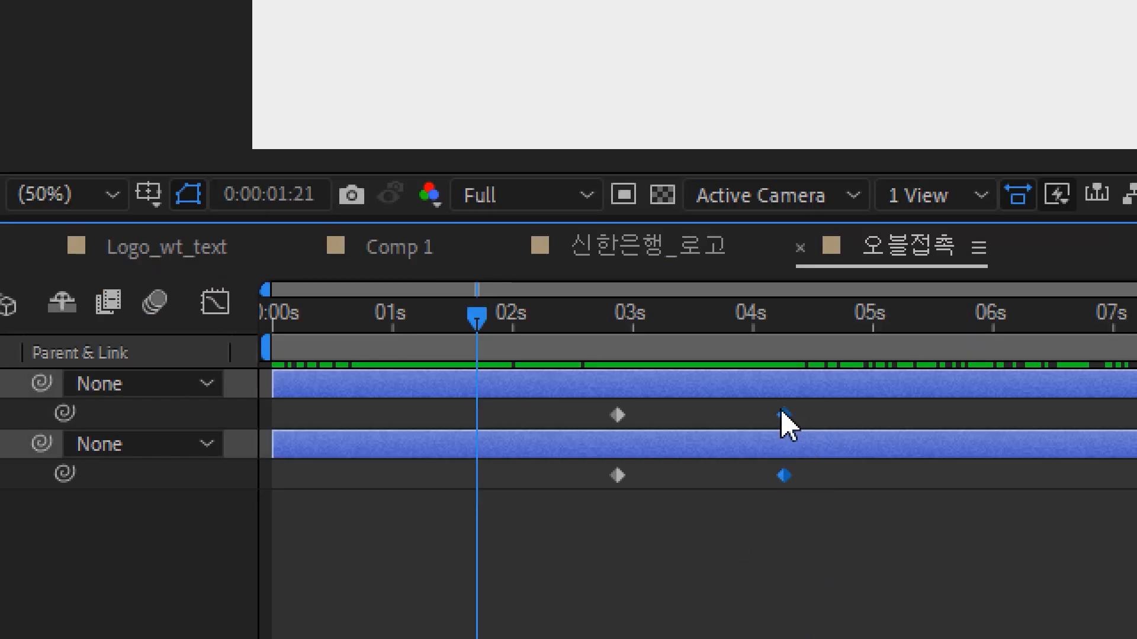
drag(782, 413, 713, 415)
Review the wiggling motion through 0:00:12:05, and add Position keyframes to 원2 and 원1 at 0:00:05:23
click(614, 313)
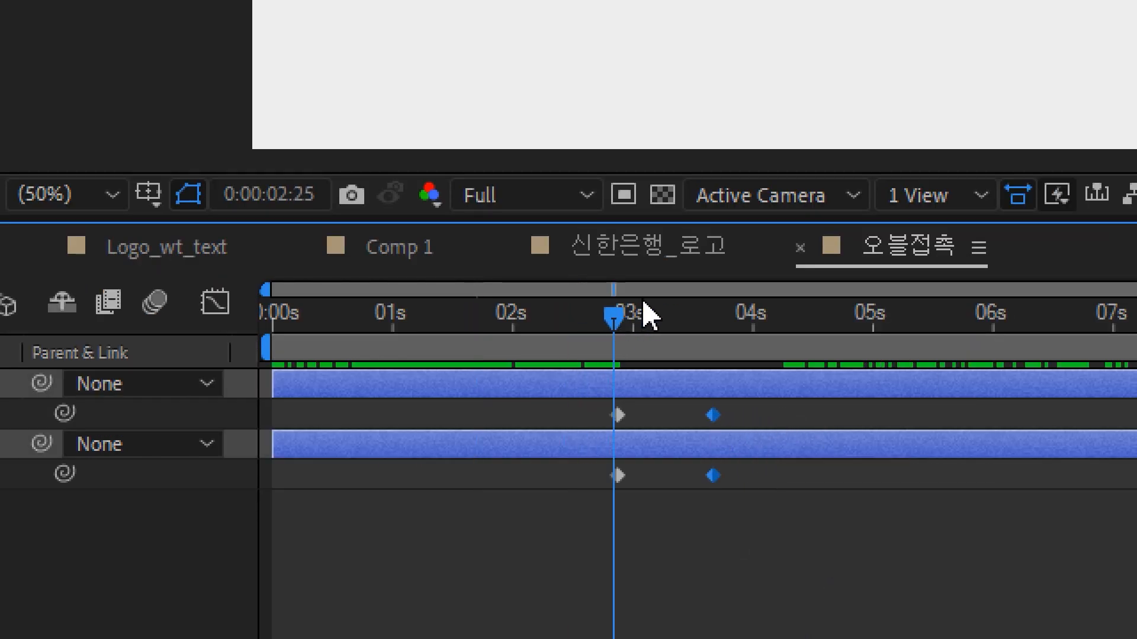
drag(646, 305, 1136, 274)
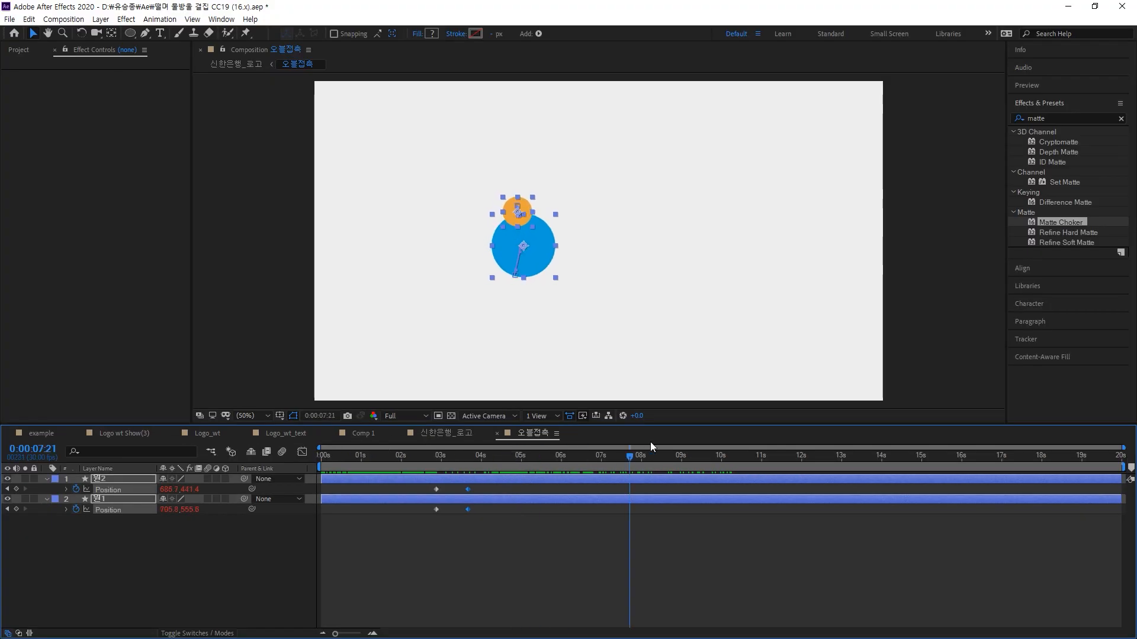
drag(650, 446, 721, 444)
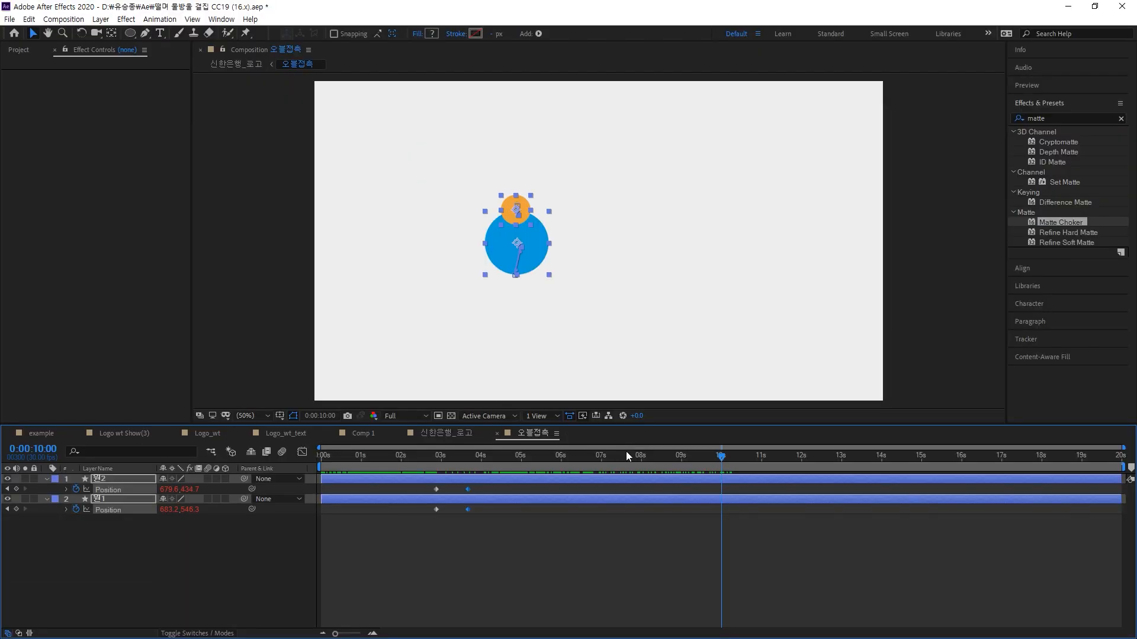
drag(723, 459, 810, 452)
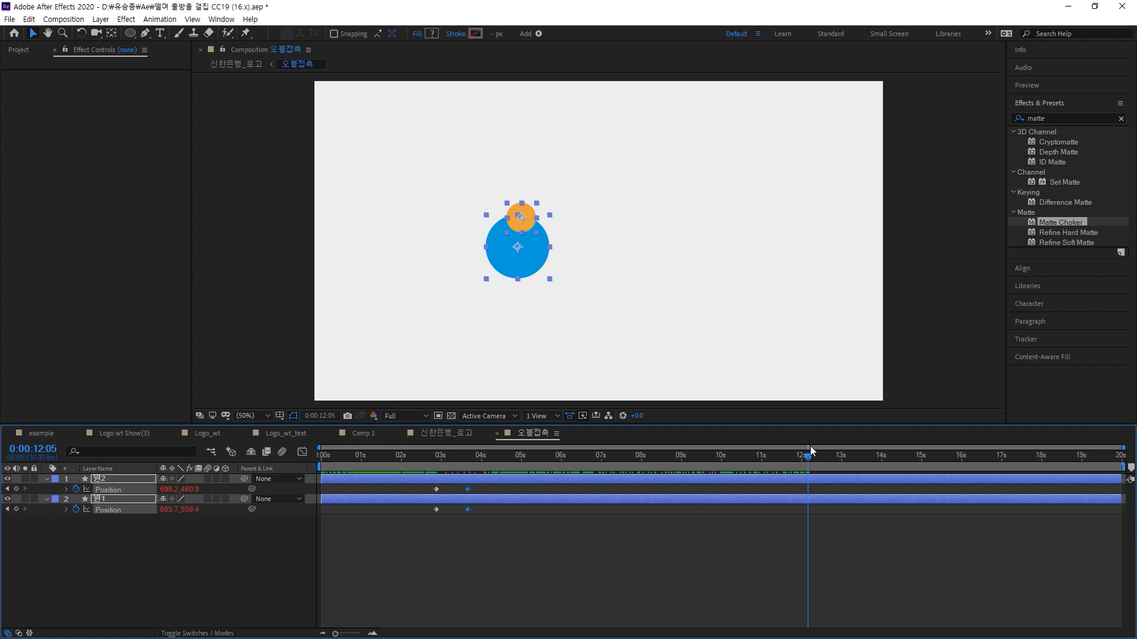
drag(809, 446, 556, 449)
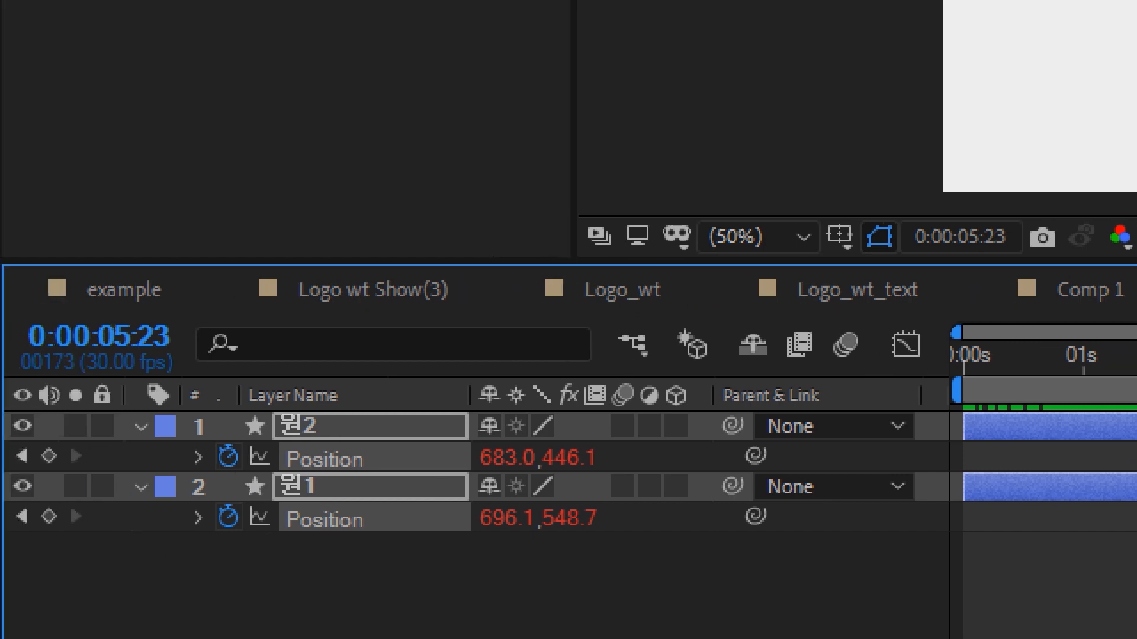
click(49, 457)
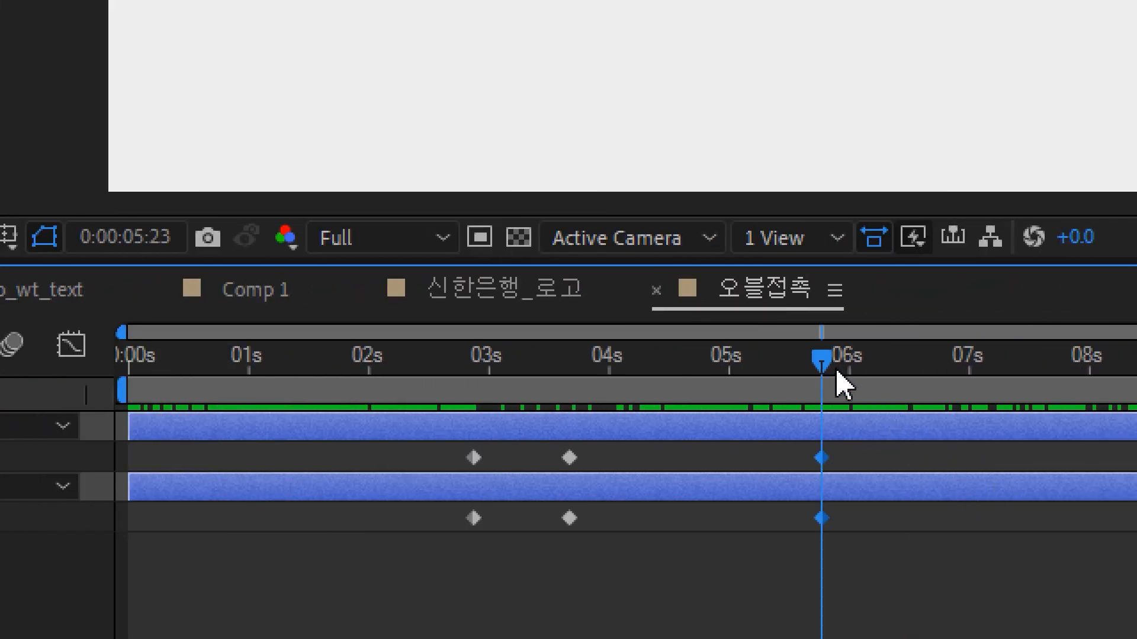
At 0:00:06:19, move the orange circle down so that it lies inside the upper part of the blue circle
drag(822, 365, 928, 392)
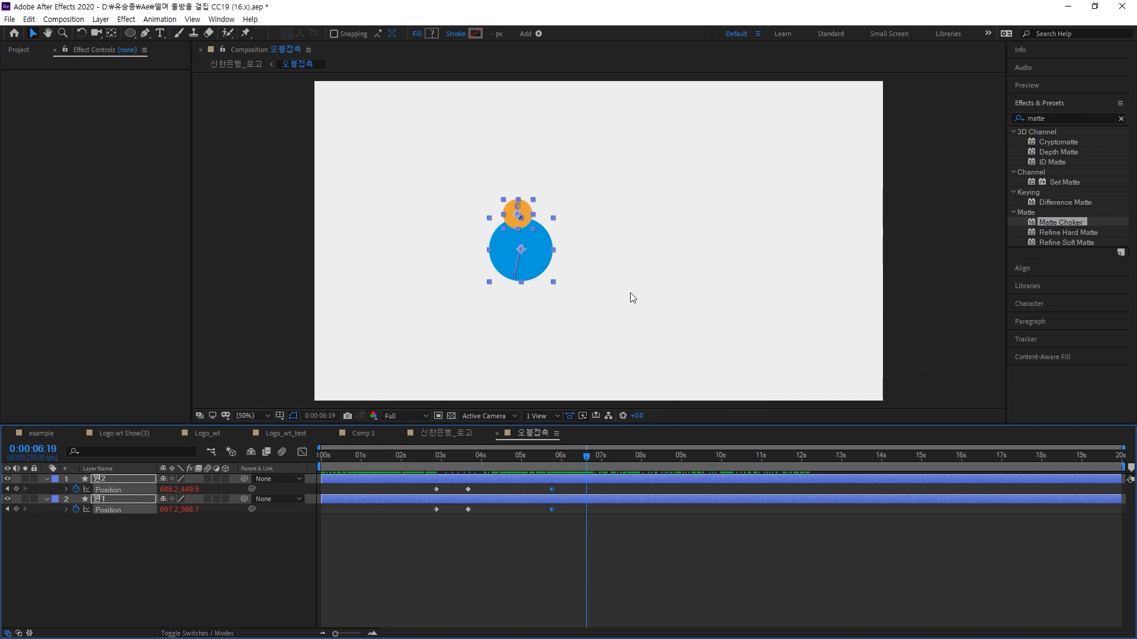
click(631, 294)
drag(524, 219, 524, 241)
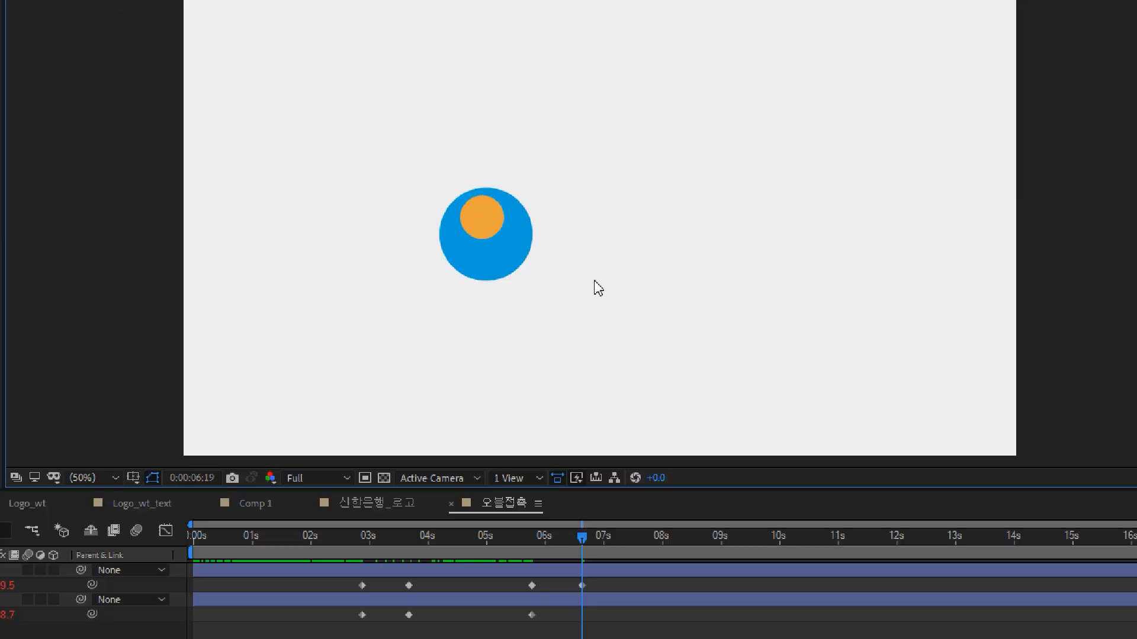
Align the horizontal centres of the orange and blue circles to each other
drag(593, 279, 469, 220)
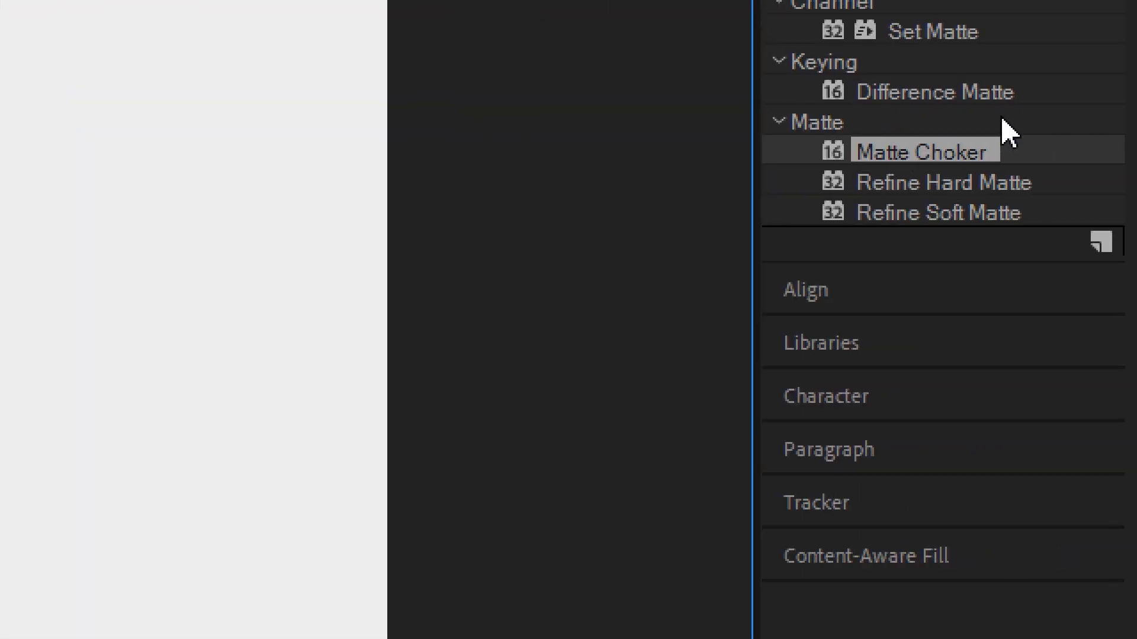
click(886, 305)
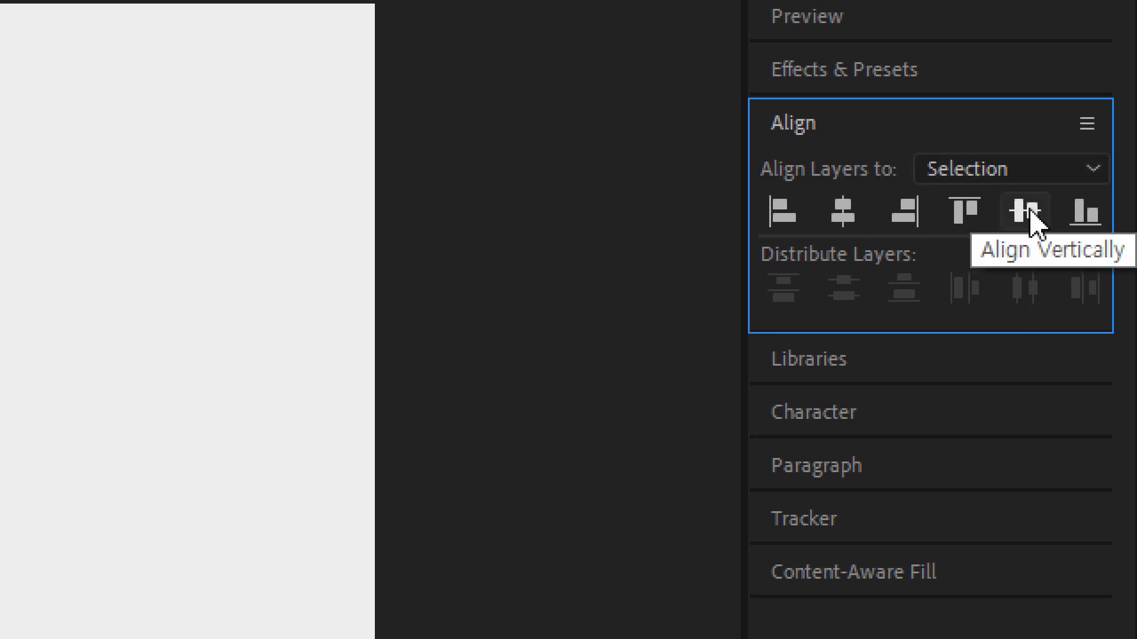
click(849, 224)
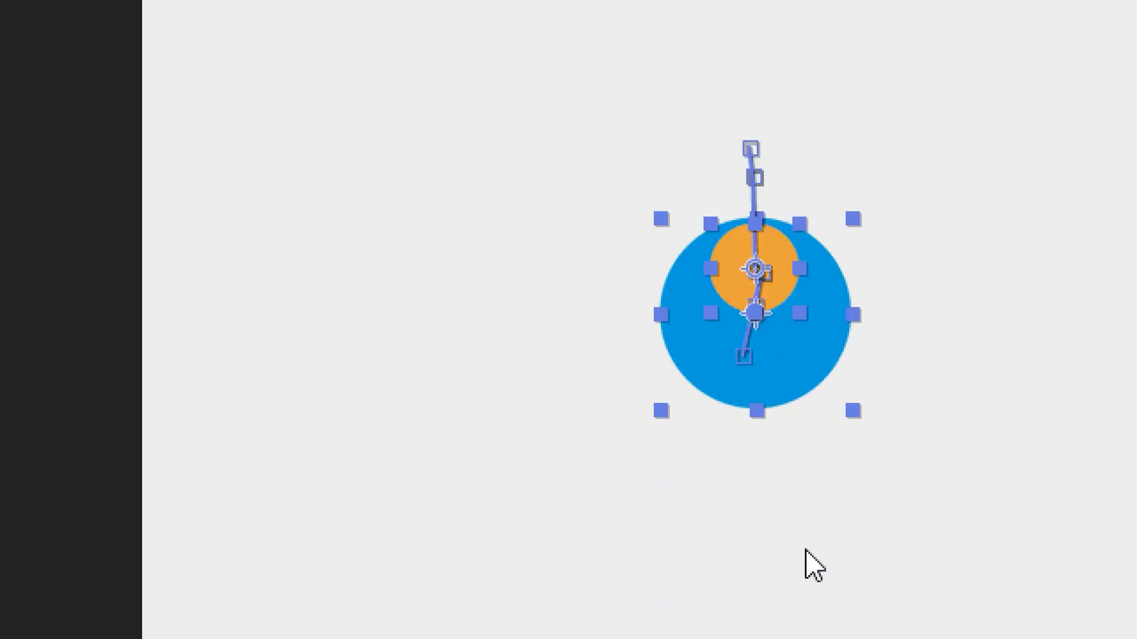
click(980, 348)
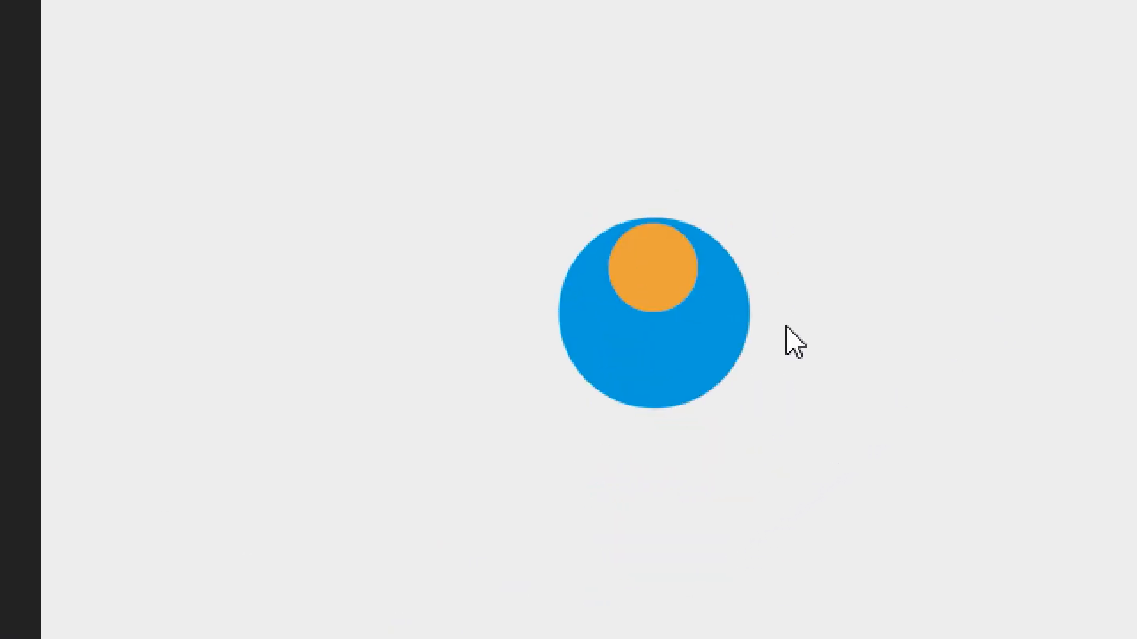
Move the orange circle further down to near the blue circle's centre, at about 691.5, 601.7
click(791, 283)
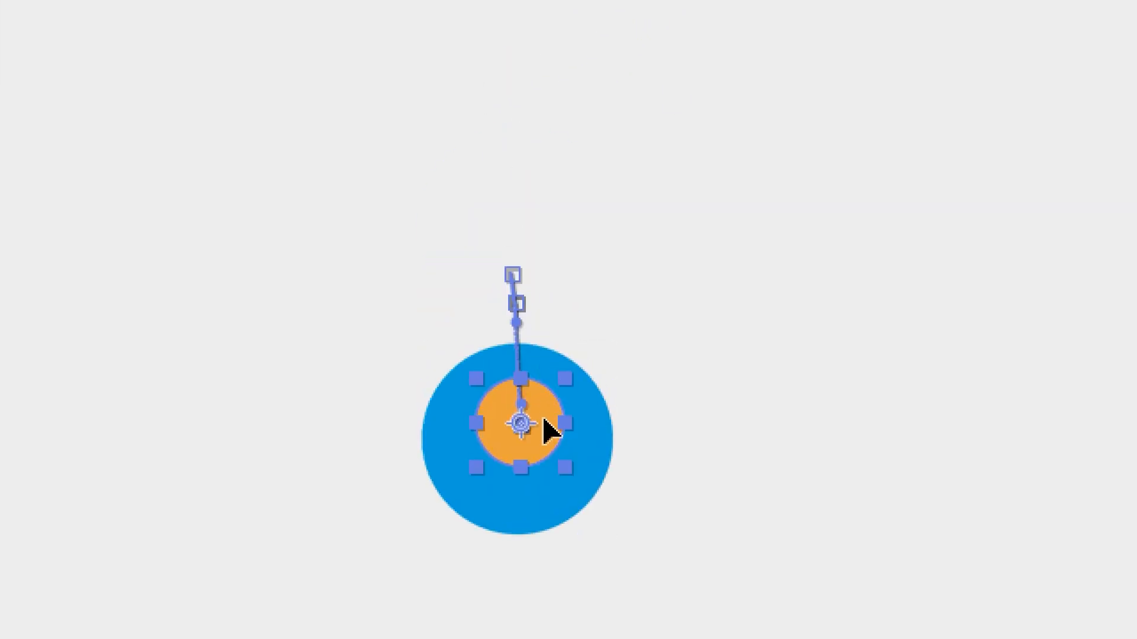
mouse_move(543, 419)
mouse_down()
mouse_move(542, 441)
mouse_move(542, 431)
mouse_up()
click(725, 424)
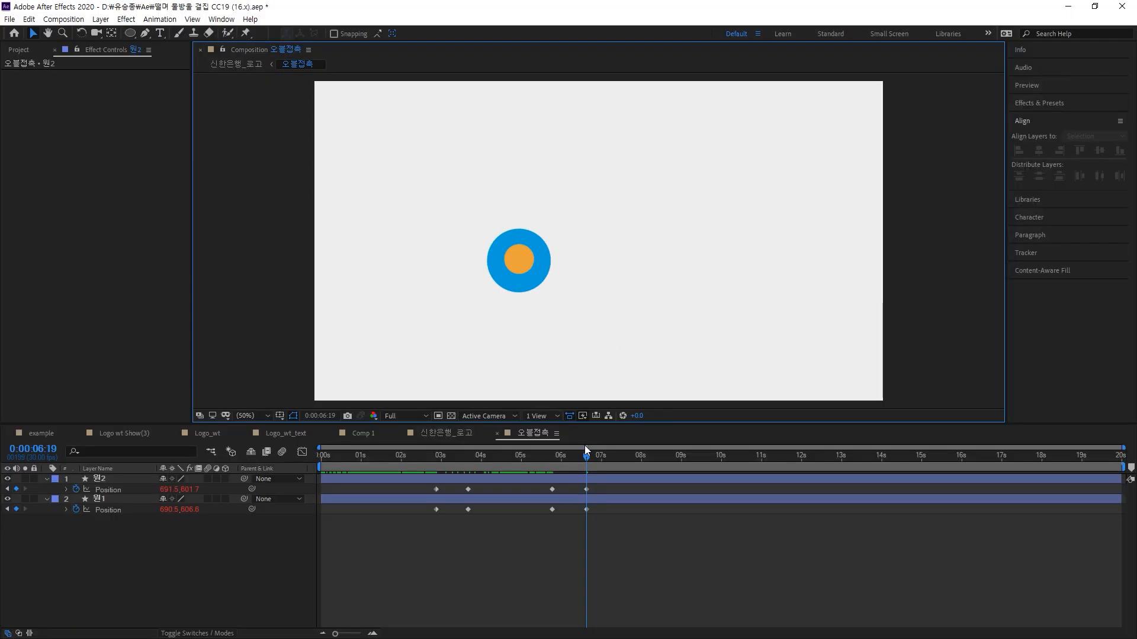
Shift the last two pairs of Position keyframes on 원2 and 원1 to about 0:00:06:16 and 0:00:07:26
drag(585, 454, 555, 459)
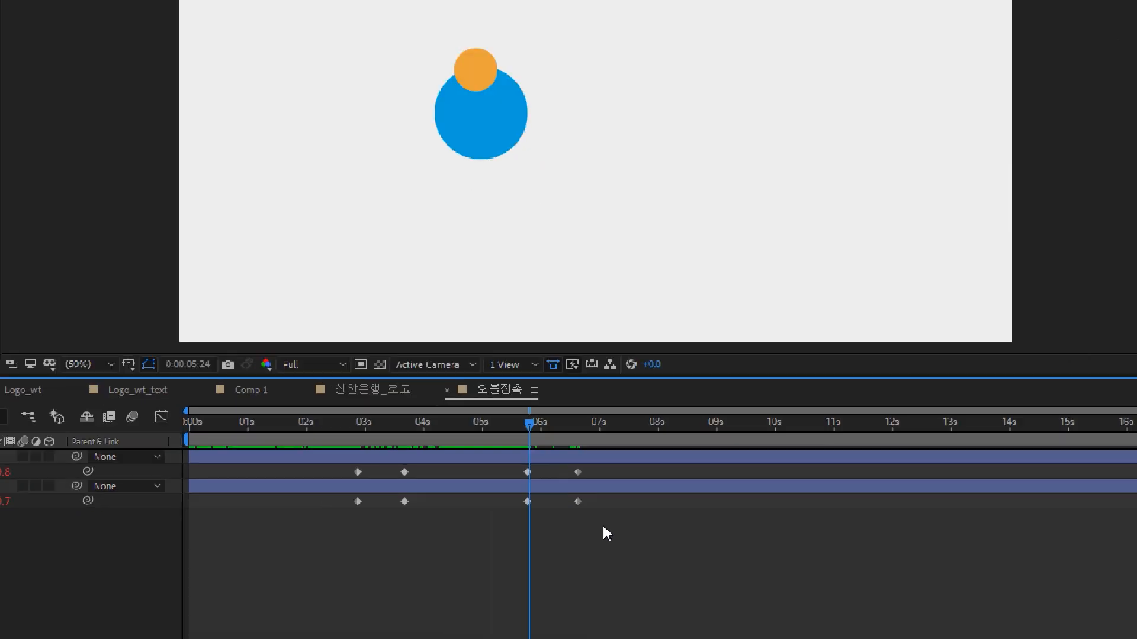
drag(603, 525, 554, 492)
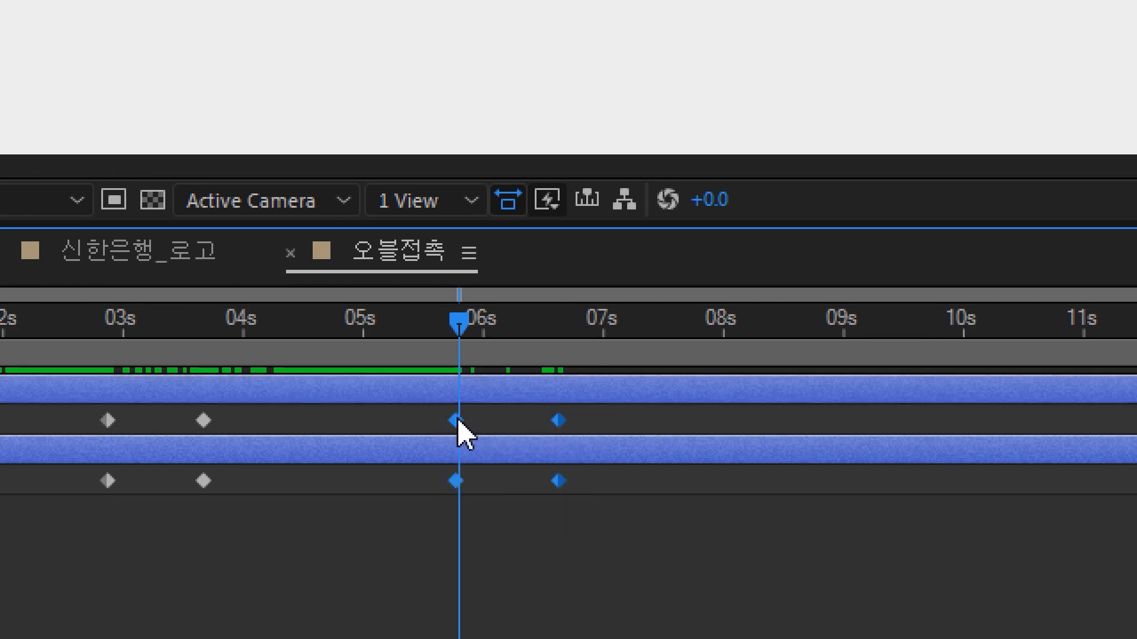
drag(459, 422, 552, 421)
drag(662, 535, 704, 421)
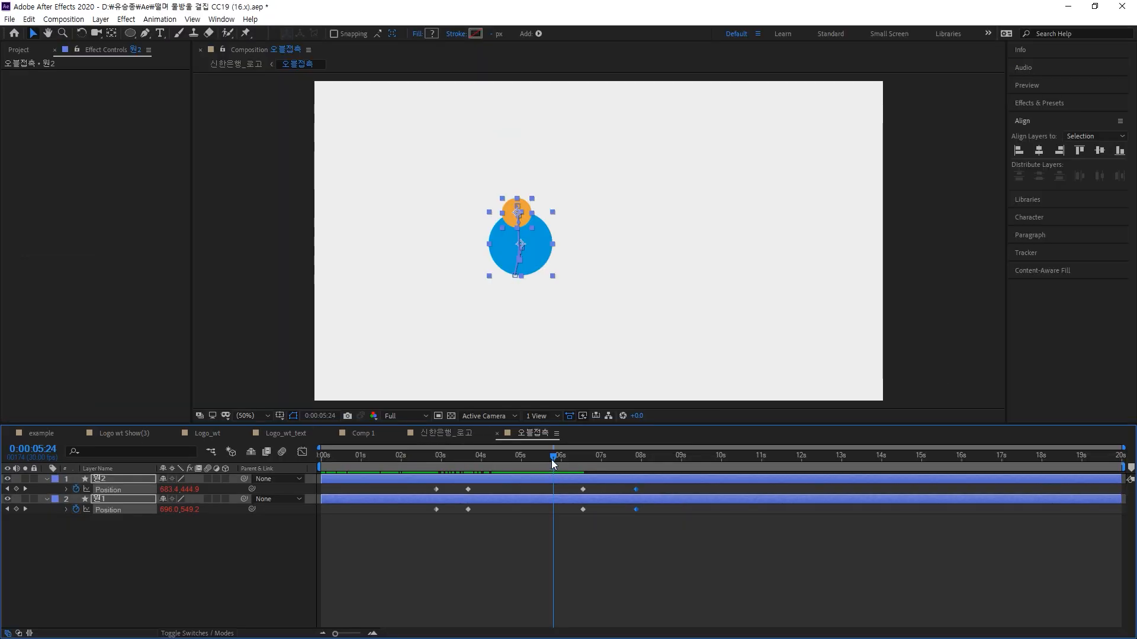
Review the slower merge, then add Scale keyframes to 원2 and 원1 at 0:00:07:06
drag(551, 459, 631, 457)
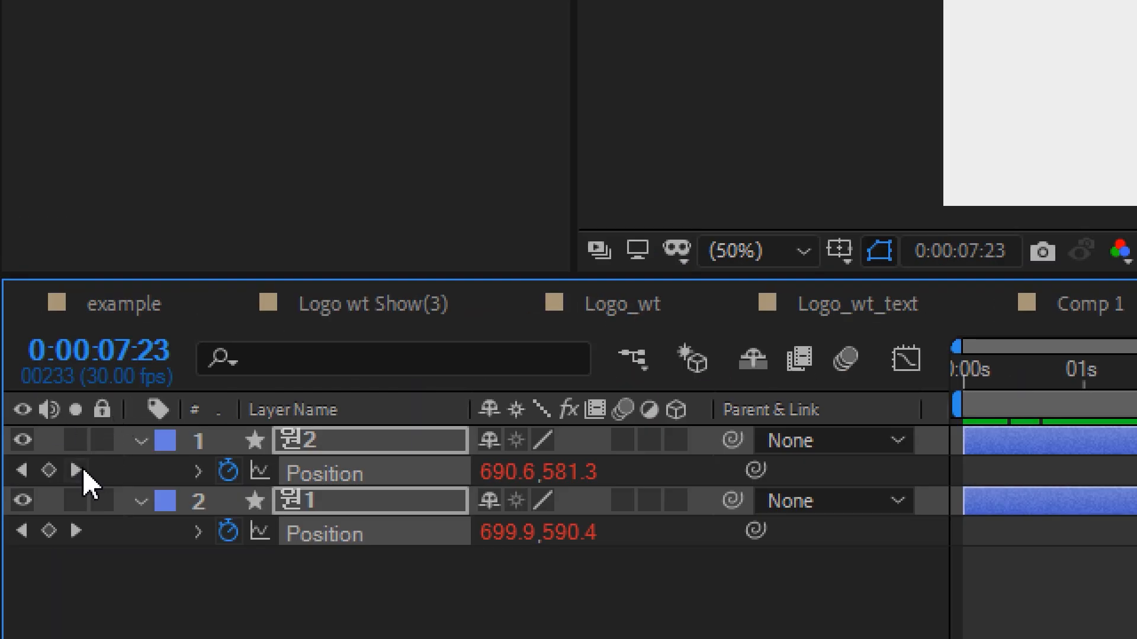
click(81, 471)
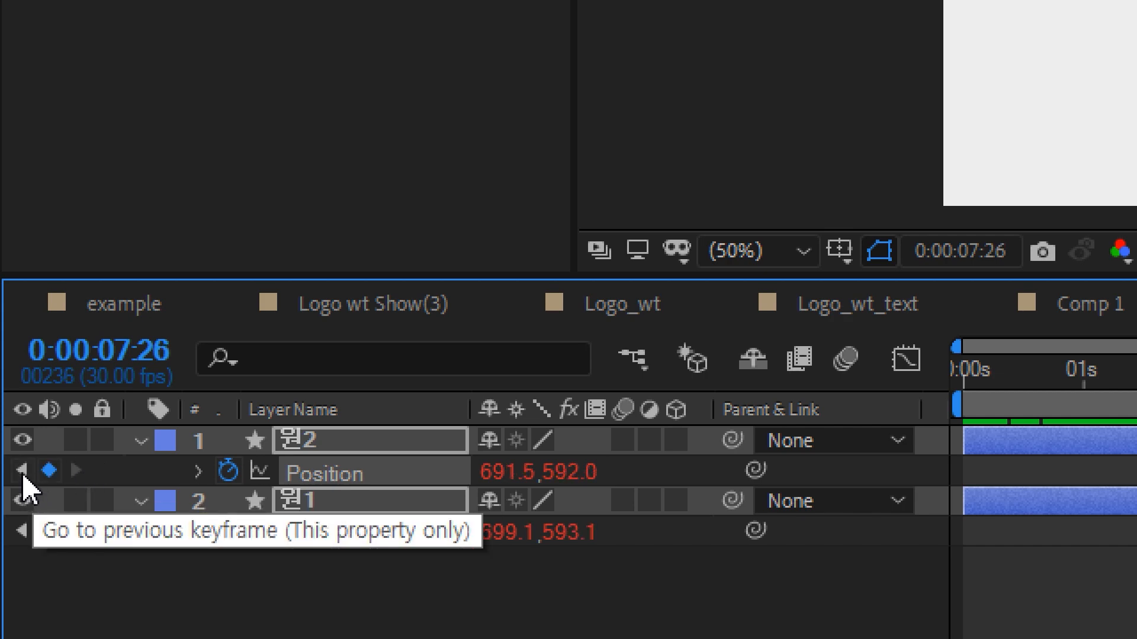
click(22, 471)
click(75, 471)
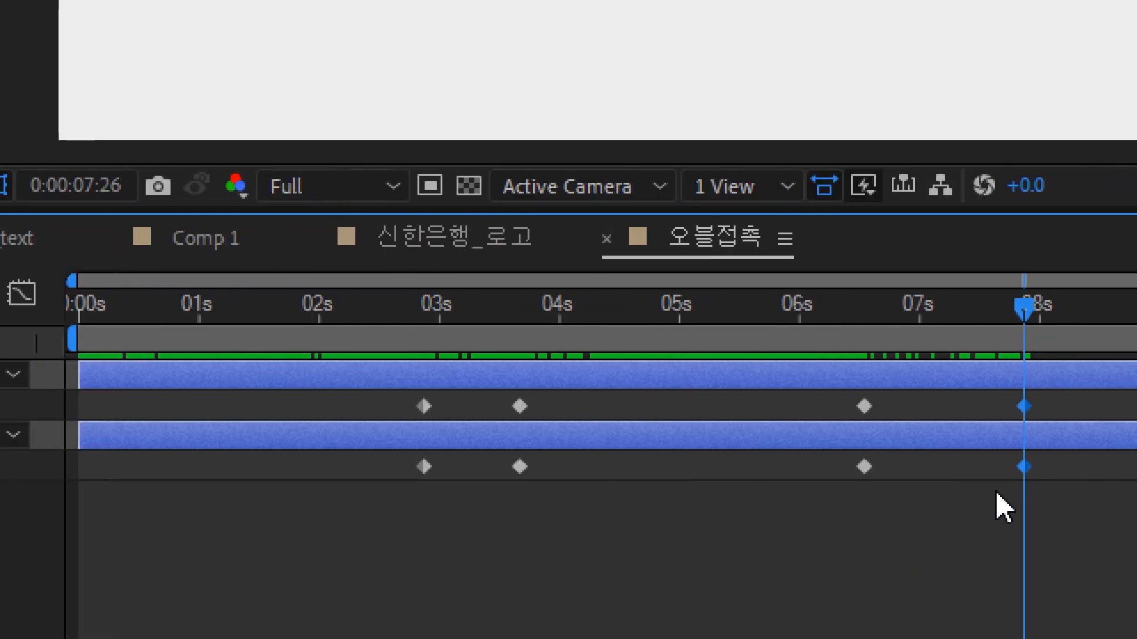
click(1016, 303)
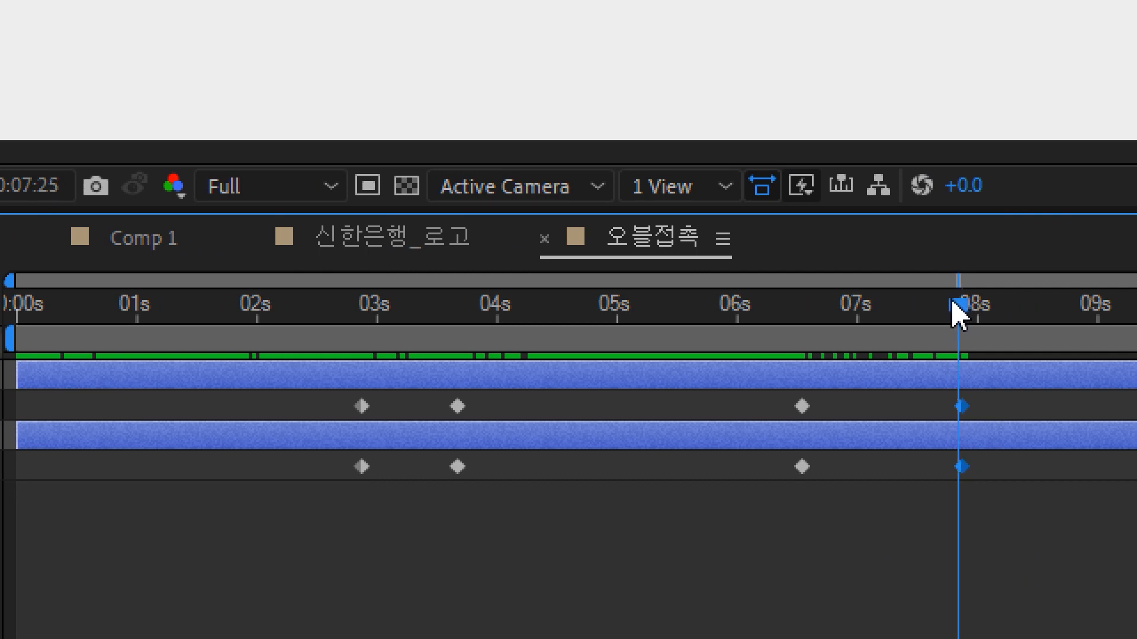
drag(951, 300, 877, 310)
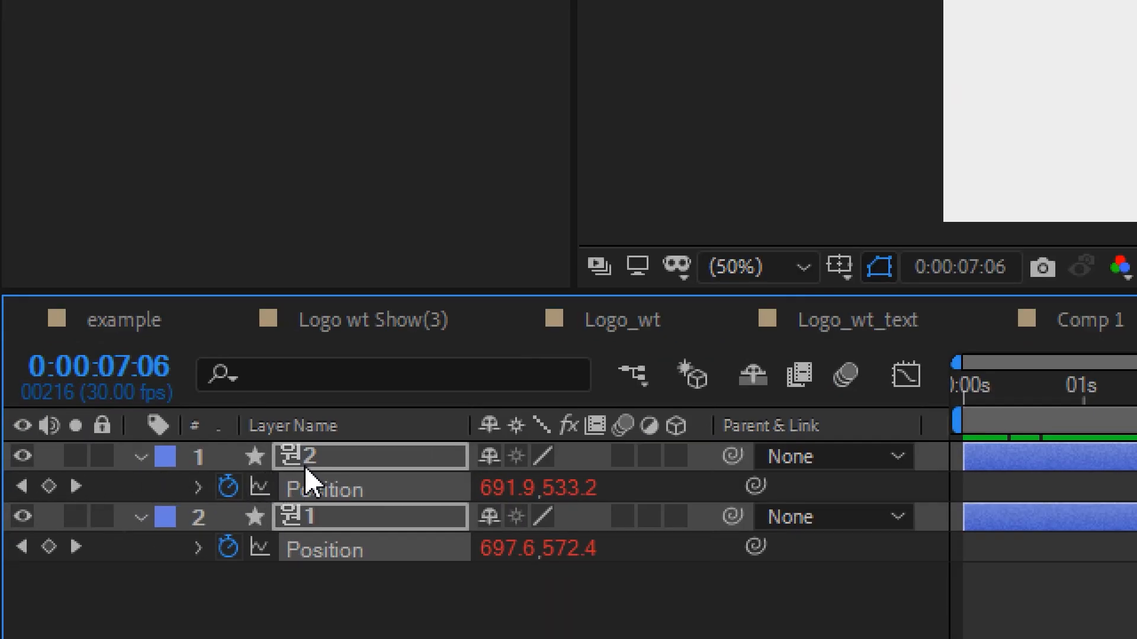
click(322, 459)
key(s)
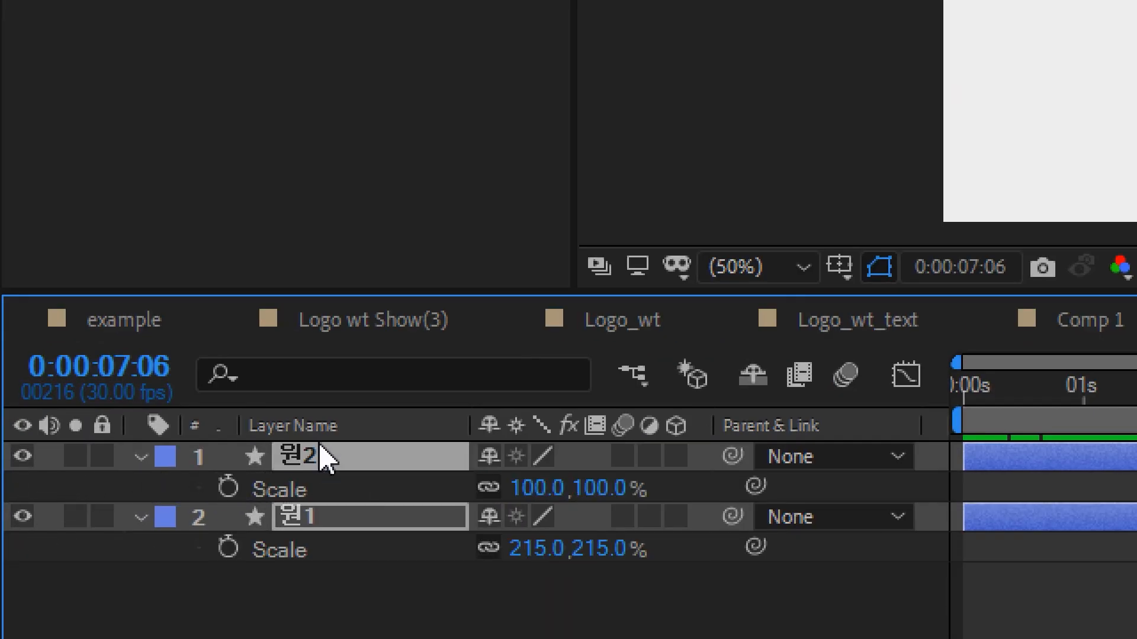
click(229, 488)
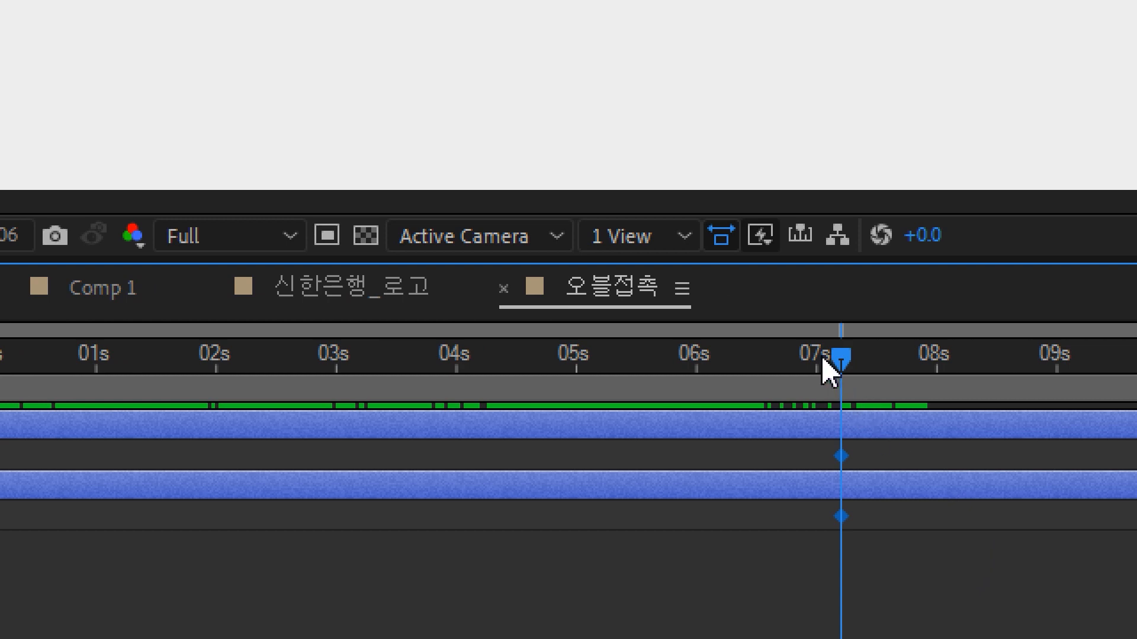
At 0:00:07:26, enlarge 원2 to 282% and 원1 to 397% scale, and display their Position keyframes alongside Scale
drag(840, 356, 920, 370)
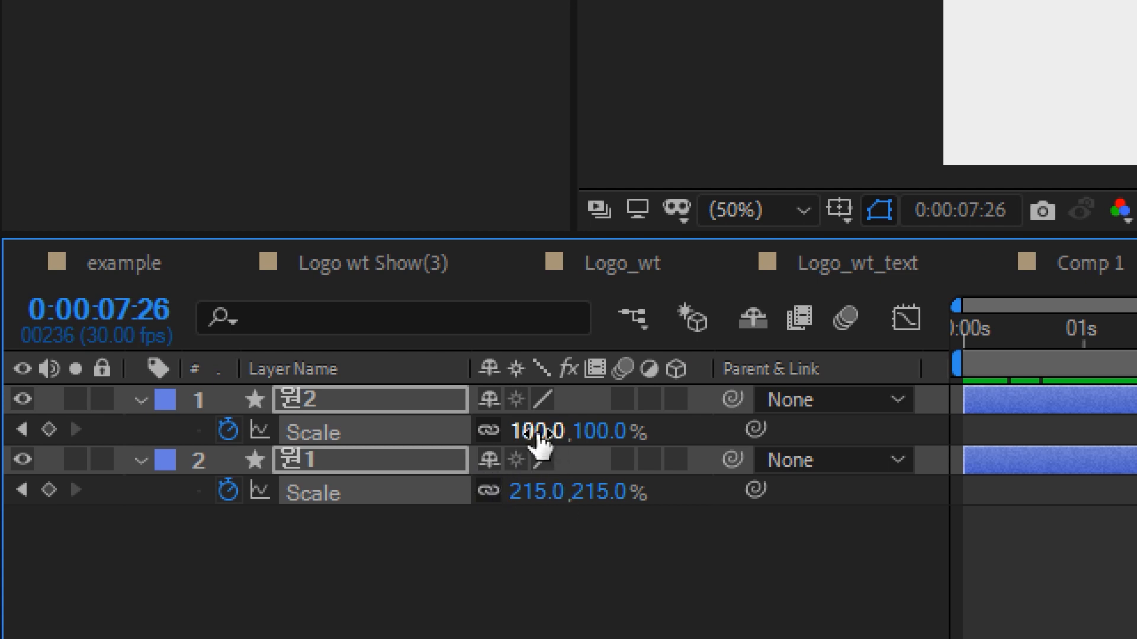
drag(537, 432, 562, 434)
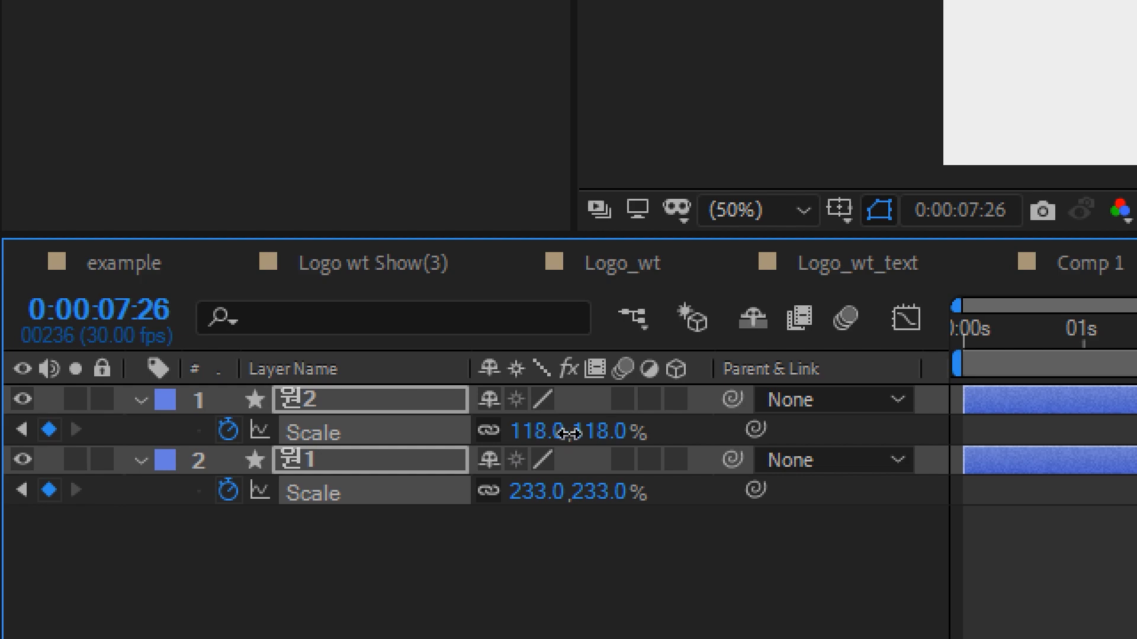
drag(568, 434, 874, 431)
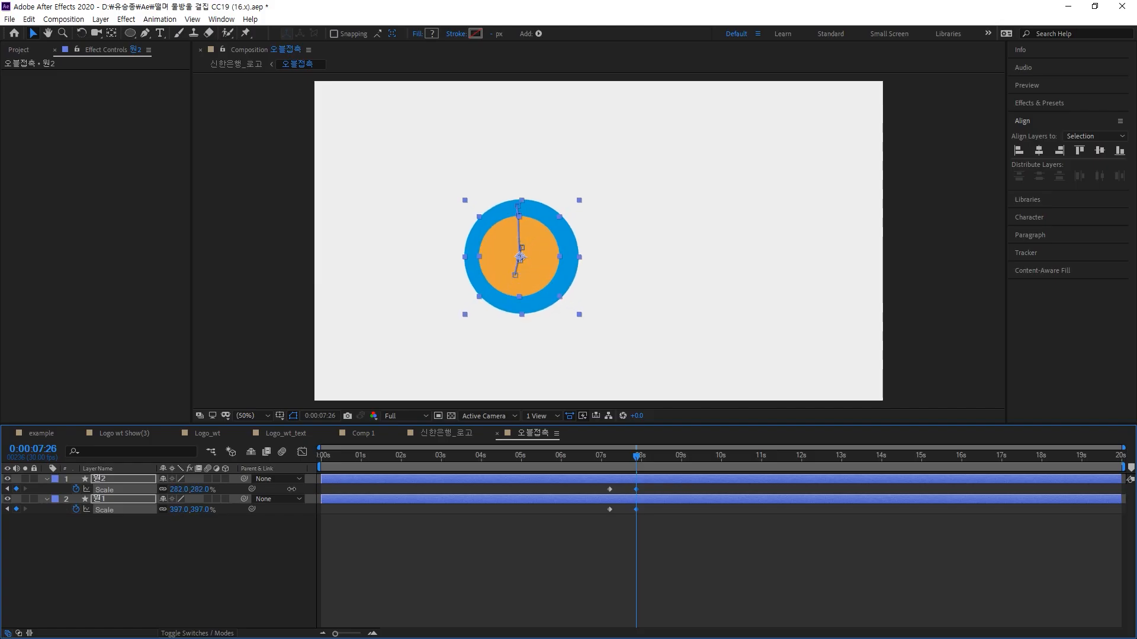
mouse_move(292, 489)
mouse_down()
mouse_move(309, 490)
mouse_move(277, 490)
mouse_move(291, 495)
mouse_up()
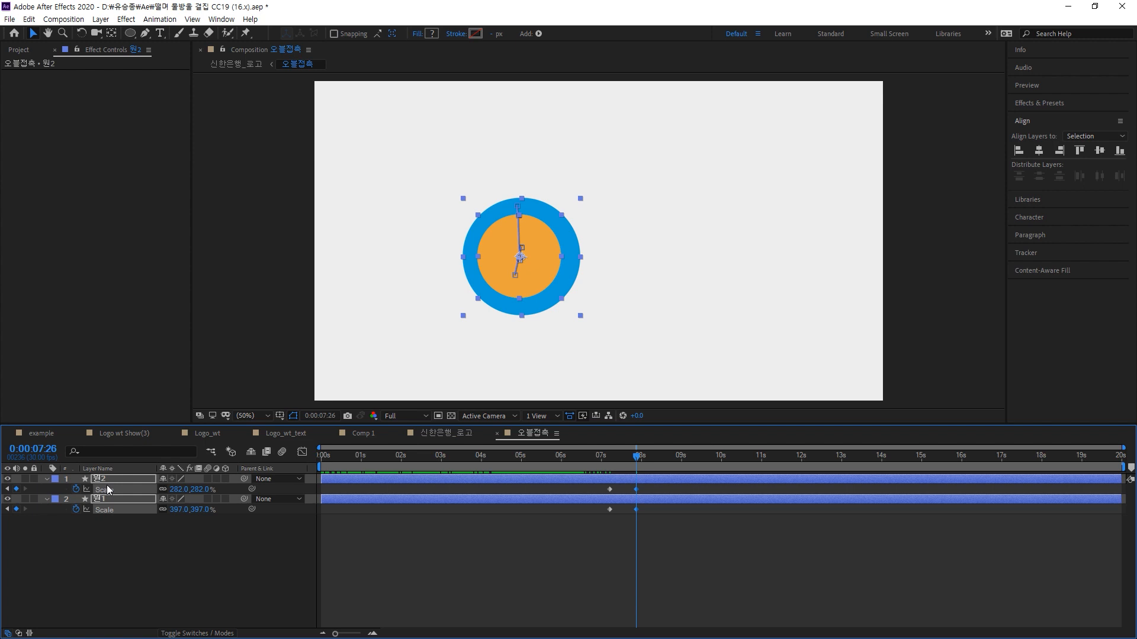
key(shift+p)
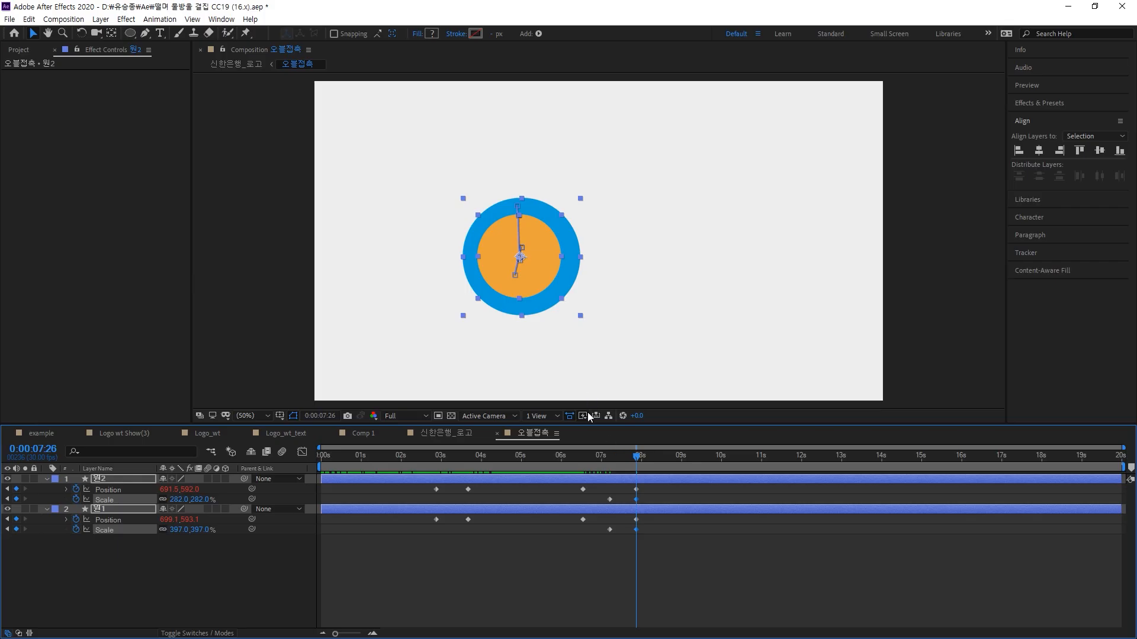
Return to the 신한은행_로고 composition and review the liquid merge between 0:00:08:04 and 0:00:05:10
mouse_move(627, 456)
mouse_down()
mouse_move(552, 461)
mouse_move(807, 453)
mouse_move(646, 461)
mouse_up()
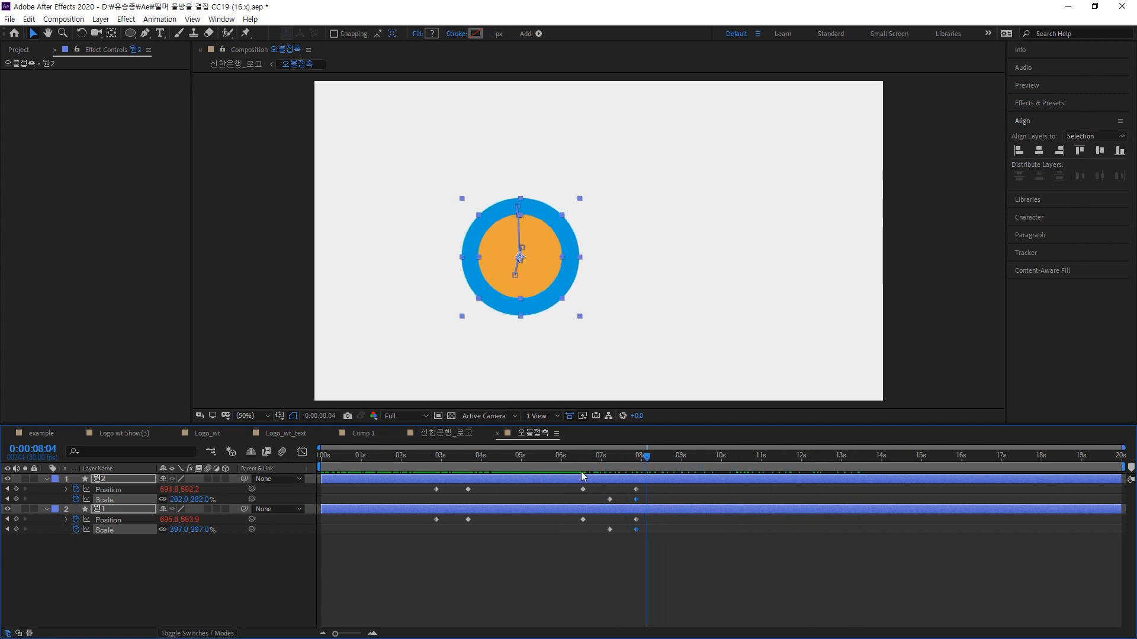
click(447, 438)
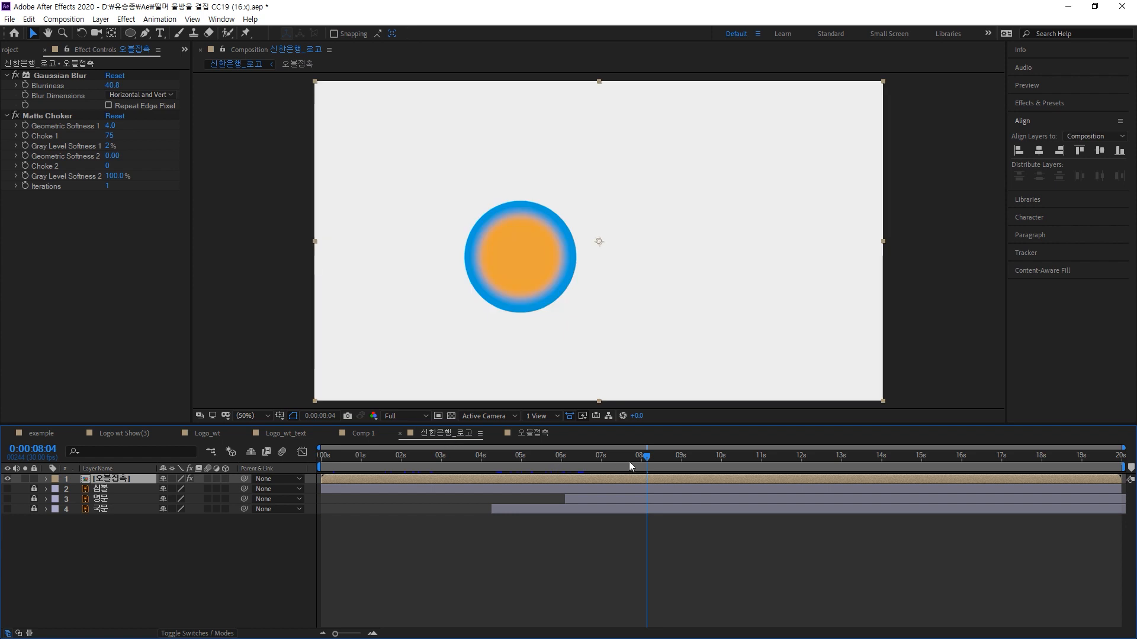
drag(614, 456, 533, 460)
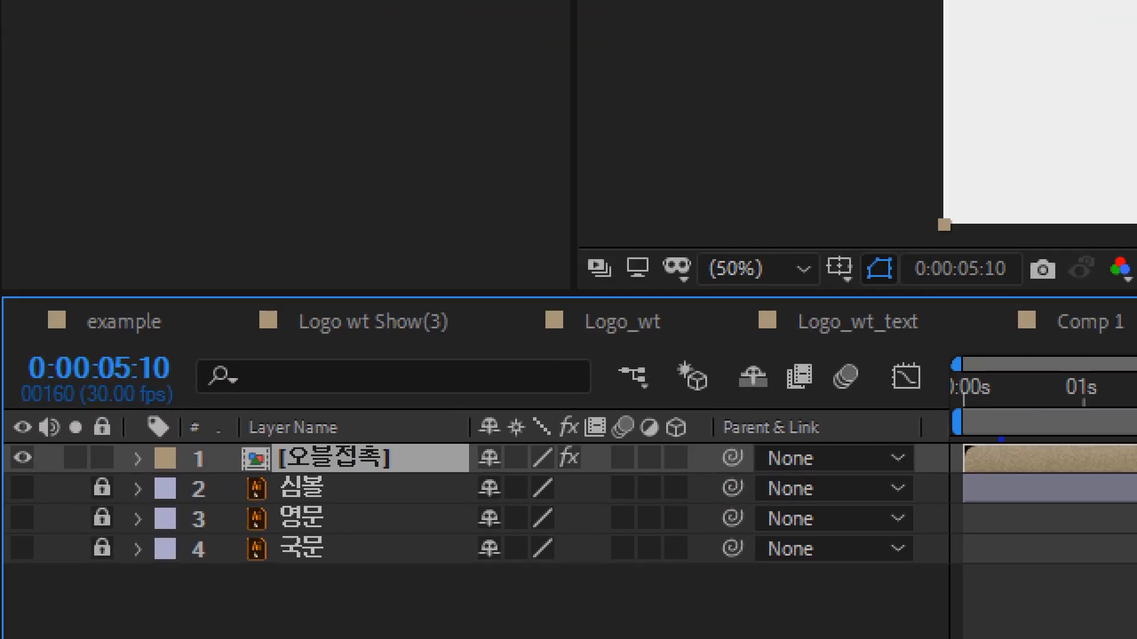
Make the 심볼 layer visible and unlock it, and show the 오블접촉 layer together with it at 0:00:00:00
click(27, 458)
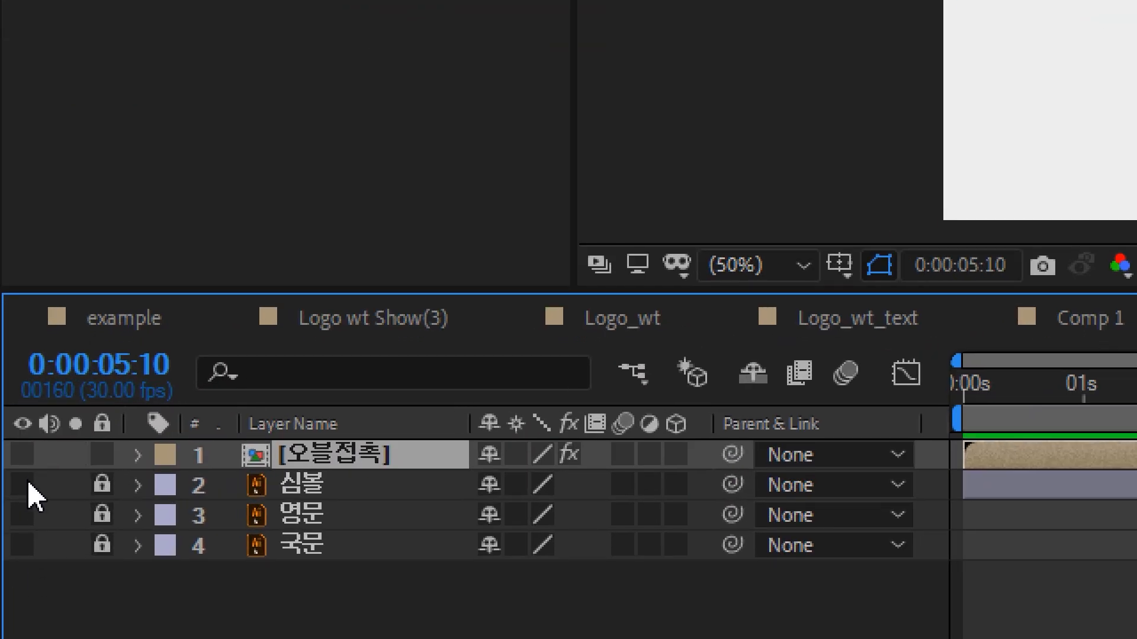
click(24, 489)
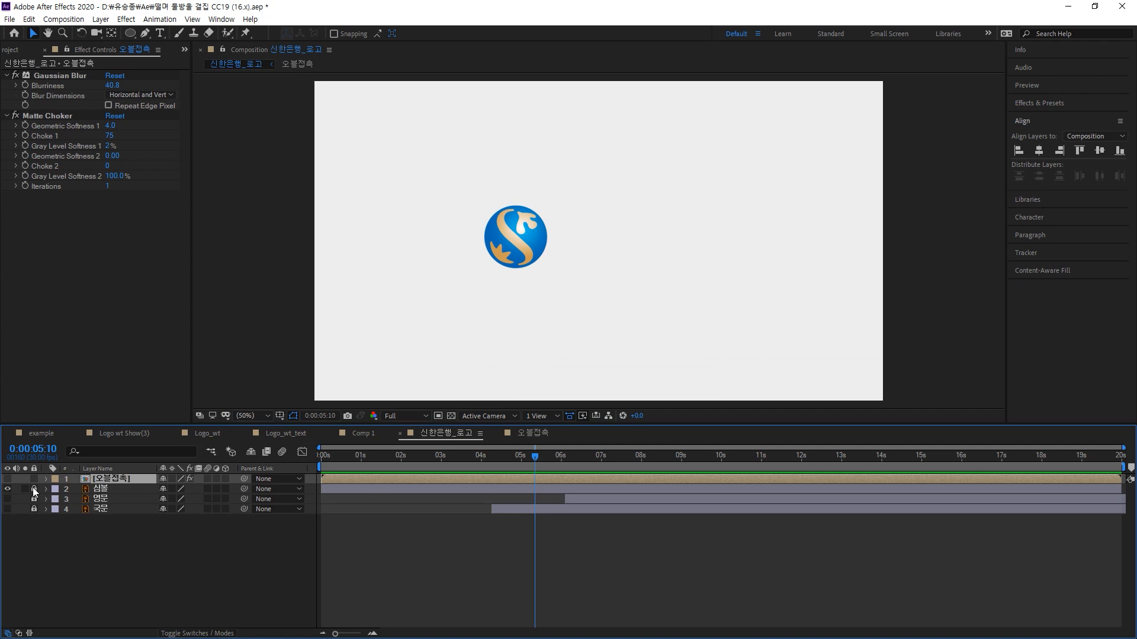
click(13, 480)
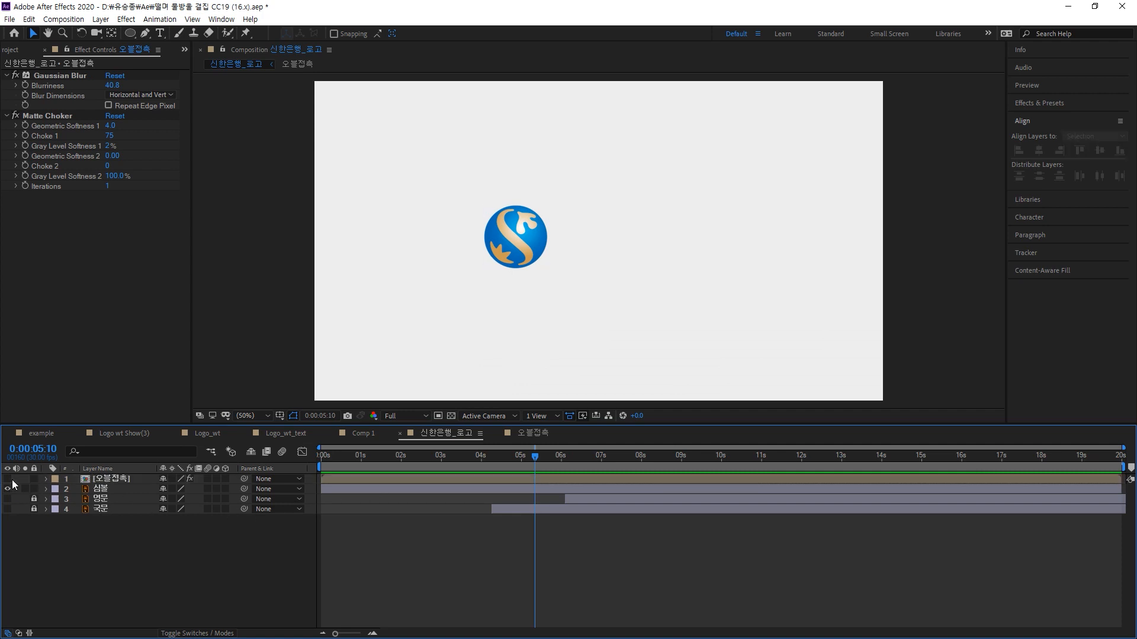
drag(535, 457, 484, 459)
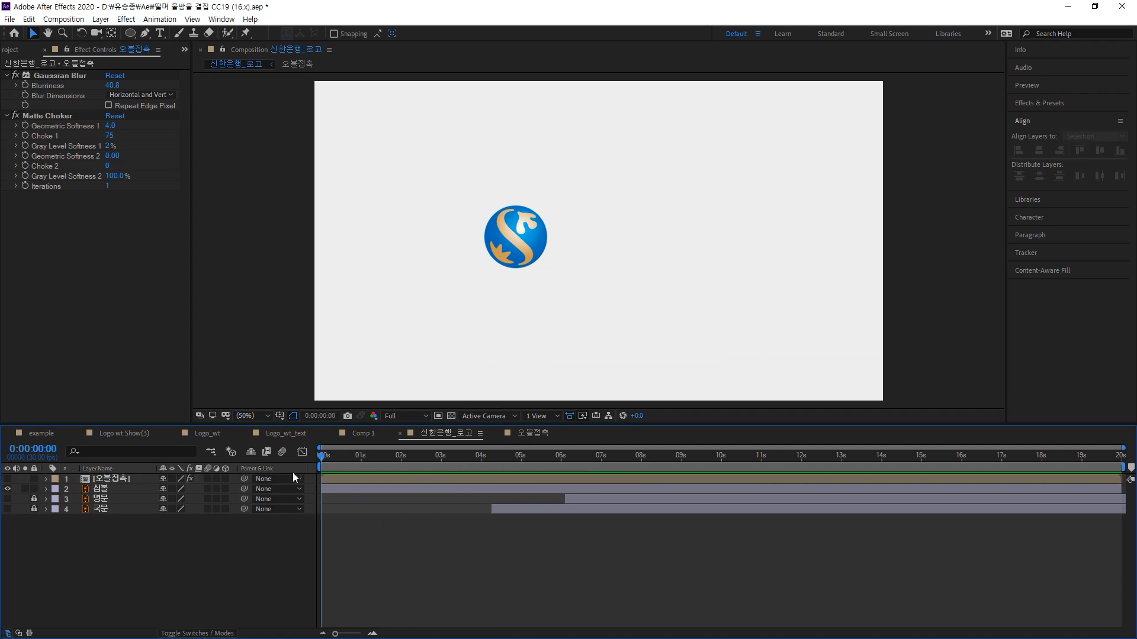
click(7, 480)
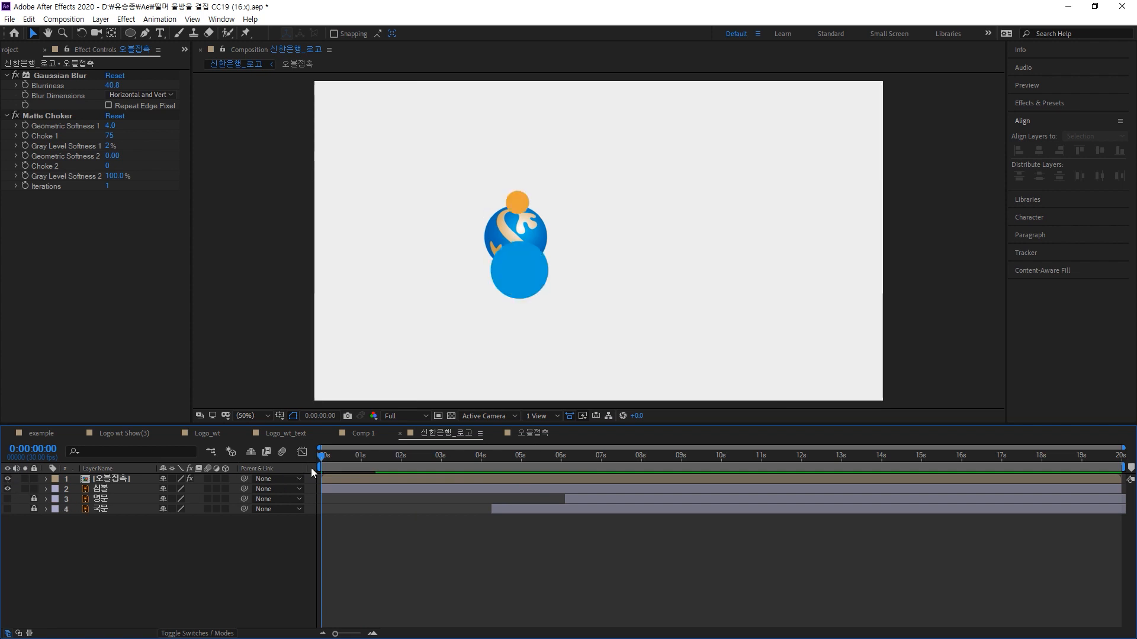
At 0:00:07:18, move the 오블접촉 layer up and slightly left so that the merged circles cover the symbol
drag(321, 459, 625, 469)
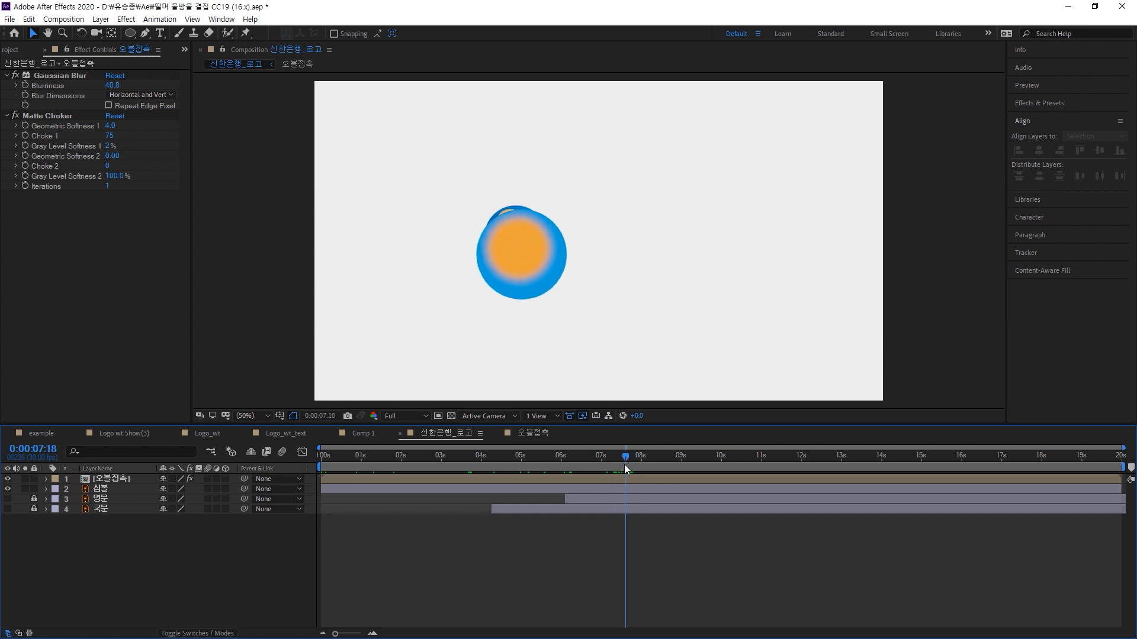
click(128, 478)
drag(546, 266, 537, 250)
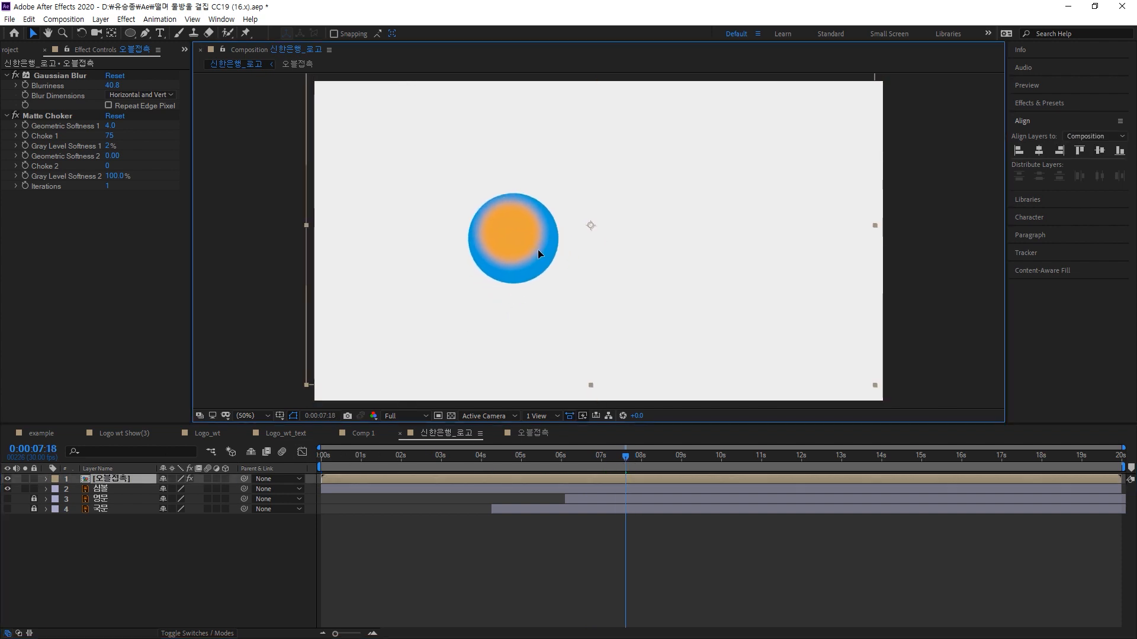
At 0:00:08:19, select the 심볼 layer and compare it with the merged circles by hiding and reshowing 오블접촉
drag(623, 462, 666, 471)
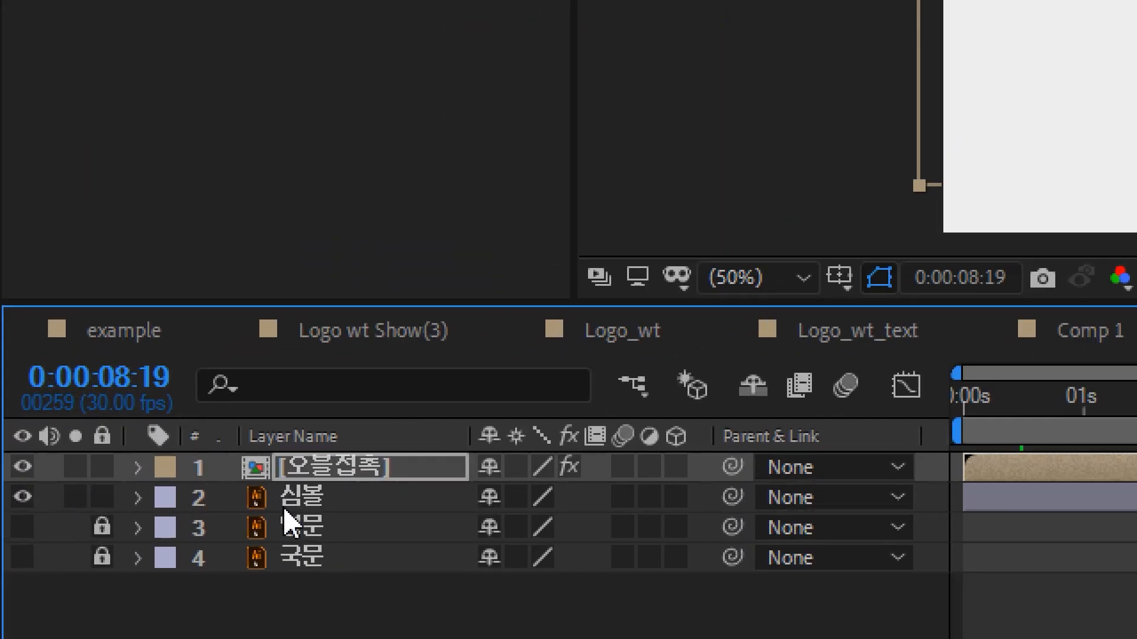
click(323, 499)
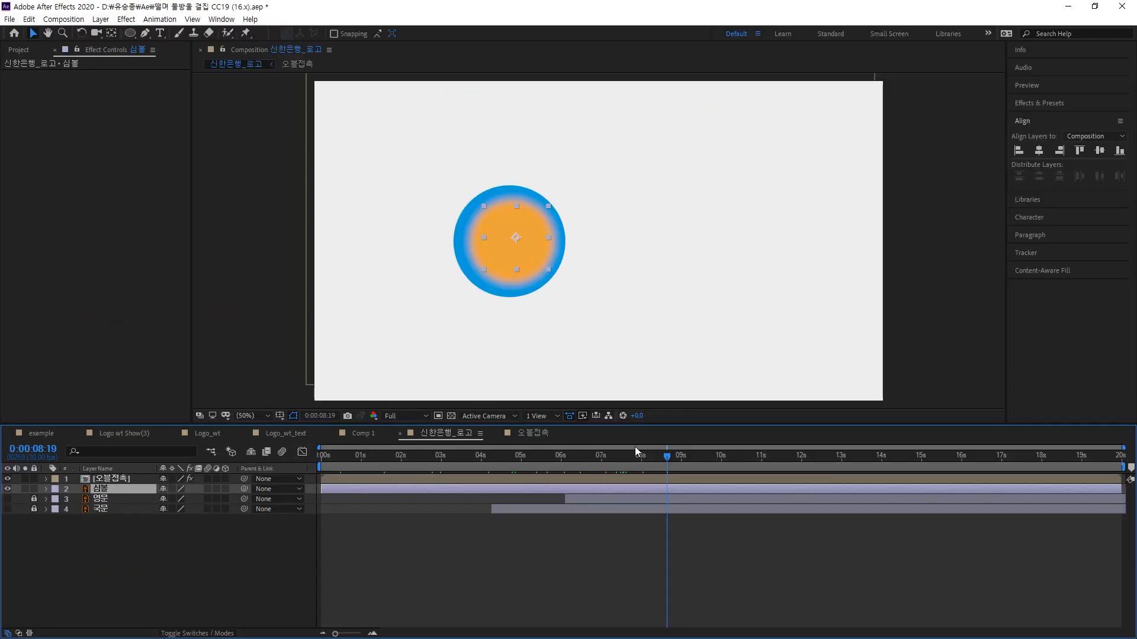
click(8, 479)
click(8, 480)
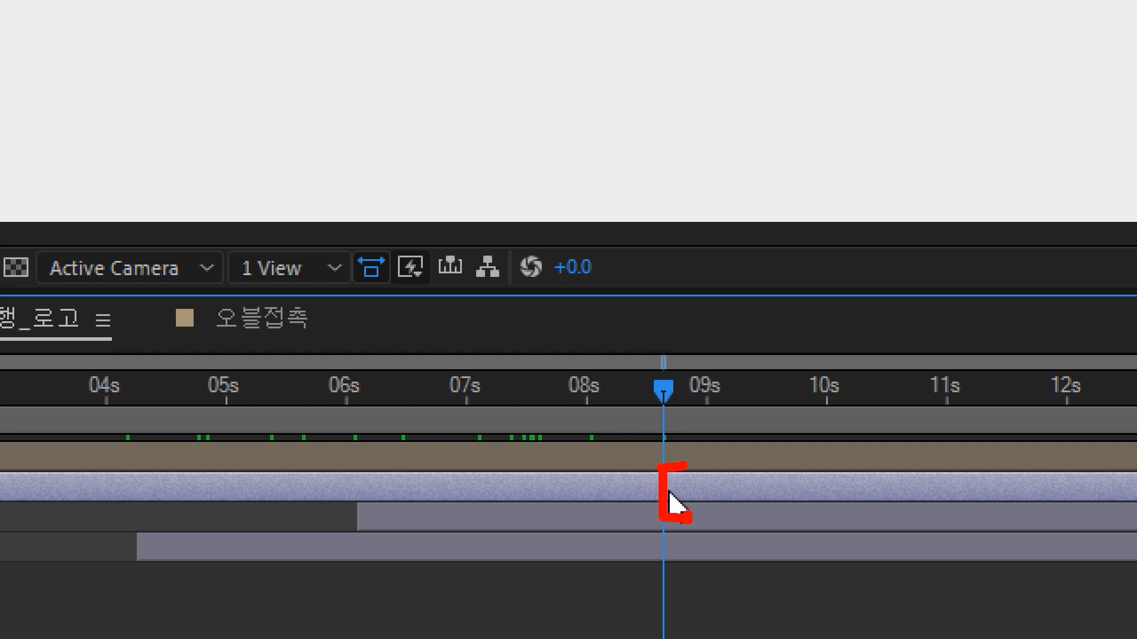
drag(499, 471, 468, 536)
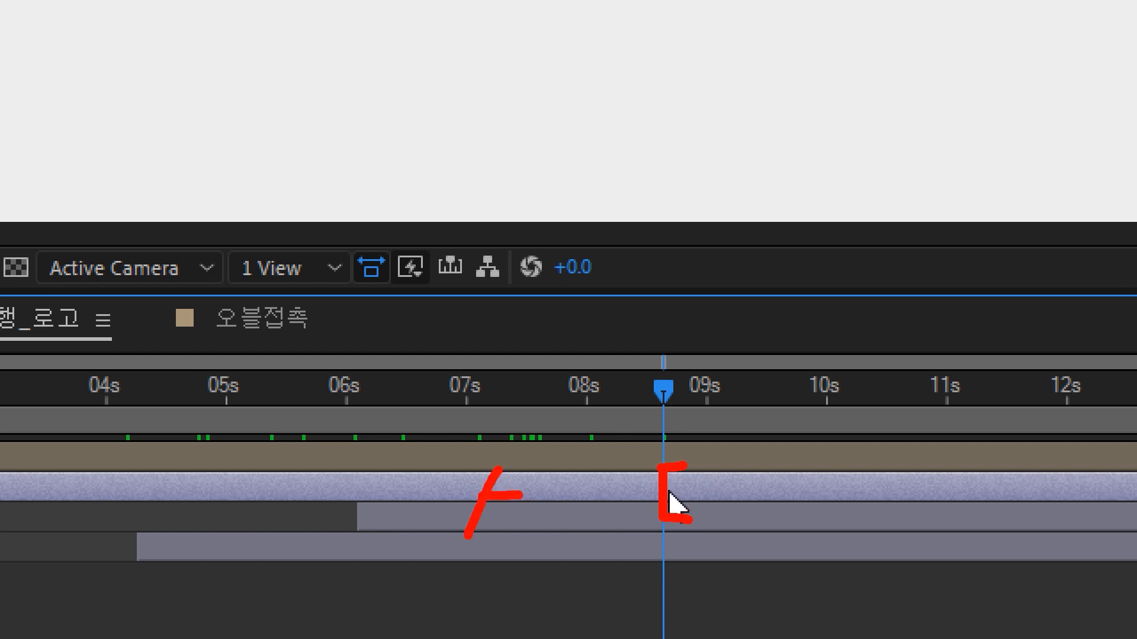
drag(498, 473, 515, 550)
click(531, 482)
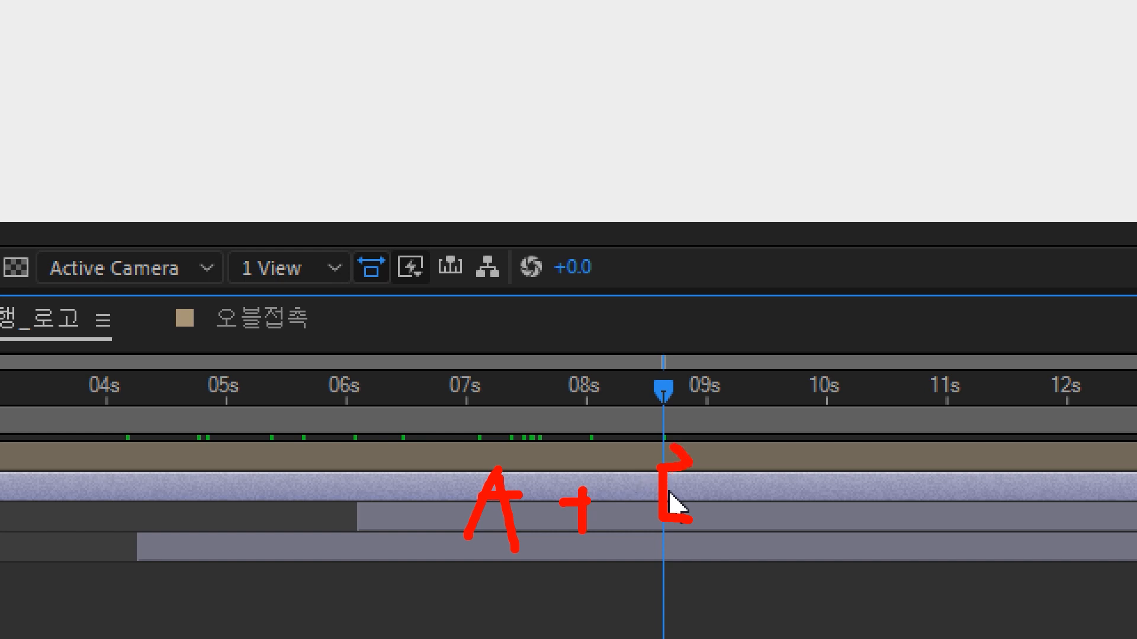
mouse_move(666, 448)
mouse_down()
mouse_move(640, 496)
mouse_move(639, 540)
mouse_move(711, 530)
mouse_up()
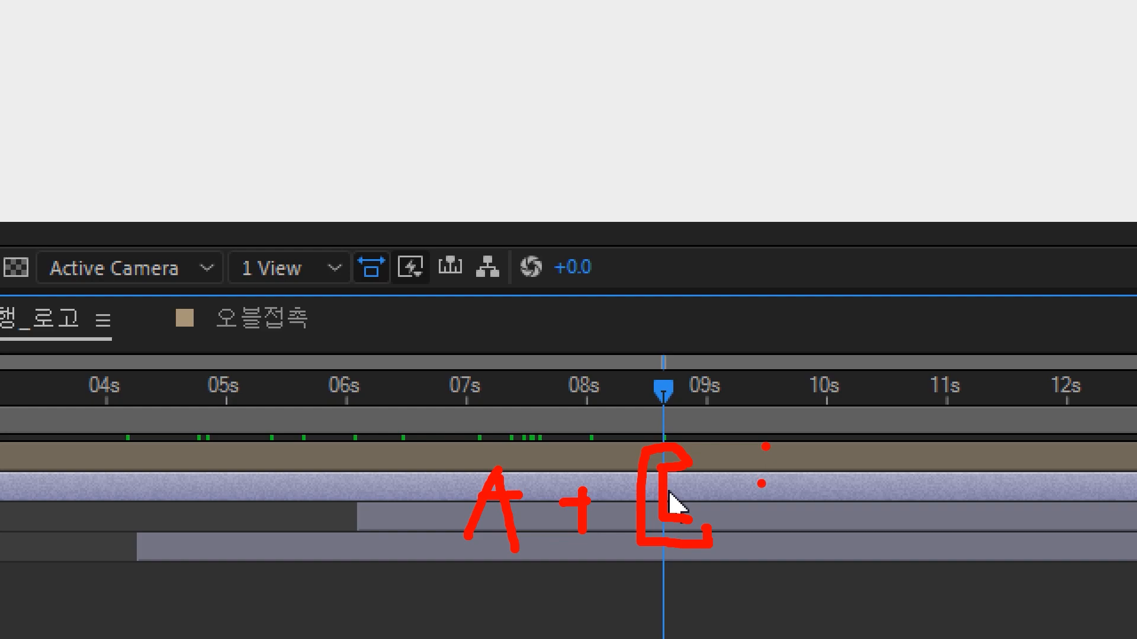
key(Escape)
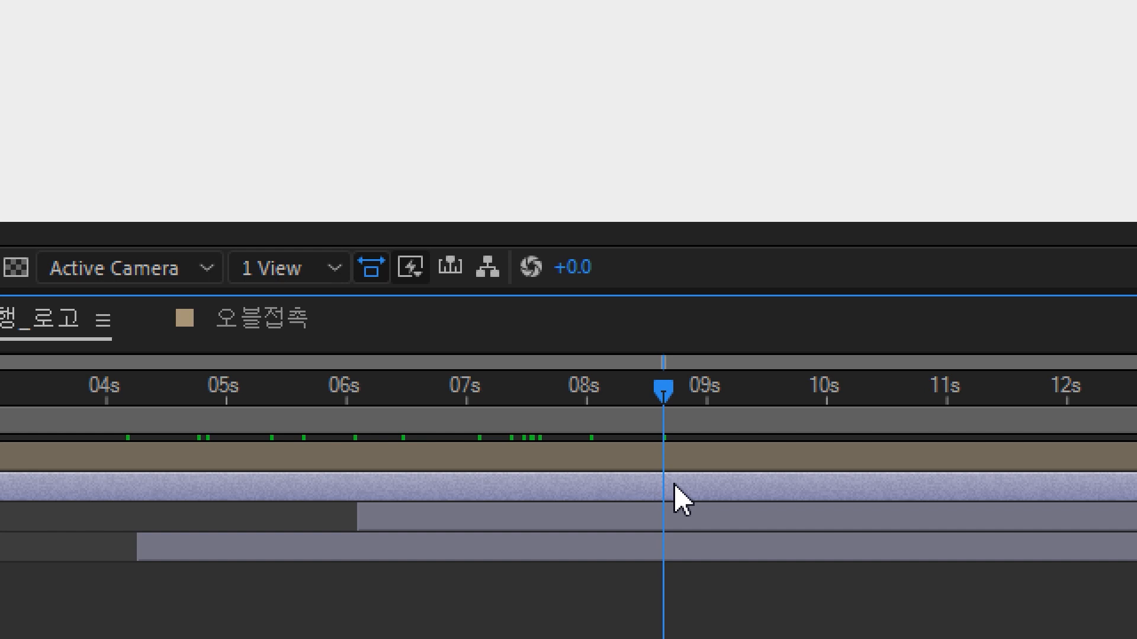
Trim the start of the 심볼 layer to 0:00:08:19 and check the symbol with 오블접촉 hidden, then reshow that layer
key(alt+bracketleft)
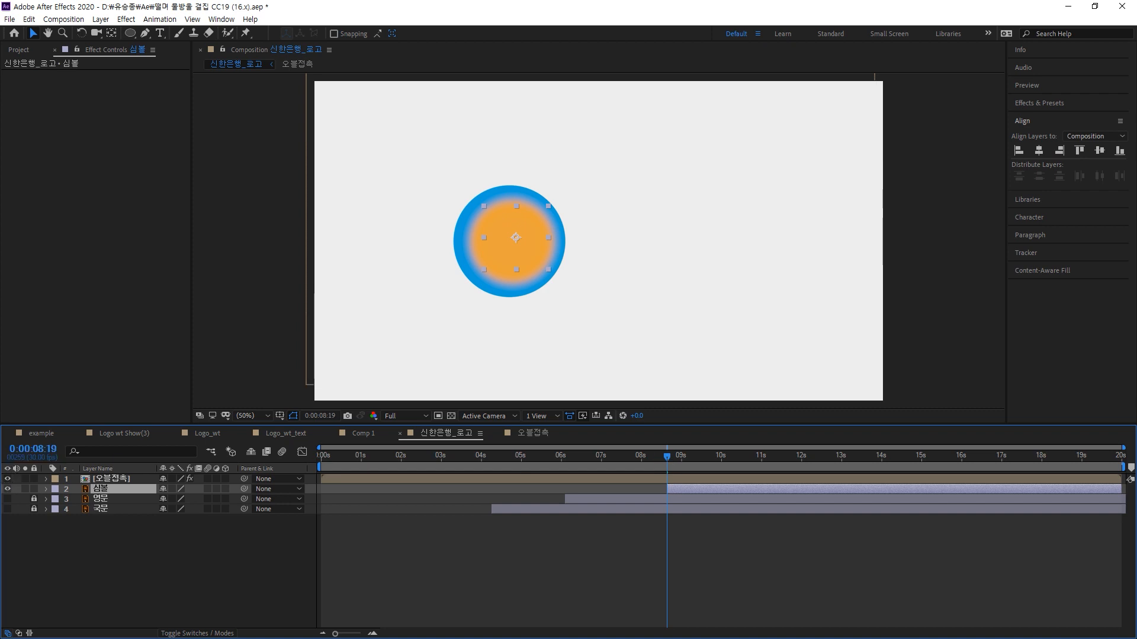
click(7, 478)
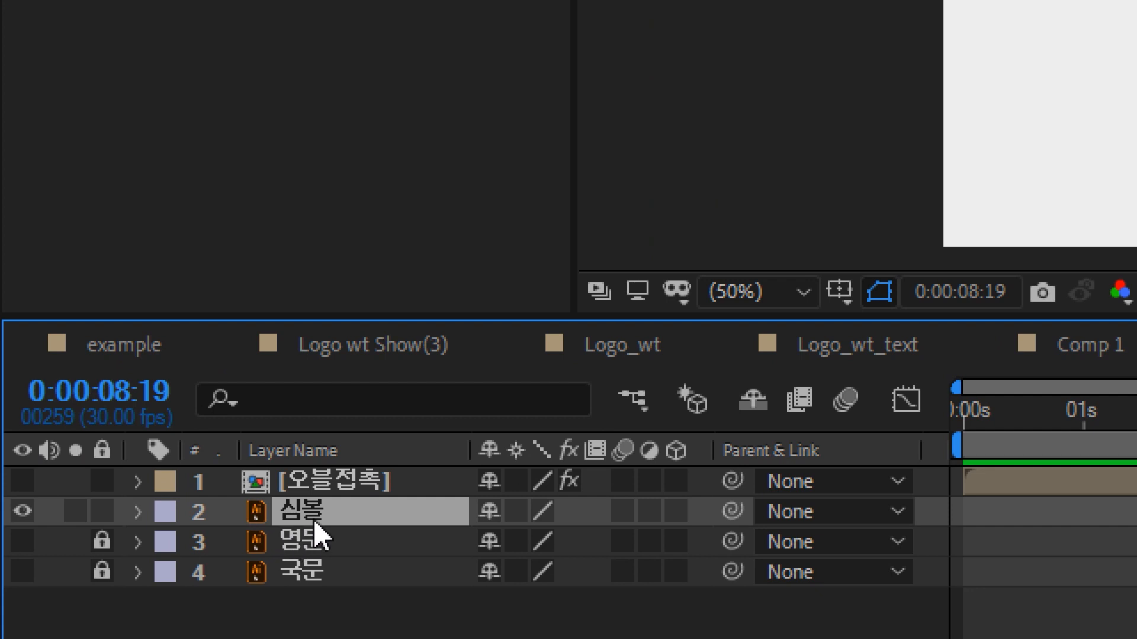
click(23, 481)
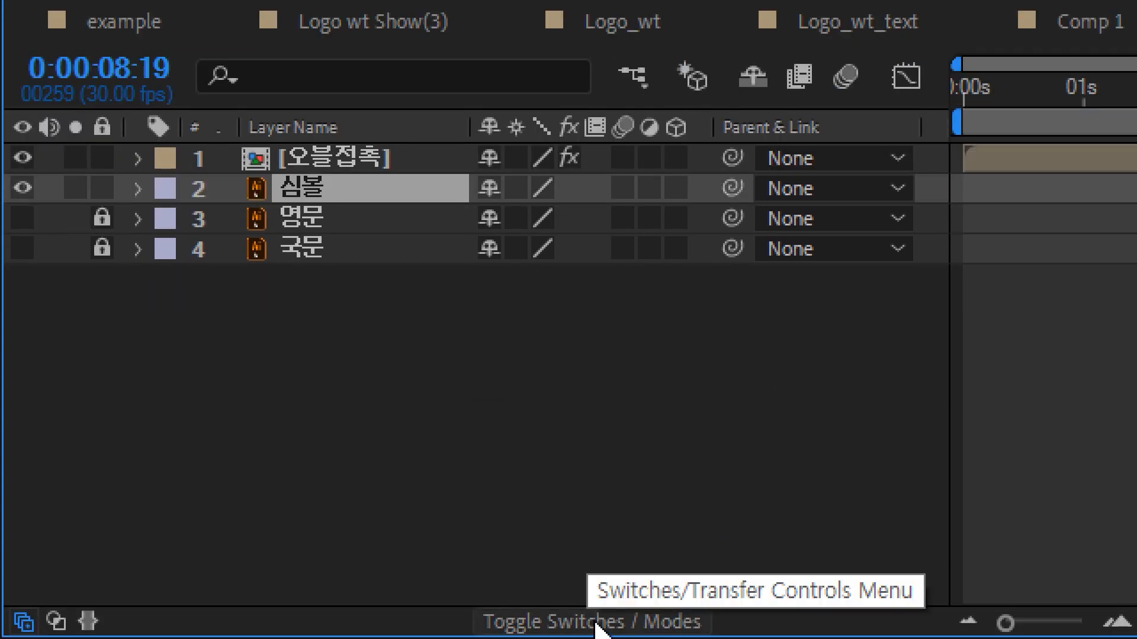
Show the layer modes and set the 심볼 layer's track matte to Alpha Matte "[오블접촉]"
click(595, 625)
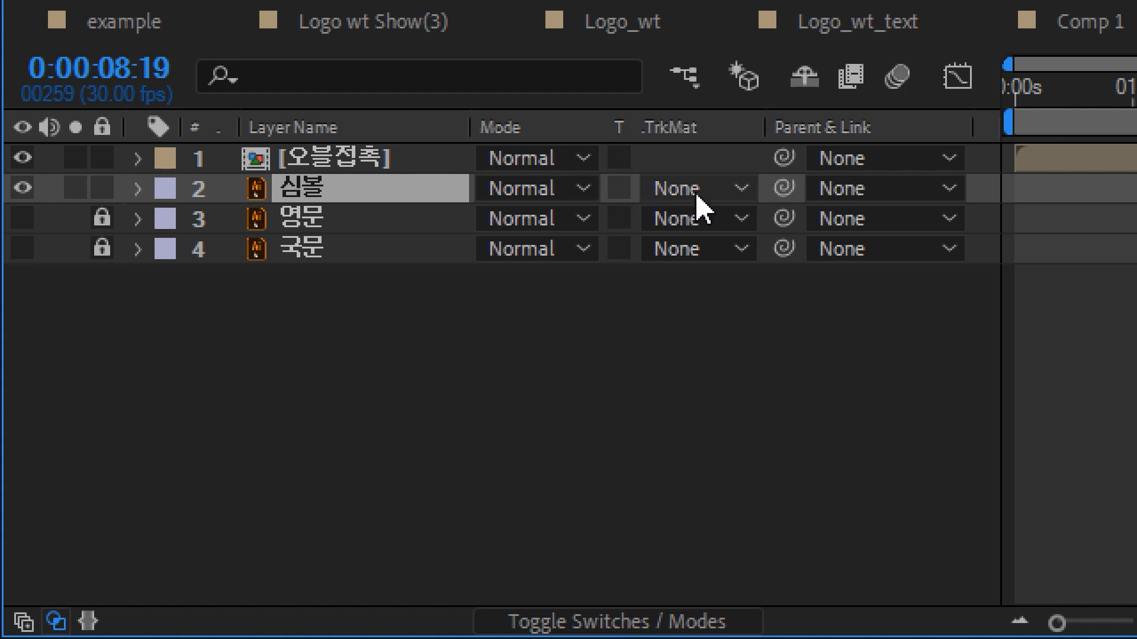
click(741, 189)
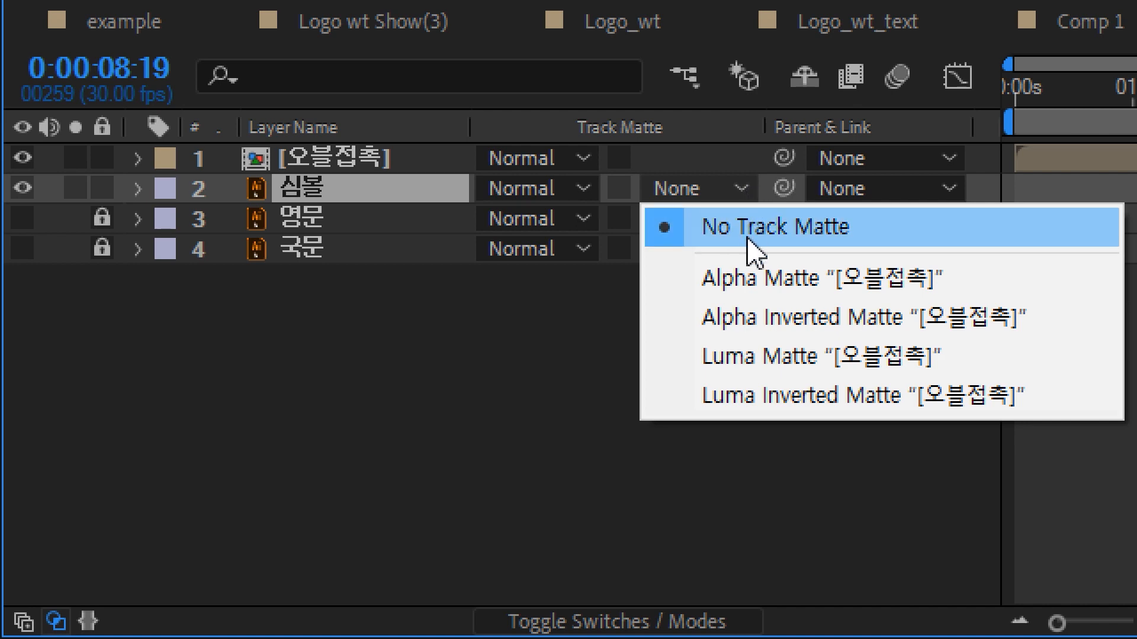
click(749, 280)
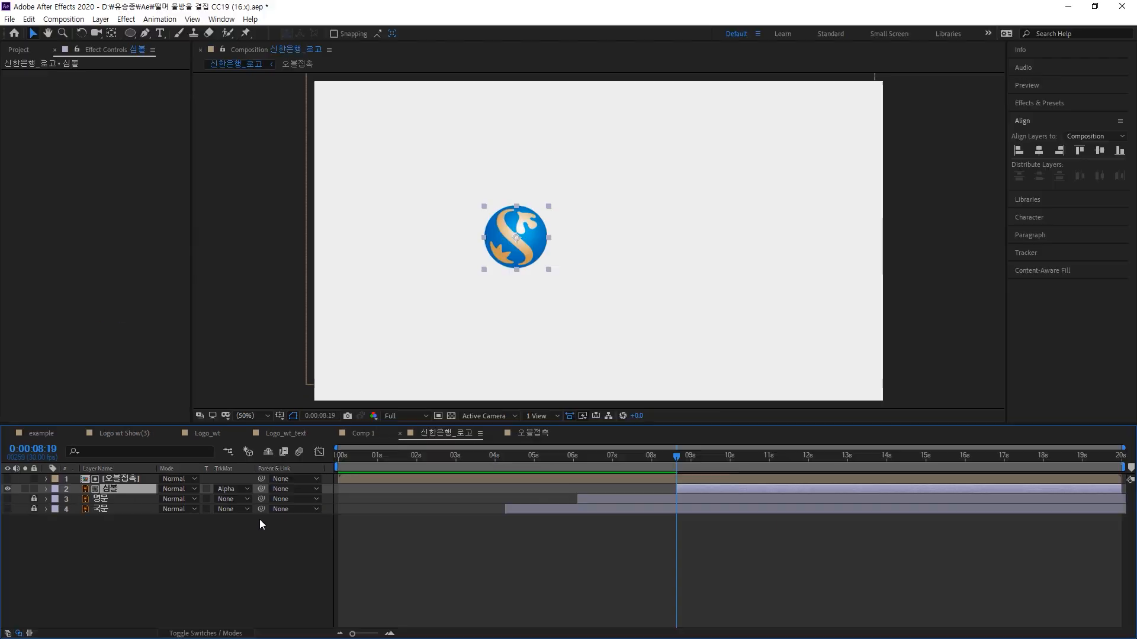
Extend the start of the 심볼 layer earlier to line up with the start of the 영문 layer, and scrub around 0:00:05:27 to check it
drag(679, 454, 585, 454)
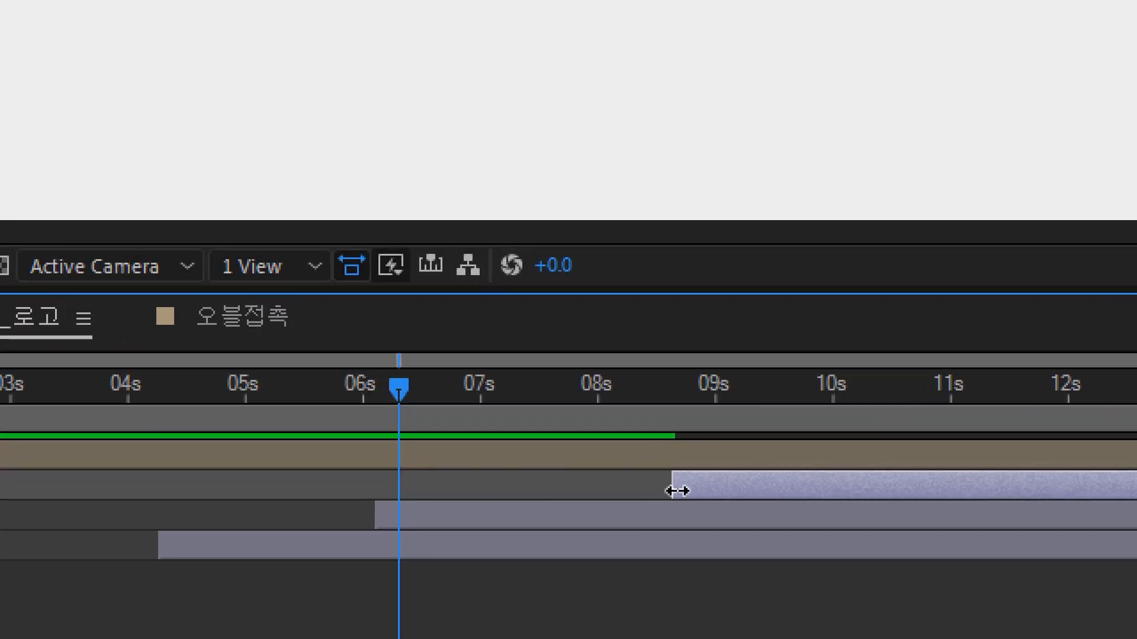
drag(675, 491, 604, 491)
drag(459, 498, 381, 507)
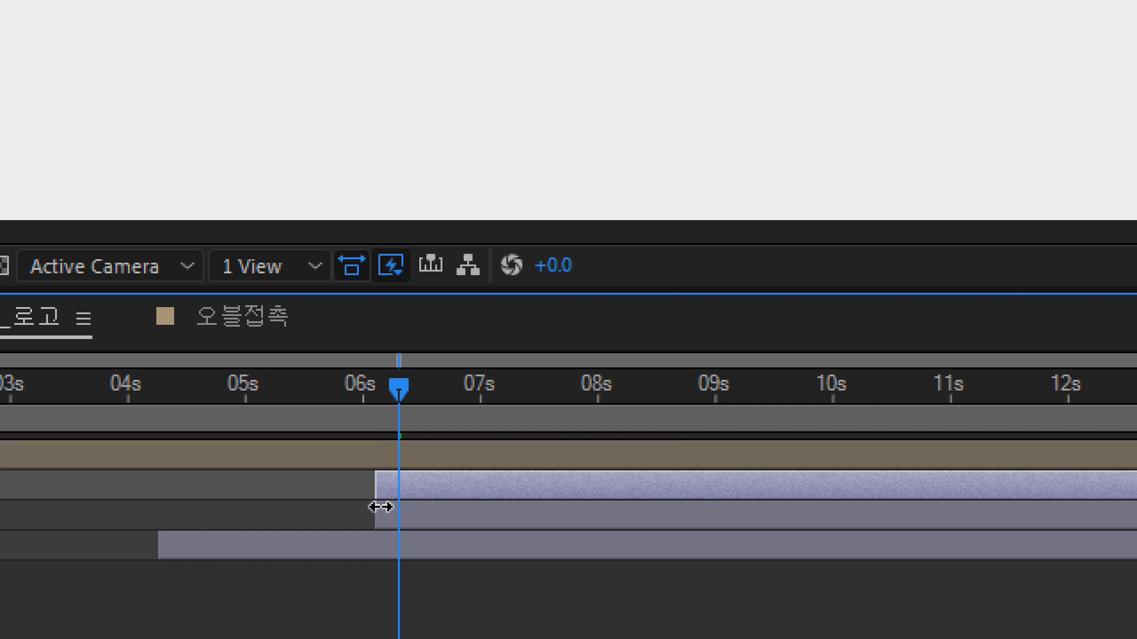
mouse_move(404, 381)
mouse_down()
mouse_move(286, 400)
mouse_move(400, 387)
mouse_up()
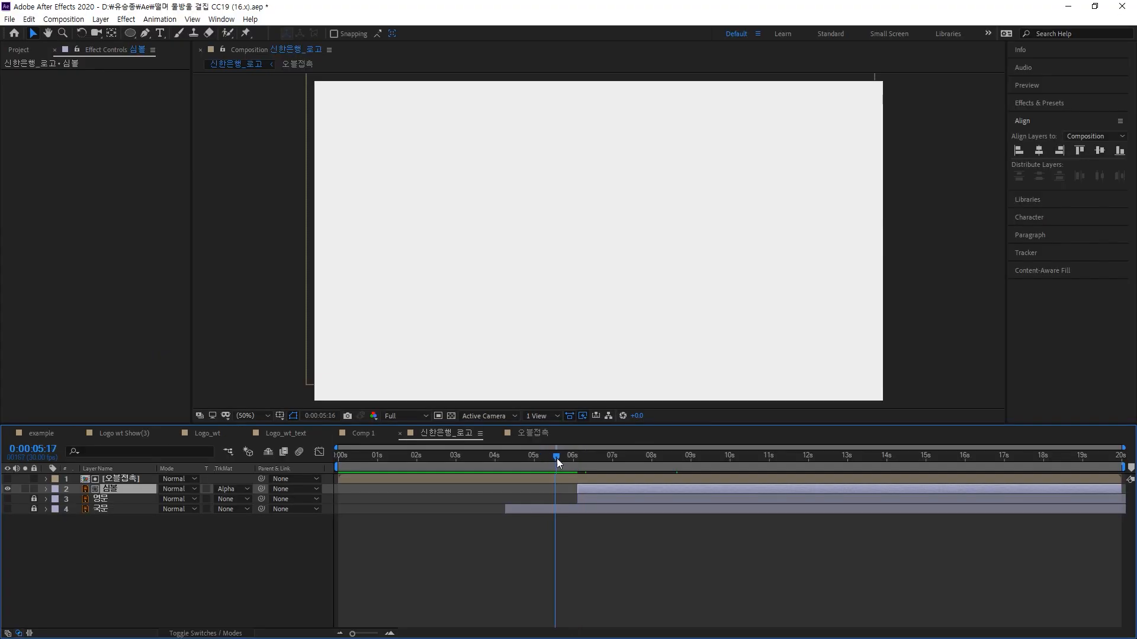
mouse_move(586, 457)
mouse_down()
mouse_move(657, 467)
mouse_move(558, 463)
mouse_move(601, 457)
mouse_move(568, 457)
mouse_up()
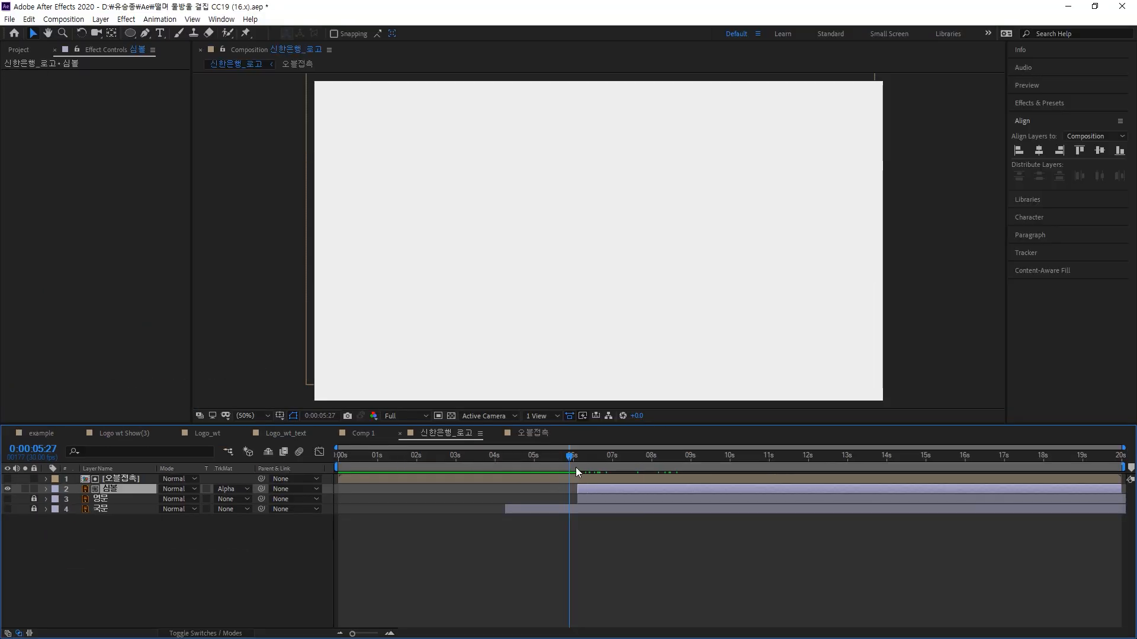
Try extending the 심볼 layer back to the composition start and scaling the symbol up to 222% inside the matte
drag(579, 490, 347, 491)
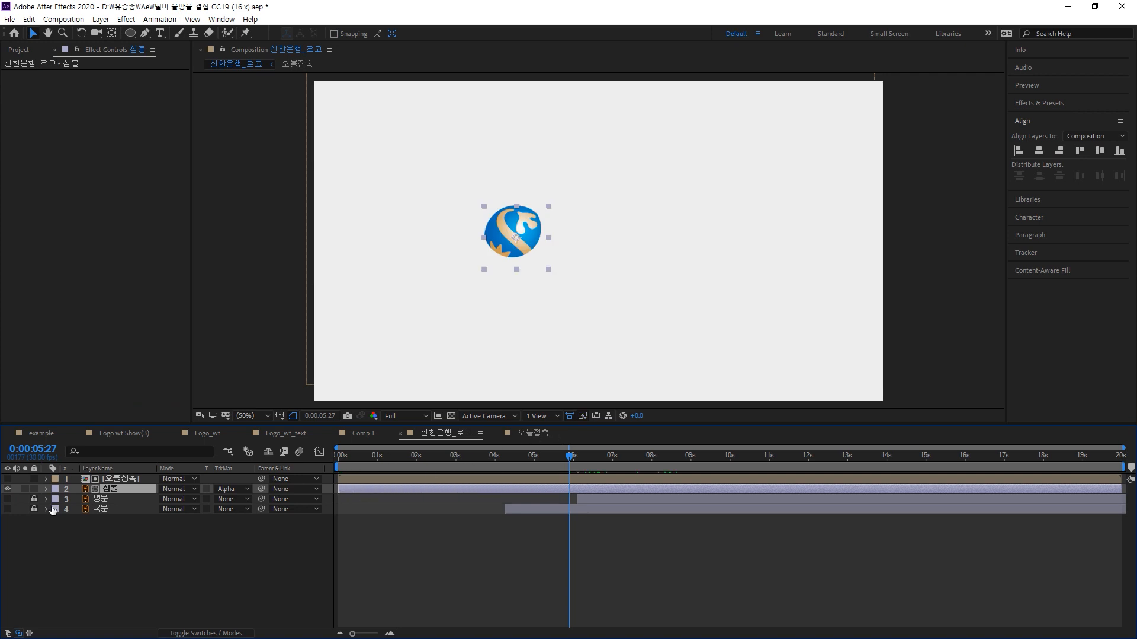
key(s)
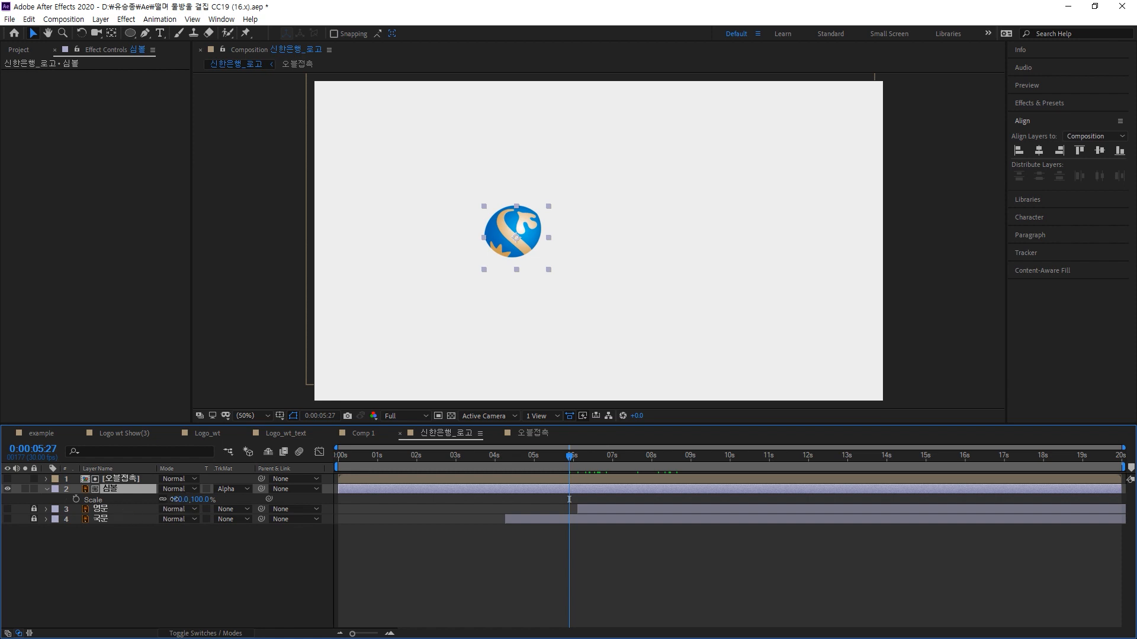
mouse_move(173, 499)
mouse_down()
mouse_move(320, 506)
mouse_move(248, 508)
mouse_up()
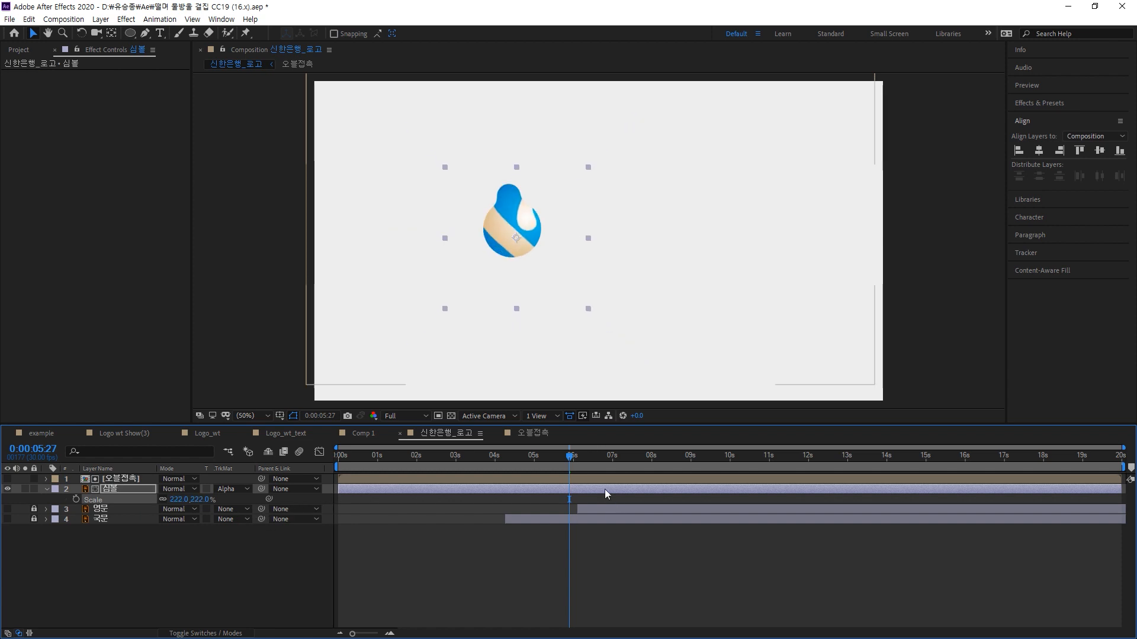
click(569, 459)
mouse_move(568, 458)
mouse_down()
mouse_move(367, 463)
mouse_move(560, 466)
mouse_up()
key(space)
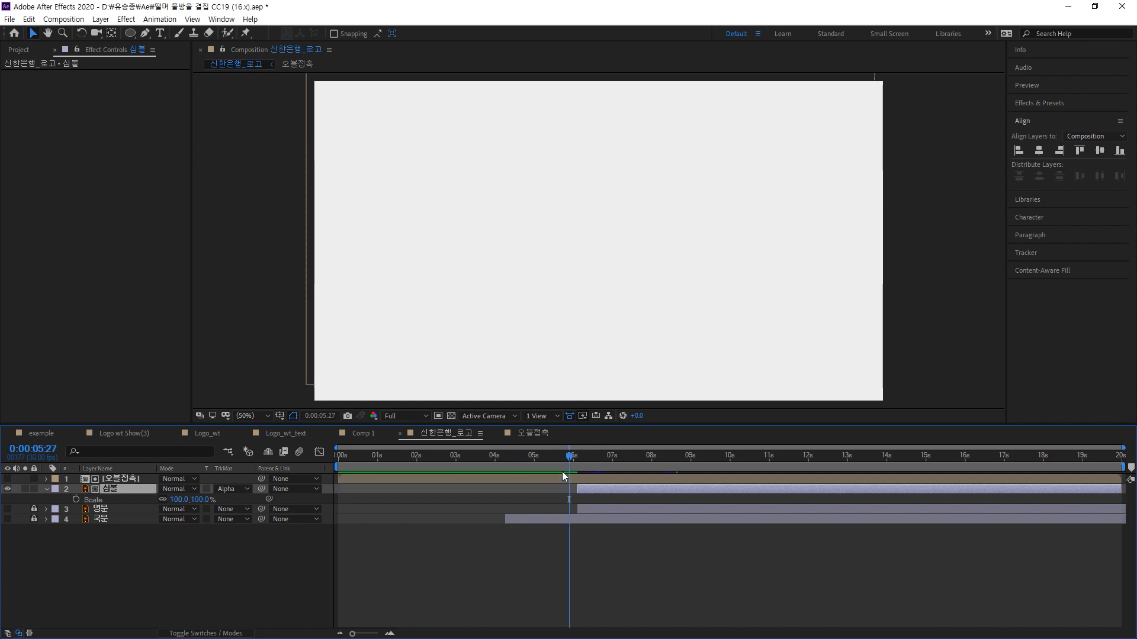
Try duplicating the 오블접촉 matte layer at 0:00:06:23, return to 0:00:00:00 and delete the duplicate
drag(567, 458, 603, 455)
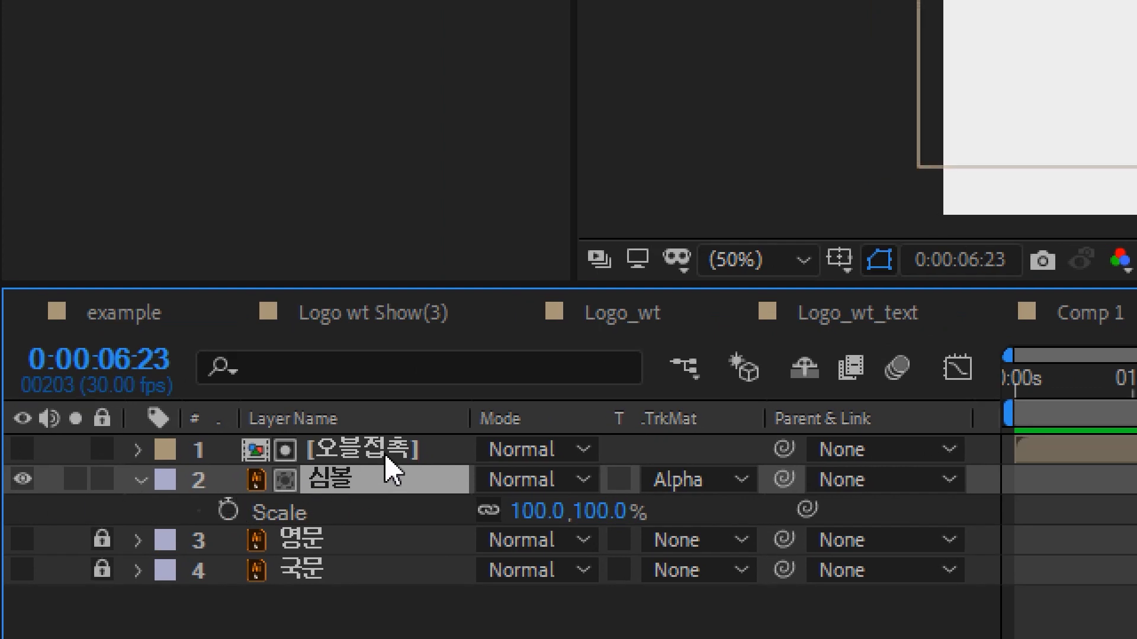
click(385, 456)
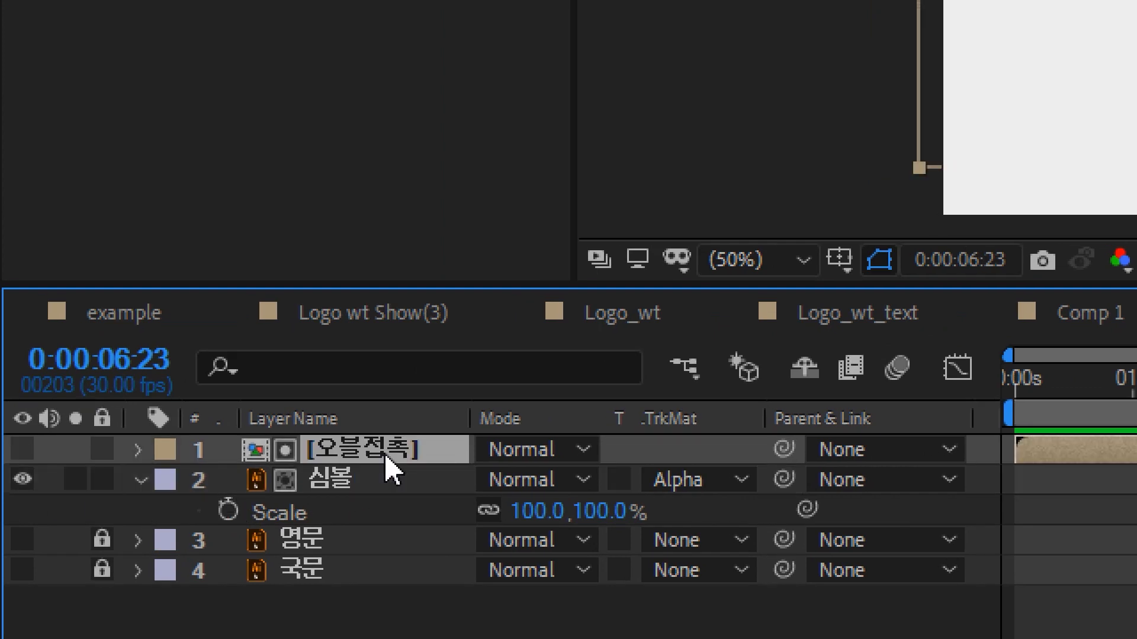
click(358, 473)
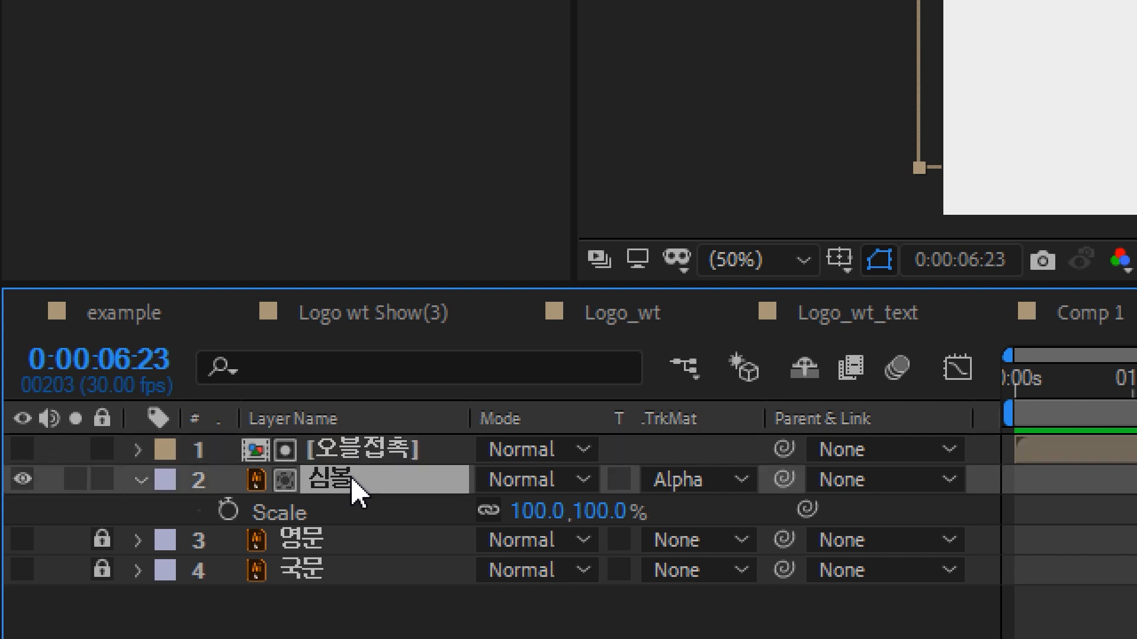
click(375, 459)
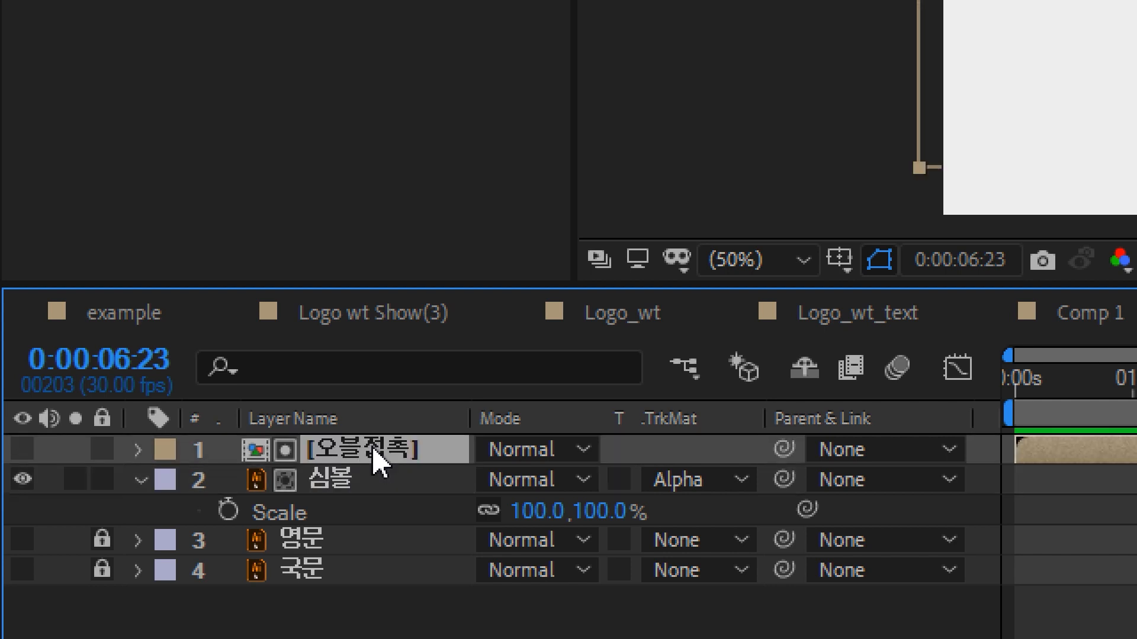
key(ctrl+d)
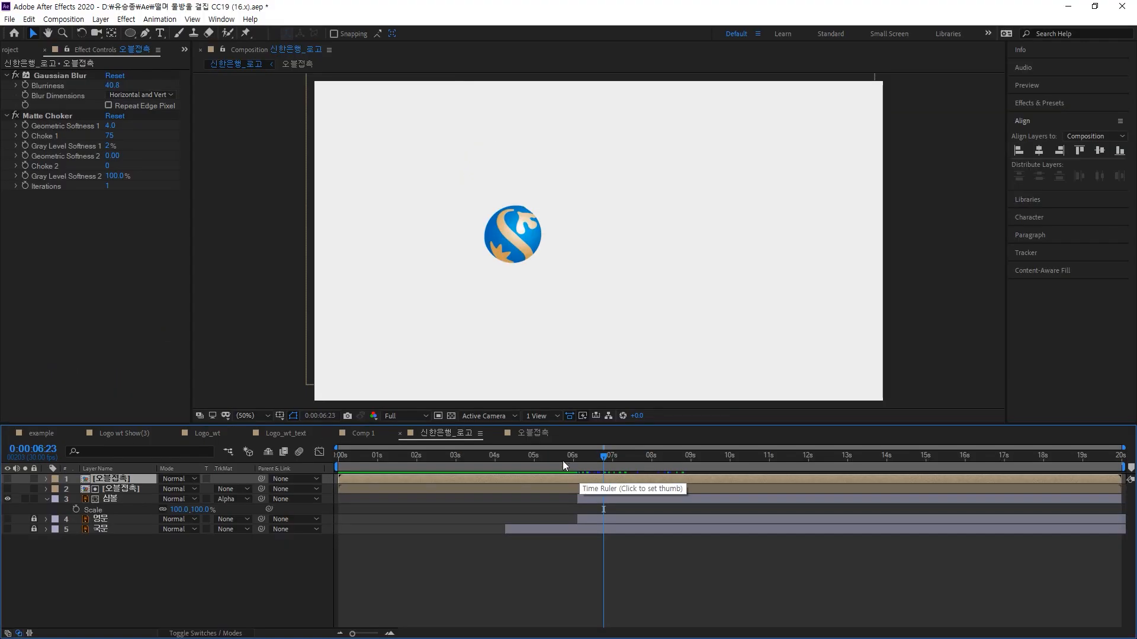
drag(602, 453, 325, 467)
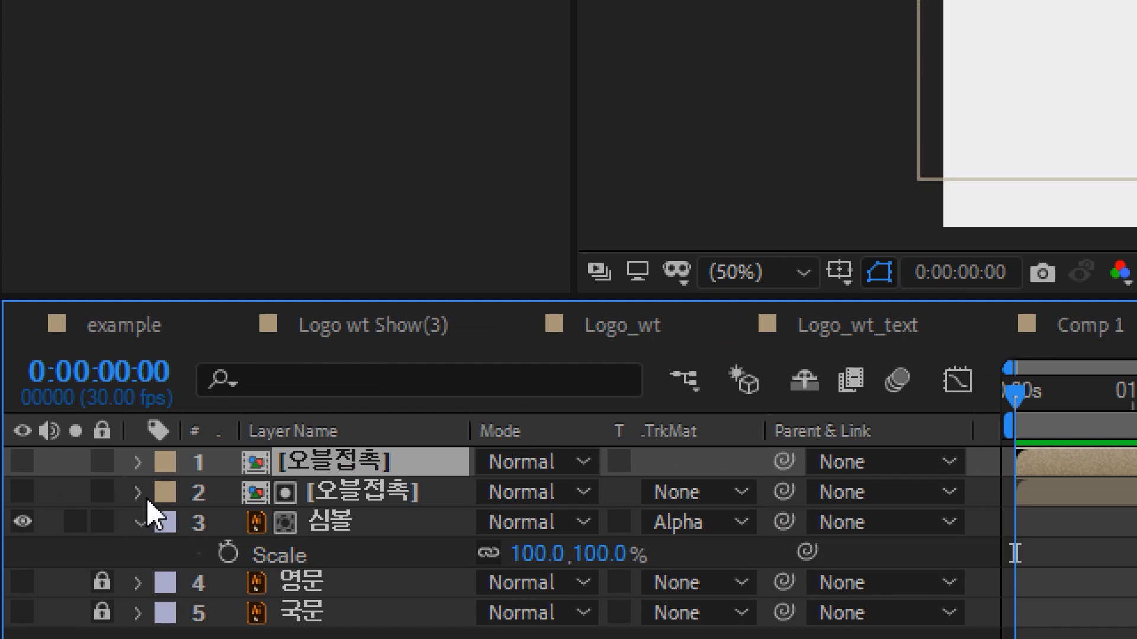
key(Delete)
Remove the track matte from the 심볼 layer and make the 오블접촉 layer visible again
click(393, 466)
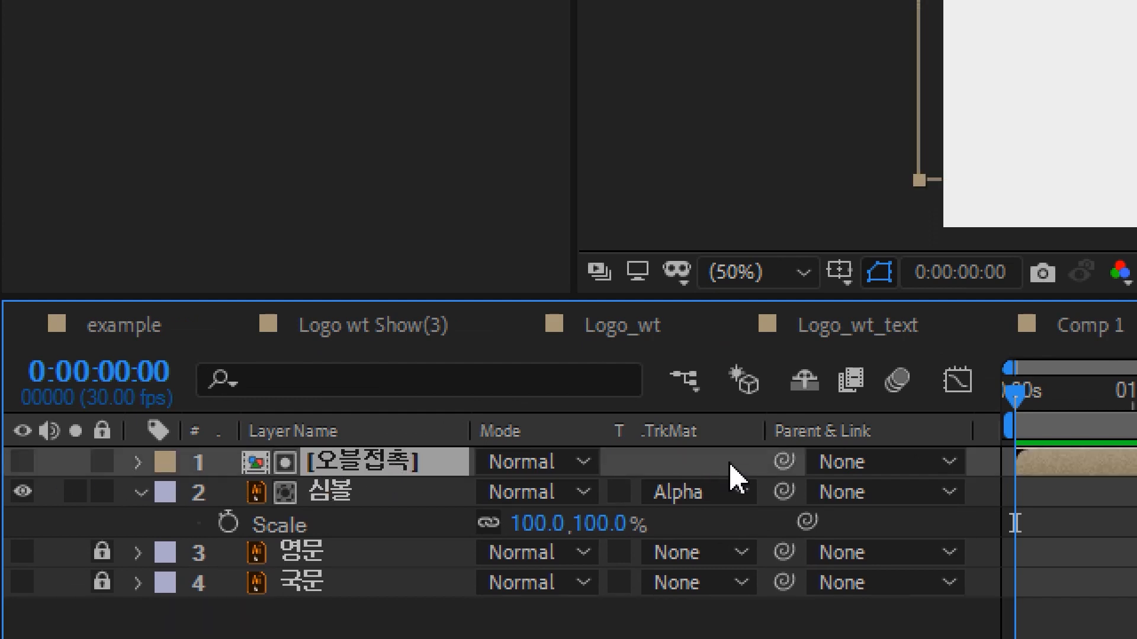
click(741, 491)
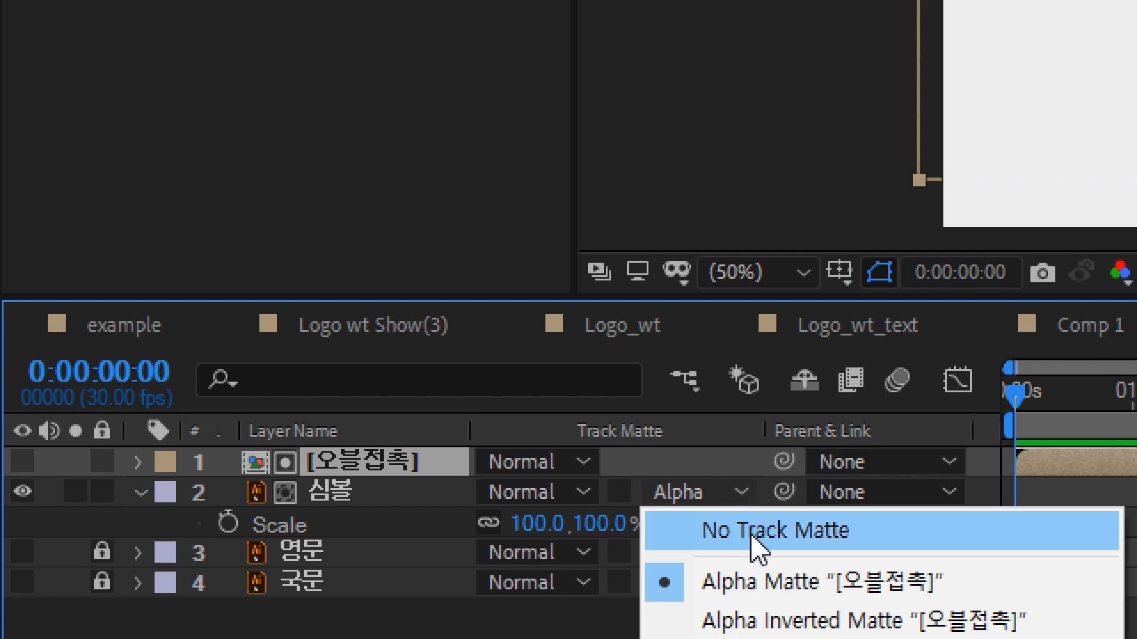
click(752, 533)
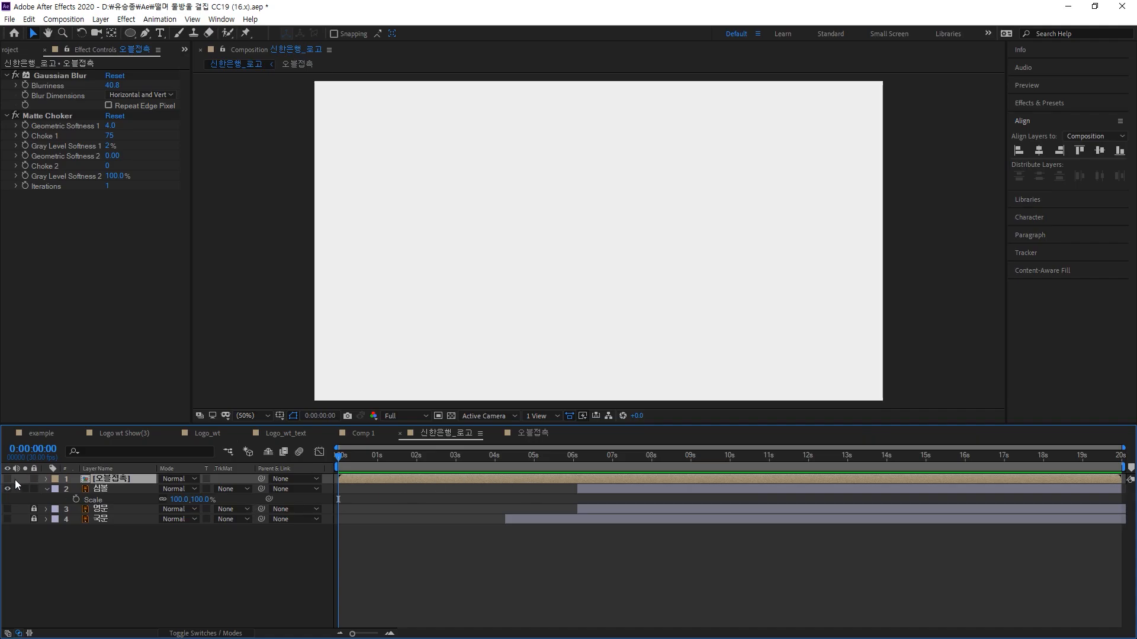
click(7, 479)
Split the 오블접촉 layer at 0:00:05:23 and place its earlier piece above the second one
drag(339, 457, 564, 456)
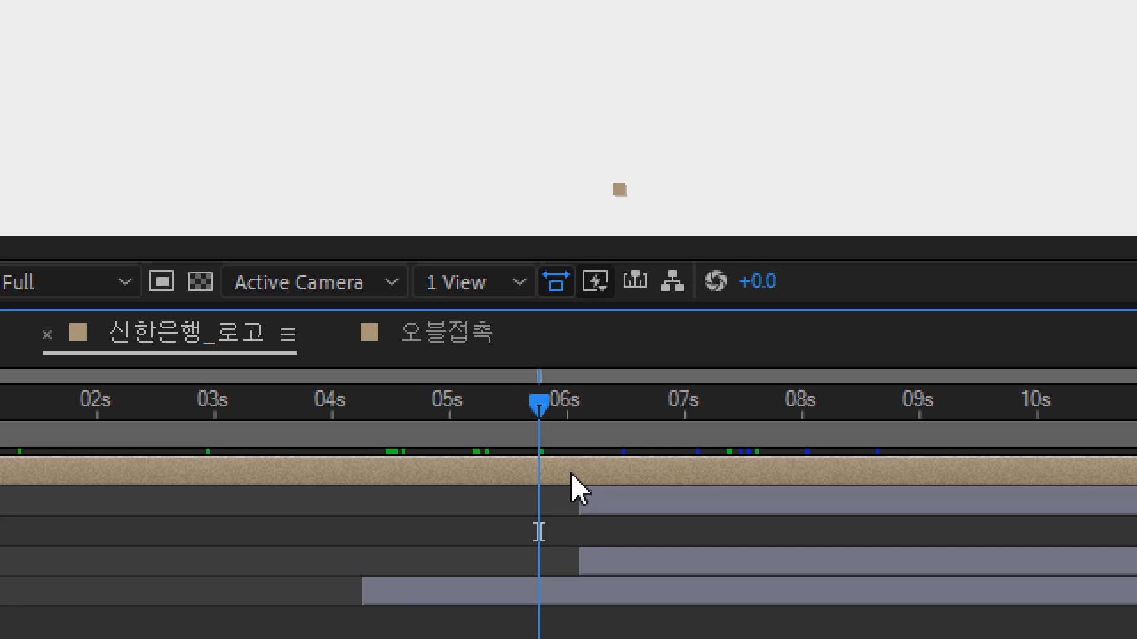
key(ctrl+shift+d)
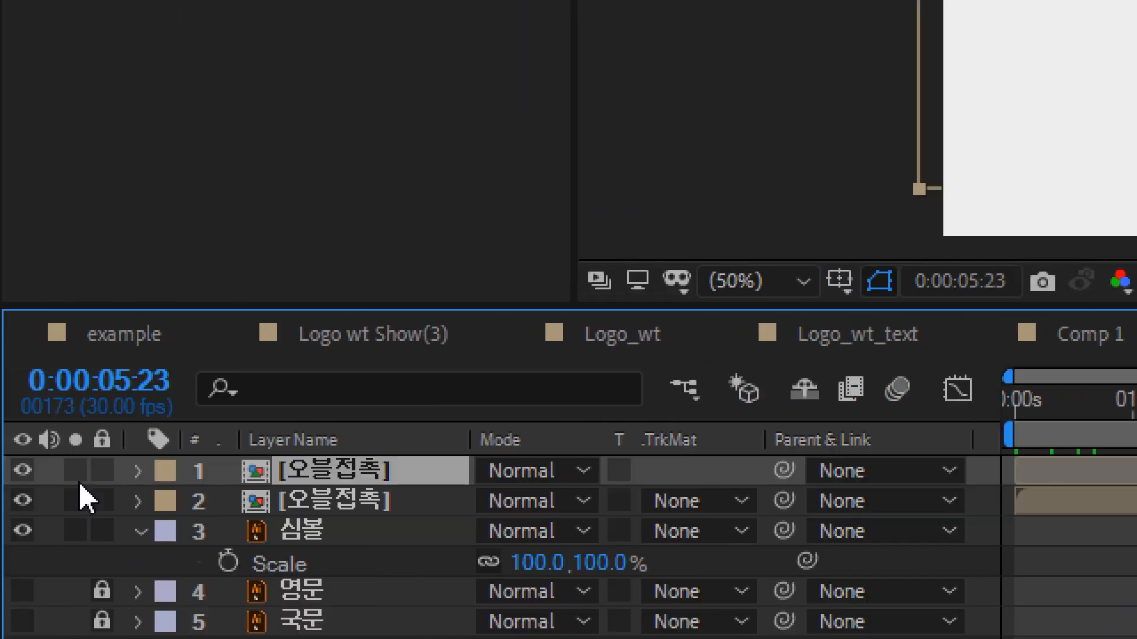
click(293, 502)
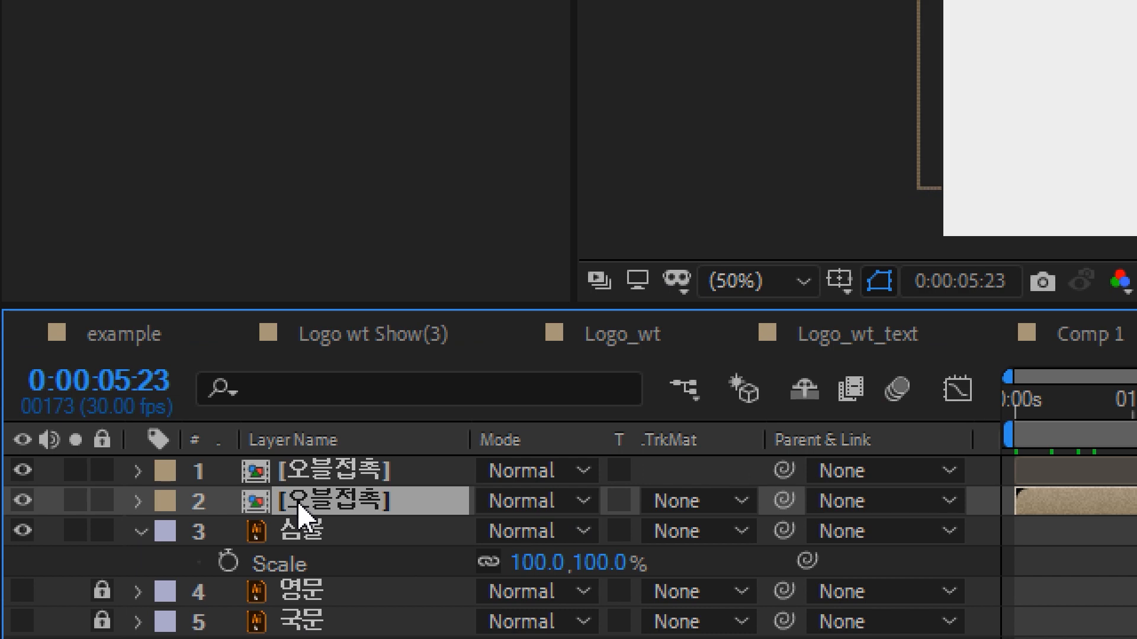
key(ctrl+Up)
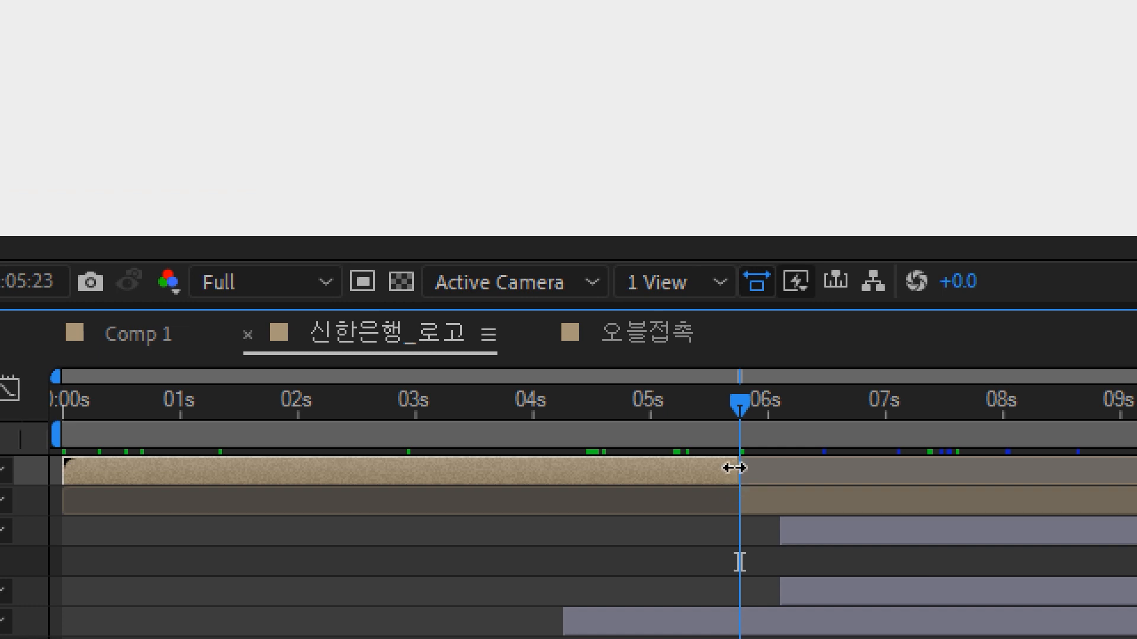
Extend the earlier 오블접촉 piece and trim the second piece so both meet at the start of the 심볼 layer
drag(734, 467, 779, 512)
click(740, 502)
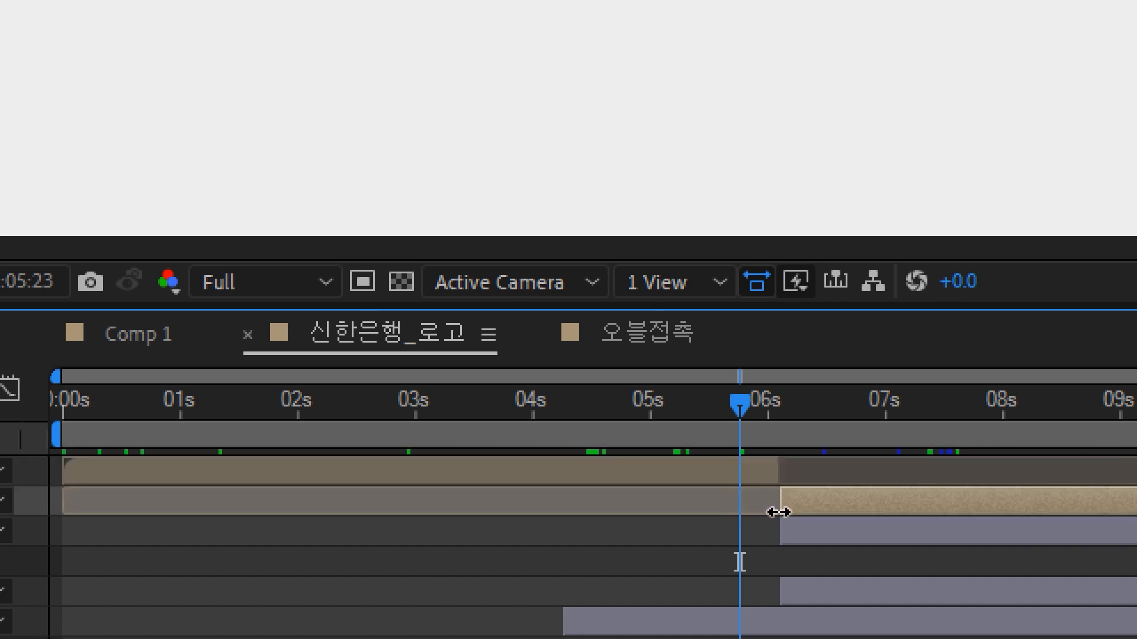
click(807, 399)
Set the 심볼 layer's track matte to Alpha Matte using the second 오블접촉 piece directly above it
click(830, 524)
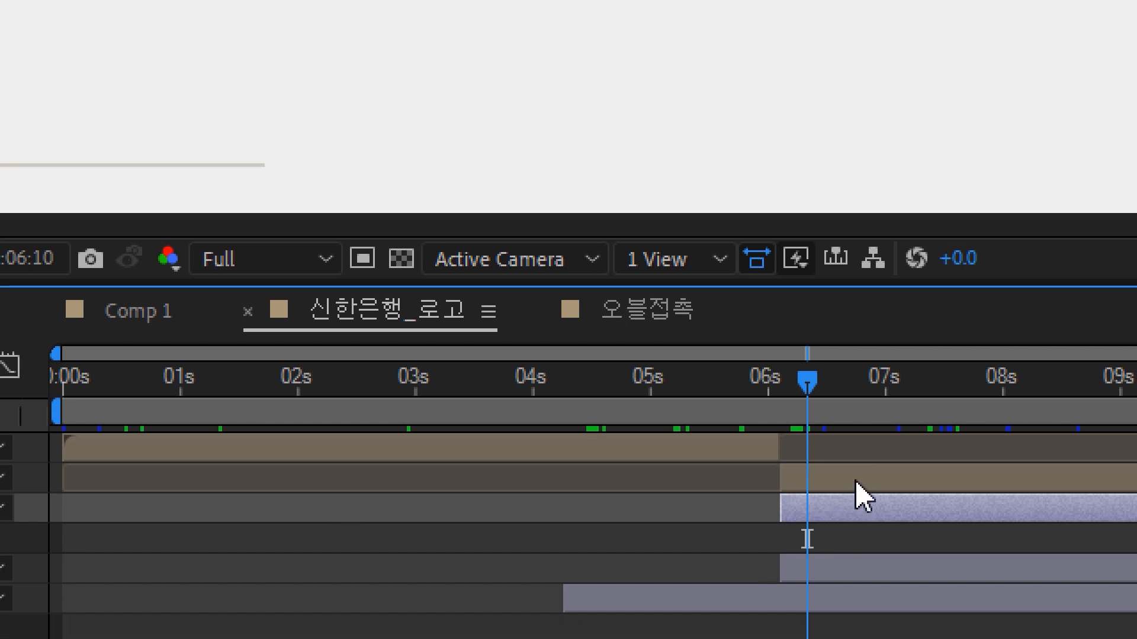
click(856, 478)
click(855, 508)
click(856, 476)
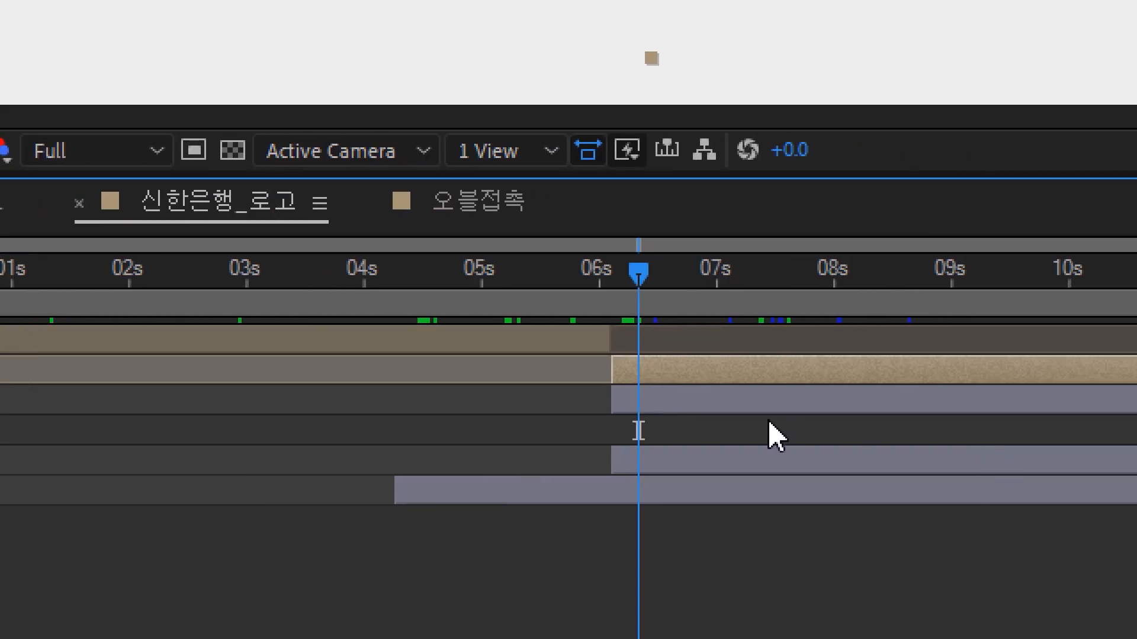
click(688, 402)
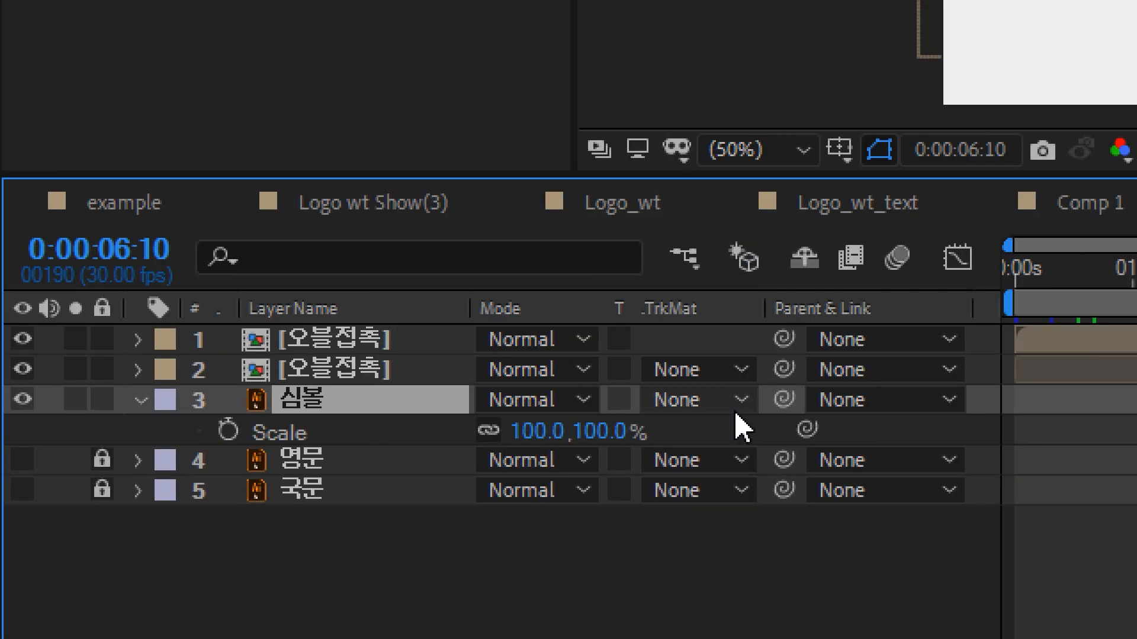
click(741, 400)
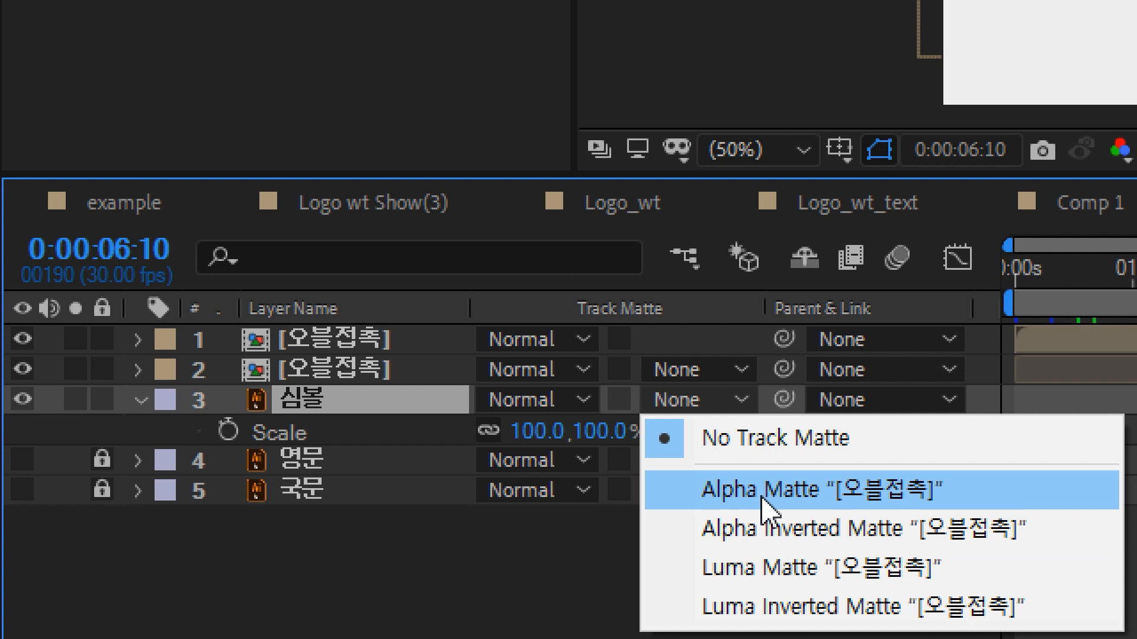
click(763, 497)
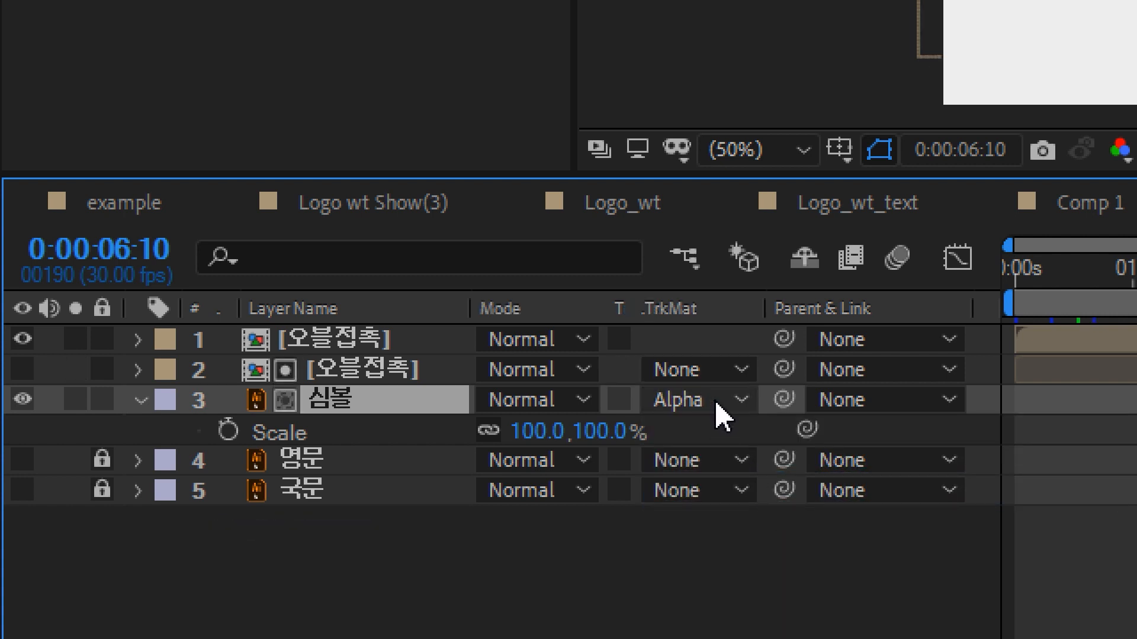
click(717, 404)
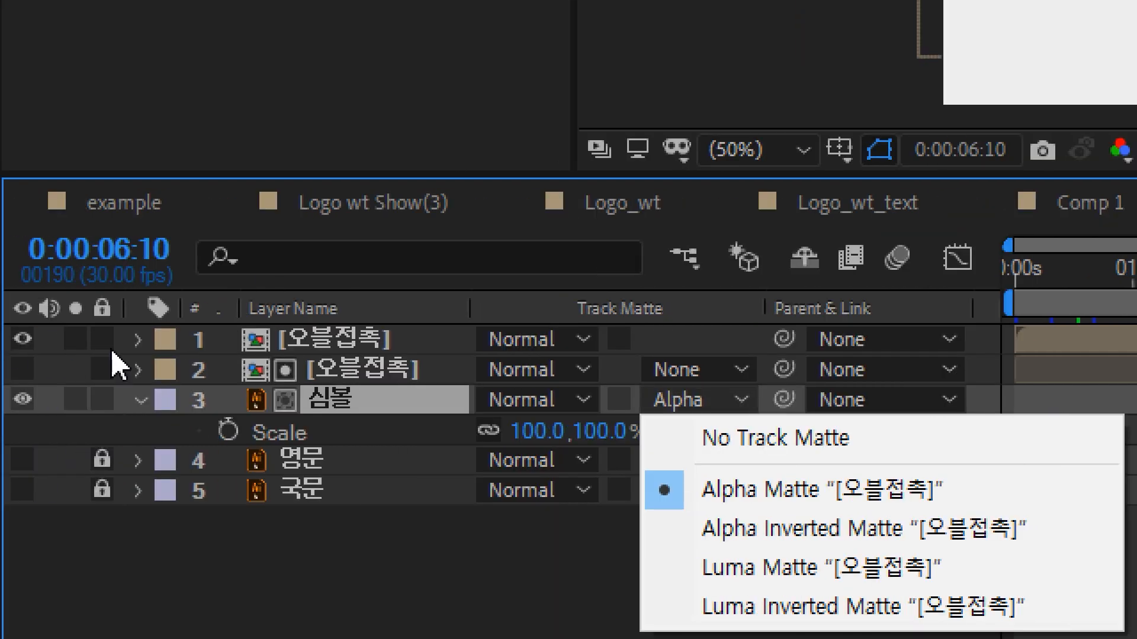
Extend the end of the top 오블접촉 layer to about 0:00:07:00 so it overlaps the matted symbol, and scrub back through the animation
click(352, 351)
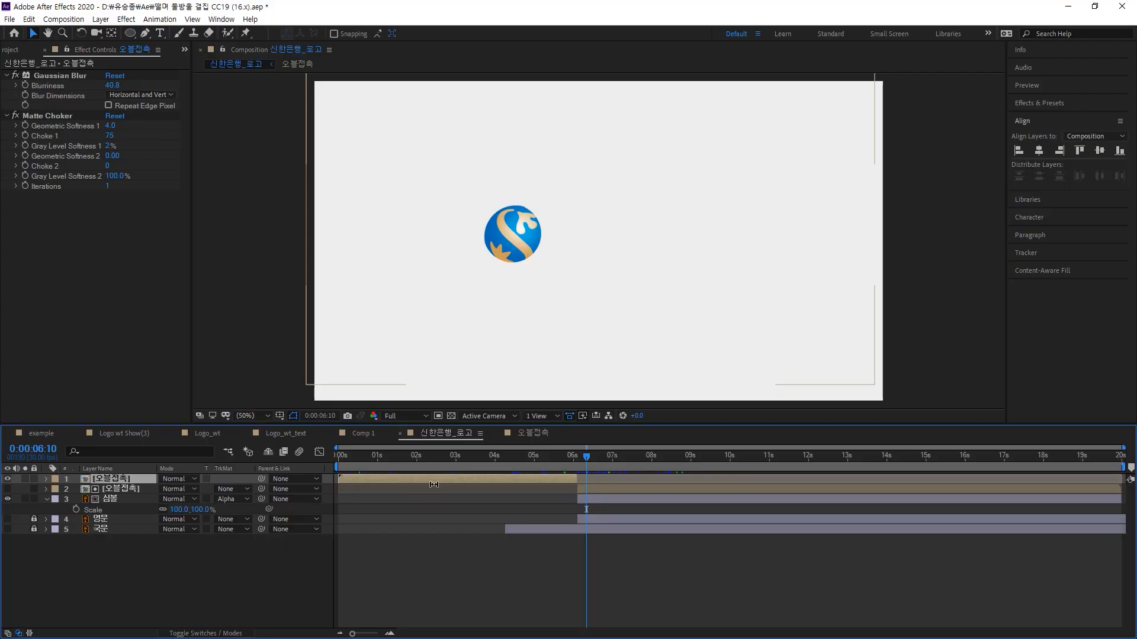
drag(535, 451, 491, 462)
drag(508, 460, 646, 483)
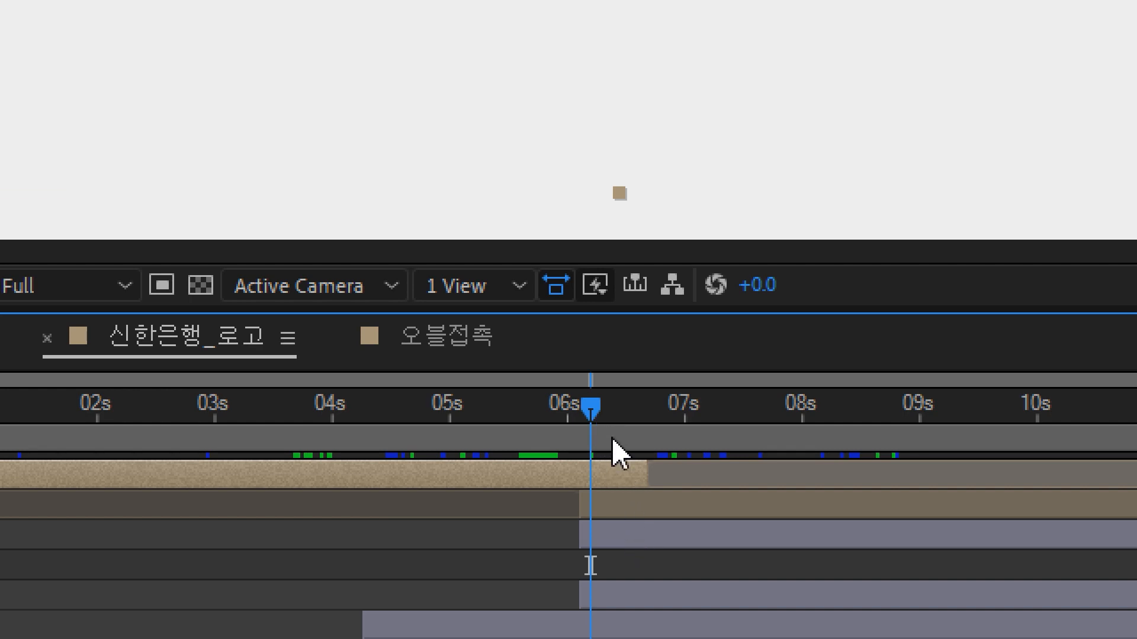
drag(650, 477, 679, 479)
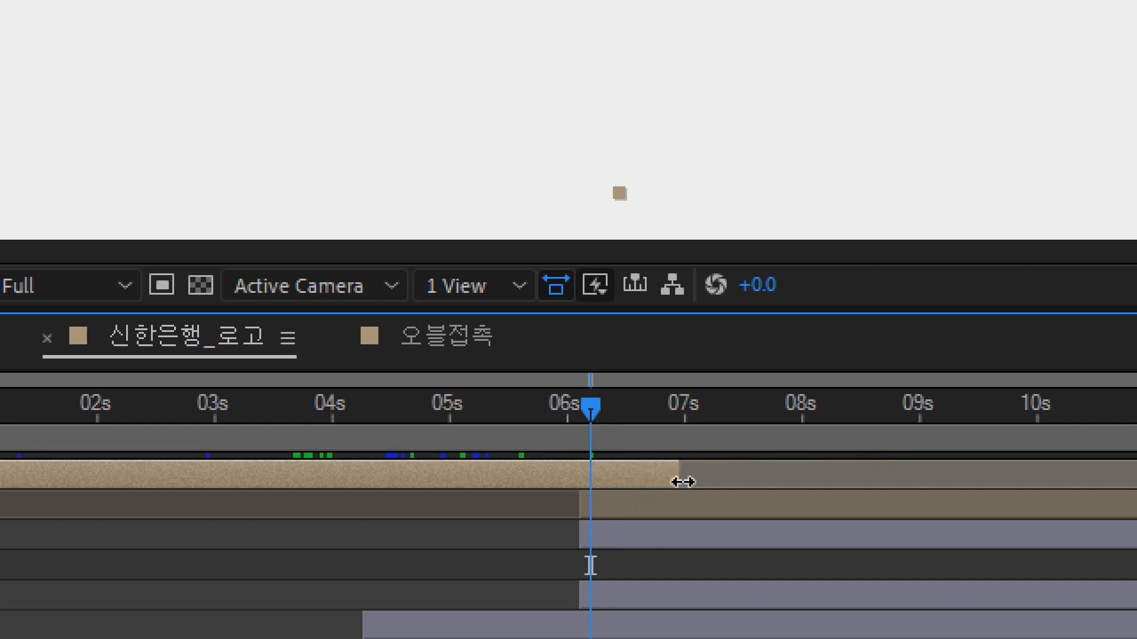
click(581, 412)
drag(582, 412, 265, 388)
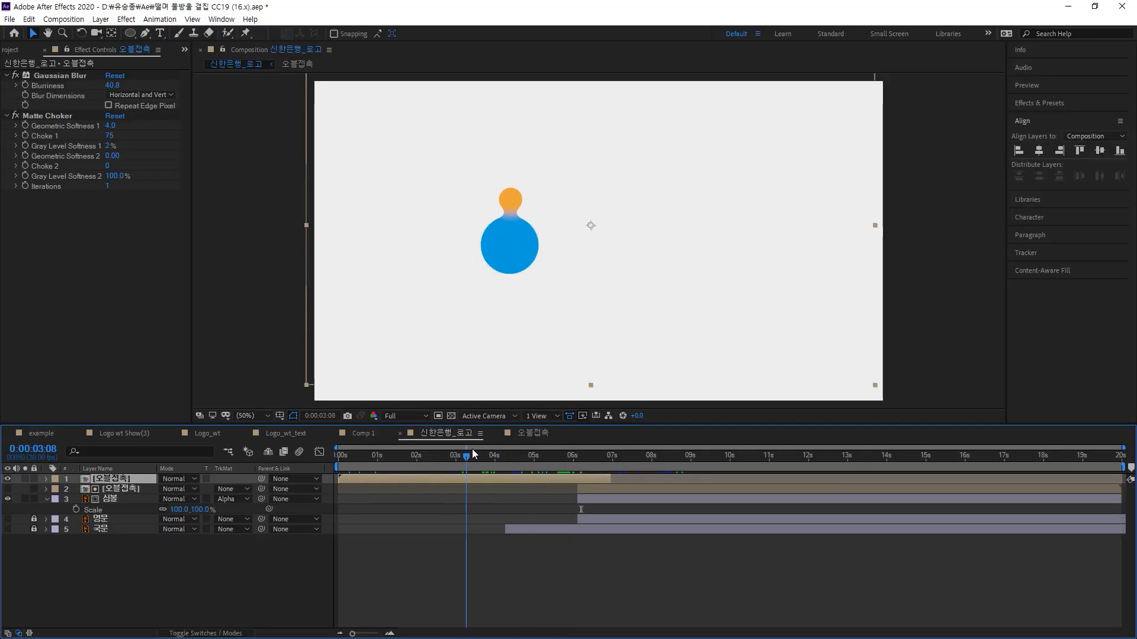
Extend the top 오블접촉 layer's end to about 0:00:07:10 and add a 100% Opacity keyframe at 0:00:06:16
drag(471, 449, 659, 470)
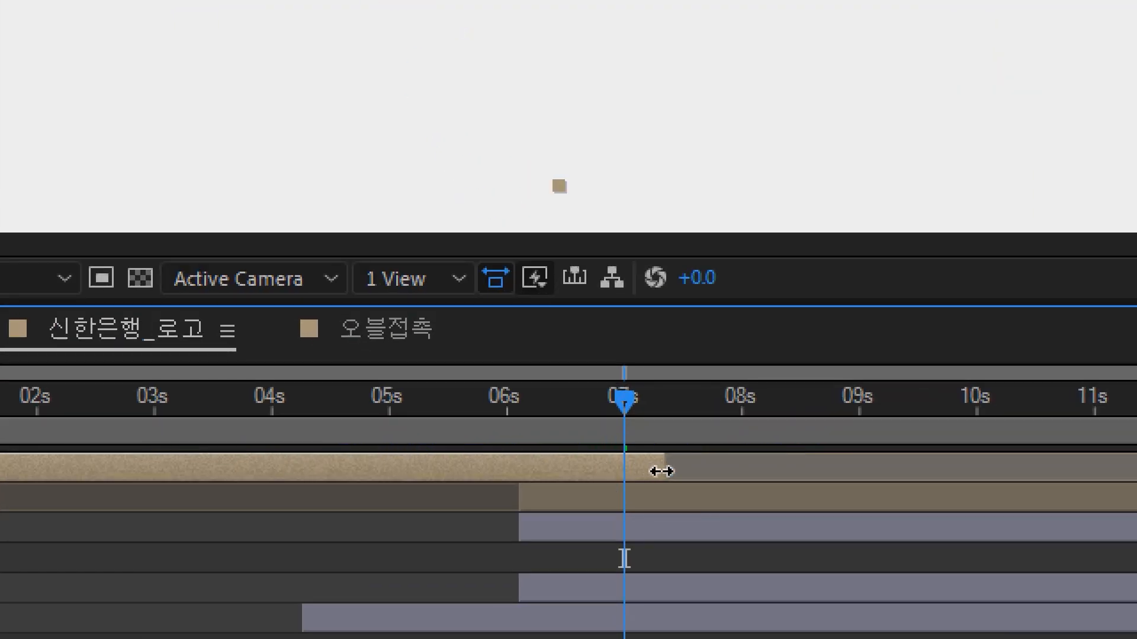
drag(624, 414, 584, 413)
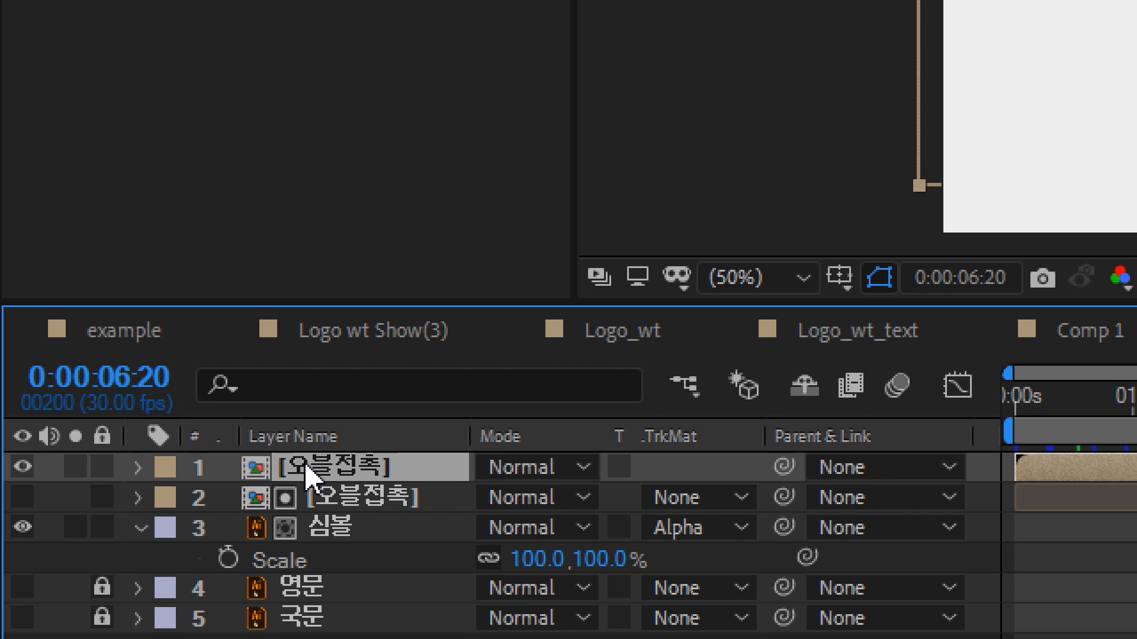
key(t)
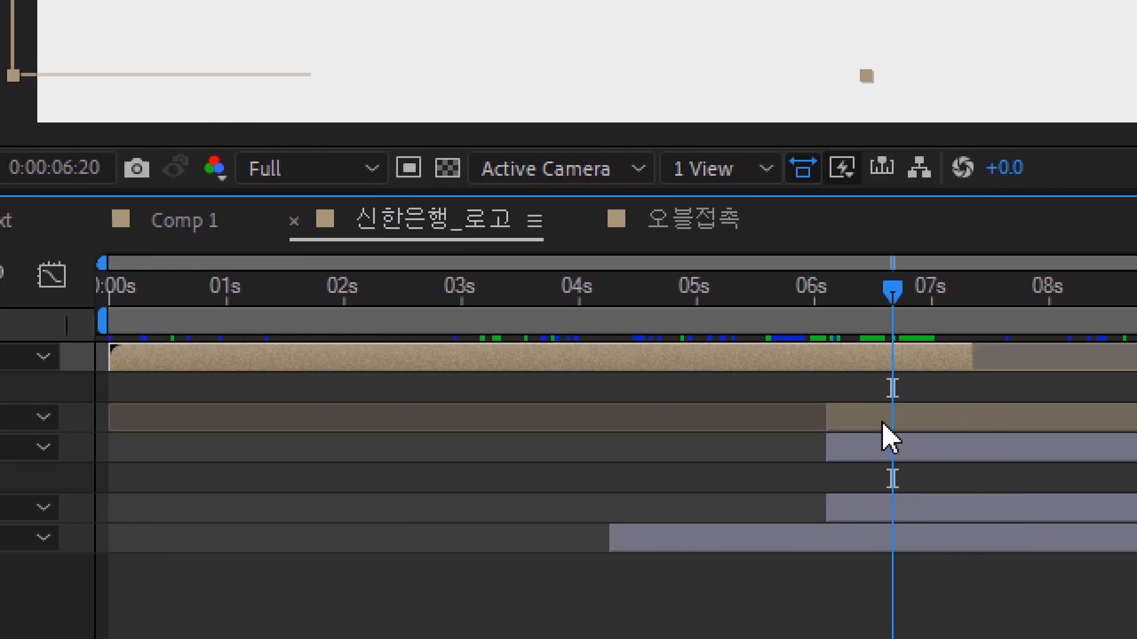
drag(892, 292, 877, 296)
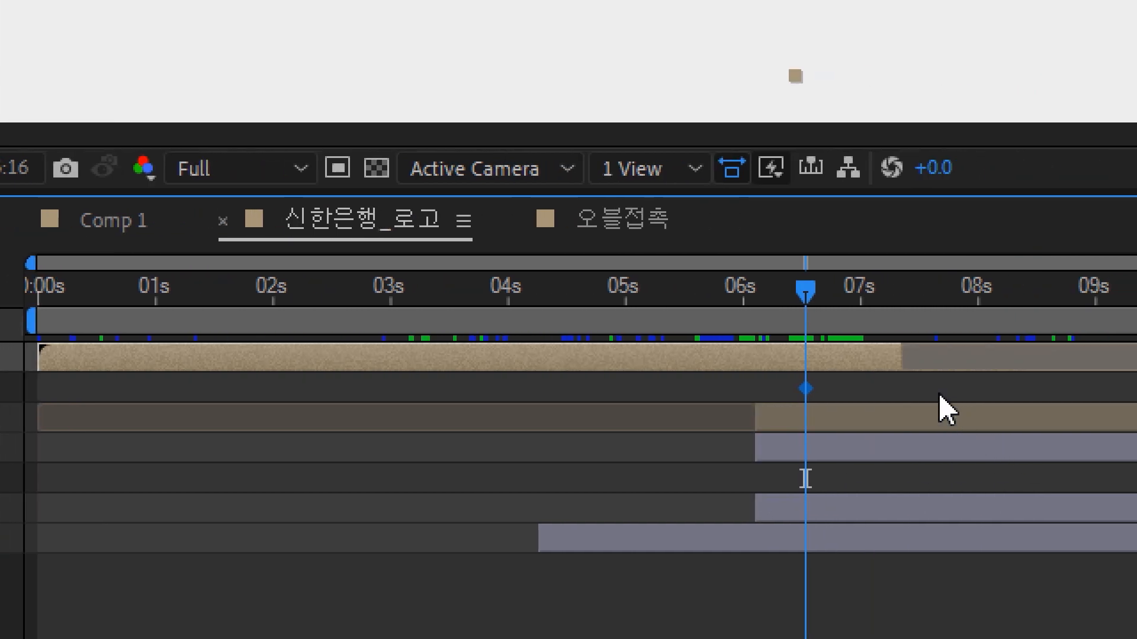
Set the top 오블접촉 layer's Opacity to 0% at its out point, 0:00:07:10
click(872, 357)
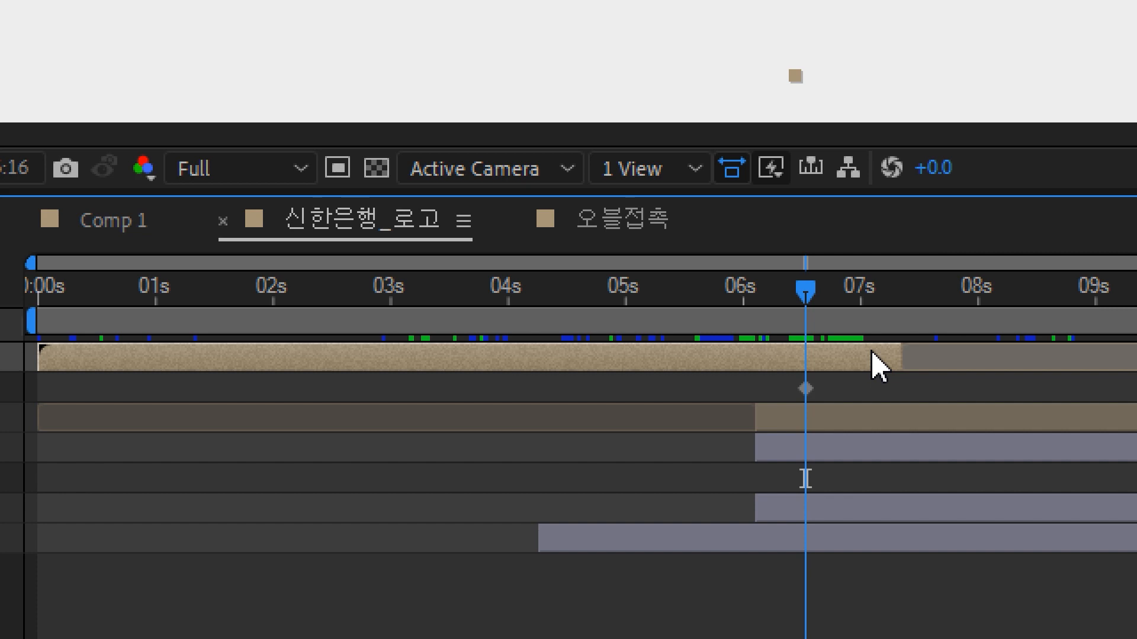
key(Home)
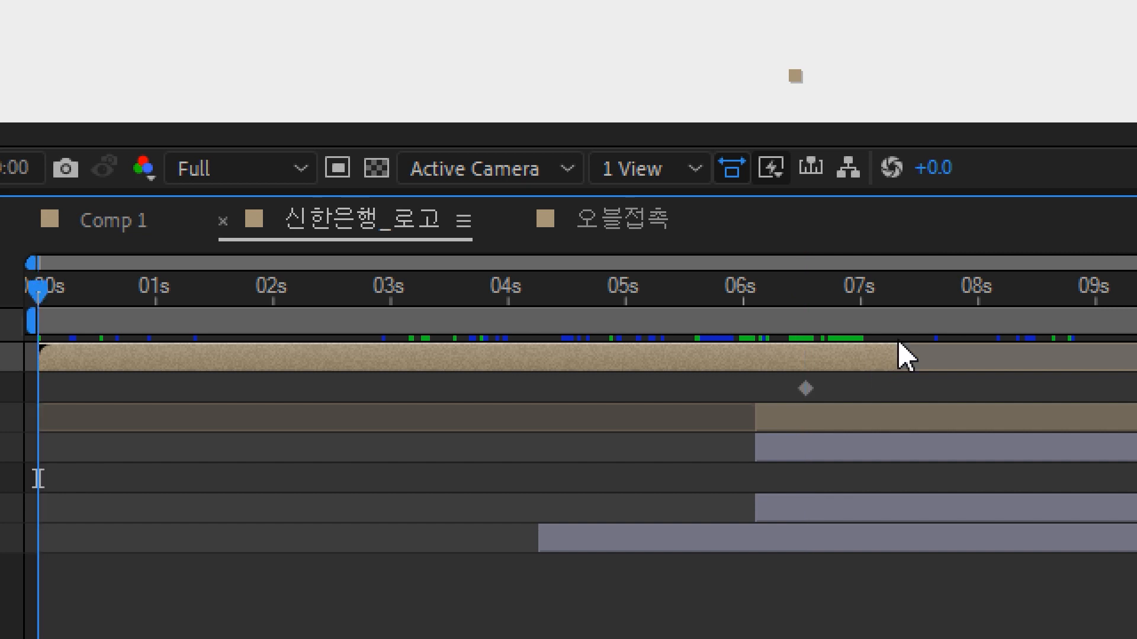
key(o)
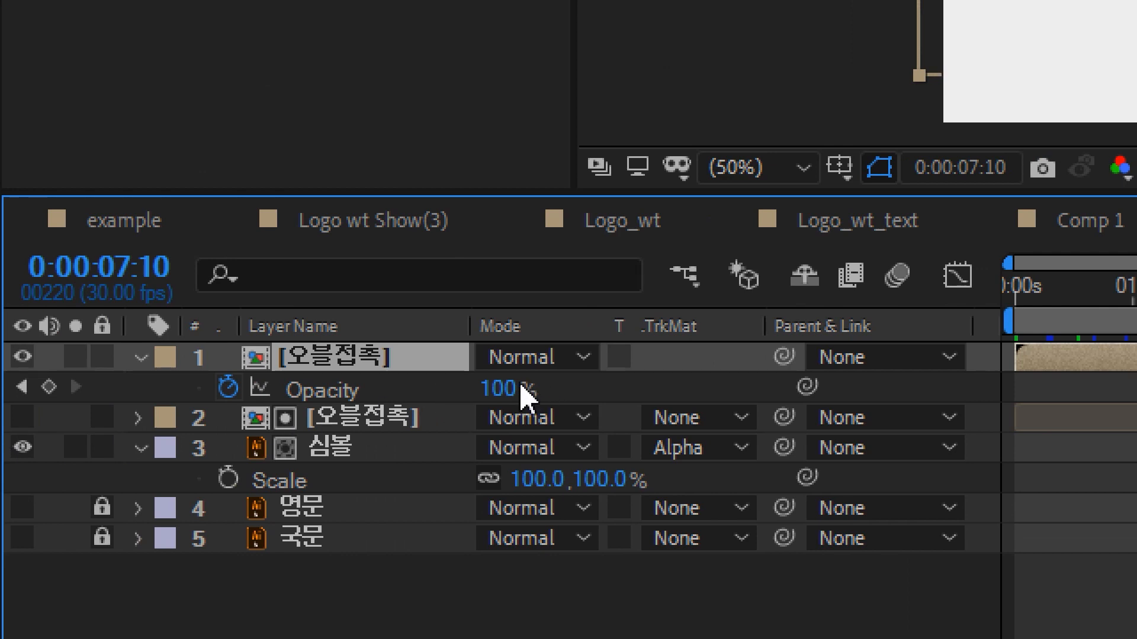
click(521, 387)
text(0)
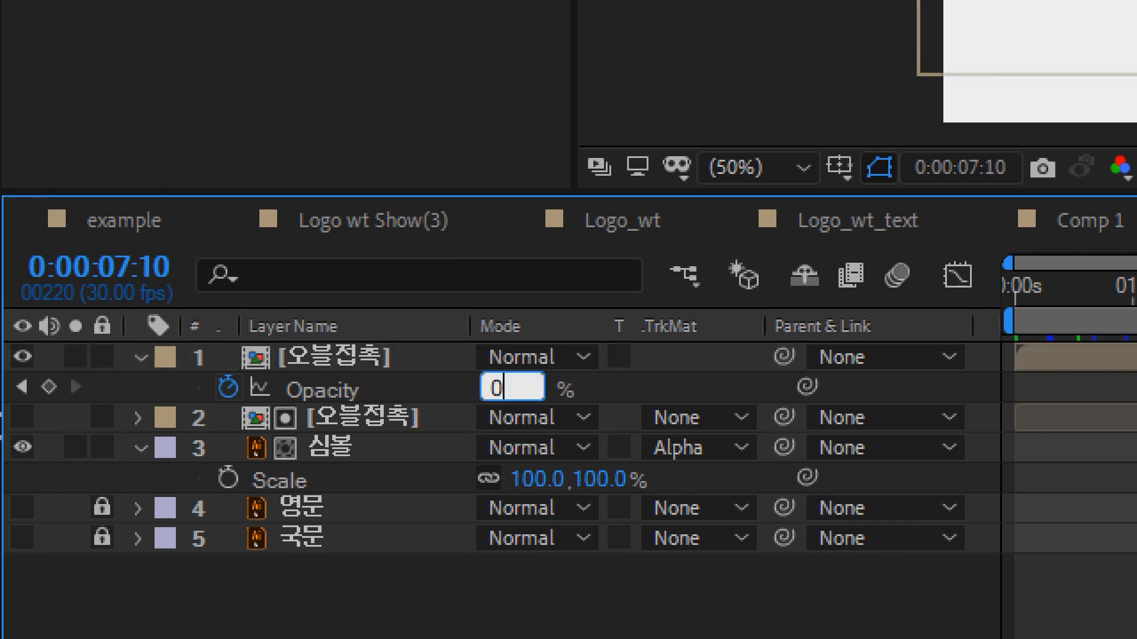
key(Return)
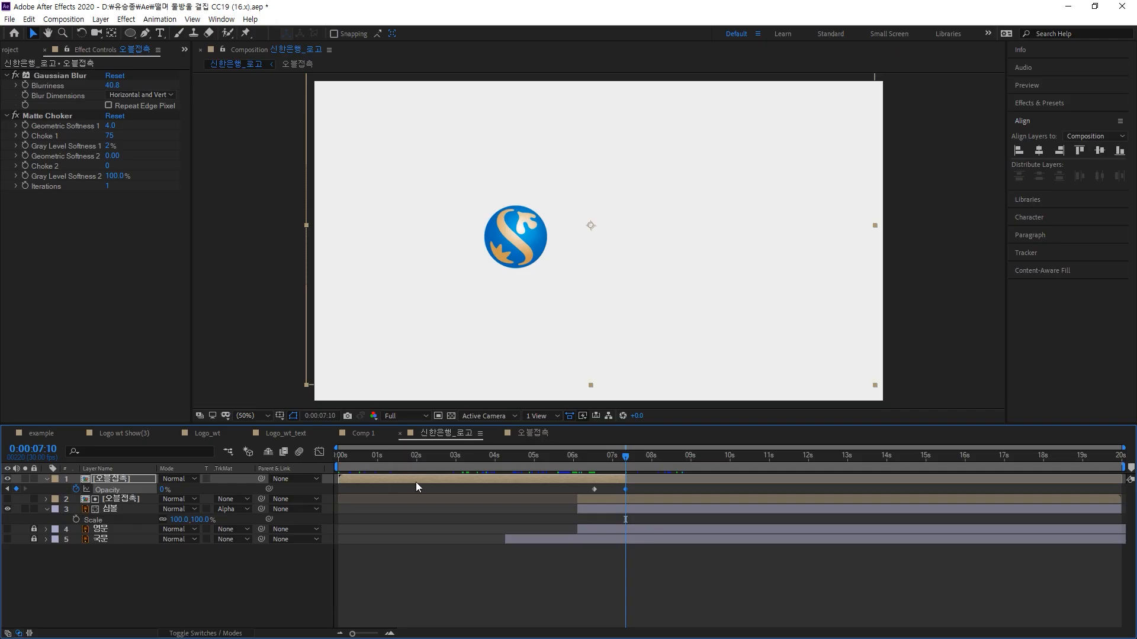
Inspect the top 오블접촉 layer's fade with the 심볼 layer hidden, and show the 심볼 layer again
drag(619, 454, 587, 420)
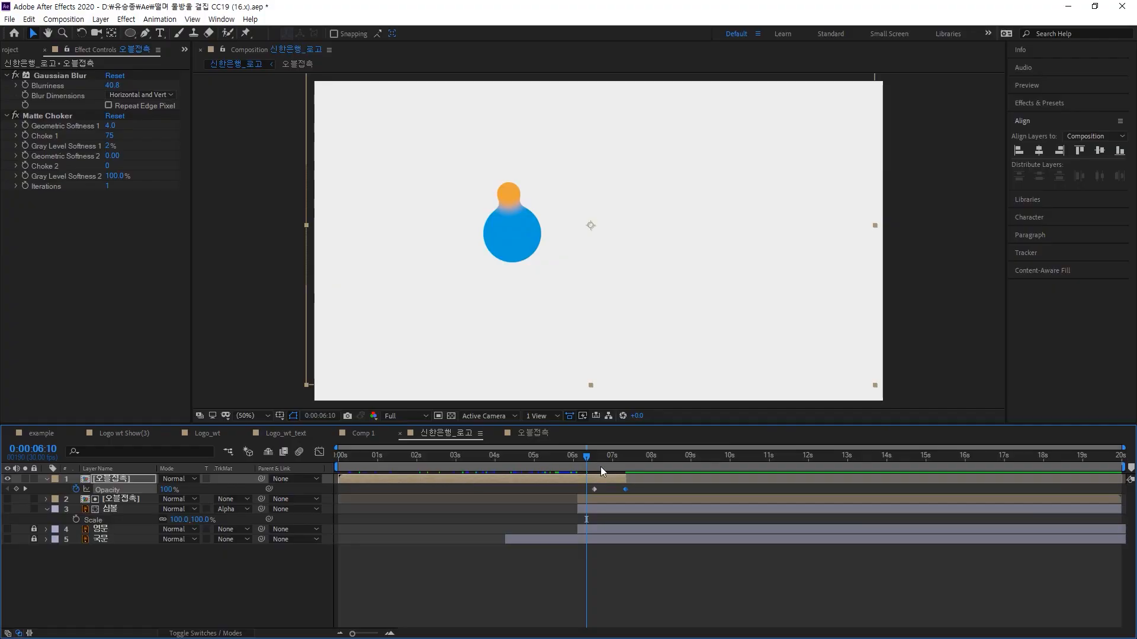
mouse_move(601, 468)
mouse_down()
mouse_move(459, 457)
mouse_move(619, 457)
mouse_move(595, 453)
mouse_up()
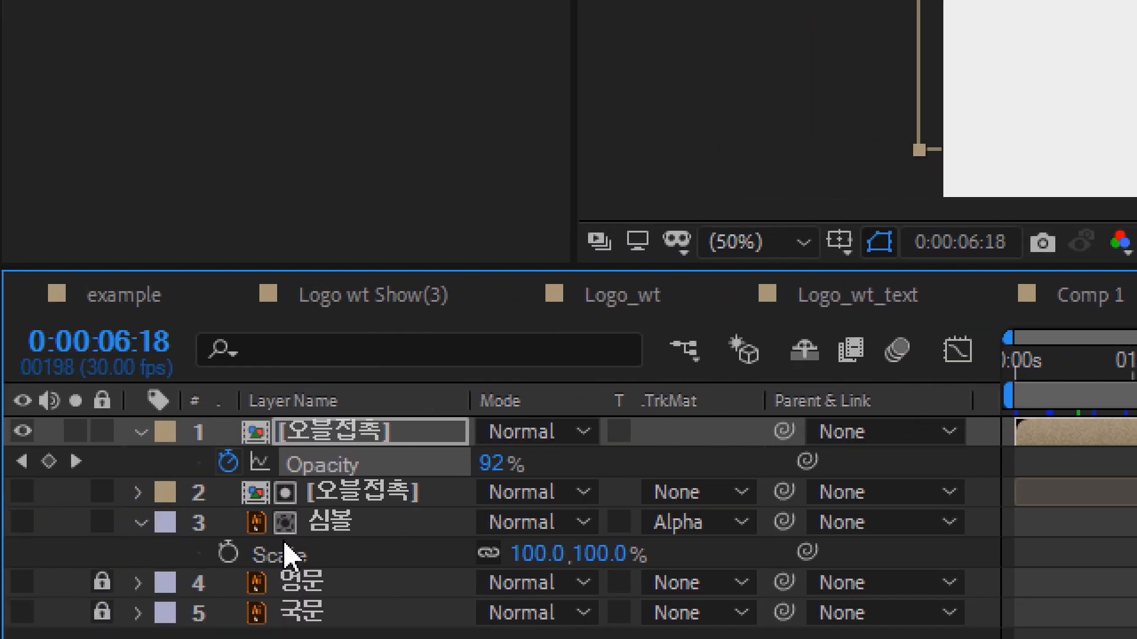
click(400, 501)
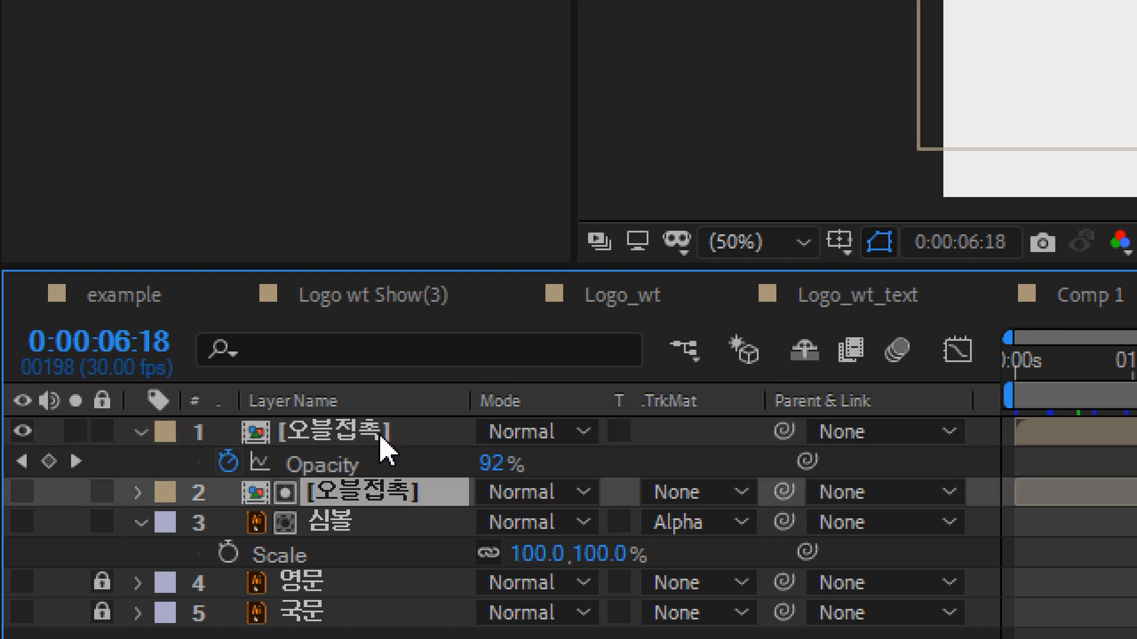
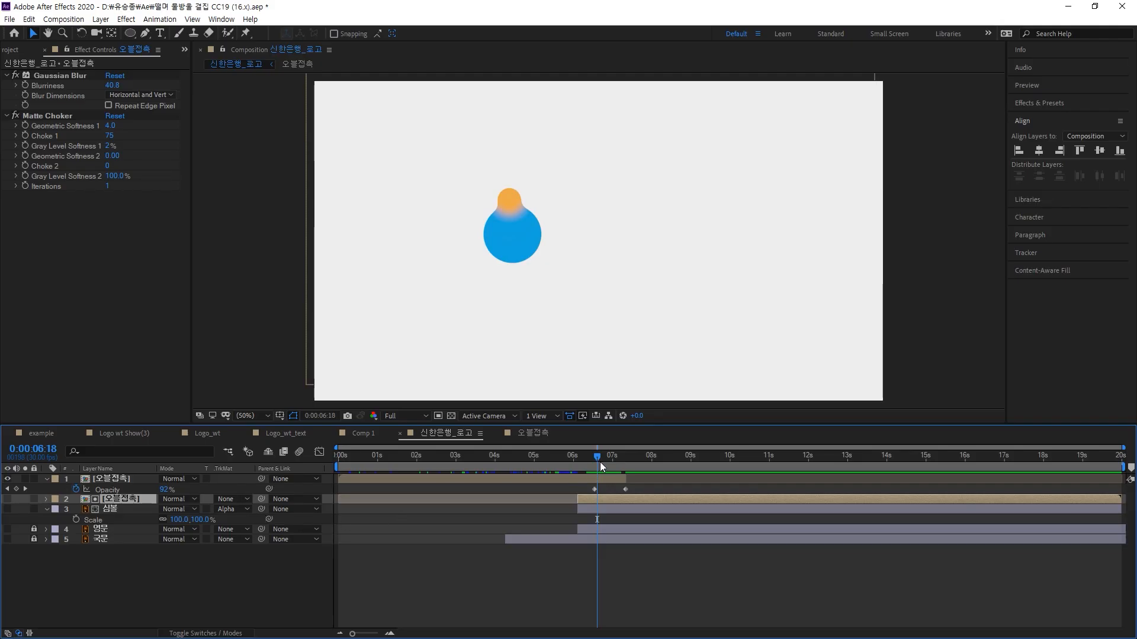
mouse_move(597, 456)
mouse_down()
mouse_move(617, 457)
mouse_move(600, 461)
mouse_up()
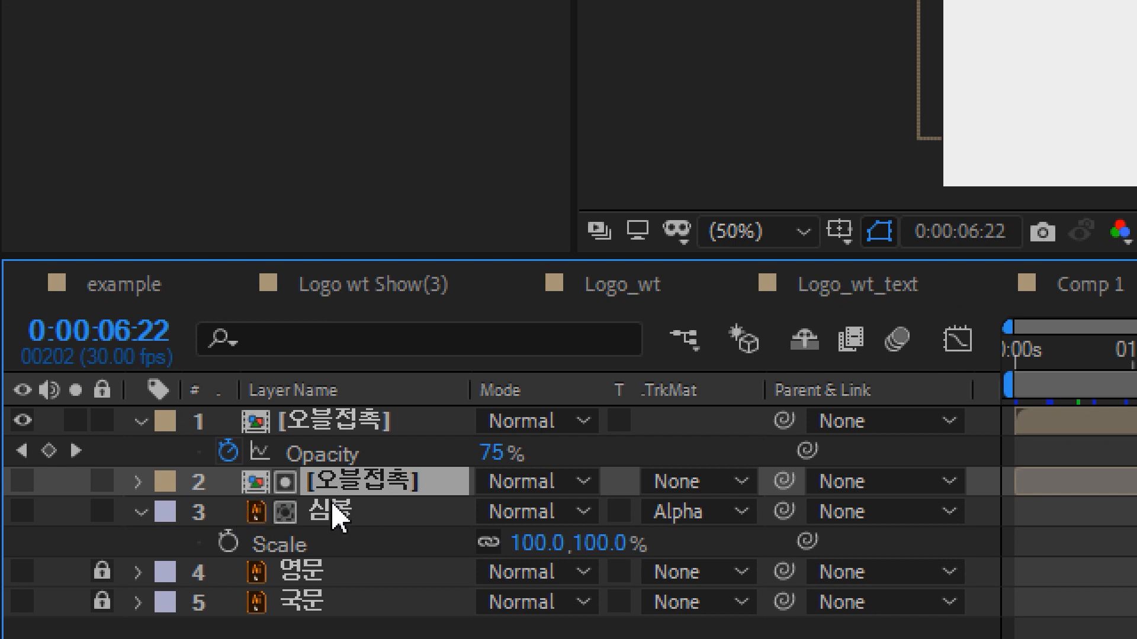
click(22, 511)
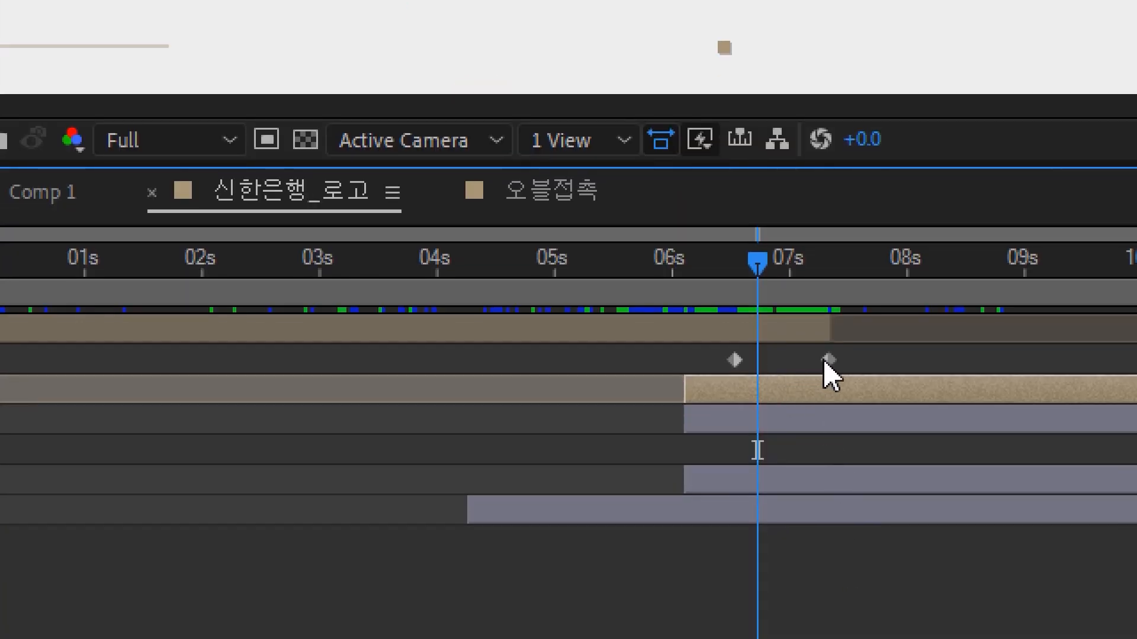
Move the top 오블접촉 layer's 0% Opacity keyframe earlier to about 0:00:07:04 and check the symbol transition at 100% magnification
drag(828, 361, 802, 350)
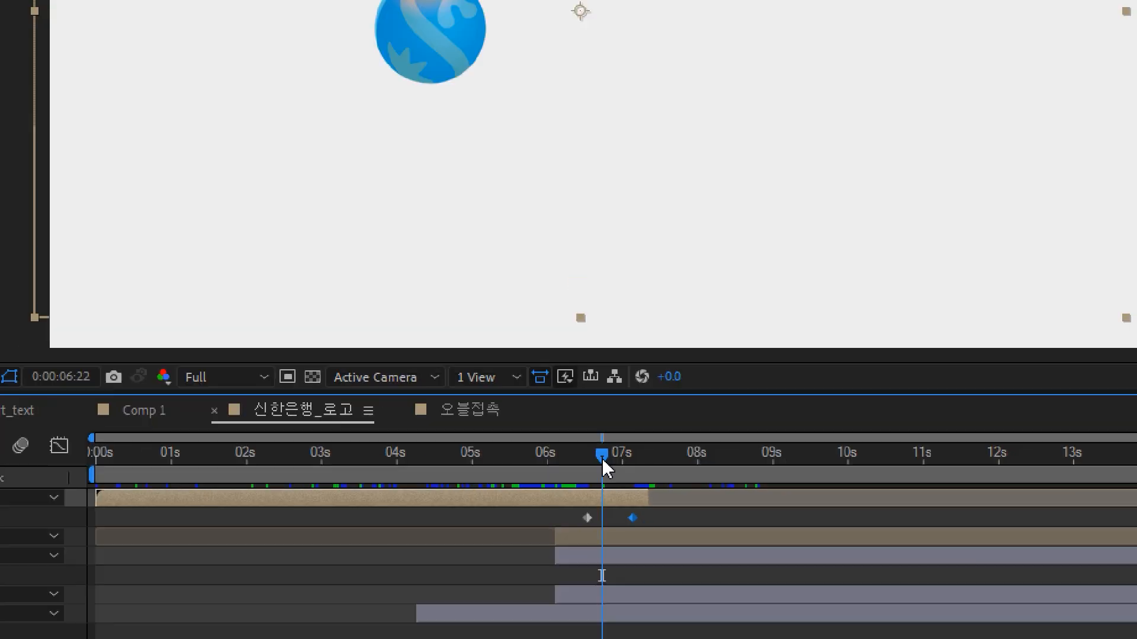
drag(759, 270, 671, 281)
drag(573, 466, 607, 457)
scroll(592, 310, up, 2)
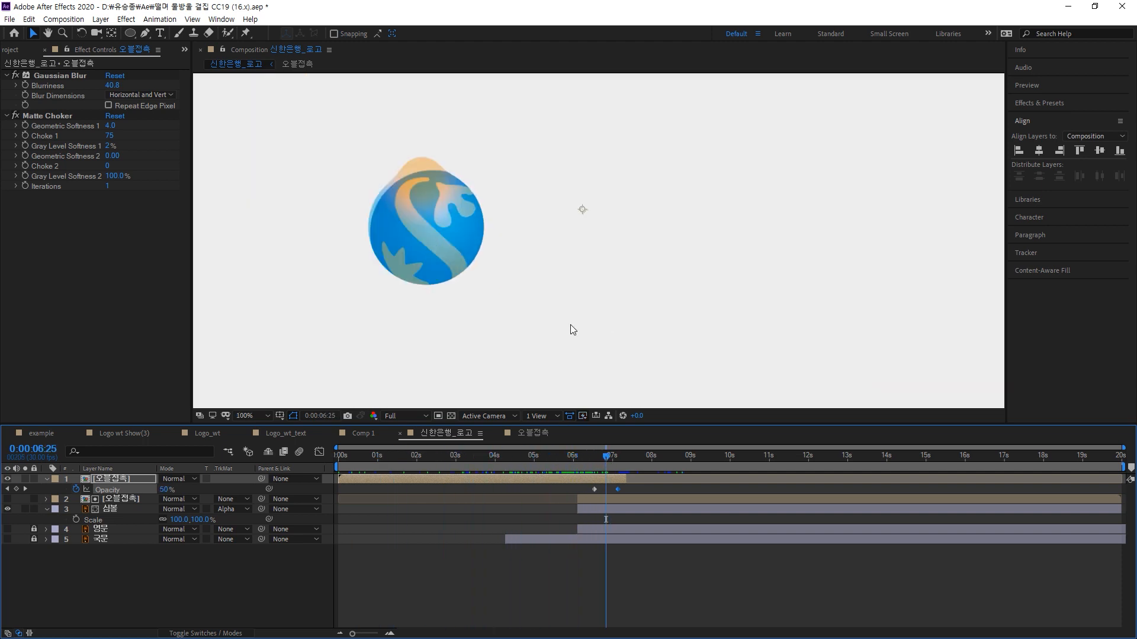
Extend the top 오블접촉 layer's end to about 0:00:07:22 and move its 0% Opacity keyframe to about 0:00:07:18
drag(612, 465, 637, 458)
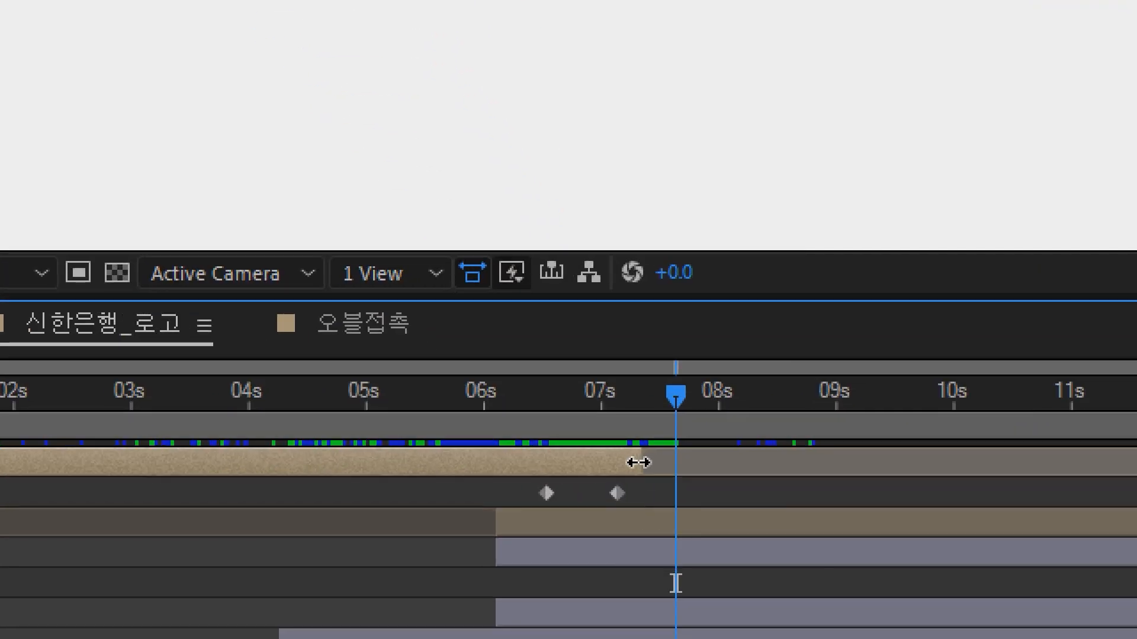
drag(638, 463, 685, 462)
drag(616, 493, 675, 491)
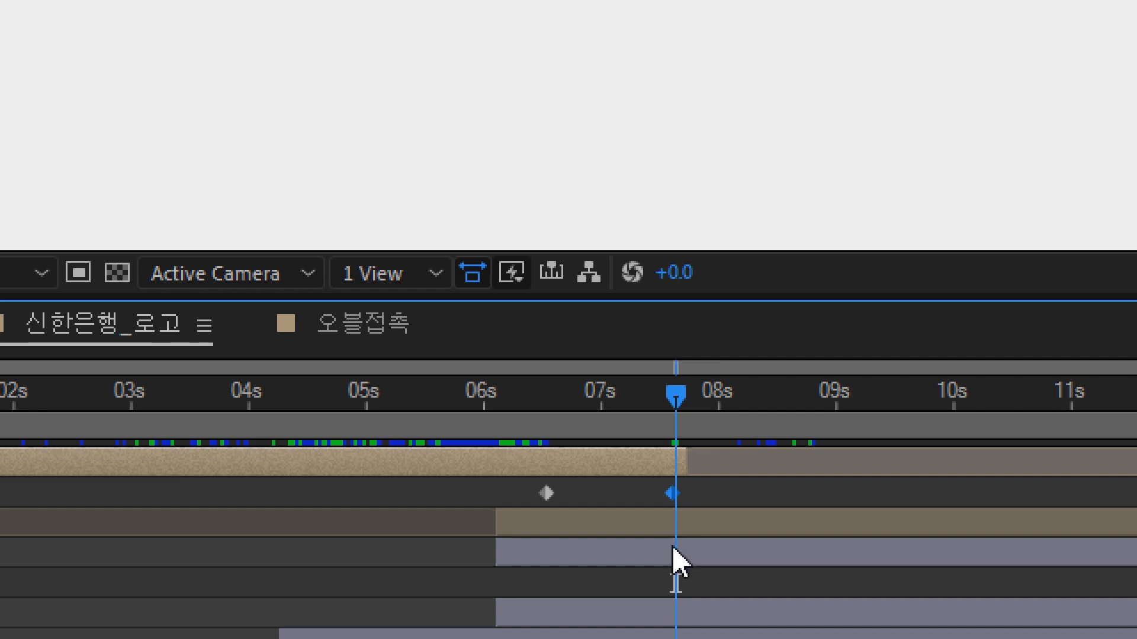
Keyframe the 심볼 layer's Opacity at 100% at 0:00:07:19 and at 0% at 0:00:06:24
click(694, 552)
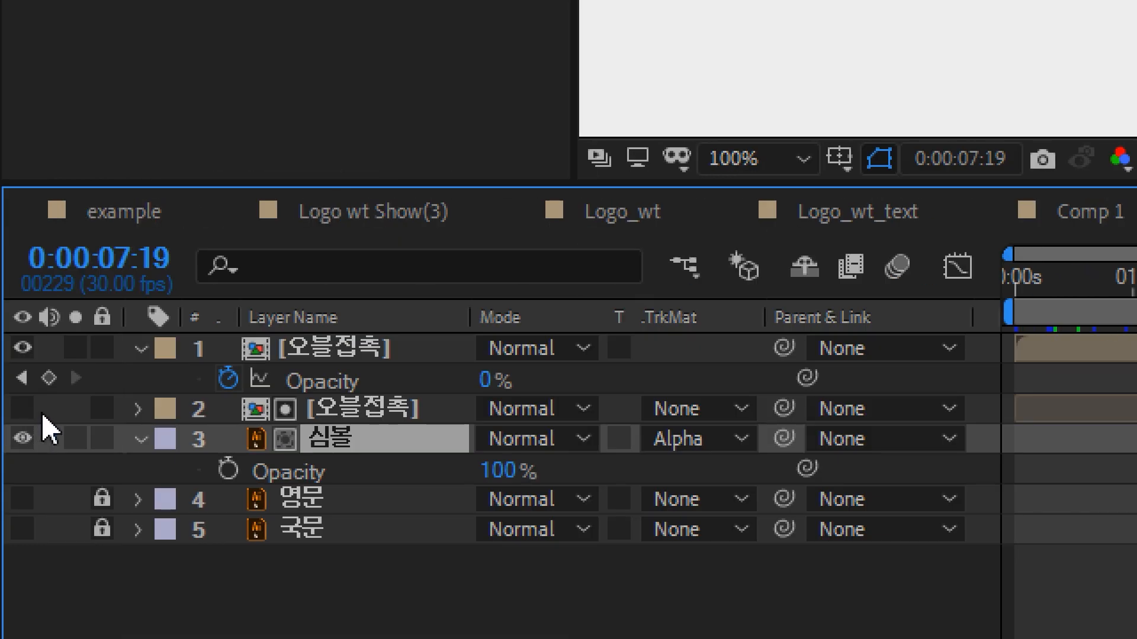
click(222, 468)
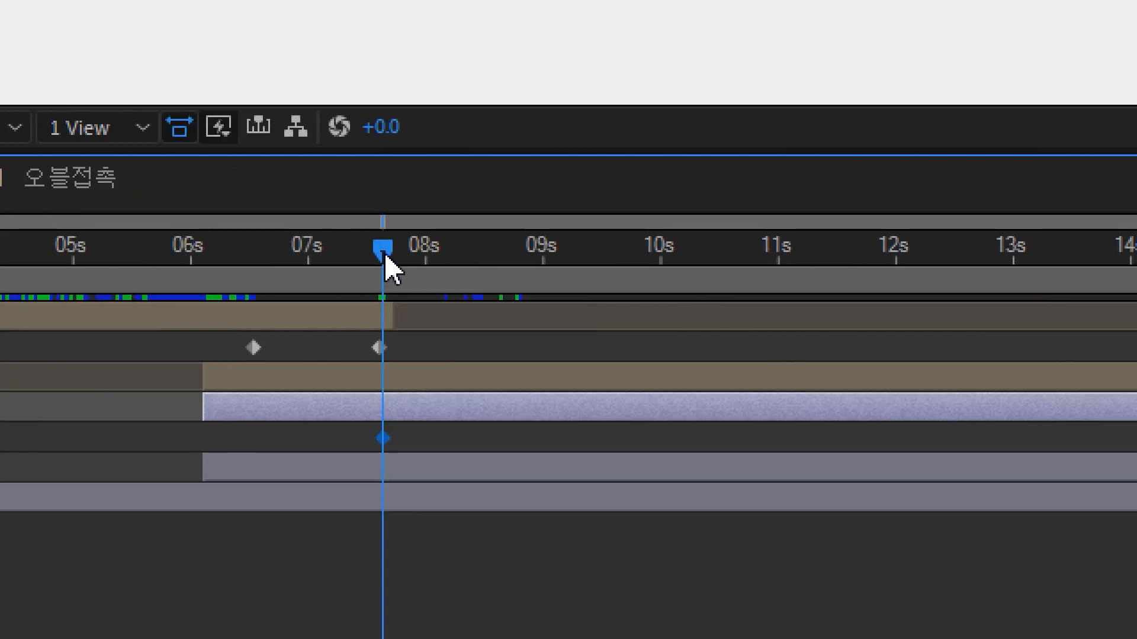
drag(385, 264, 286, 272)
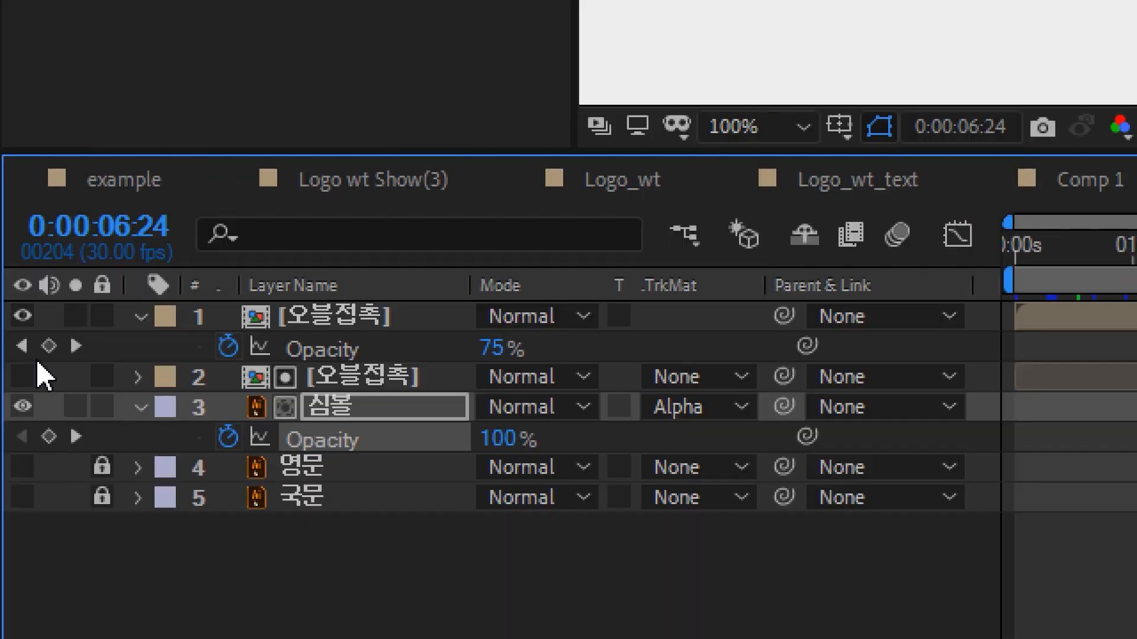
click(508, 439)
text(0)
key(Return)
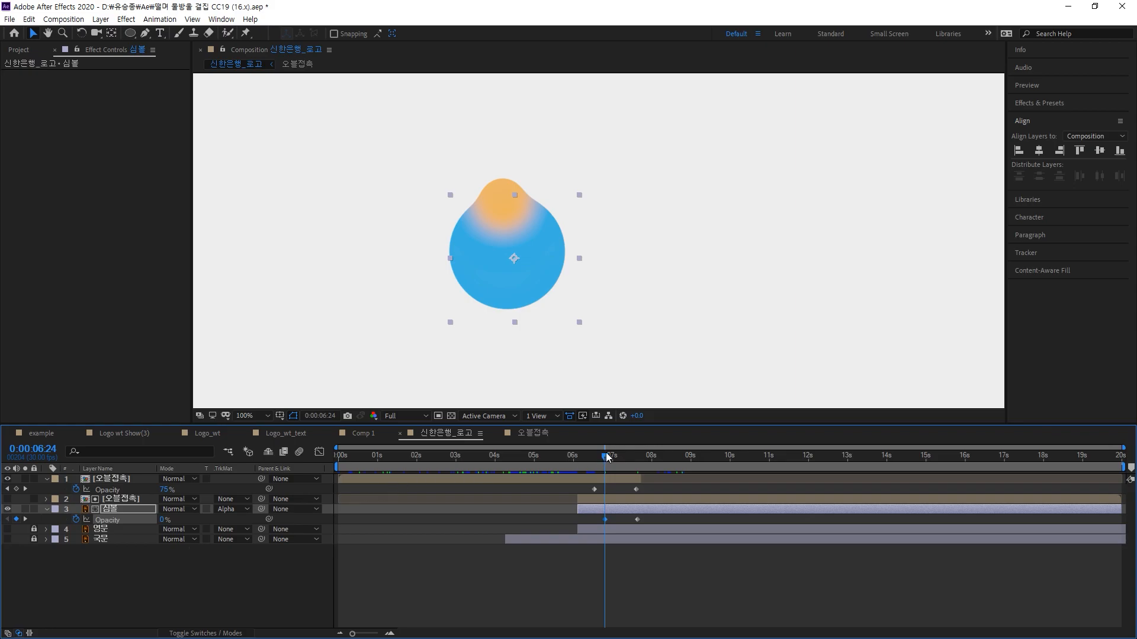
Review the crossfade into the symbol and make the 영문 and 국문 text layers visible
drag(607, 457, 581, 479)
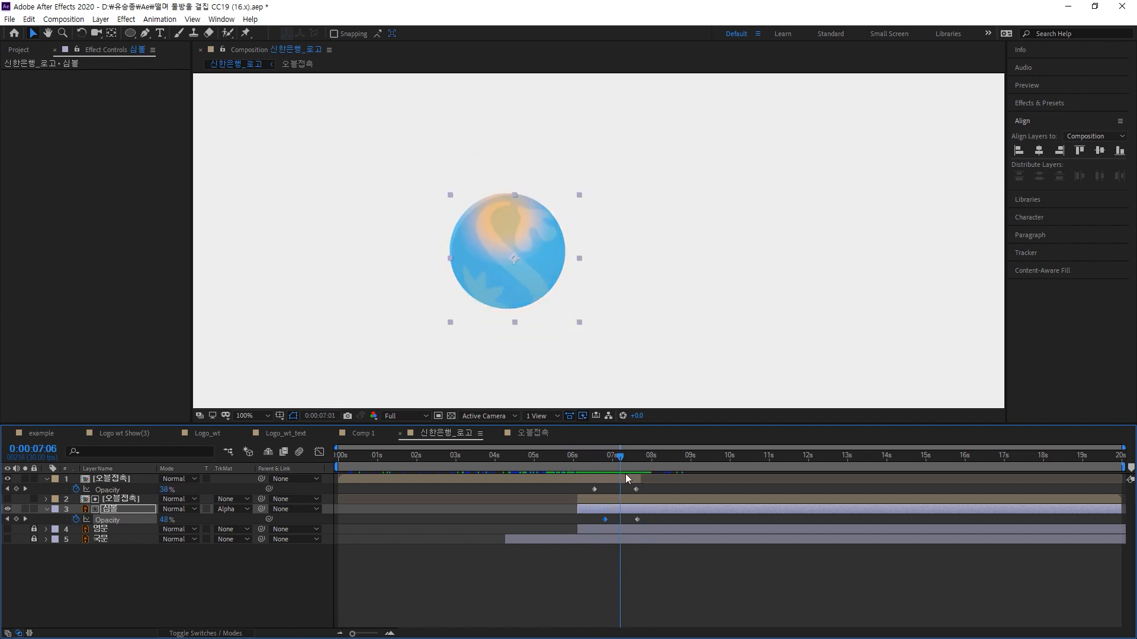
mouse_move(655, 470)
mouse_down()
mouse_move(573, 471)
mouse_move(638, 475)
mouse_up()
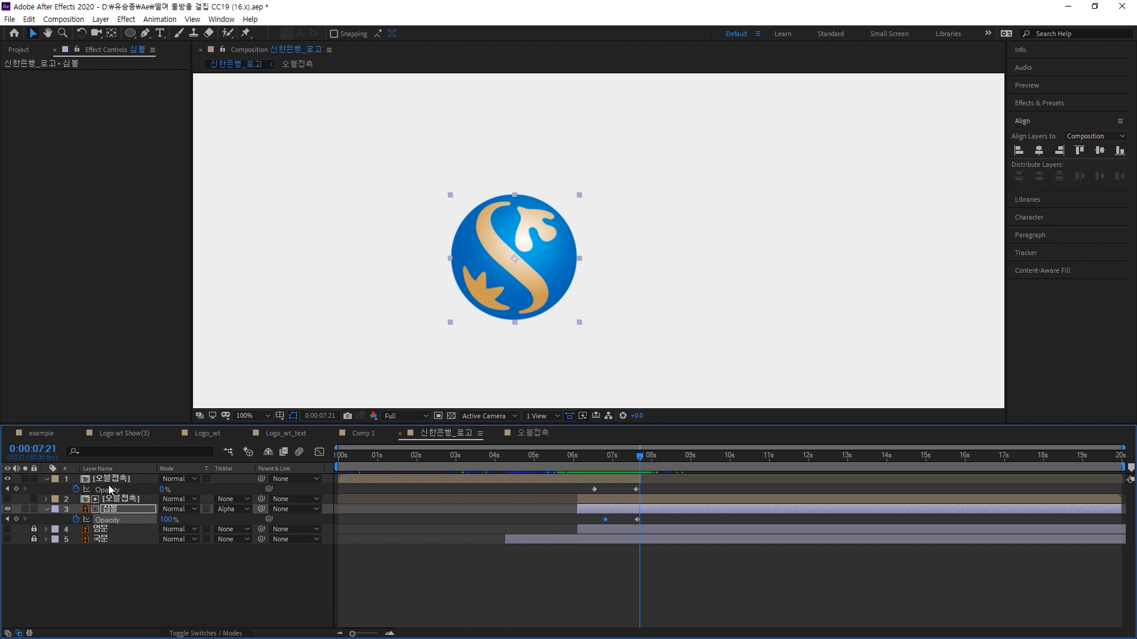
mouse_move(636, 461)
mouse_down()
mouse_move(554, 456)
mouse_move(643, 459)
mouse_up()
drag(8, 530, 8, 539)
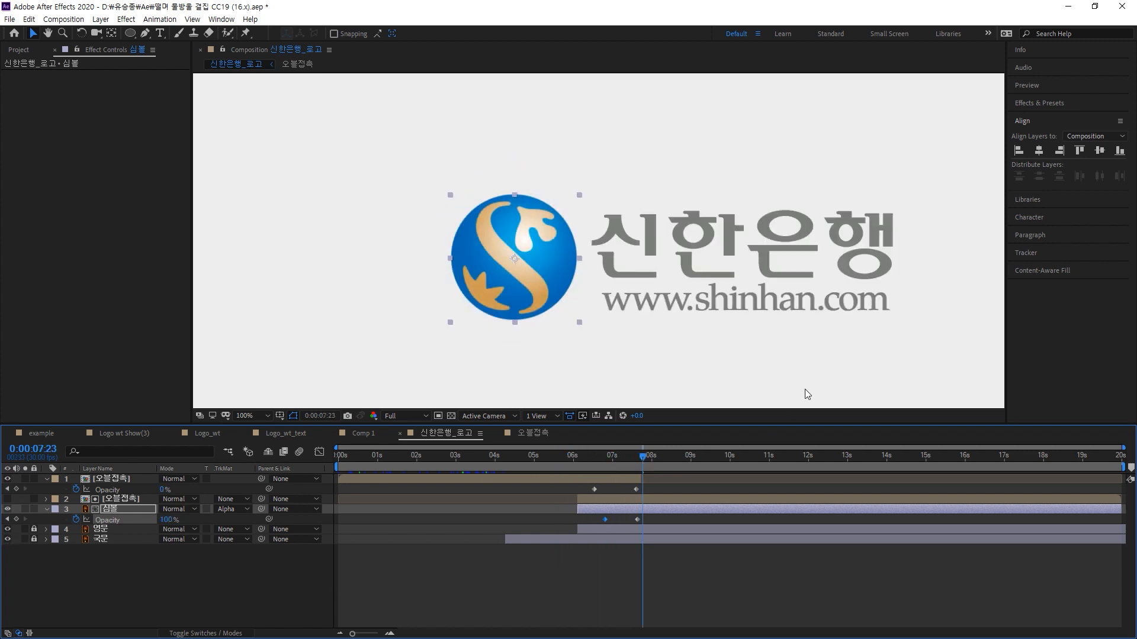
key(h)
drag(814, 333, 718, 308)
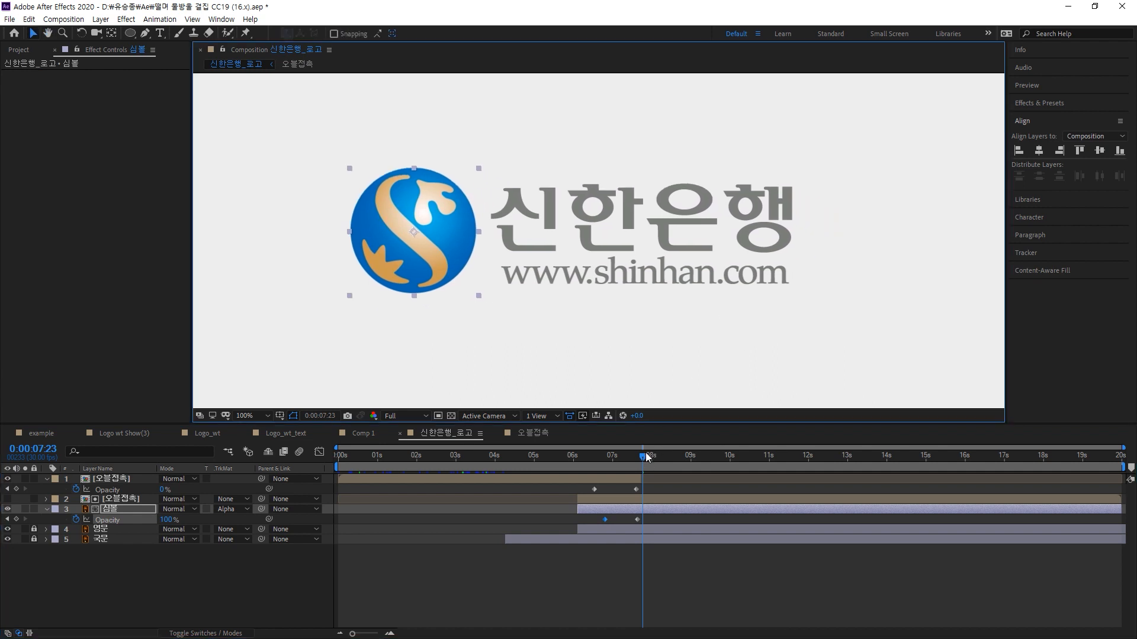
drag(644, 457, 578, 470)
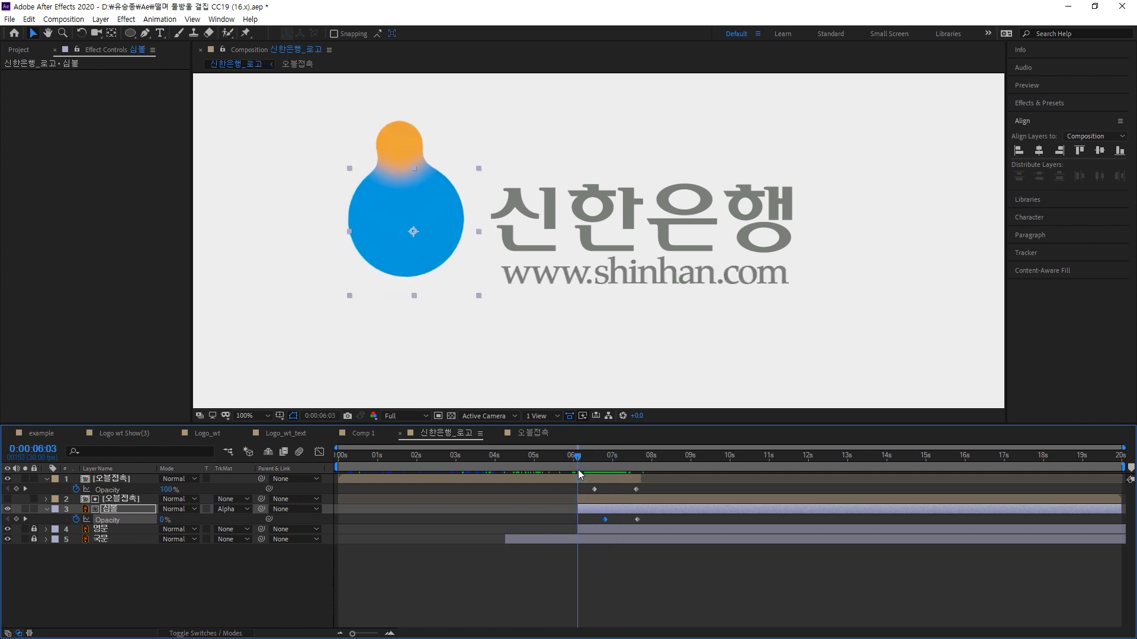
Open the 오블접촉 composition, go to 0:00:04:13, and toggle the 원2 layer's visibility off and on to identify its circle
double_click(87, 480)
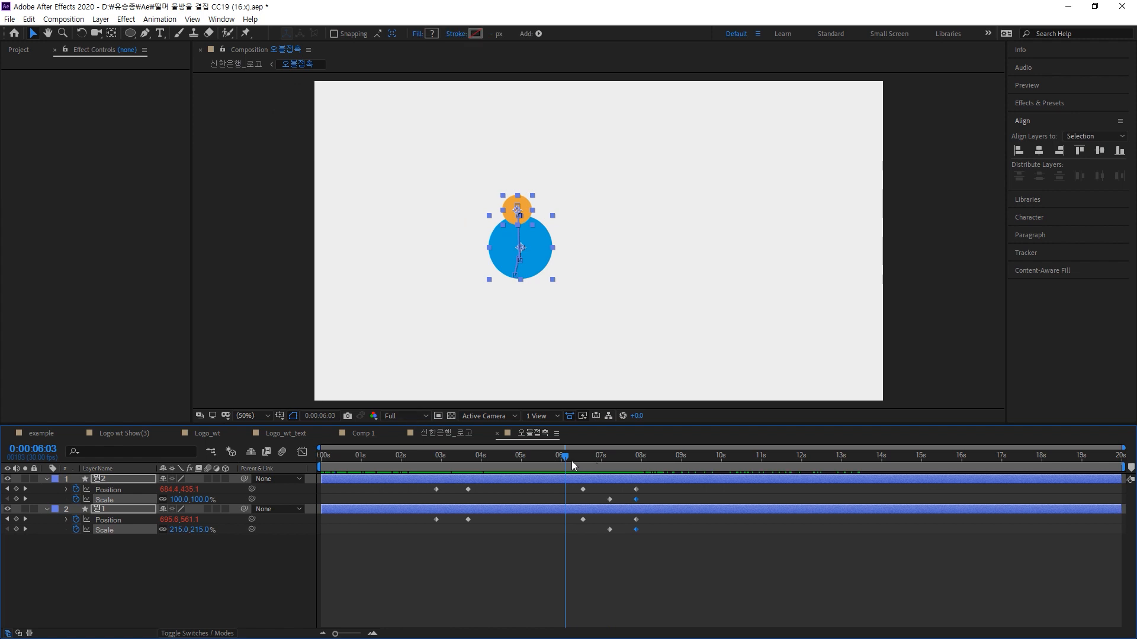
drag(571, 460, 498, 465)
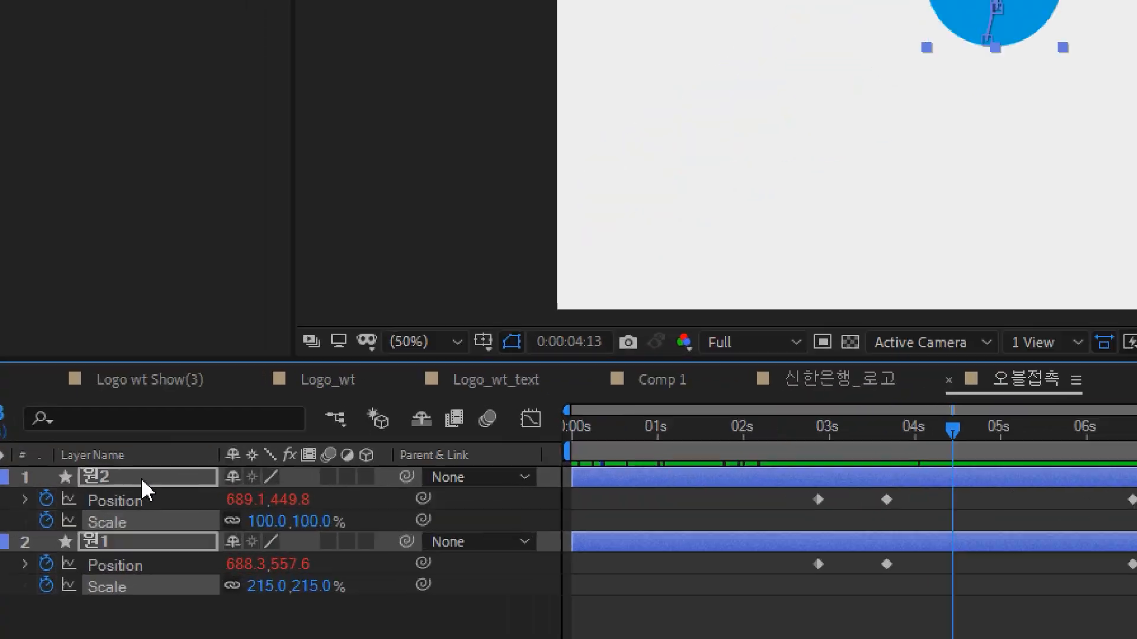
click(121, 479)
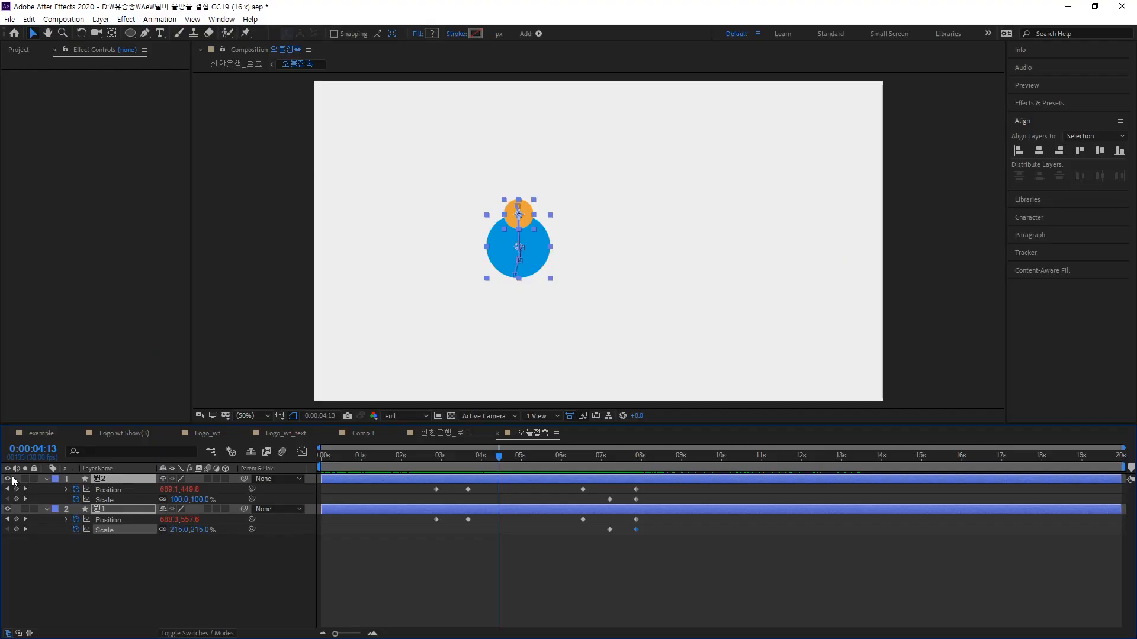
key(F2)
click(8, 479)
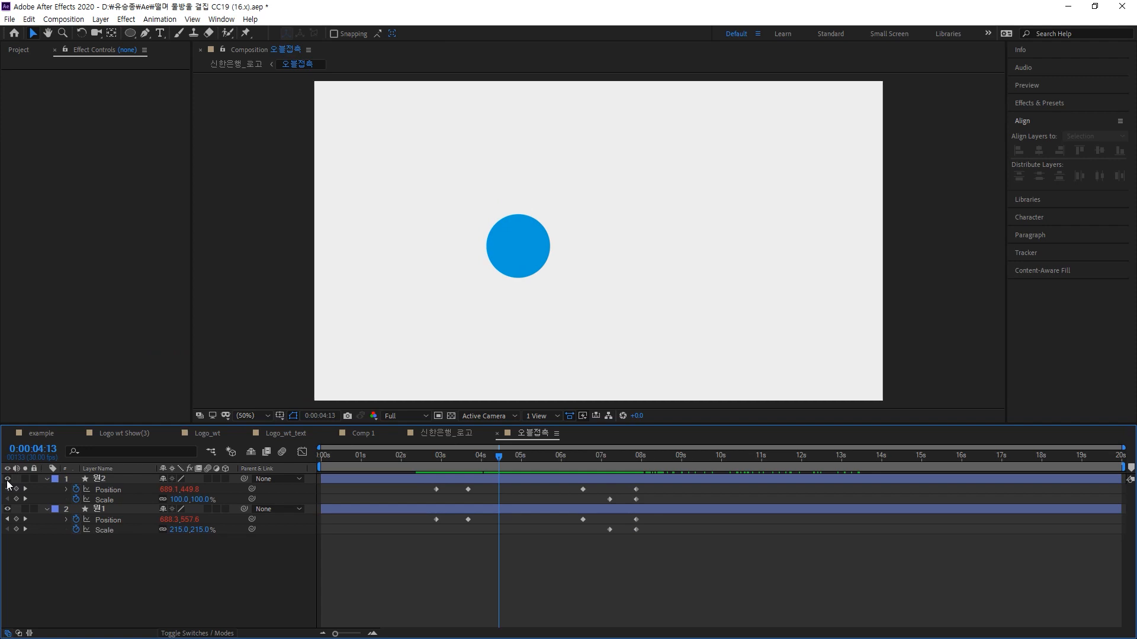
click(8, 479)
click(525, 223)
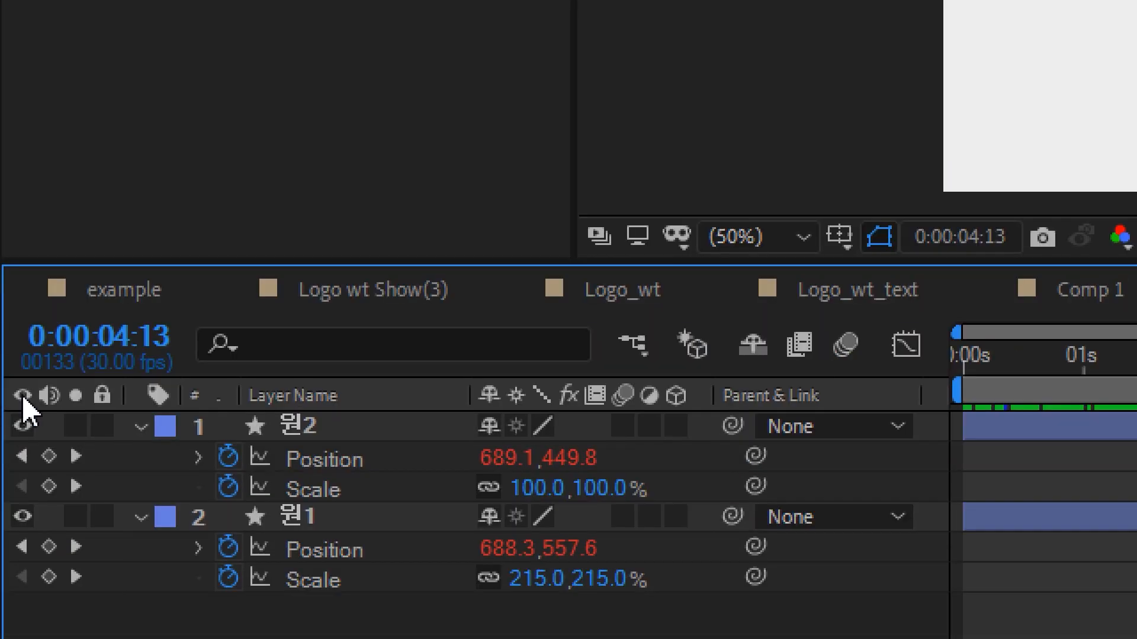
Duplicate the 원2 layer
click(305, 424)
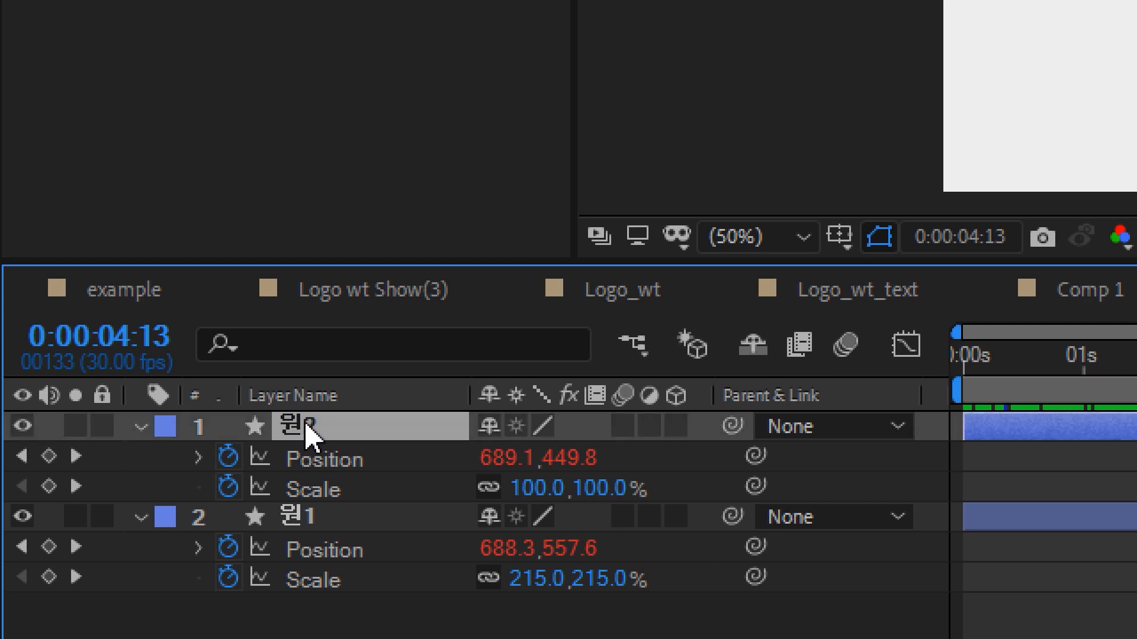
key(ctrl+d)
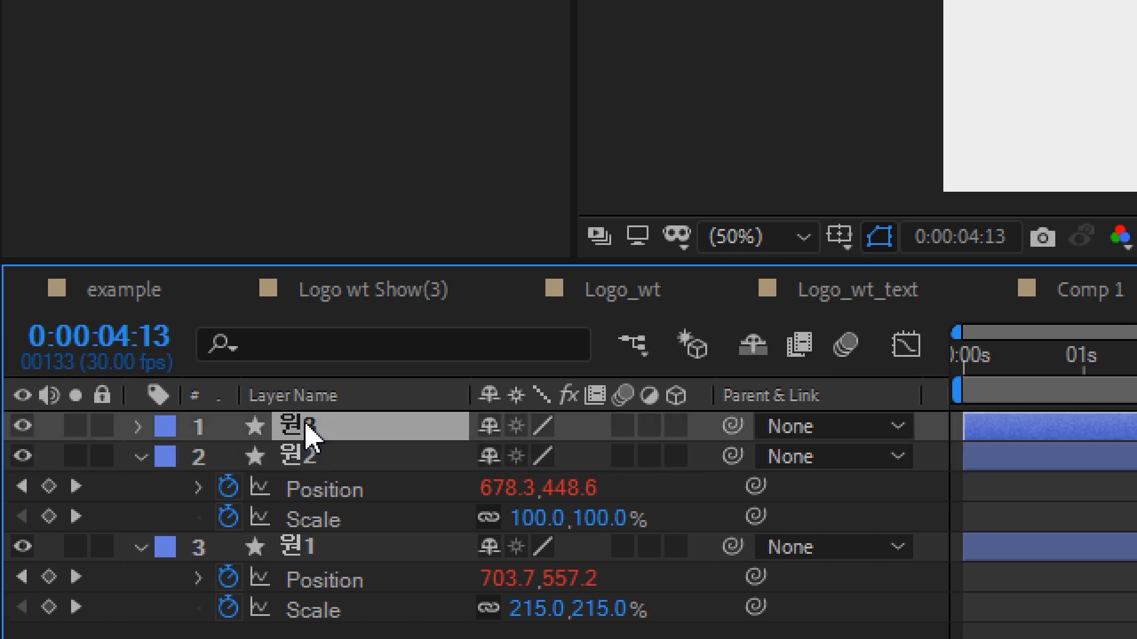
Remove the 원3 layer's Position keyframes and place its circle apart from the blue circle, diagonally to its lower left
drag(517, 222, 475, 320)
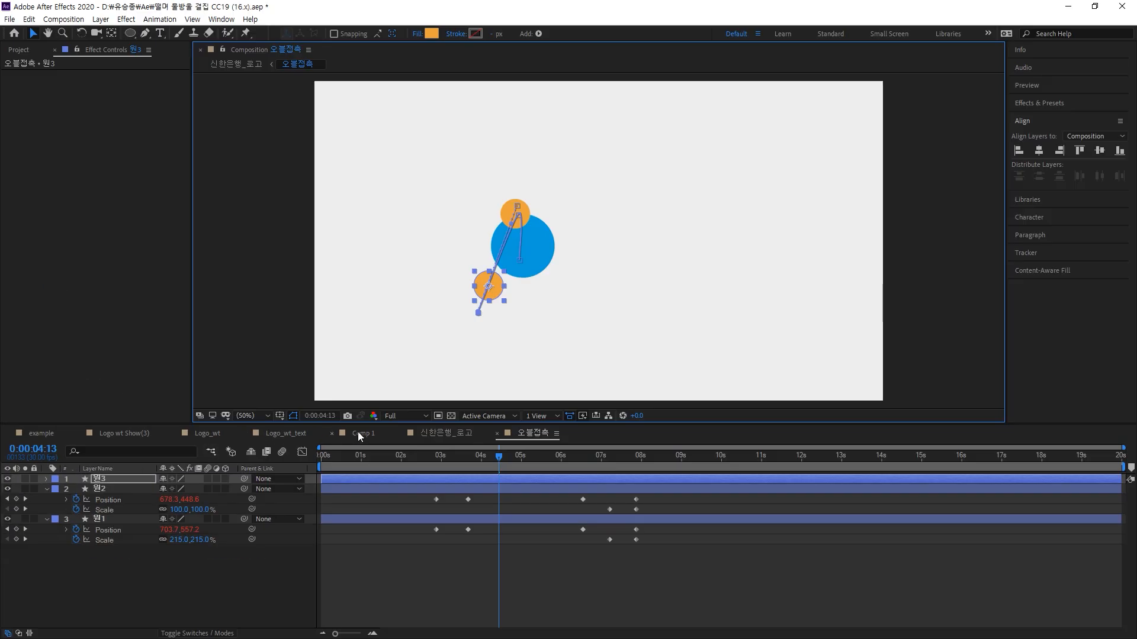
mouse_move(490, 454)
mouse_down()
mouse_move(480, 456)
mouse_move(524, 456)
mouse_move(499, 456)
mouse_up()
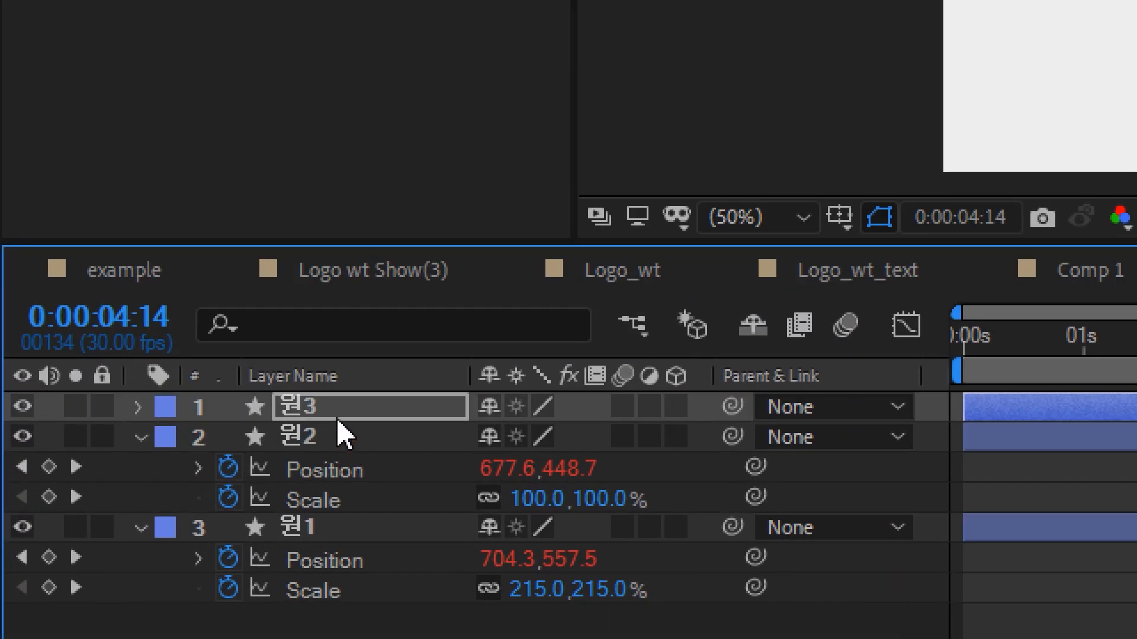
click(140, 439)
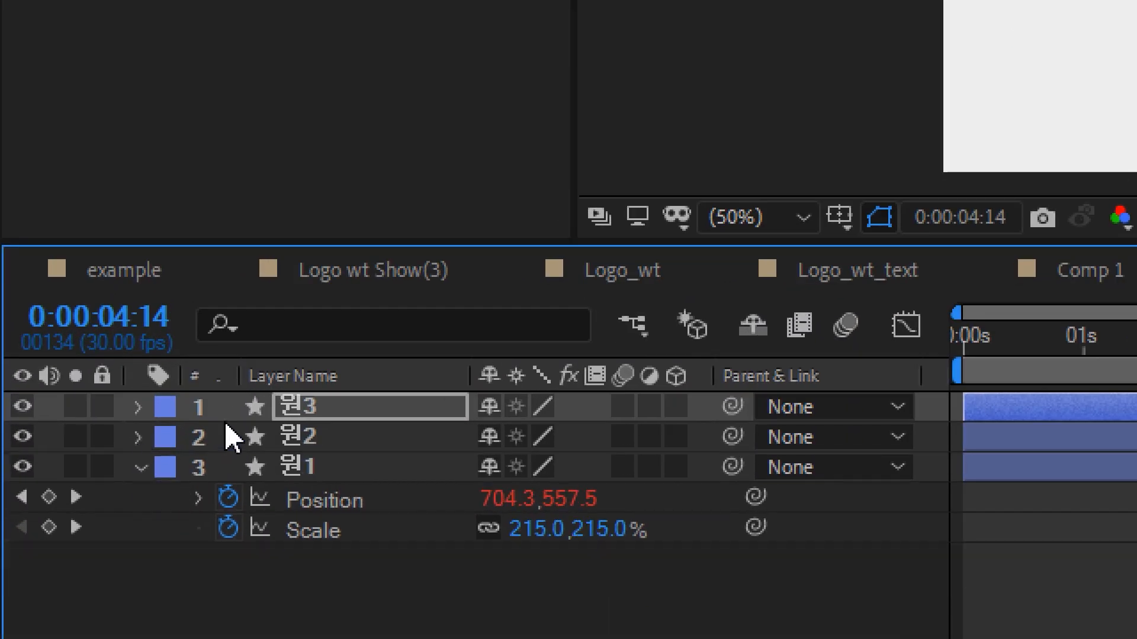
click(334, 408)
key(u)
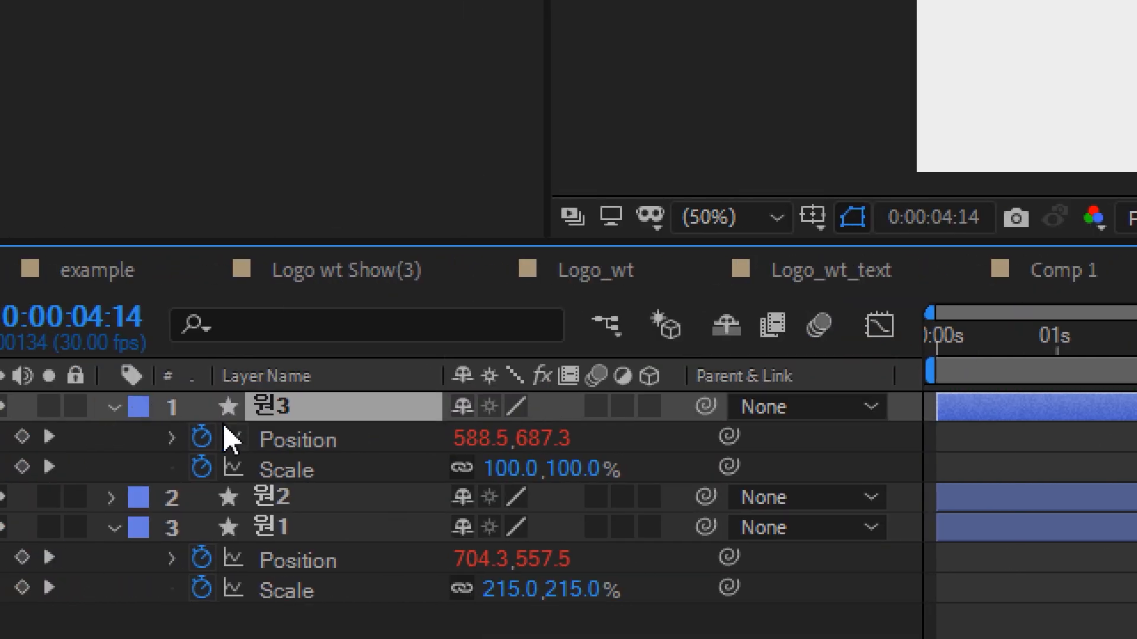
click(207, 435)
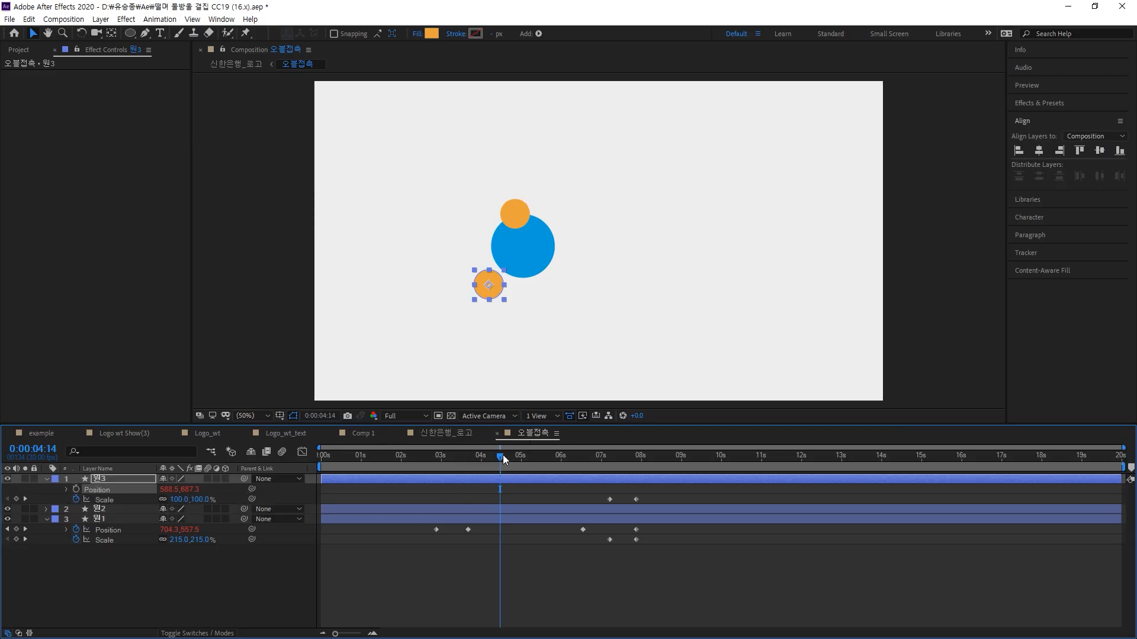
drag(502, 455, 438, 458)
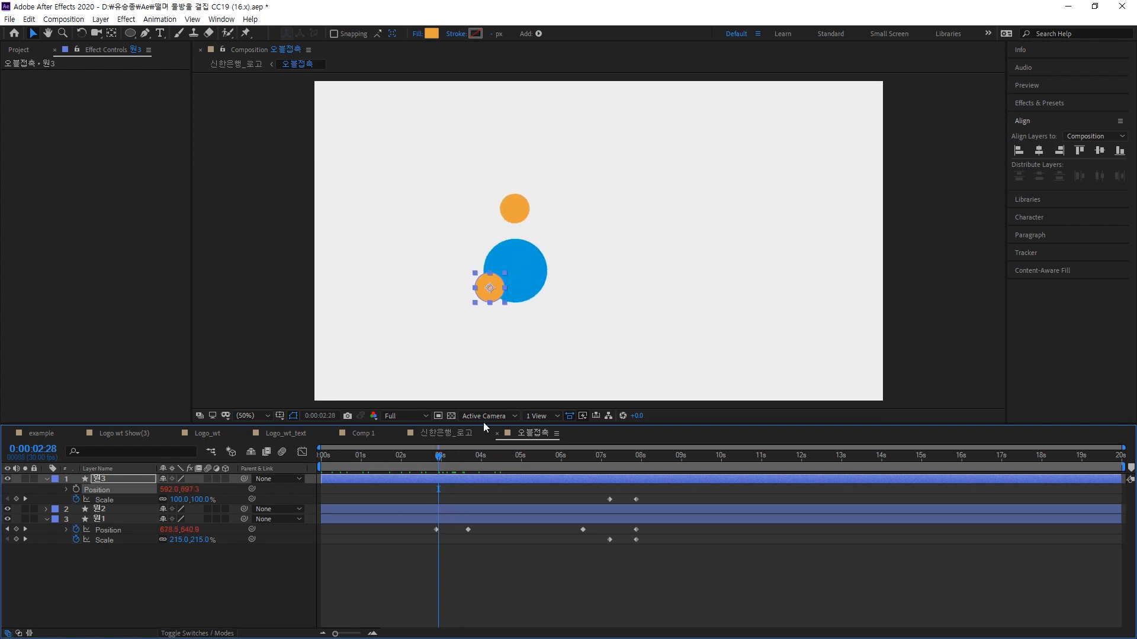
drag(488, 294, 463, 326)
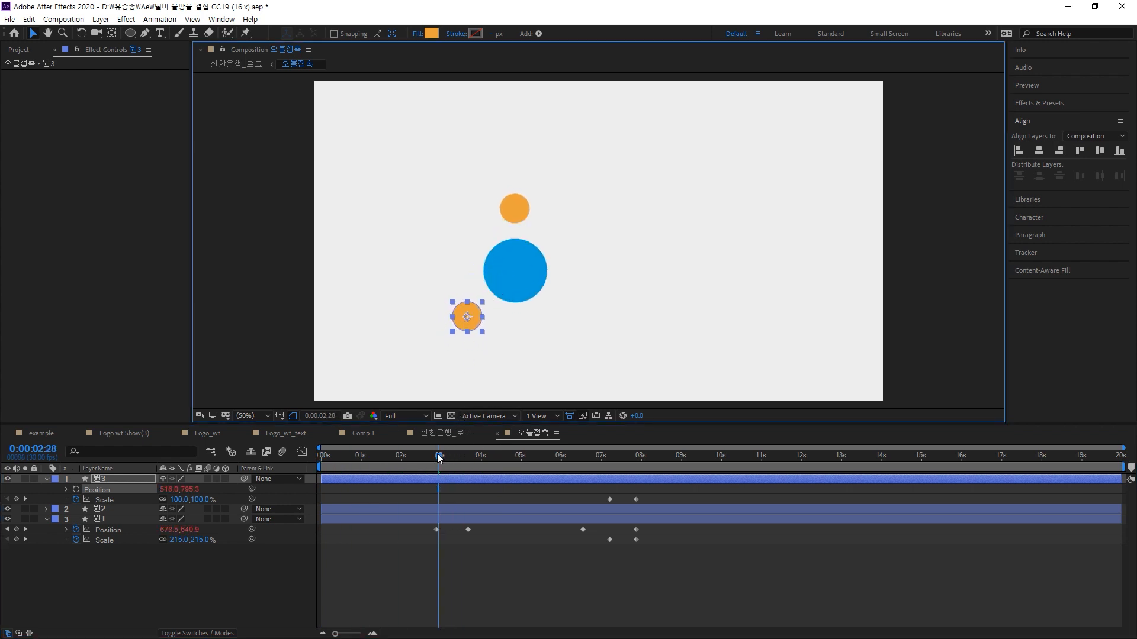
Keyframe 원3's Position at 0:00:03:10, and at 0:00:04:05 move its circle onto the blue circle's lower-left edge
mouse_move(439, 458)
mouse_down()
mouse_move(330, 445)
mouse_move(455, 458)
mouse_up()
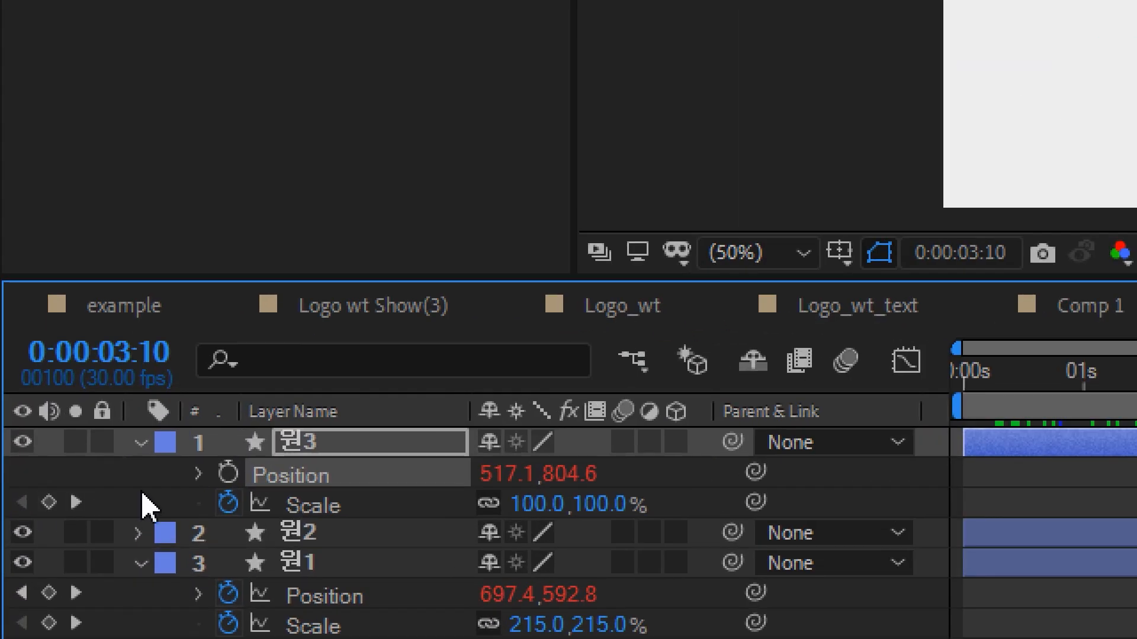
click(228, 474)
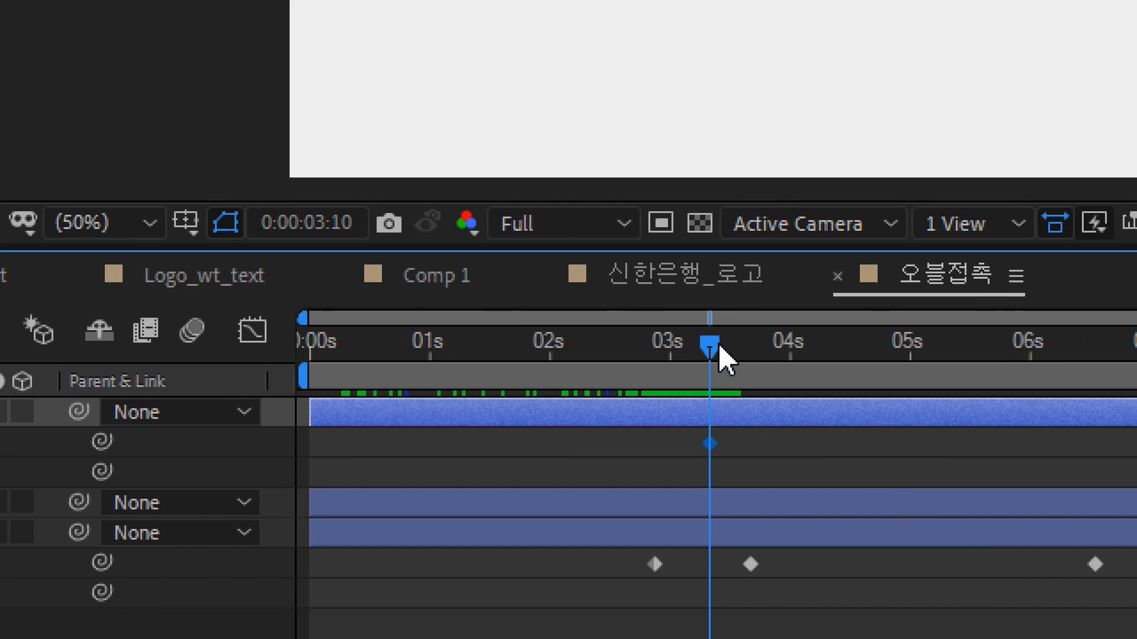
drag(718, 347, 819, 364)
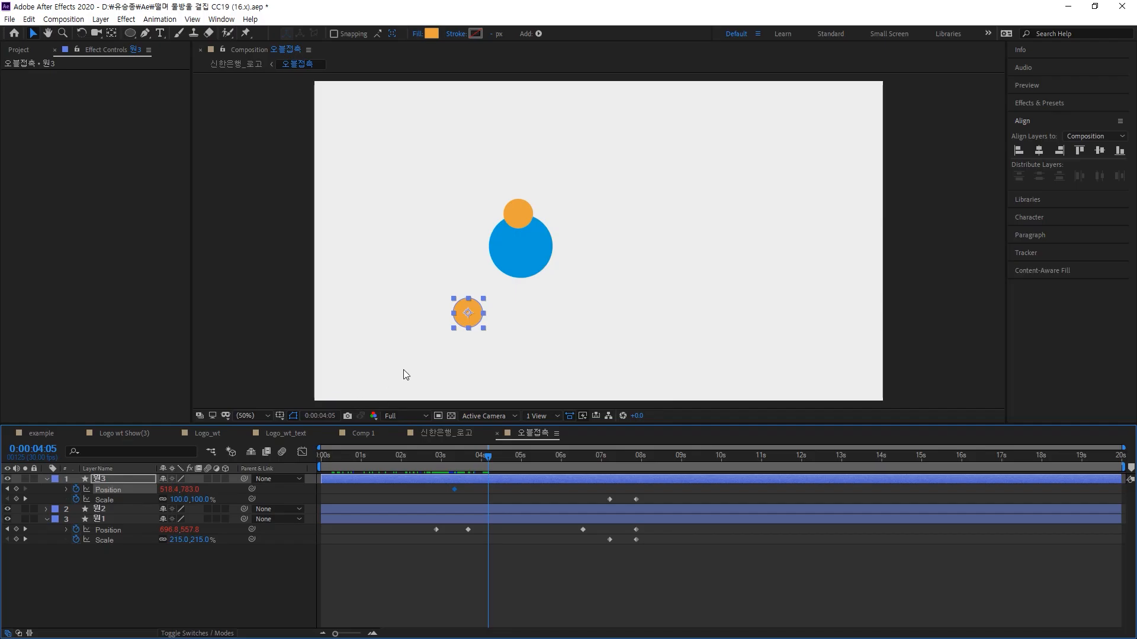
drag(474, 317, 508, 276)
Add a holding Position keyframe to 원3 at 0:00:07:11, and at 0:00:08:01 move its circle over the blue circle's centre
drag(488, 457, 617, 462)
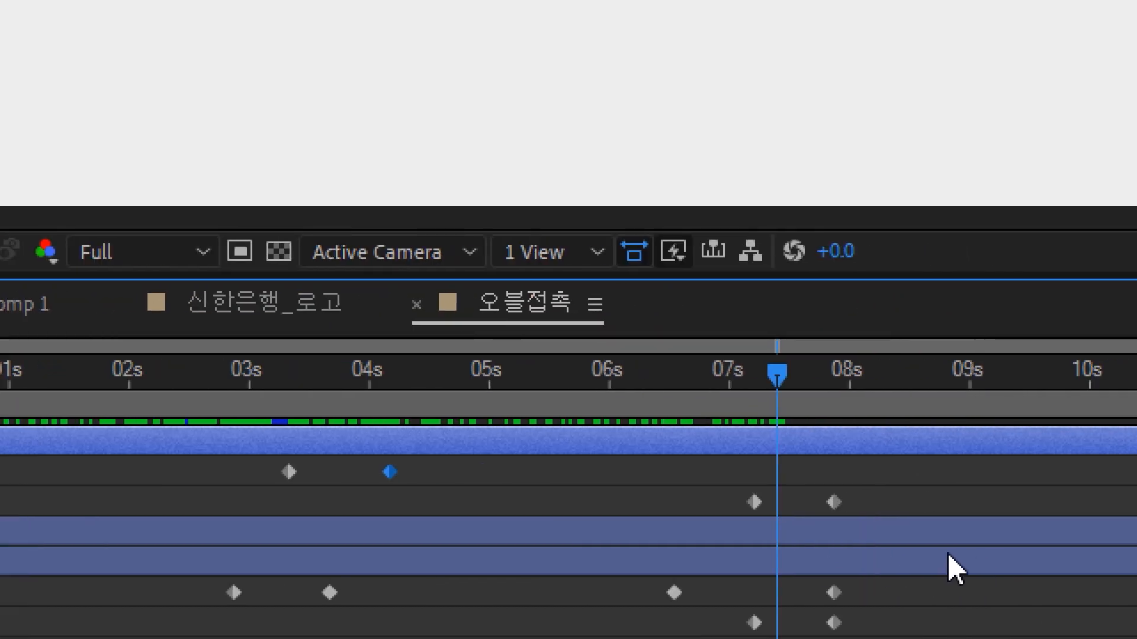
drag(776, 382, 772, 382)
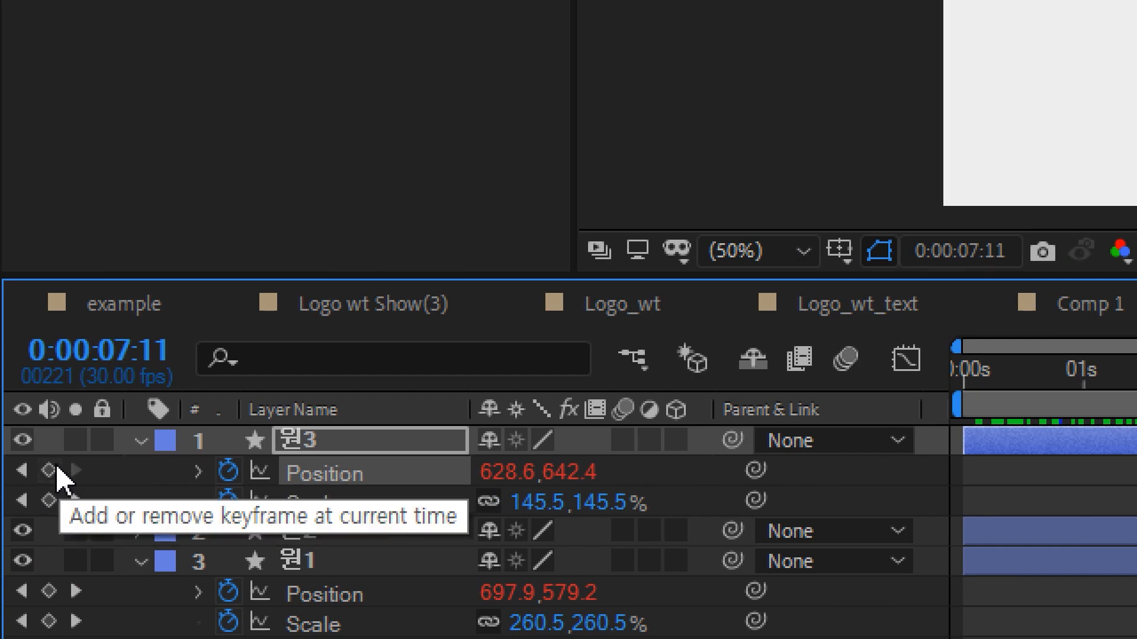
click(57, 468)
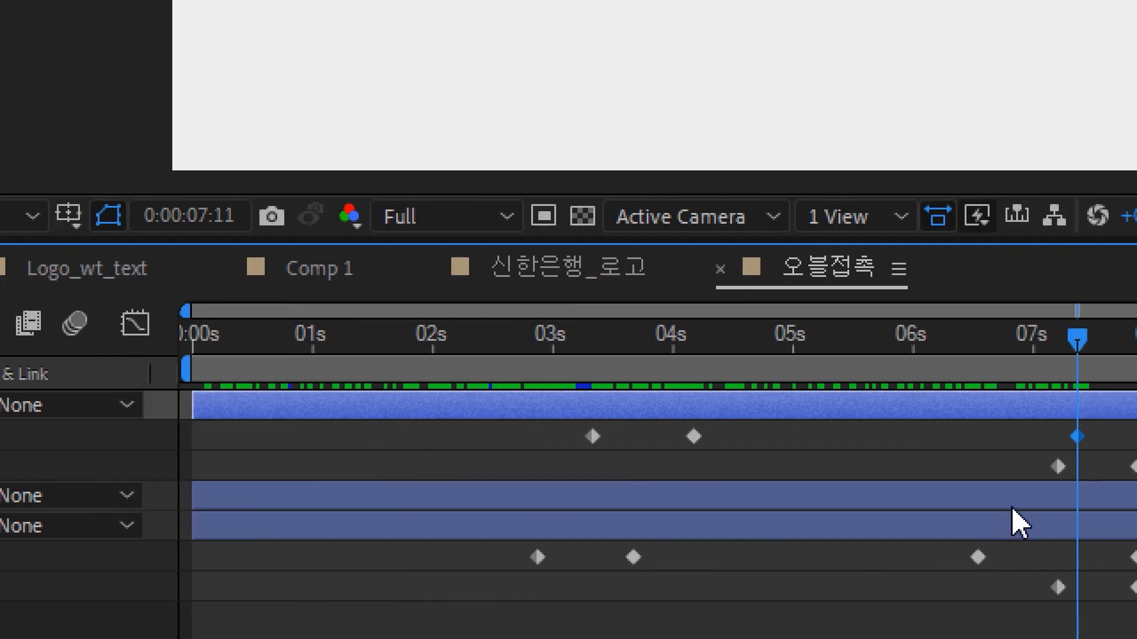
drag(966, 348, 1043, 352)
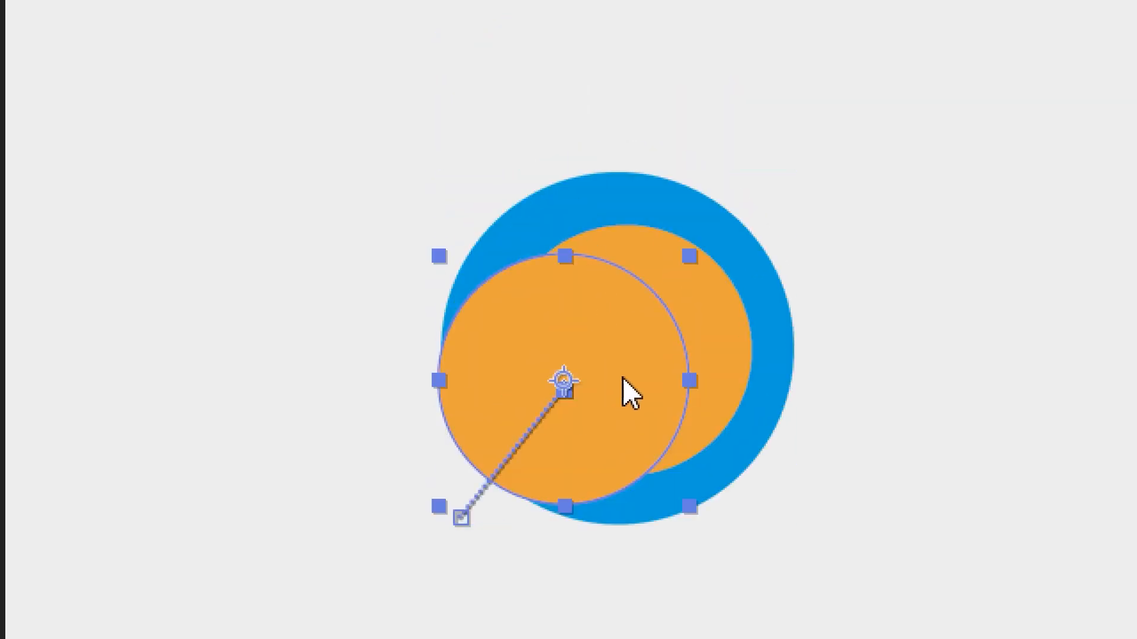
drag(634, 379, 685, 372)
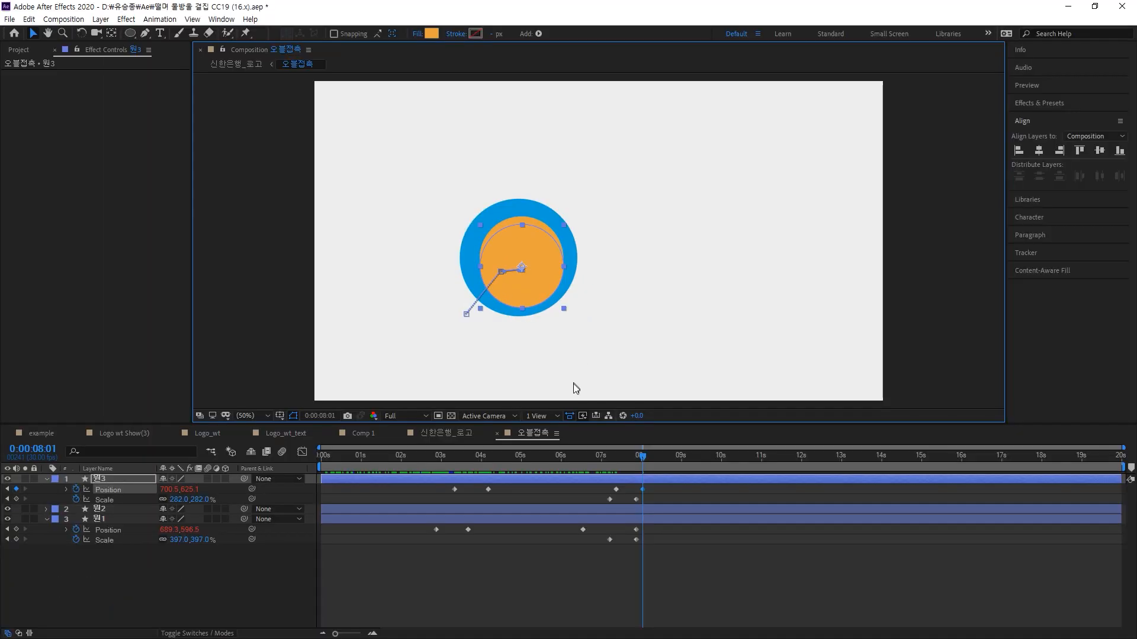
Review the 원3 circle's motion in 오블접촉 and its liquid merging in the 신한은행_로고 composition up to 0:00:06:18
drag(643, 459, 419, 459)
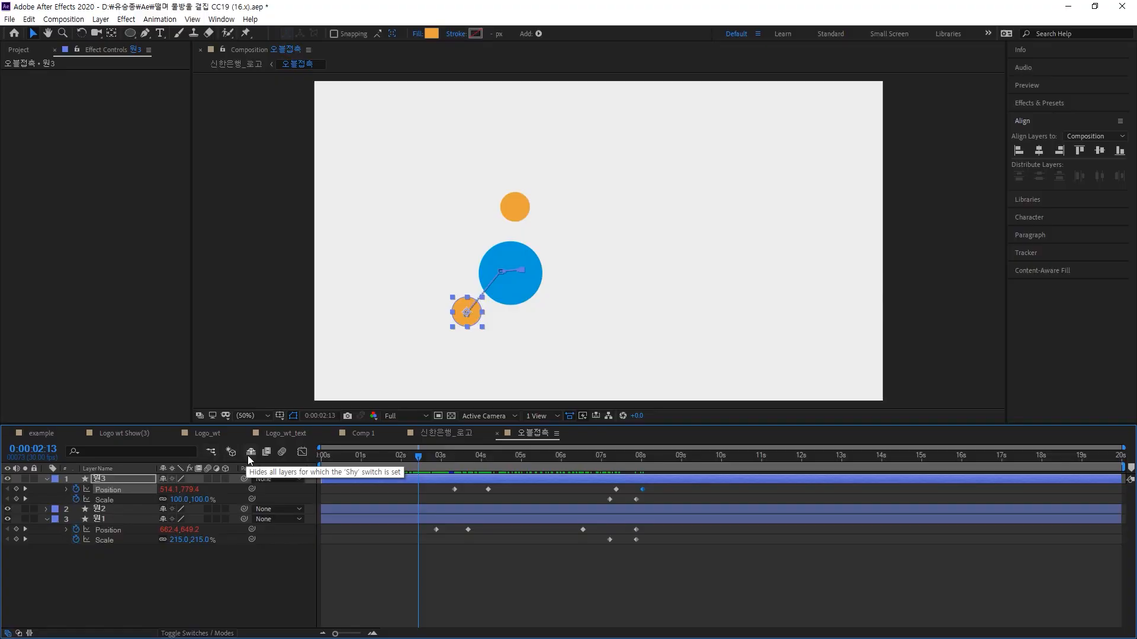
click(447, 435)
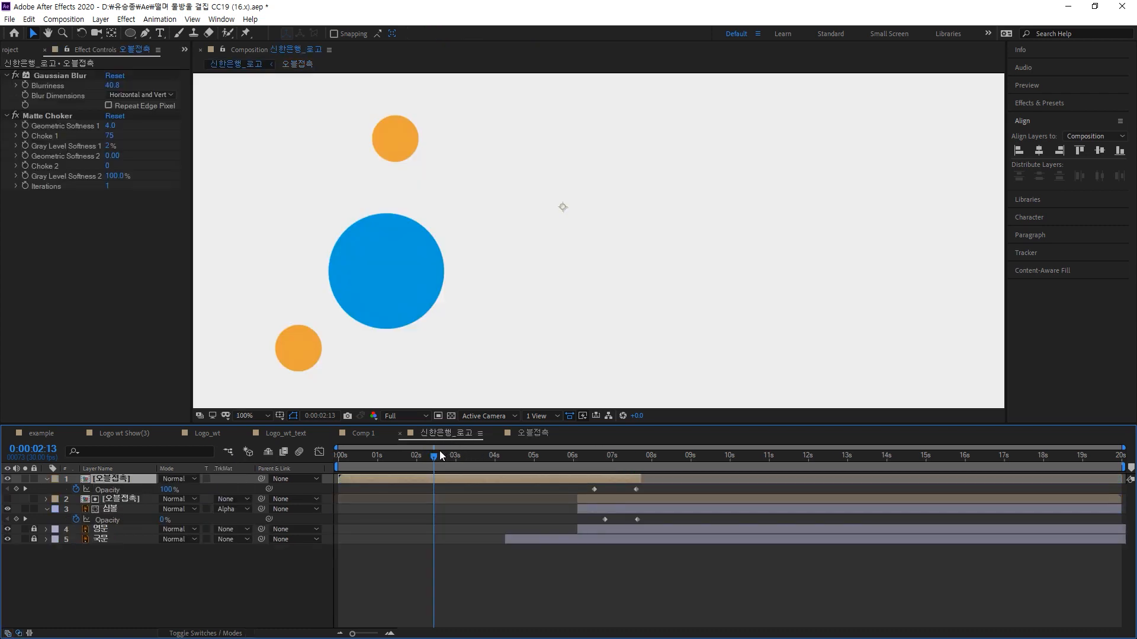
drag(439, 454, 576, 444)
mouse_move(585, 442)
mouse_down()
mouse_move(638, 442)
mouse_move(570, 445)
mouse_move(648, 446)
mouse_move(580, 442)
mouse_move(638, 441)
mouse_move(597, 445)
mouse_up()
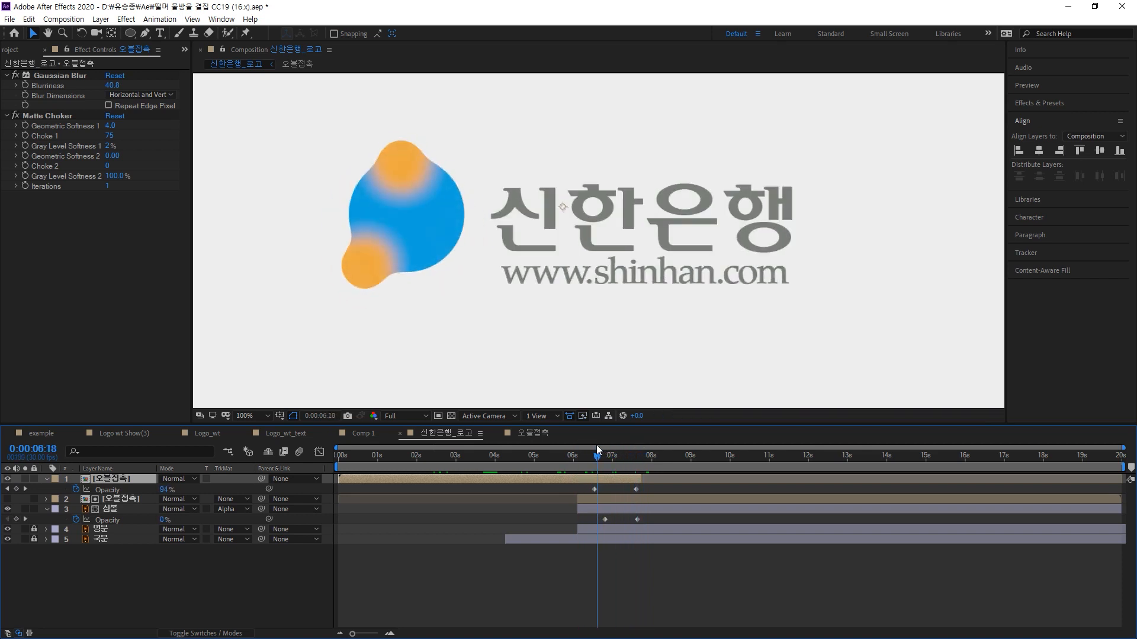
Reopen the 오블접촉 composition and shift 원3's third Position and first Scale keyframes earlier, with the Scale keyframe at 0:00:06:18
double_click(601, 475)
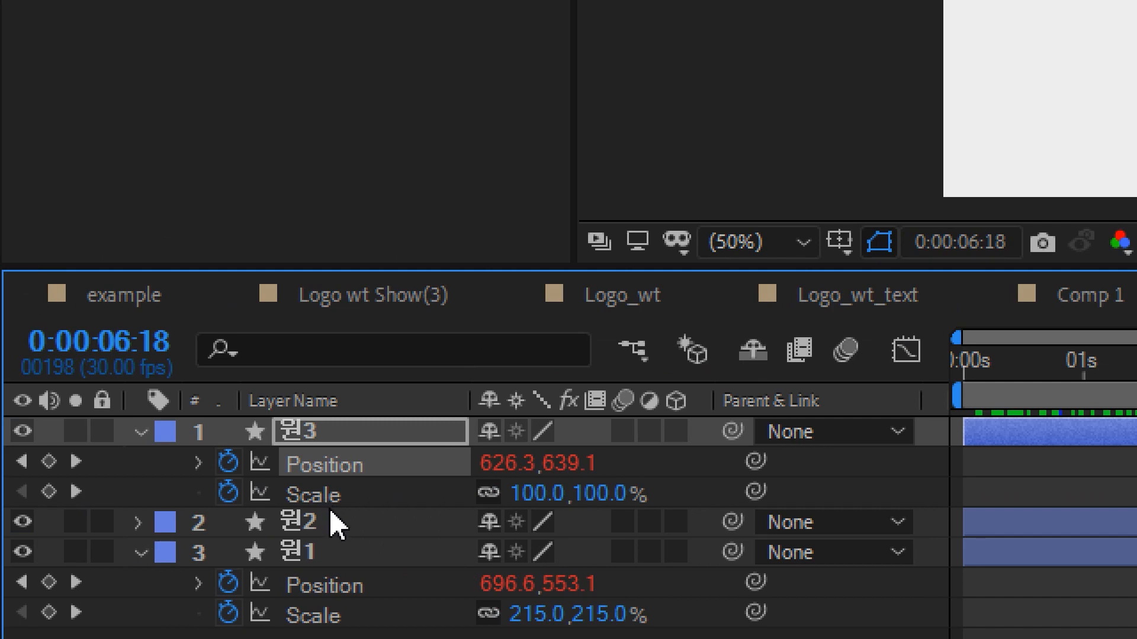
click(335, 525)
key(u)
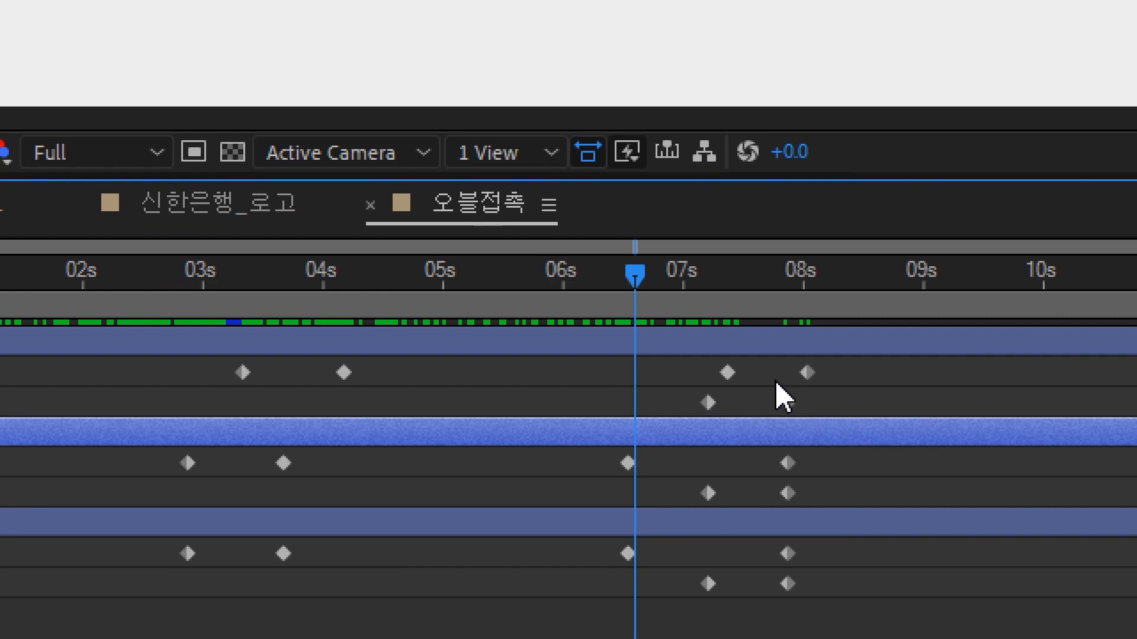
drag(708, 351, 695, 397)
key(ctrl+z)
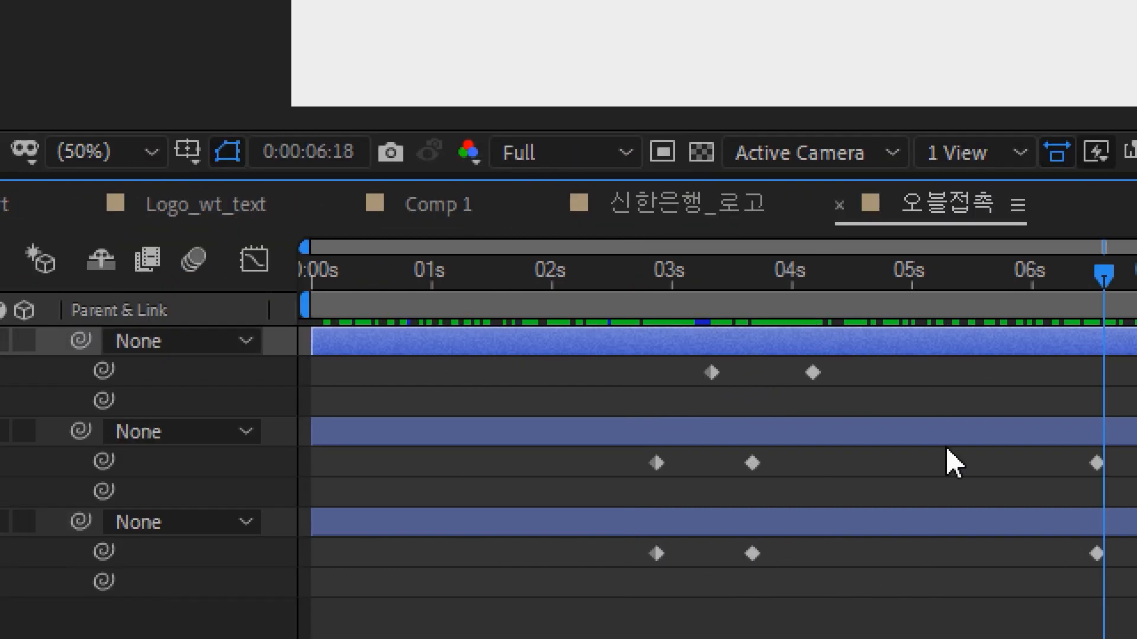
drag(718, 367, 602, 416)
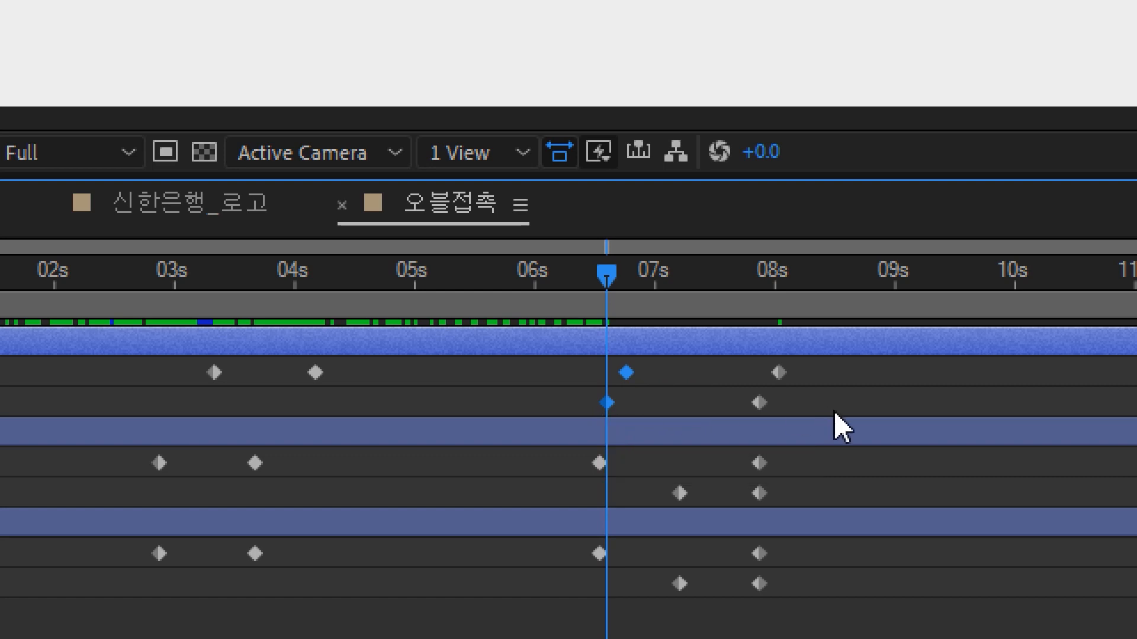
Shift 원3's last two Position keyframes earlier to line up with its Scale keyframes, starting at 0:00:06:18
drag(827, 414, 741, 367)
click(801, 376)
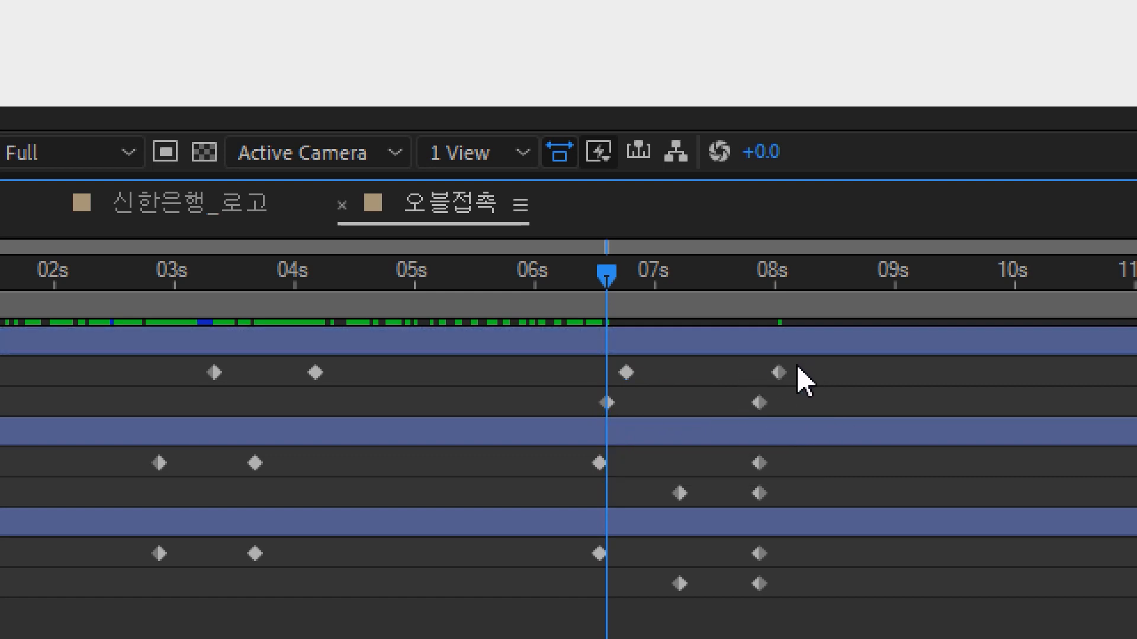
drag(808, 377, 606, 376)
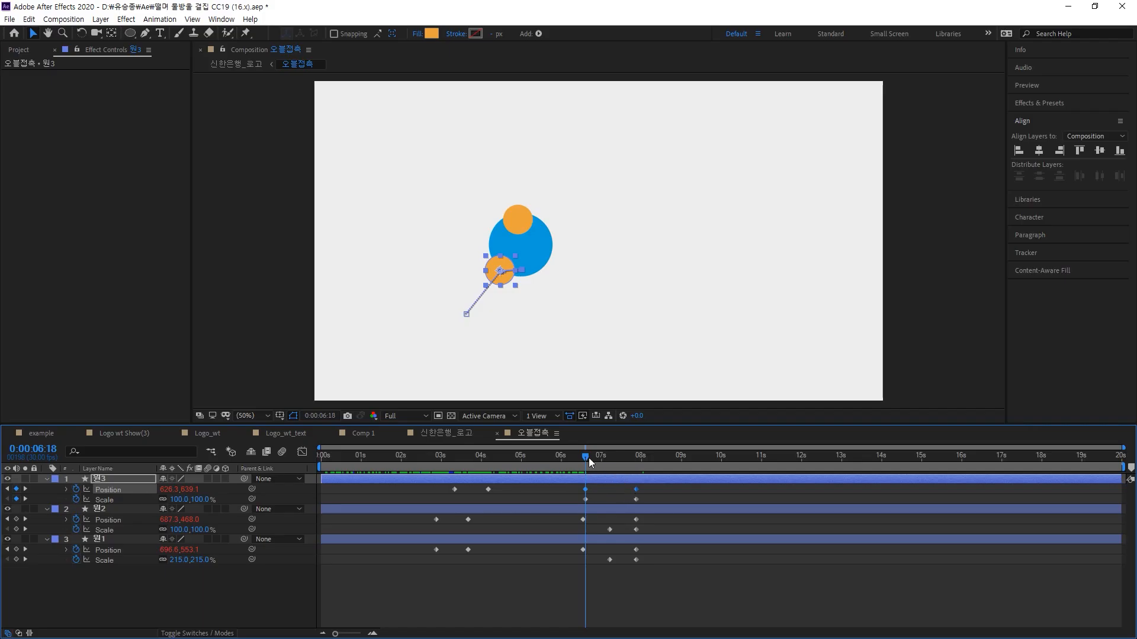
Review the retimed merge in 오블접촉 and 신한은행_로고, and save the project
drag(588, 457, 605, 476)
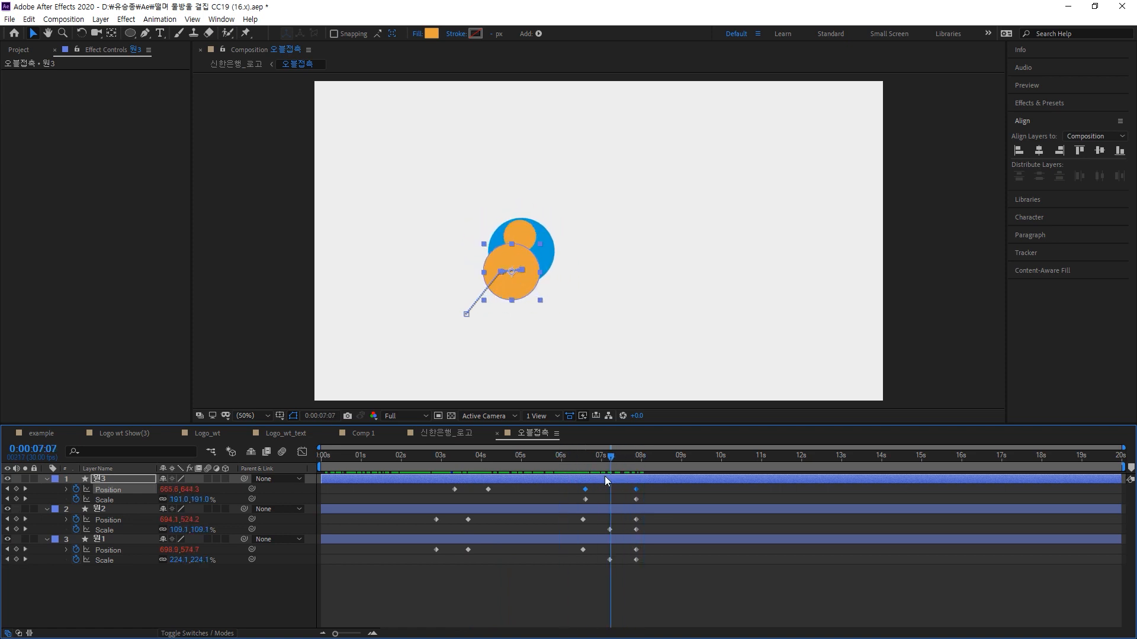
click(433, 435)
drag(626, 458, 659, 476)
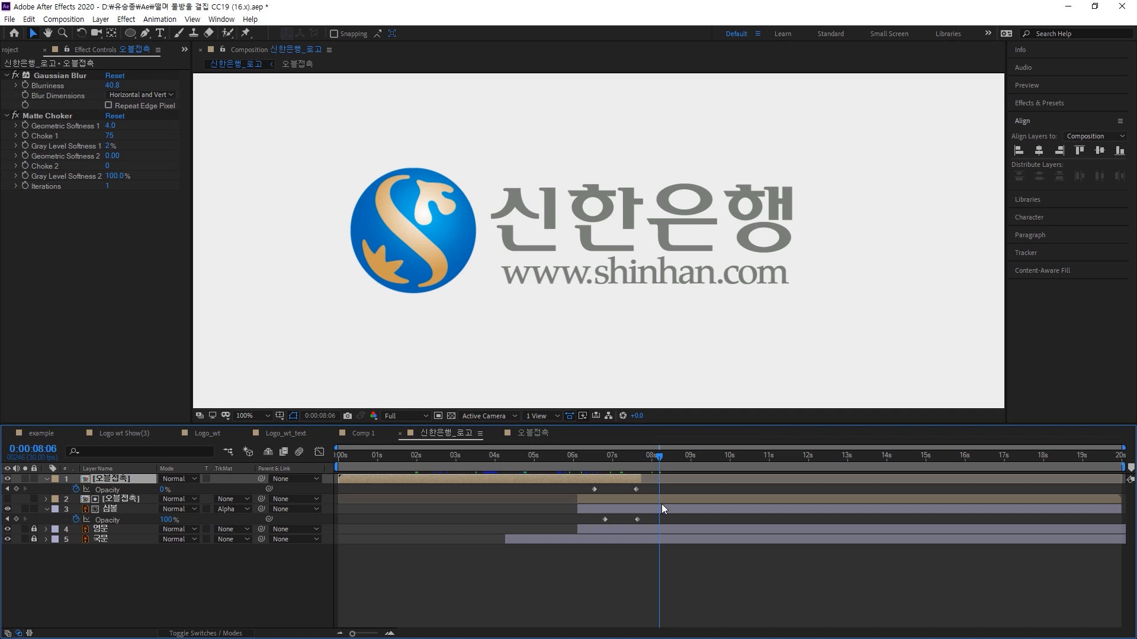
key(ctrl+s)
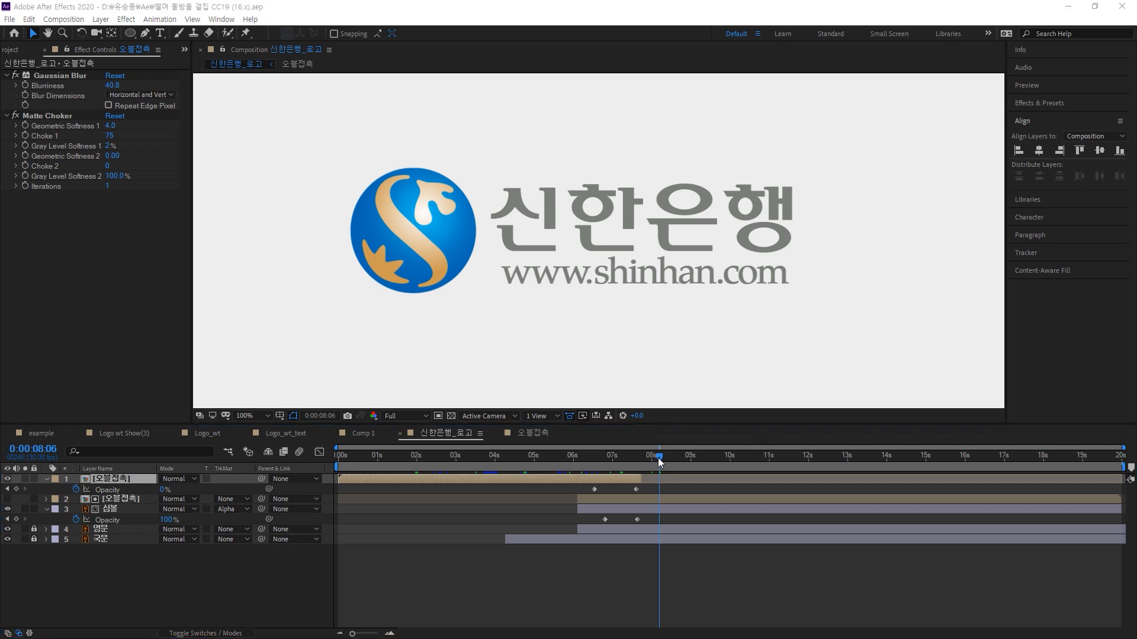
Collapse all layer properties, lock both 오블접촉 layers and the 심볼 layer, and unlock the 영문 and 국문 layers
drag(661, 462, 666, 427)
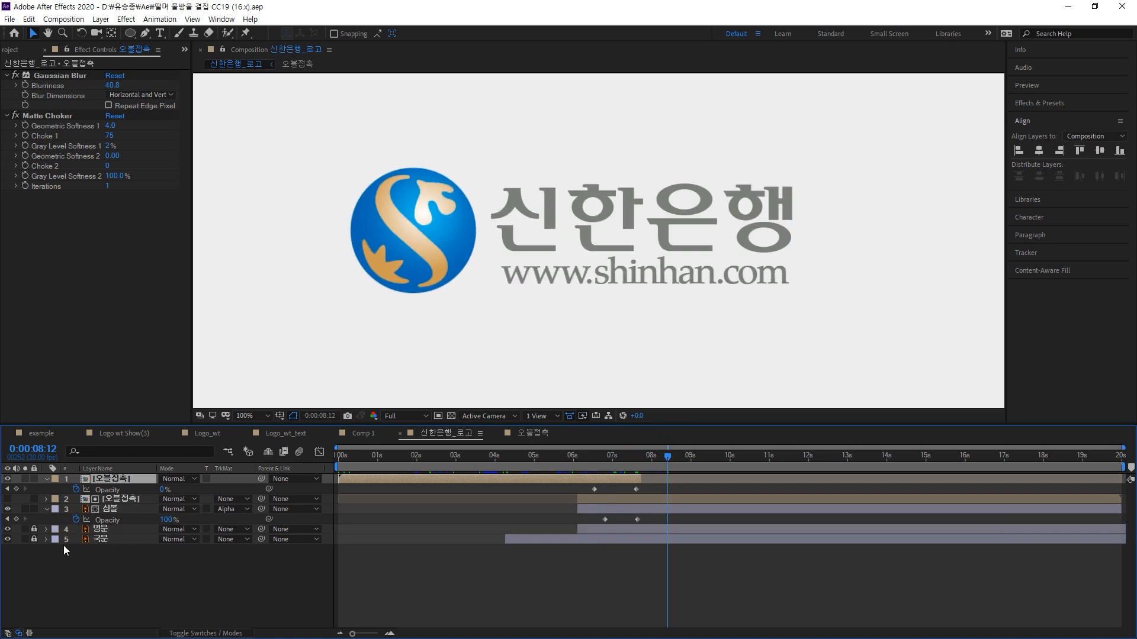
click(38, 513)
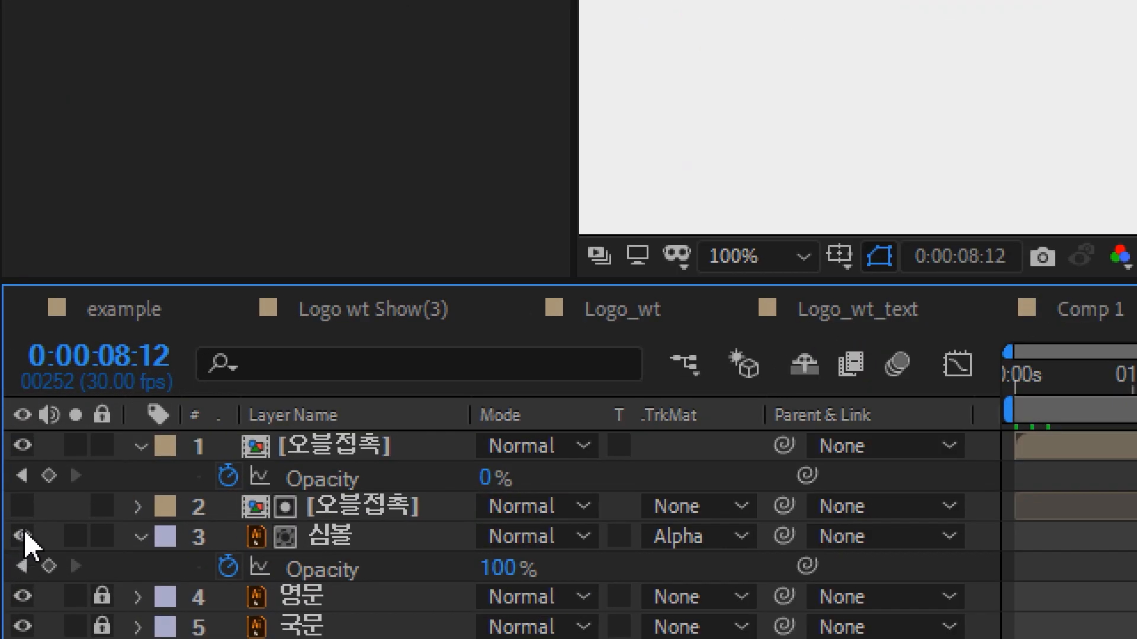
key(ctrl+a)
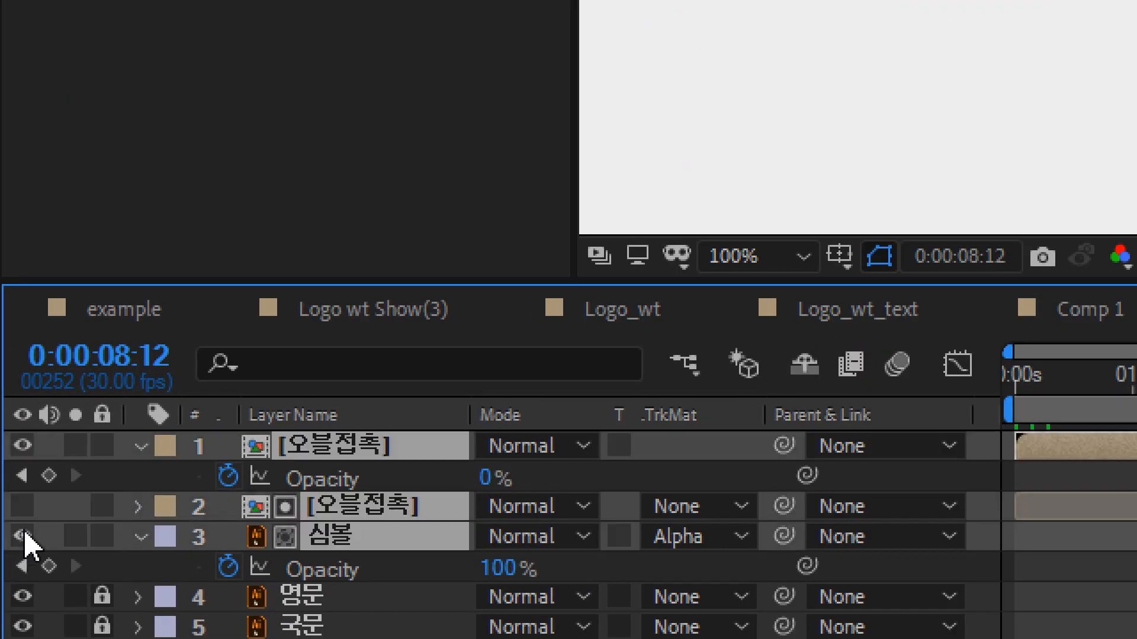
key(u)
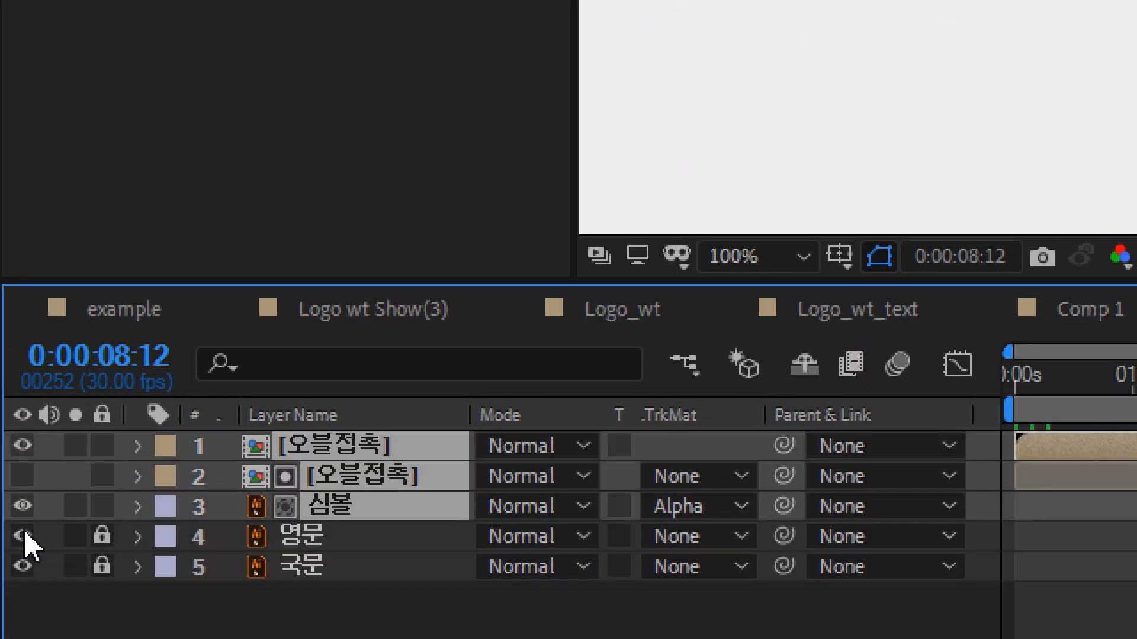
click(180, 618)
click(108, 448)
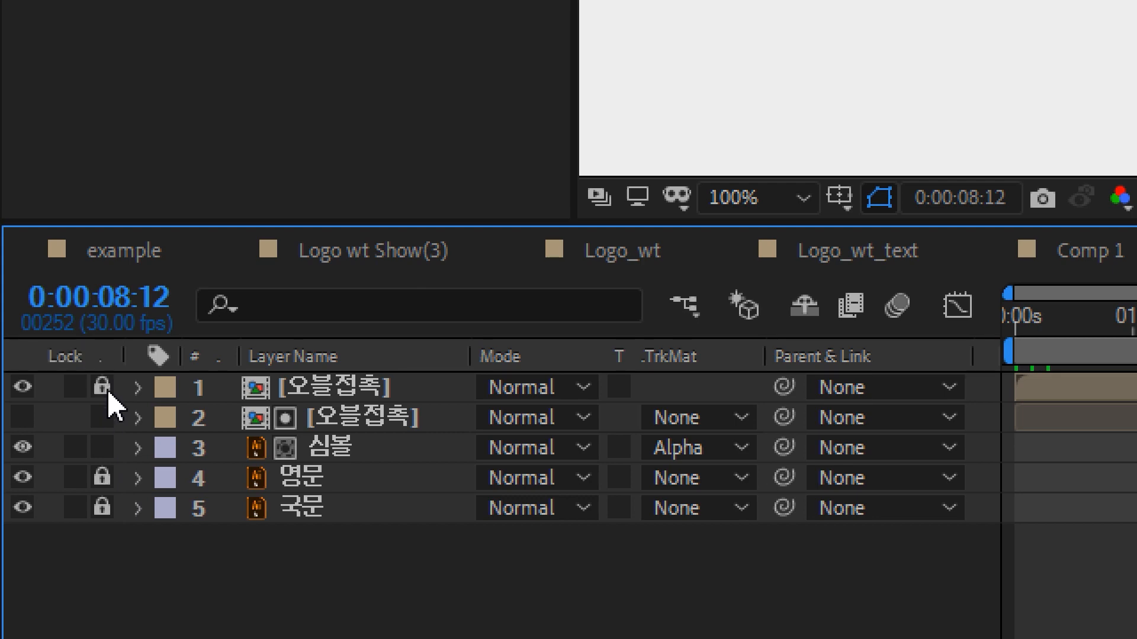
drag(109, 393, 103, 523)
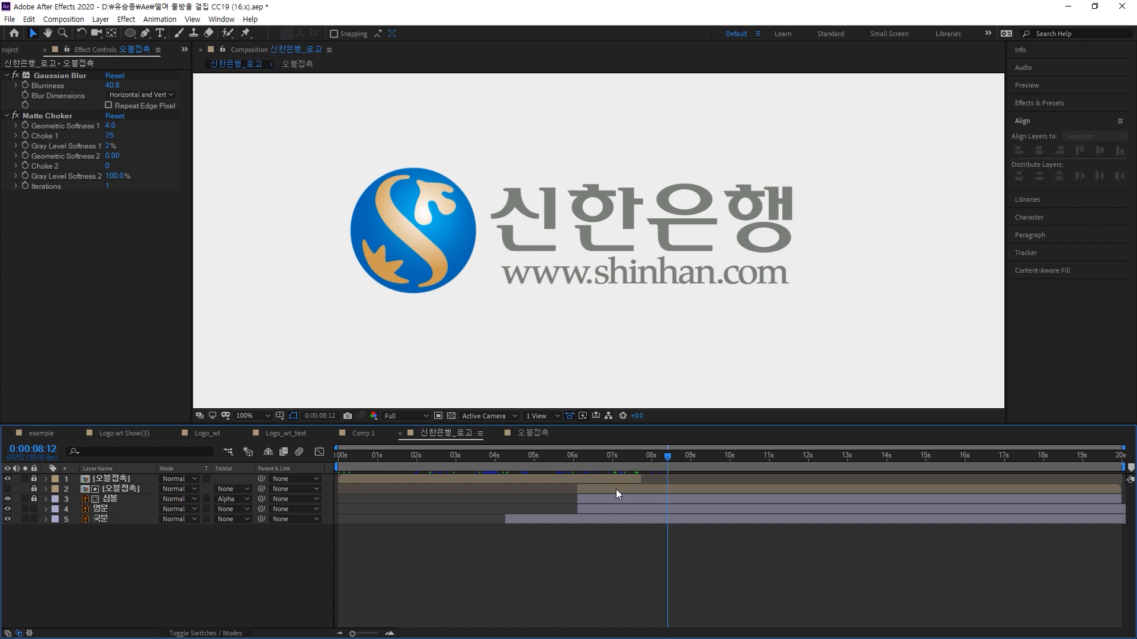
Go to 0:00:07:11 and shift the 영문 and 국문 layers together about 2.4 seconds later in time
drag(652, 457, 626, 457)
click(627, 509)
shift+click(627, 519)
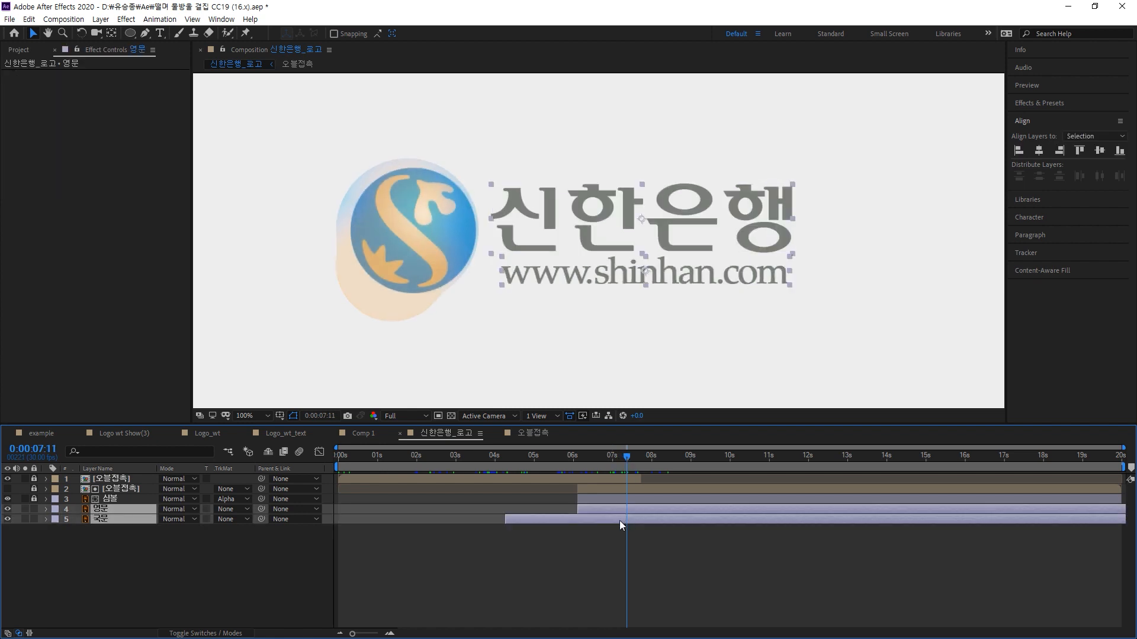
drag(619, 520, 710, 521)
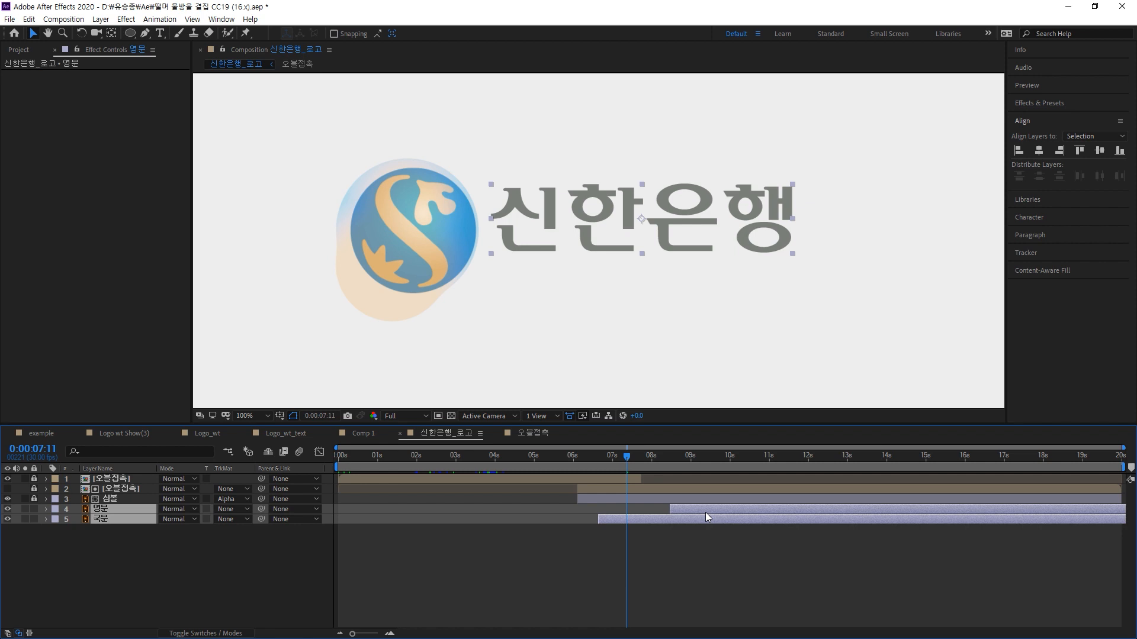
Bring the 영문 and 국문 layers together to the top of the layer stack
key(ctrl+shift+bracketright)
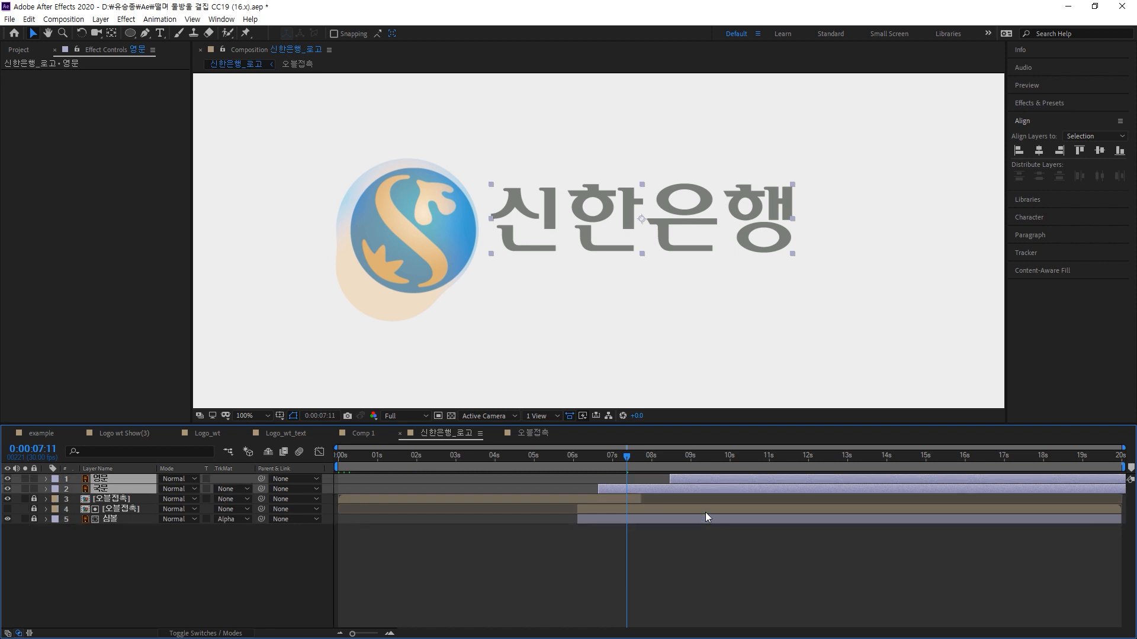
click(694, 546)
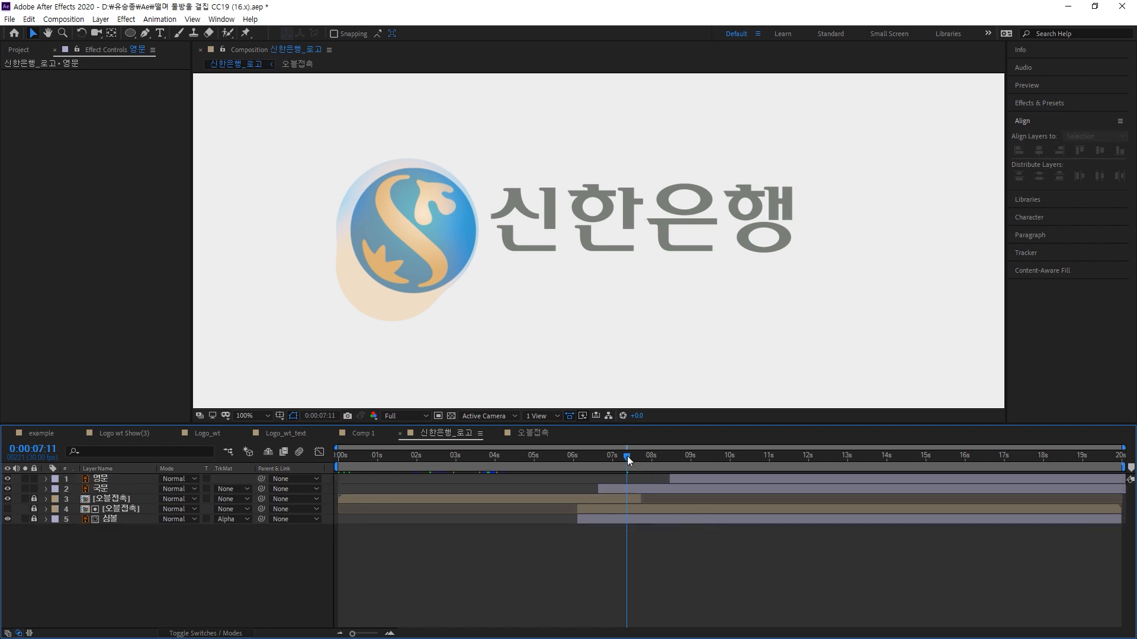
drag(627, 455, 686, 459)
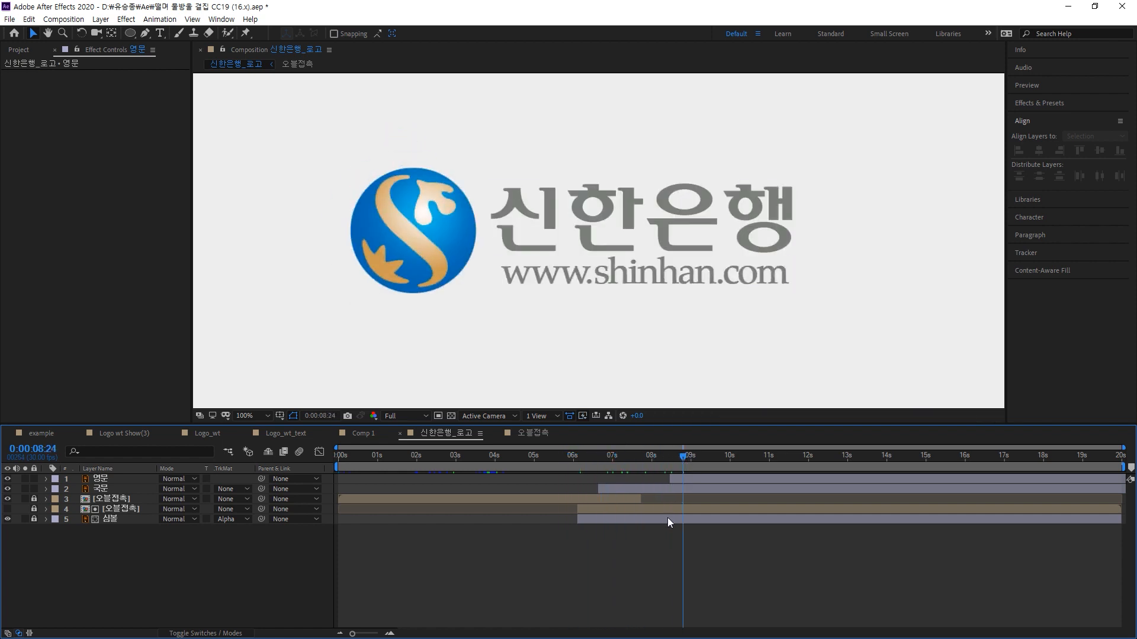
Slide the 영문 layer earlier to start together with 국문, and go to their shared In point at 0:00:06:19
click(690, 478)
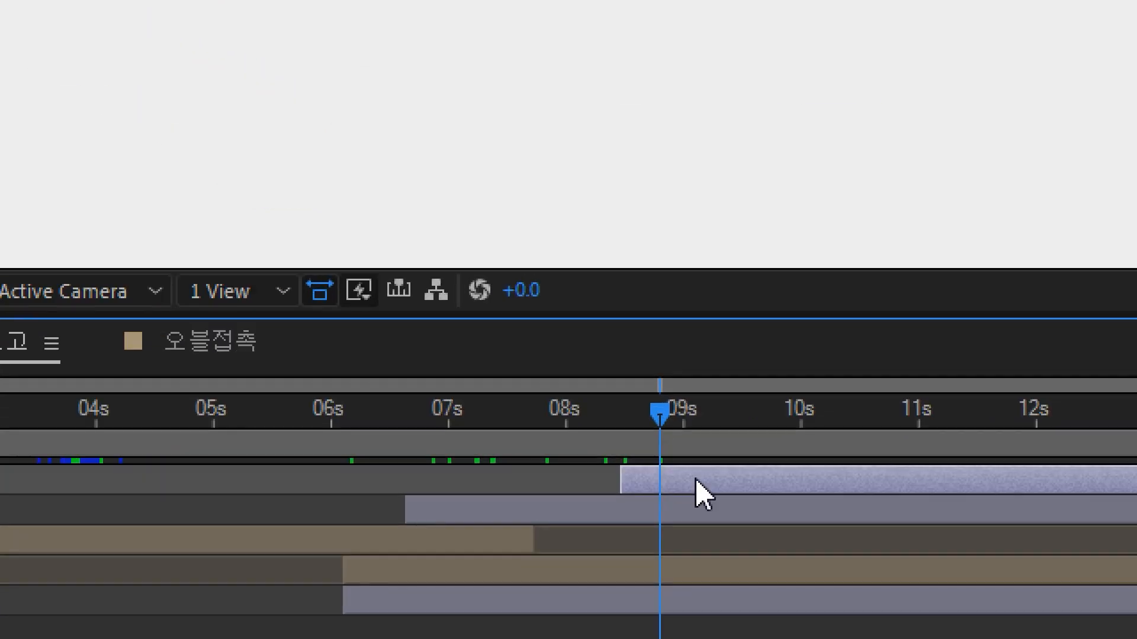
drag(696, 479, 480, 488)
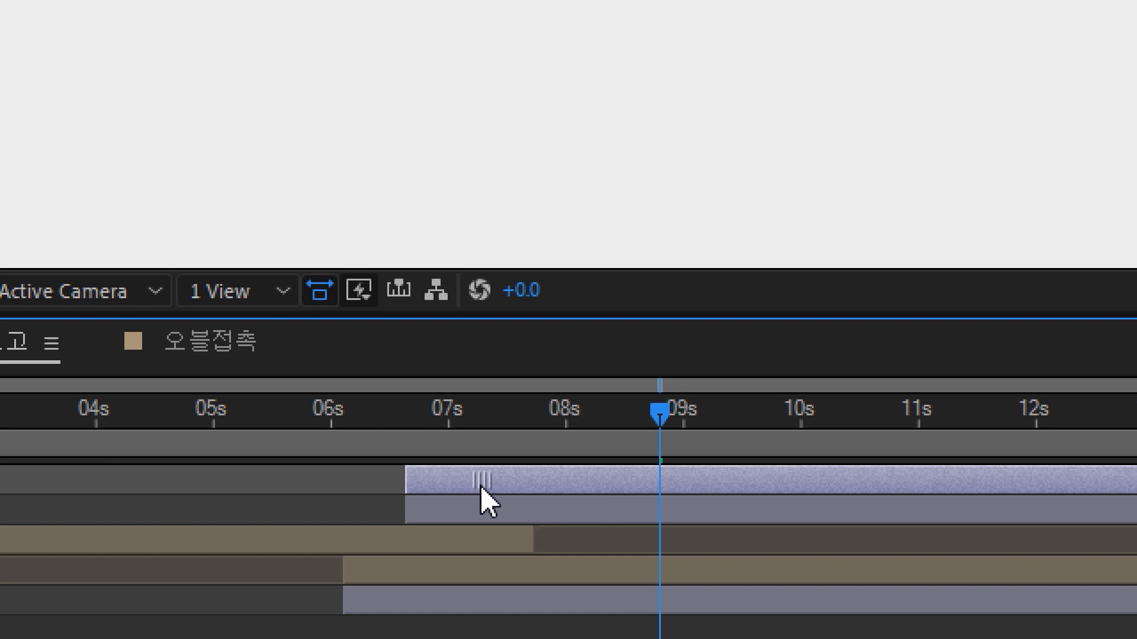
shift+click(518, 511)
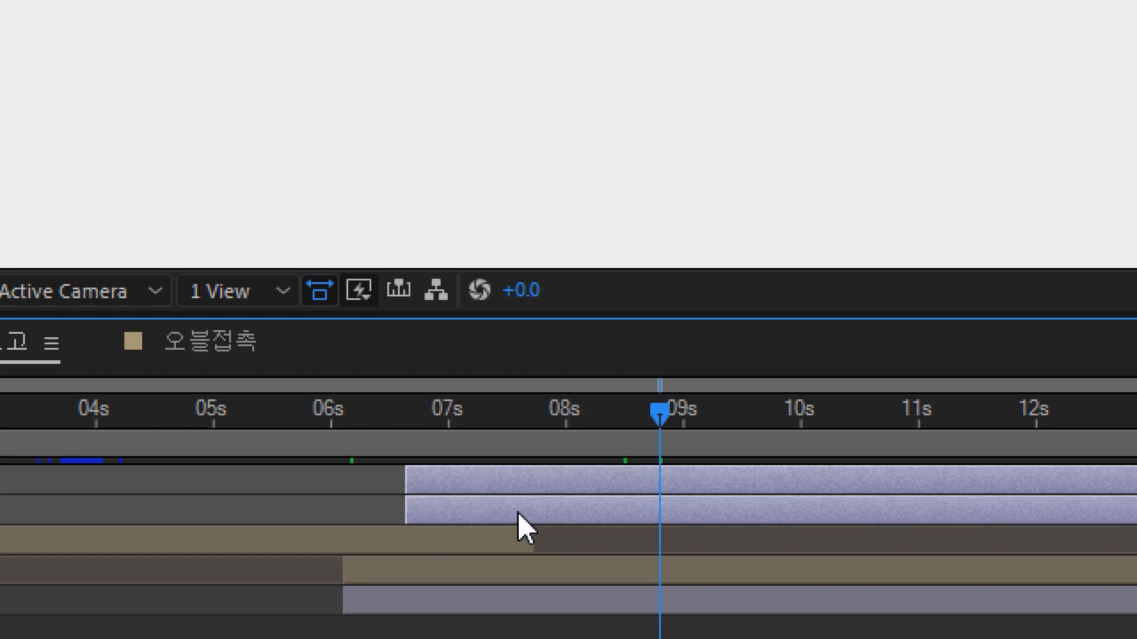
key(i)
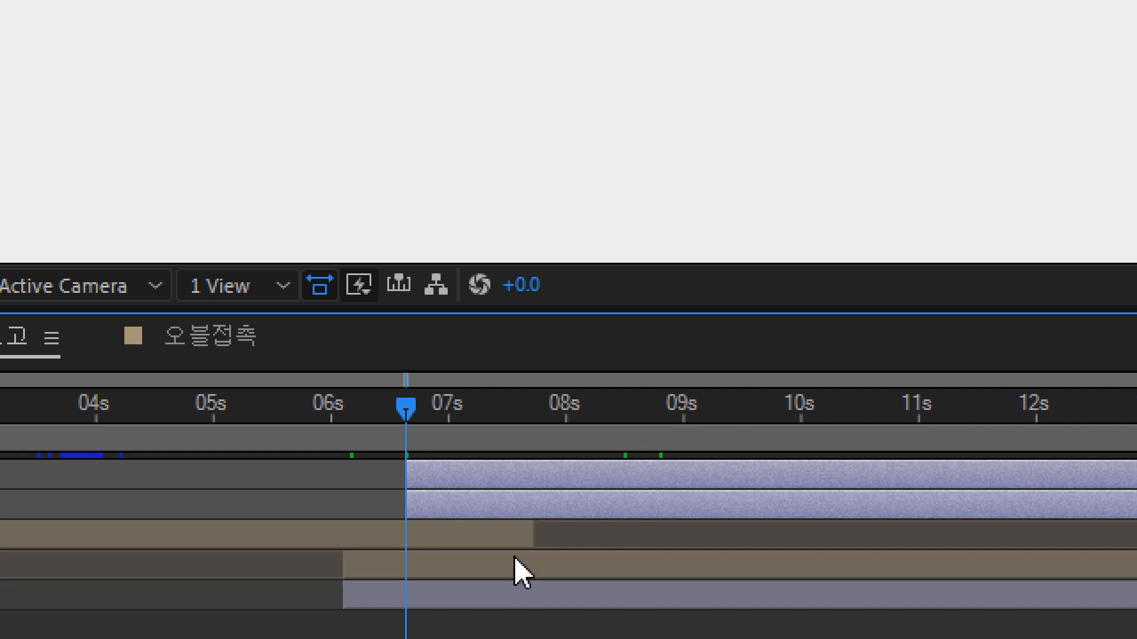
key(F2)
click(519, 507)
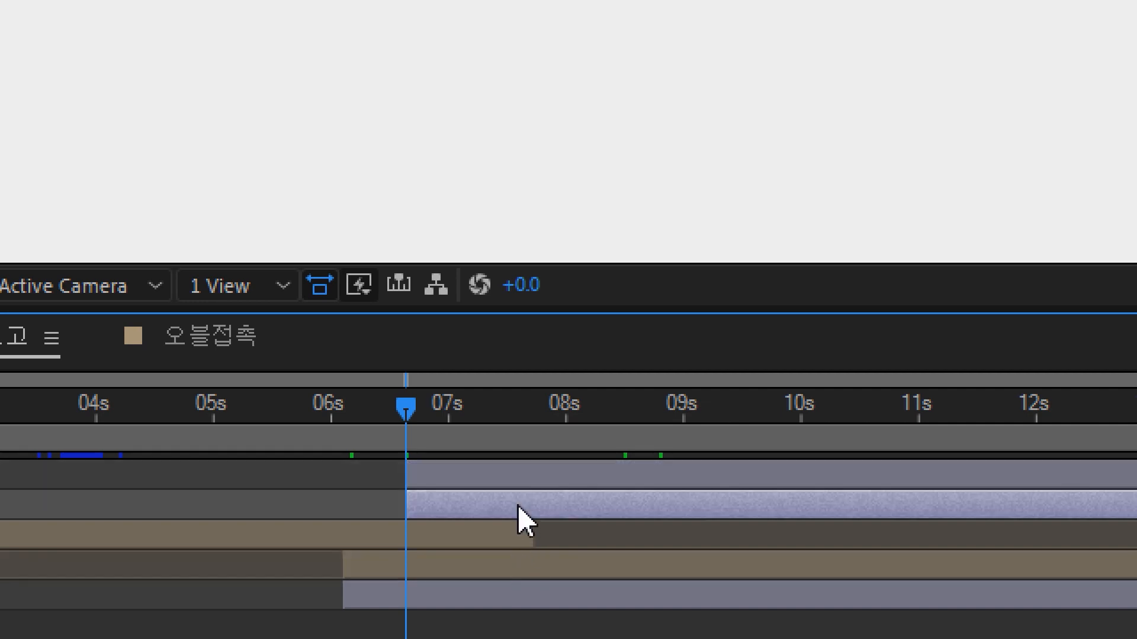
click(562, 415)
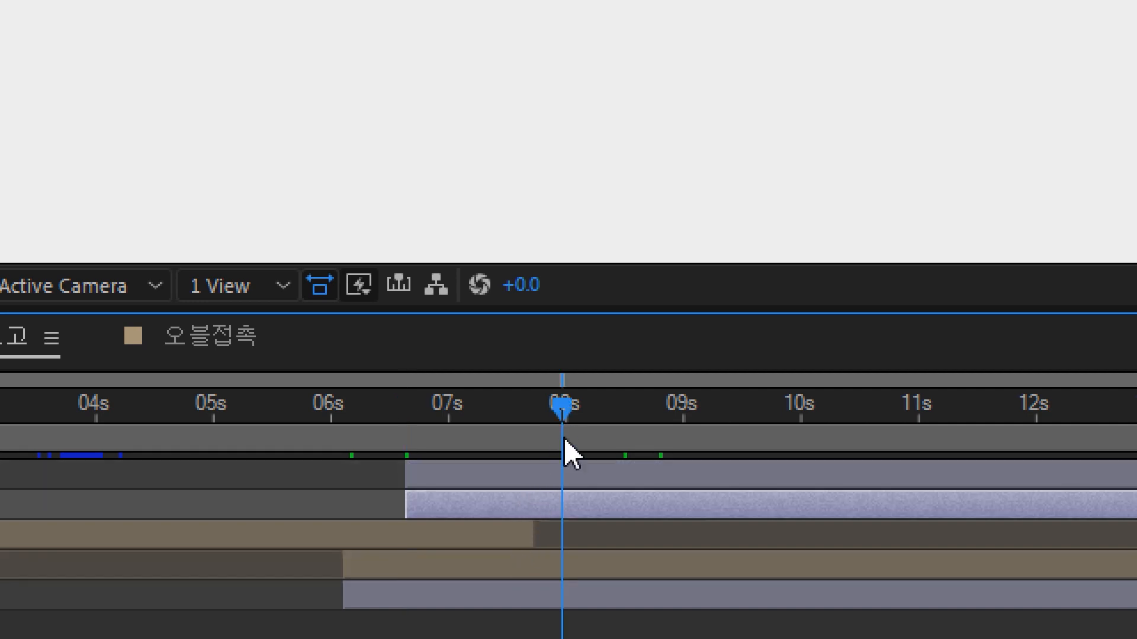
key(i)
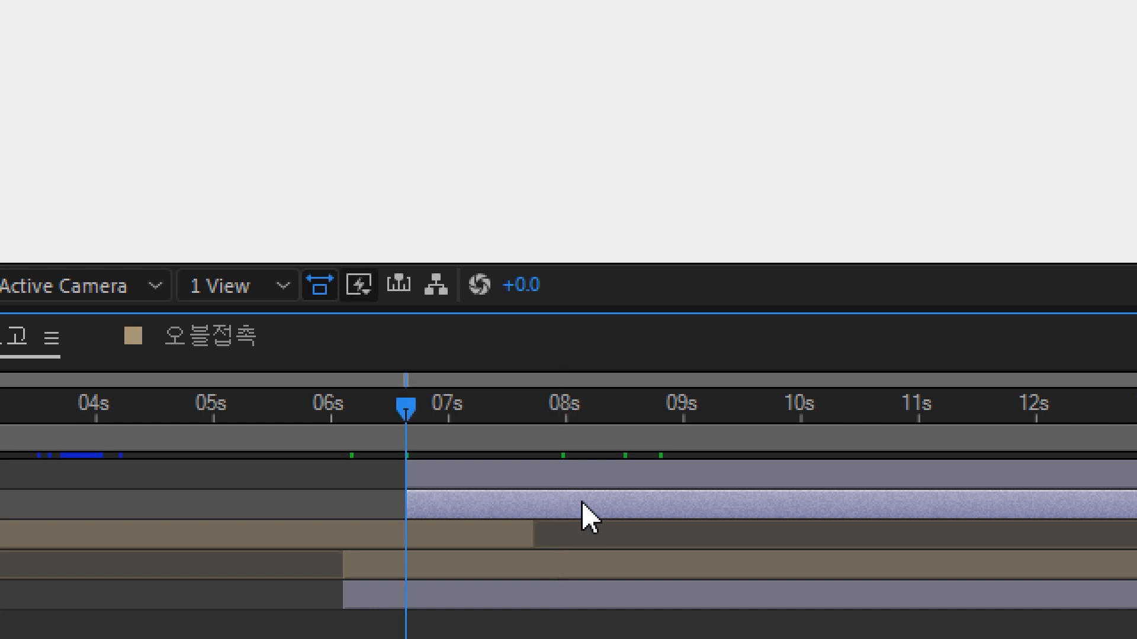
Reveal Opacity on both the 영문 and 국문 layers and set 100% keyframes on them at 0:00:07:20
click(577, 473)
shift+click(579, 507)
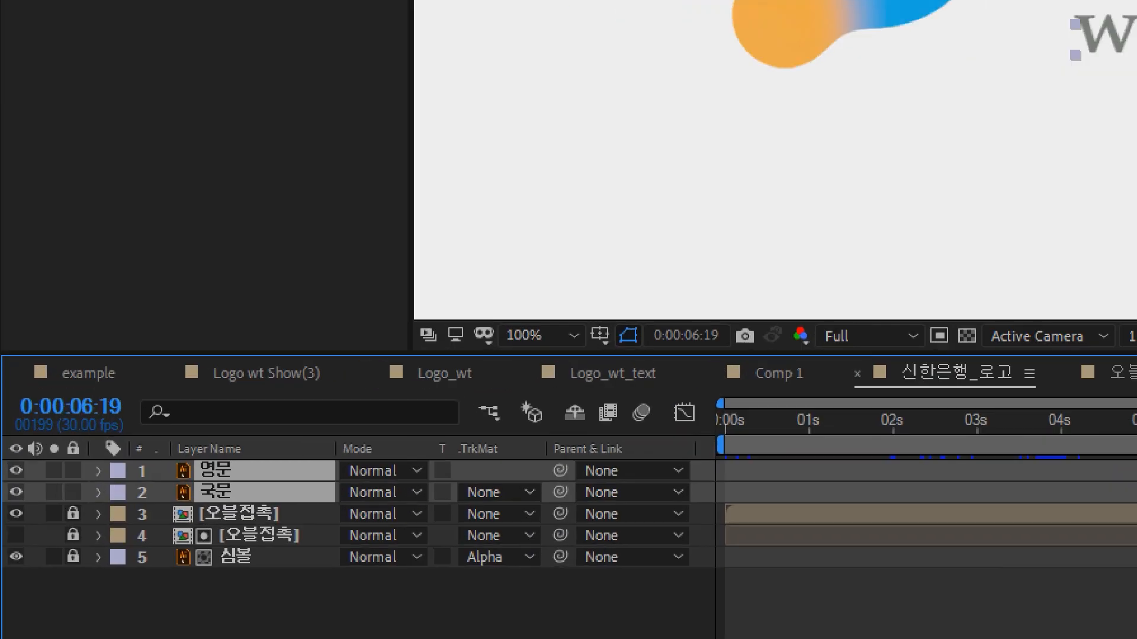
key(t)
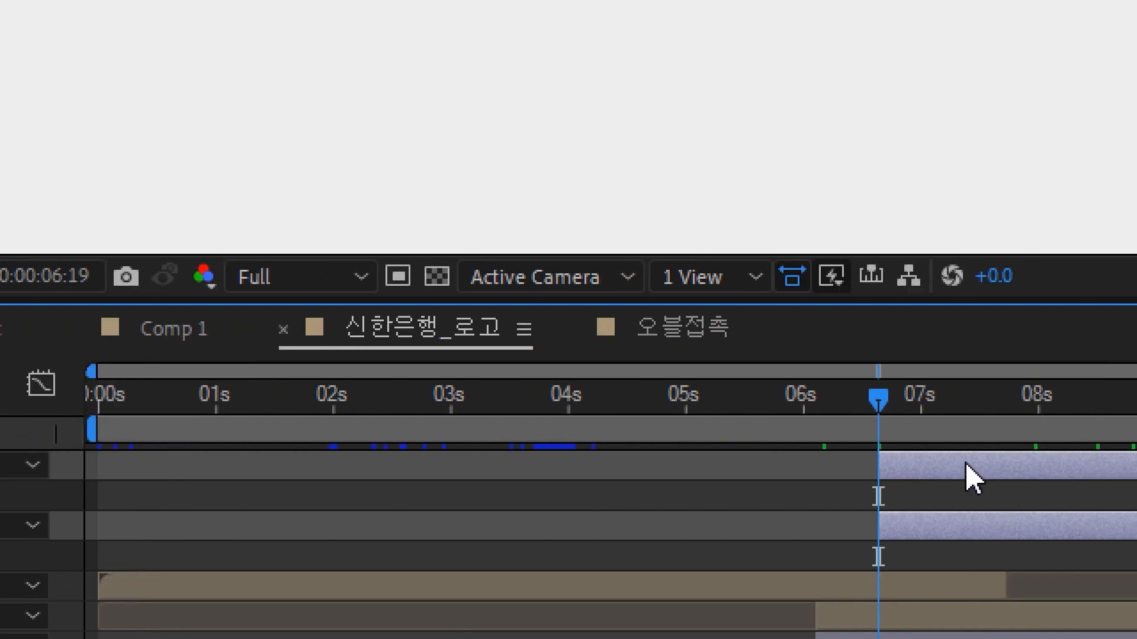
drag(975, 407, 1004, 418)
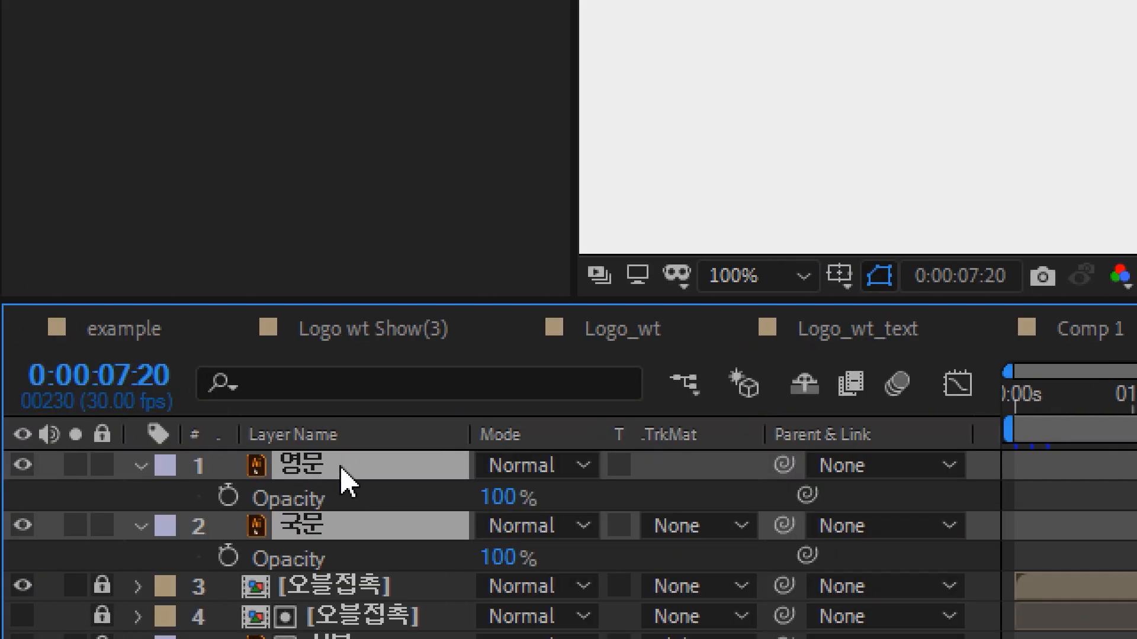
click(228, 497)
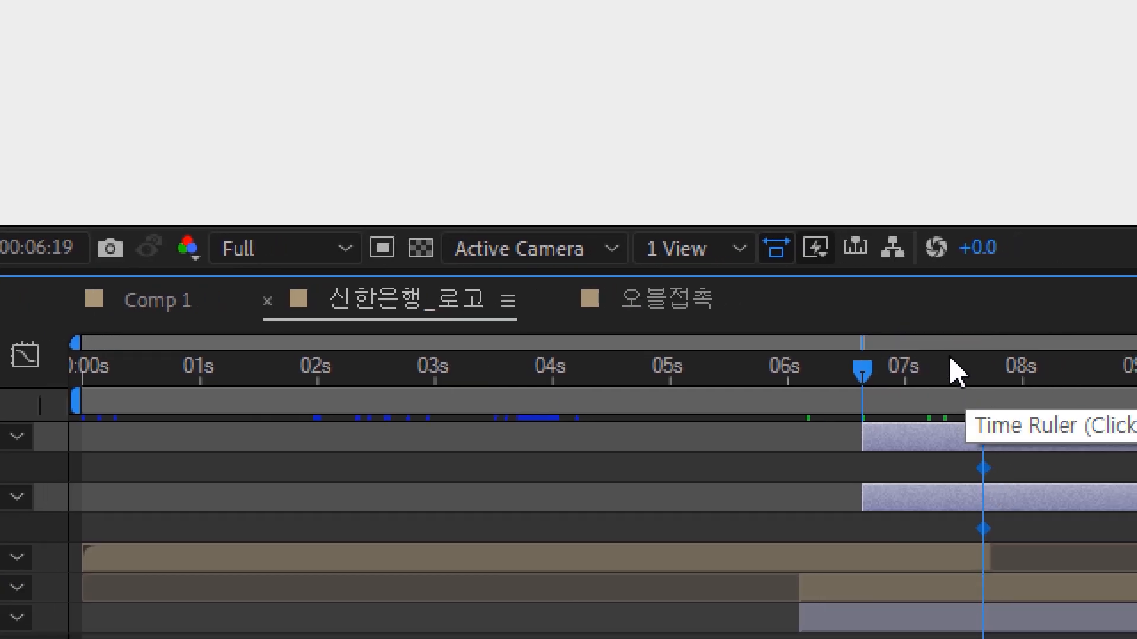
Set the Opacity of both 영문 and 국문 to 0% at their In point, 0:00:06:19, to create a fade-in
click(946, 398)
click(946, 494)
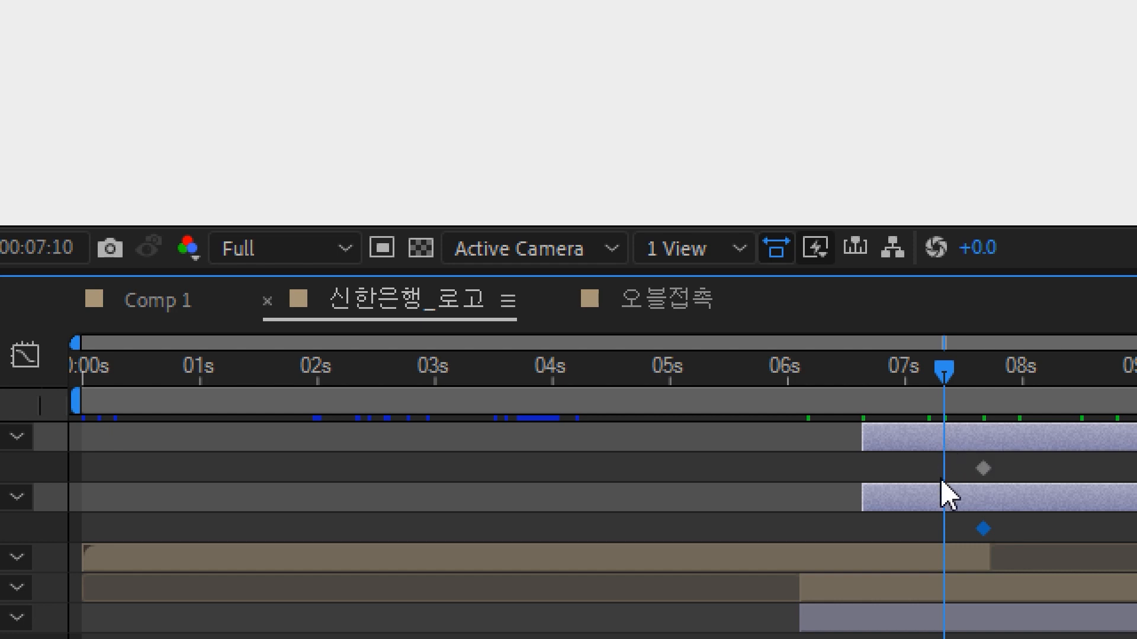
key(i)
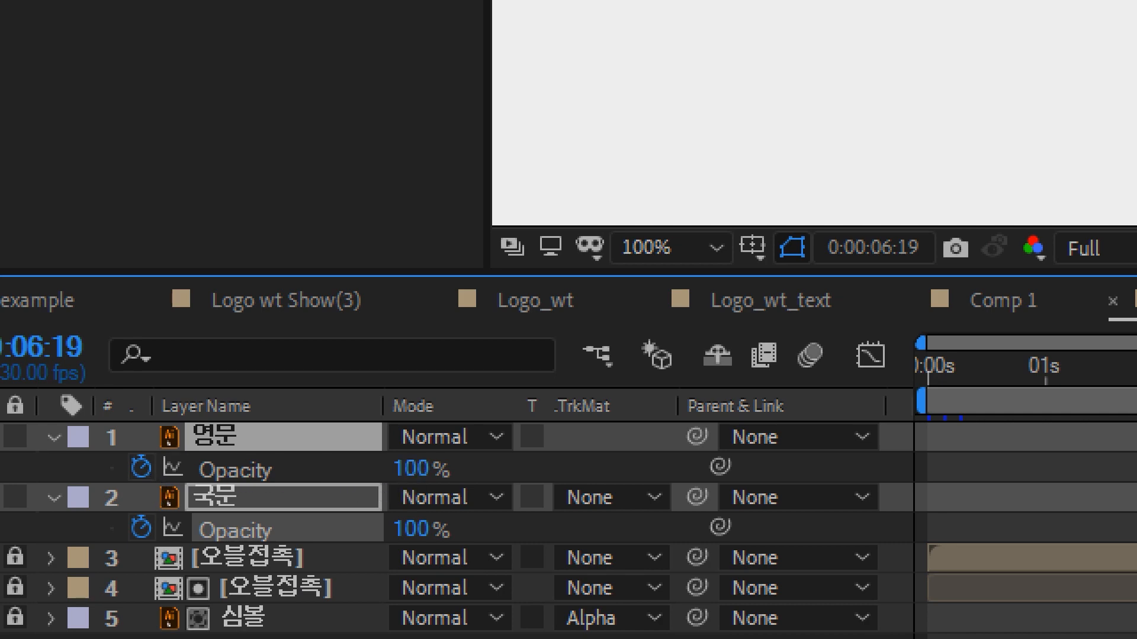
click(408, 469)
text(0)
key(Return)
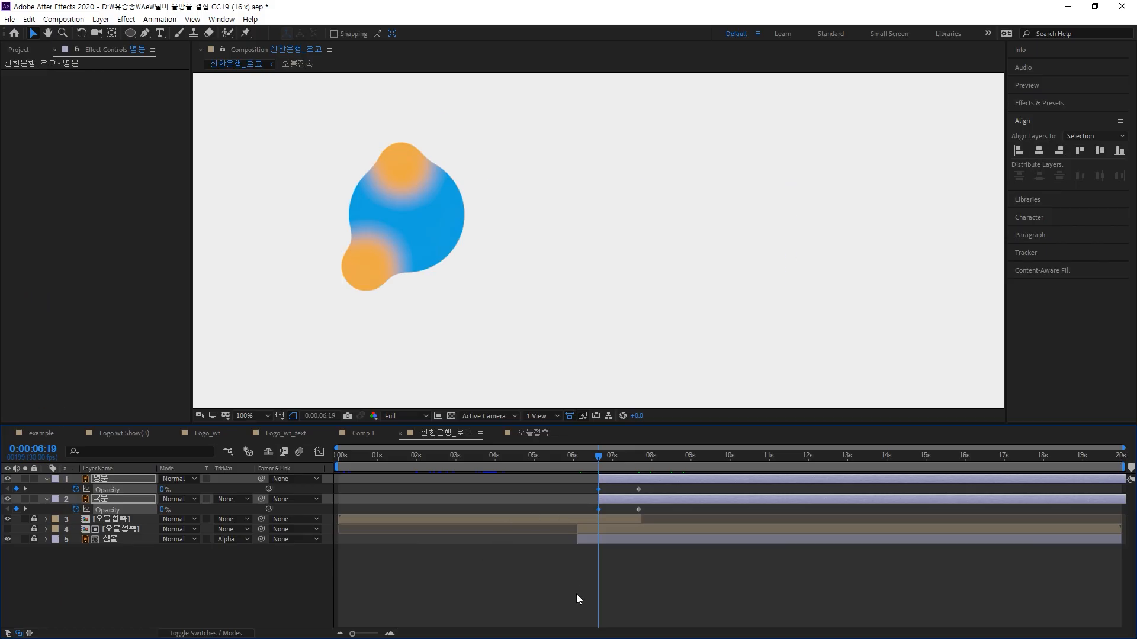
click(577, 594)
Shift the 영문 layer about 1.3 seconds later to start near 0:00:08:00, and preview the animation from the beginning
drag(598, 456, 642, 449)
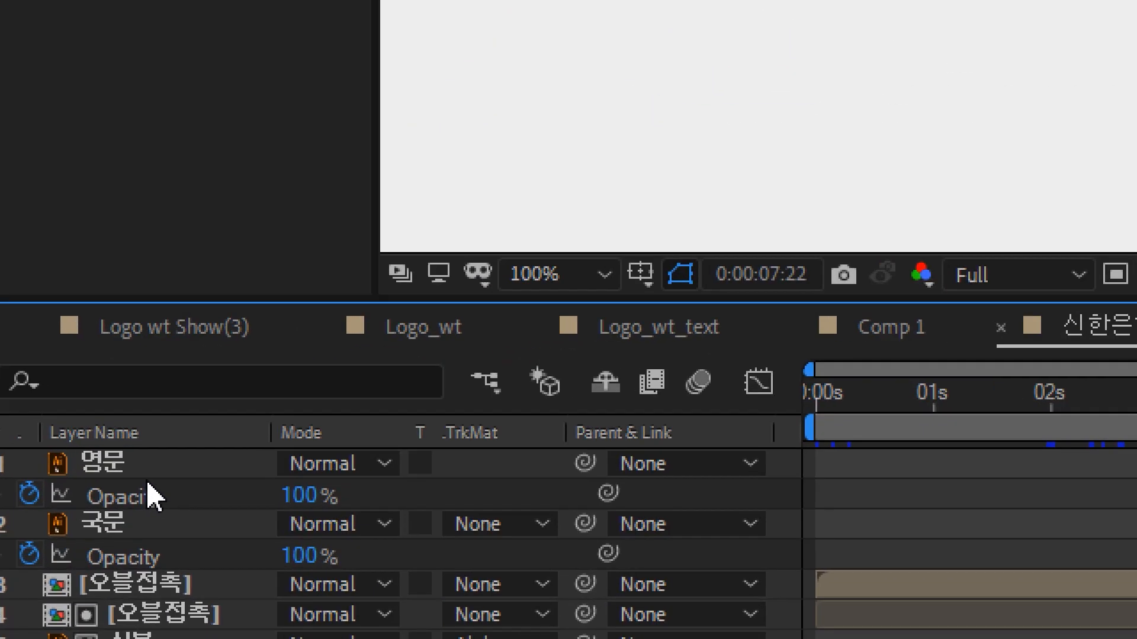
click(189, 467)
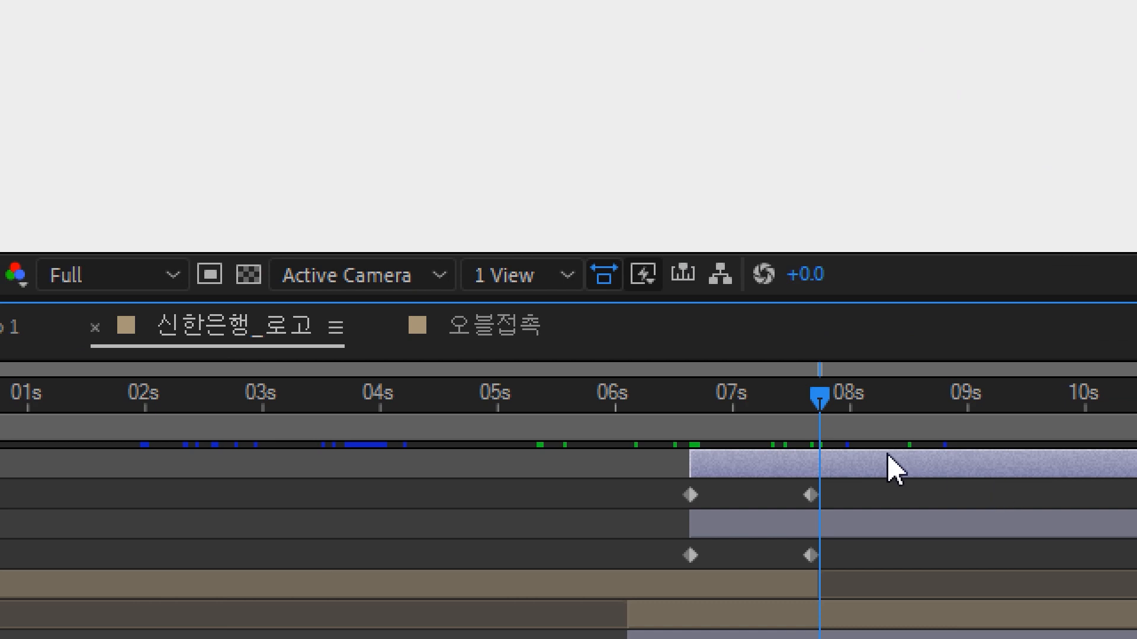
drag(891, 470, 997, 464)
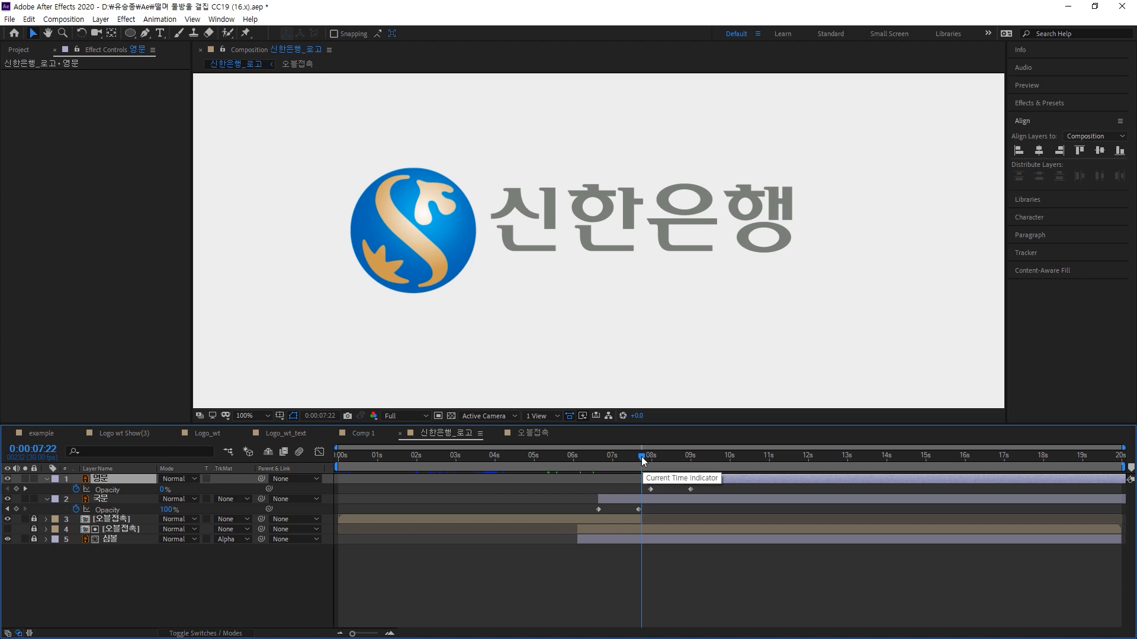
drag(788, 408, 158, 418)
drag(439, 464, 227, 464)
key(space)
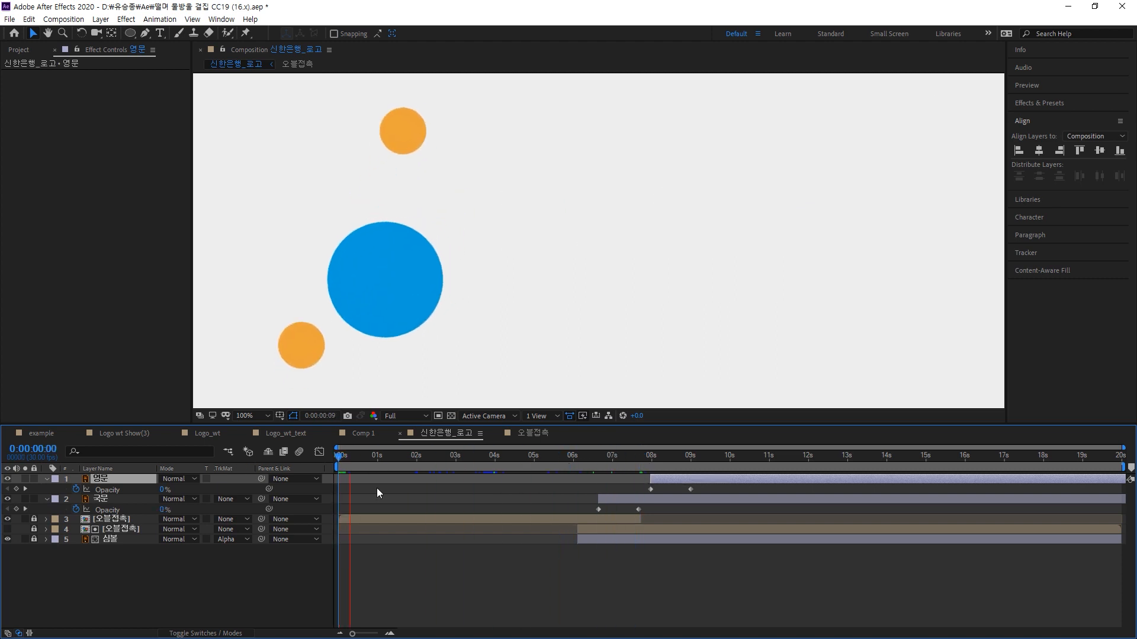
Shift the 영문 and 국문 layers together about 1.3 seconds later, and check both fade-ins up to 0:00:10:11
drag(372, 463, 739, 505)
shift+click(691, 500)
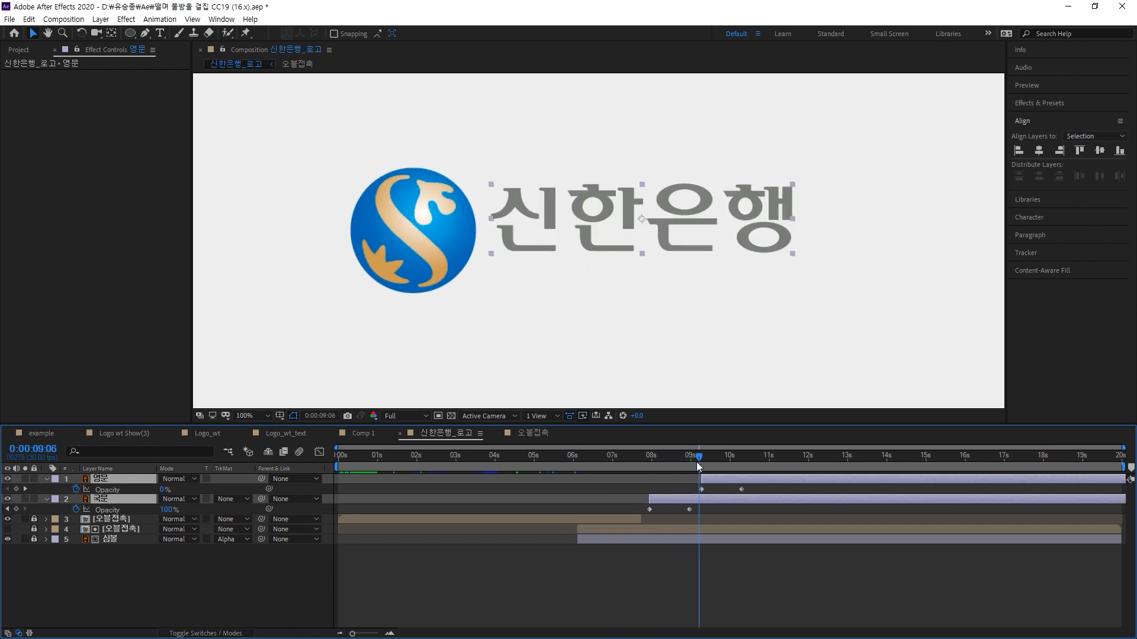
drag(698, 460, 745, 446)
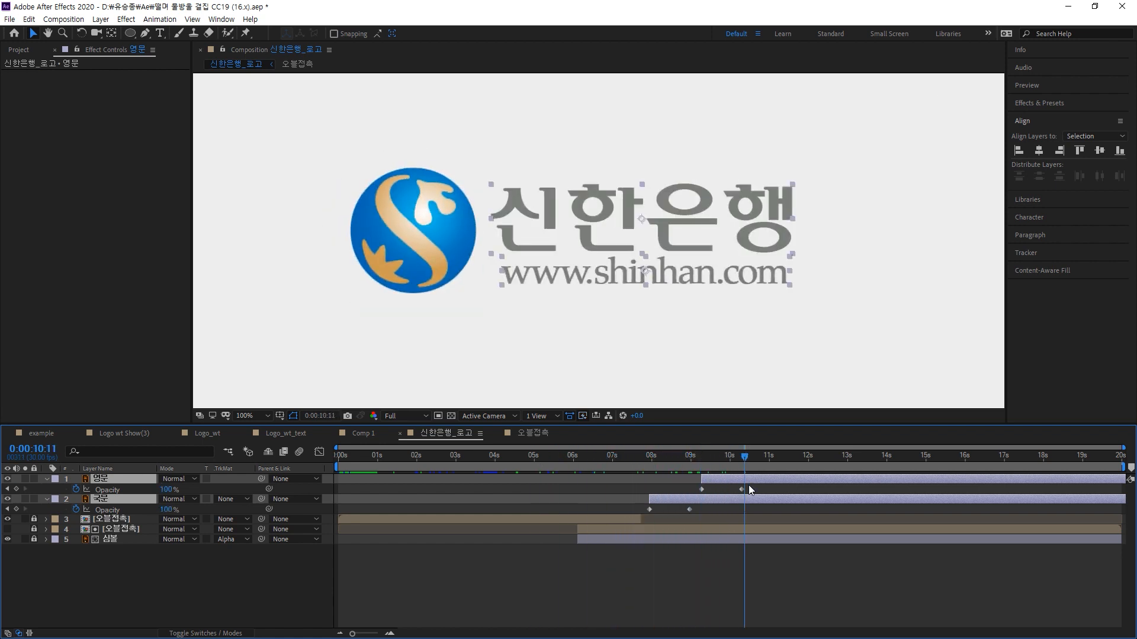
Fit the whole 신한은행_로고 composition in the viewer, save the project, and check the finished logo up to 0:00:12:11
click(874, 341)
key(shift+slash)
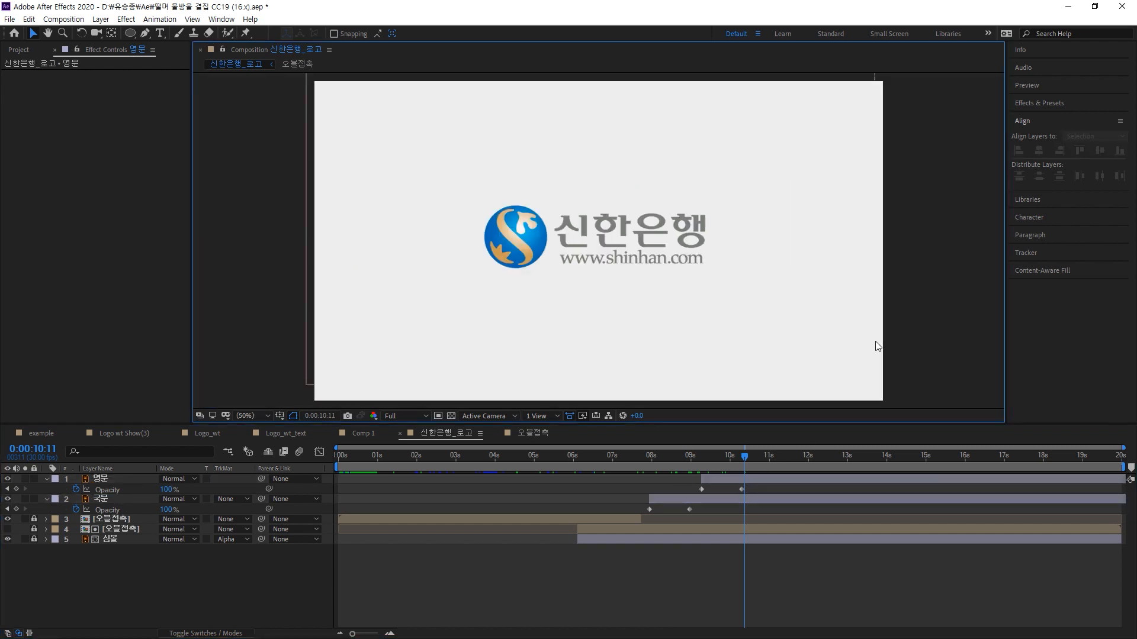
key(ctrl+s)
drag(739, 467, 812, 452)
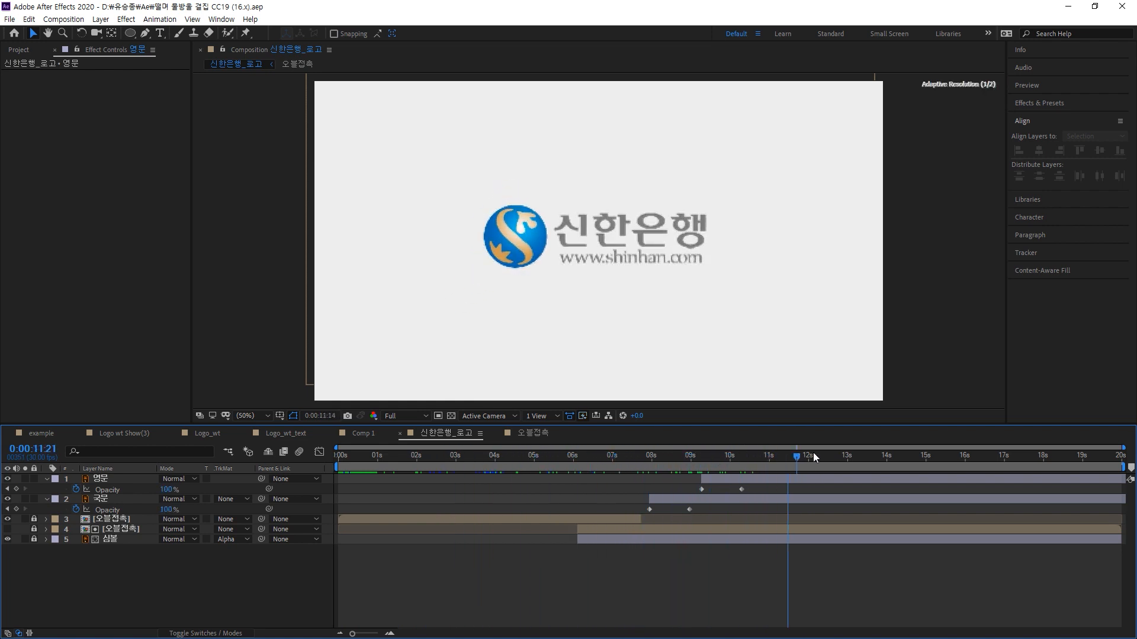
click(704, 353)
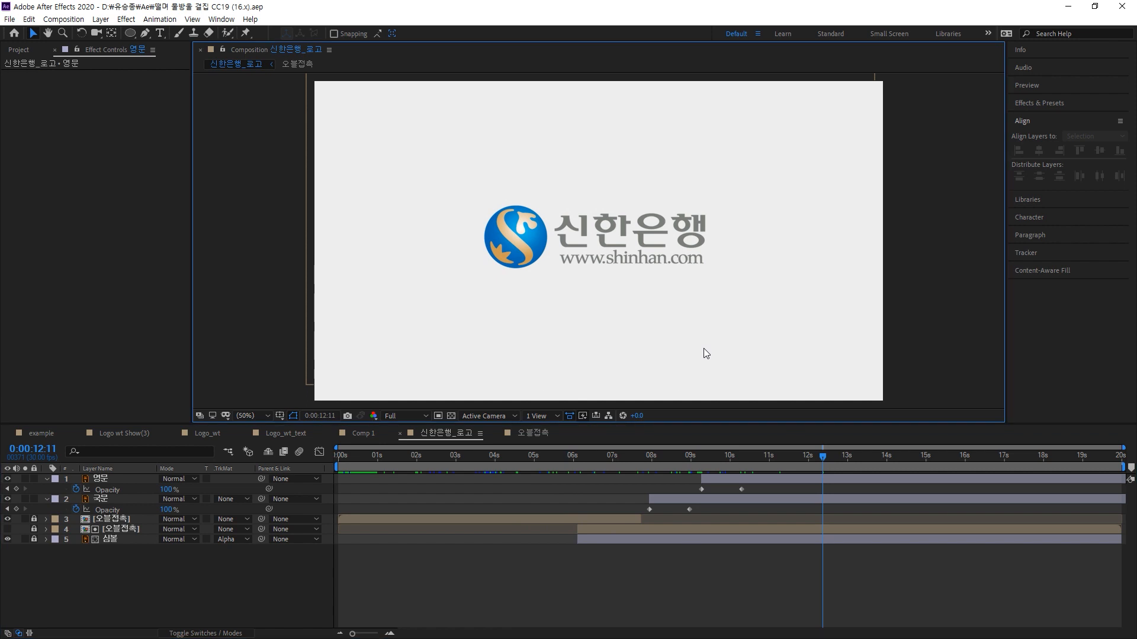